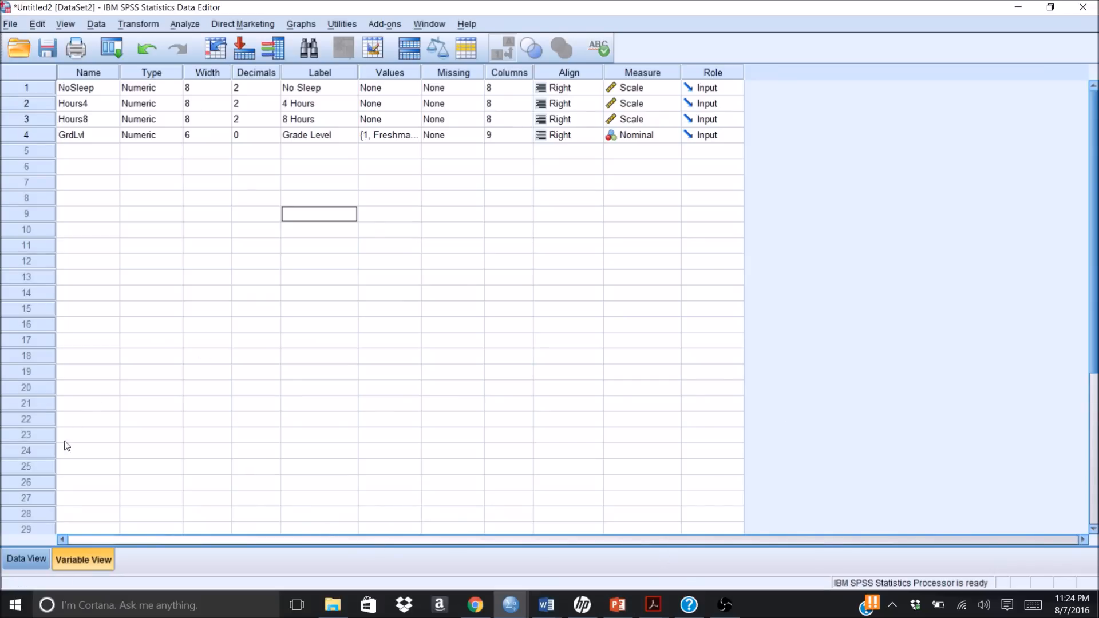
# Step: Show the data cases and toggle the GrdLvl column between numeric codes and value labels
pyautogui.click(33, 558)
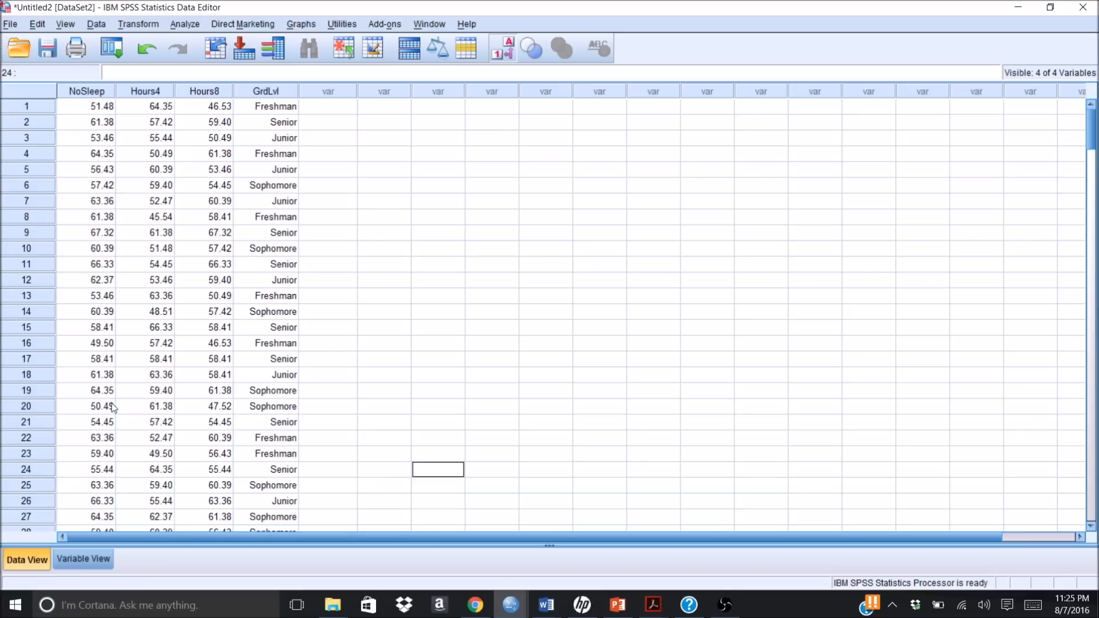
pyautogui.click(501, 55)
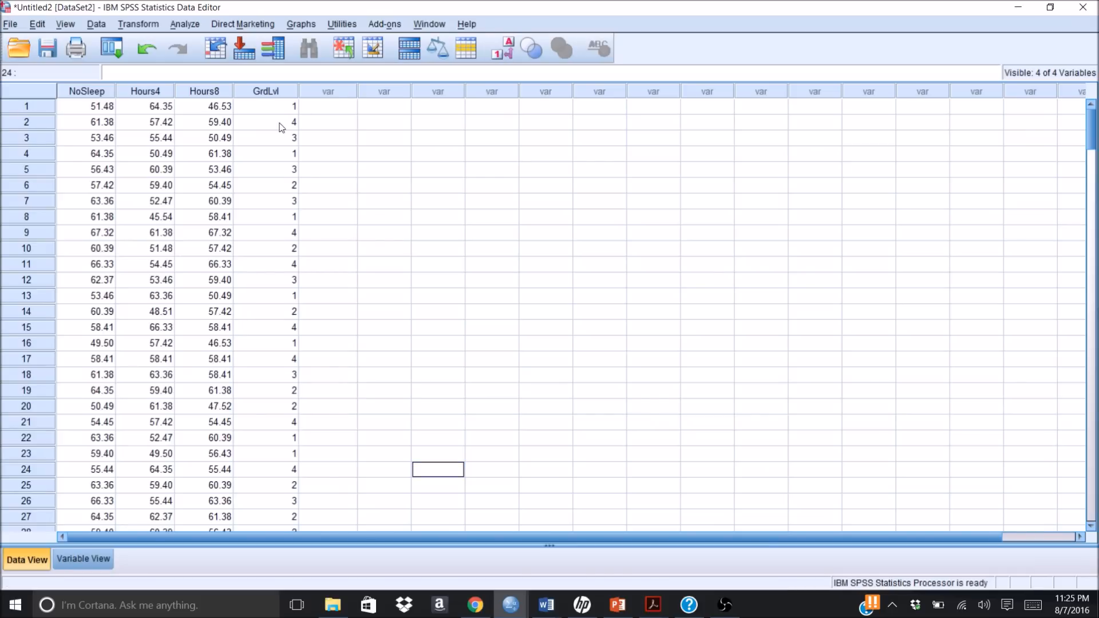
pyautogui.click(509, 53)
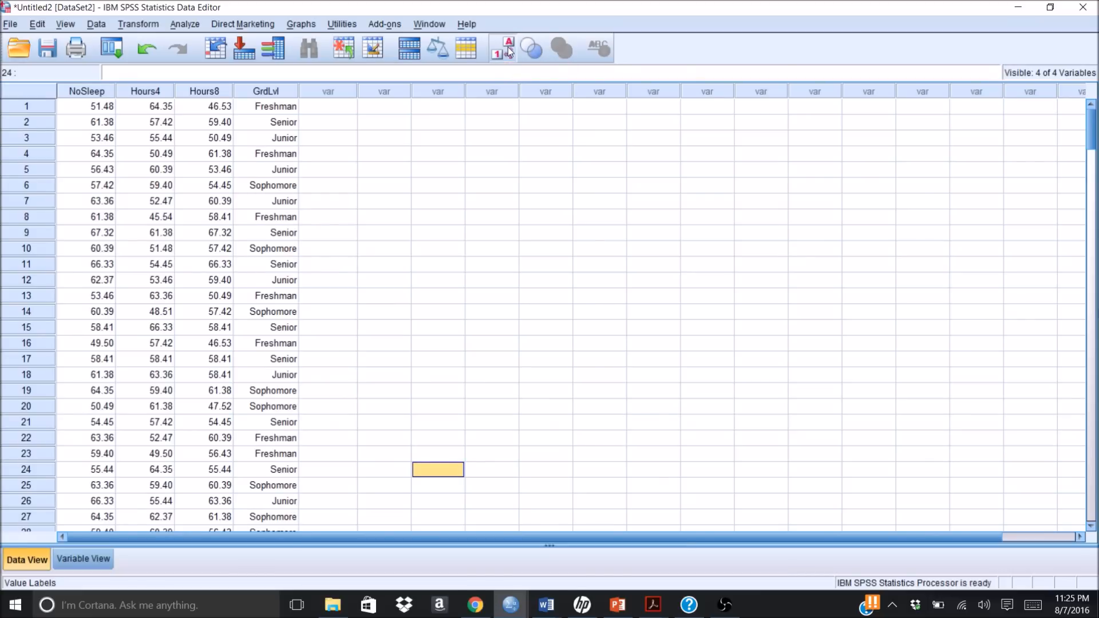
pyautogui.click(509, 53)
pyautogui.click(509, 53)
pyautogui.click(509, 52)
pyautogui.click(509, 53)
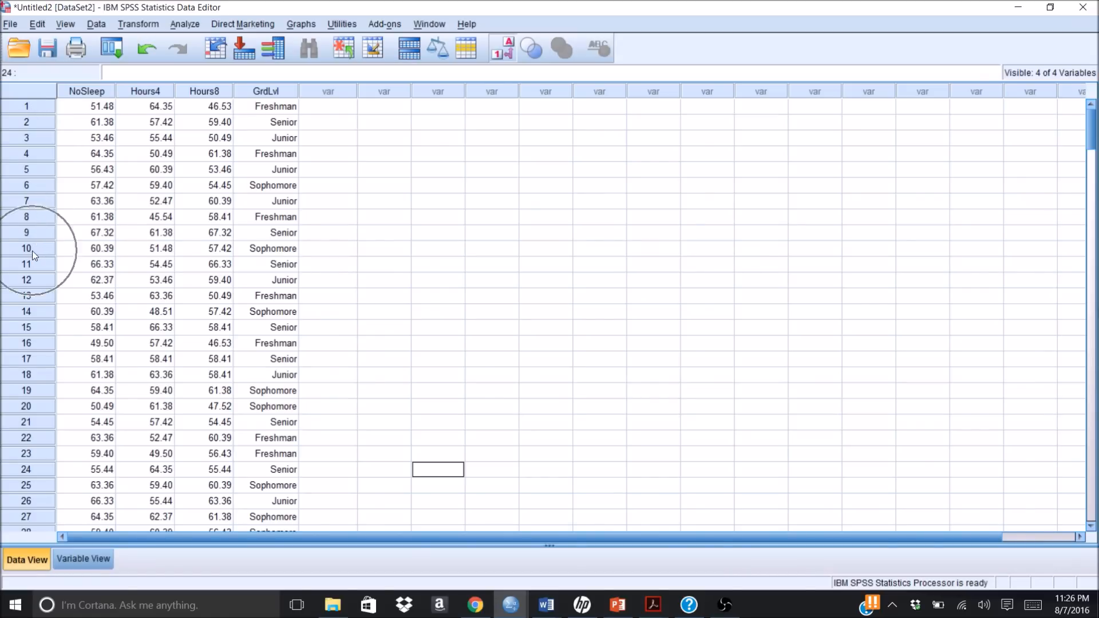
# Step: Look over the NoSleep, Hours4 and Hours8 scores of the case in row 10
pyautogui.click(88, 250)
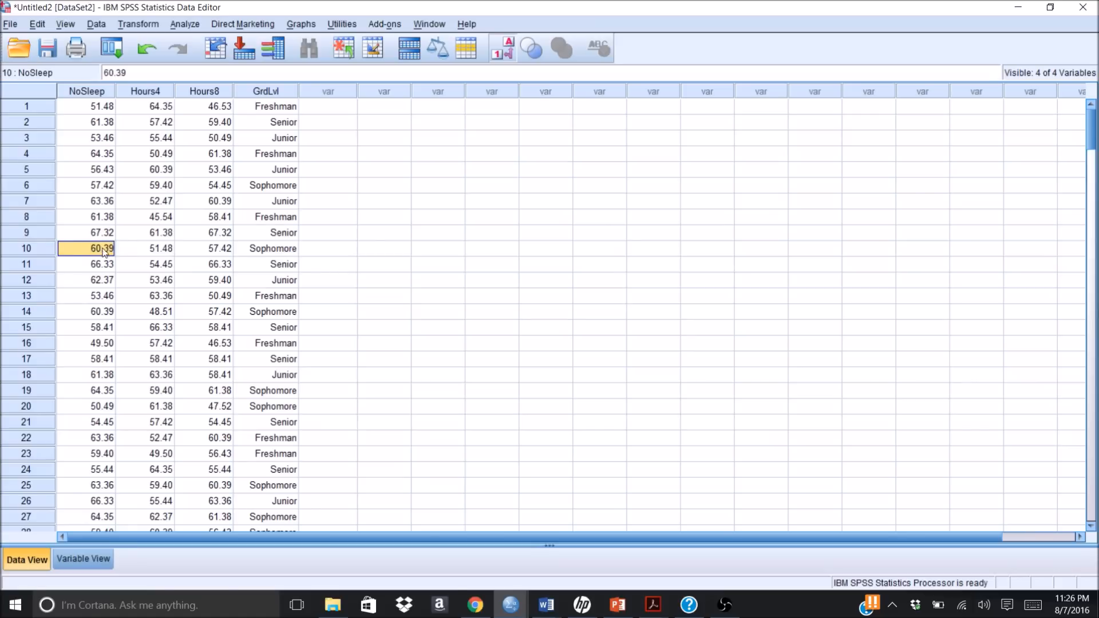
pyautogui.doubleClick(139, 247)
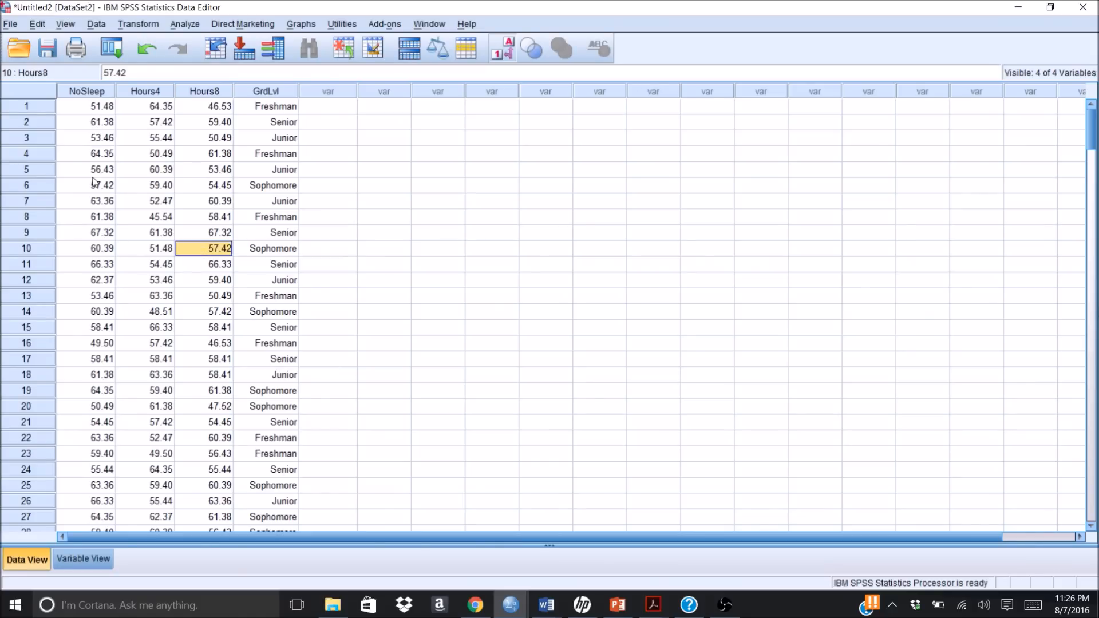
pyautogui.press('F2')
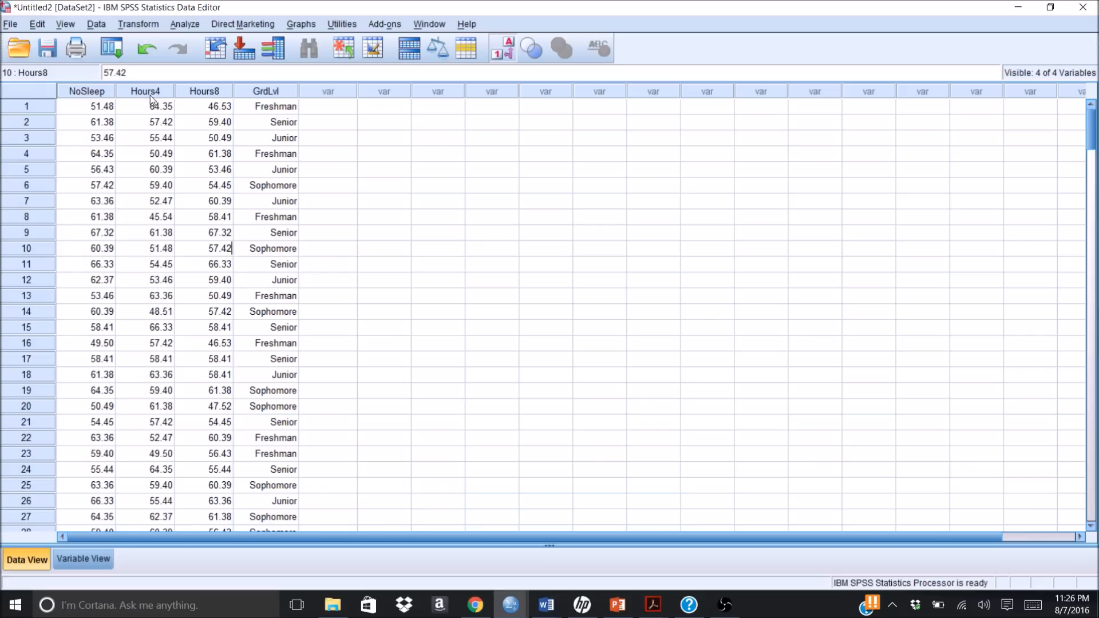
# Step: Start a General Linear Model repeated measures analysis and define a within-subject factor sleepcond with 3 levels
pyautogui.click(183, 26)
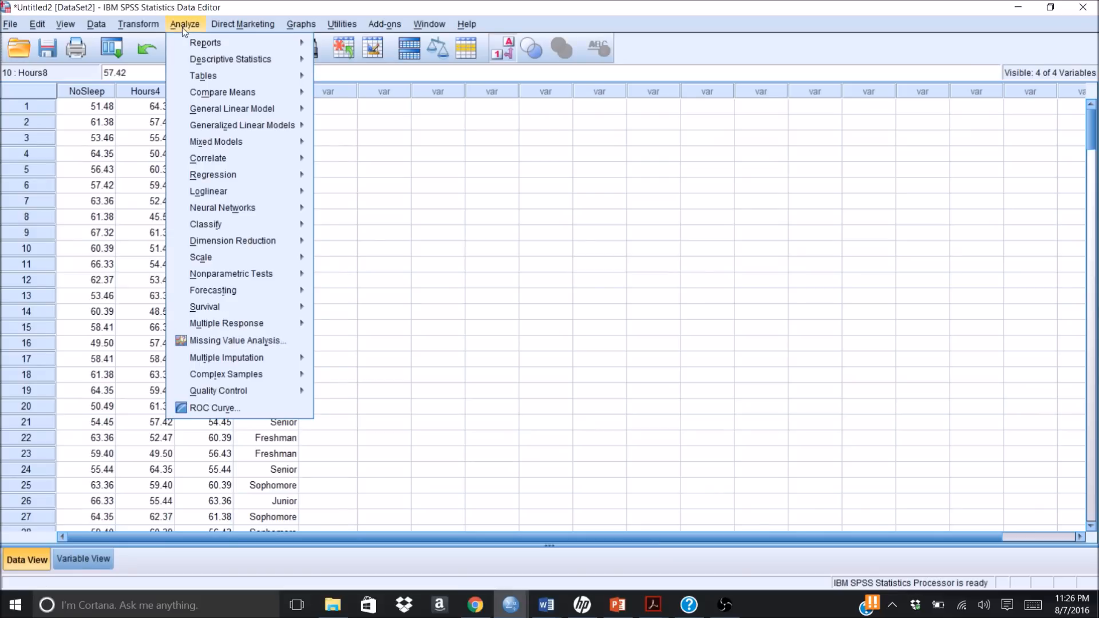
pyautogui.moveTo(199, 125)
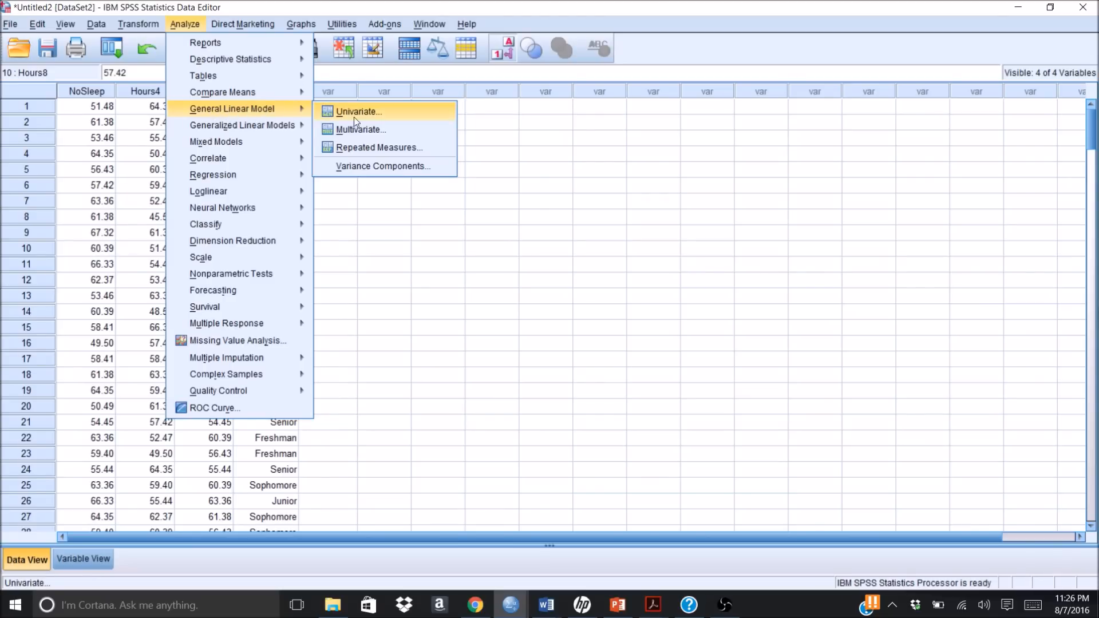
pyautogui.click(356, 150)
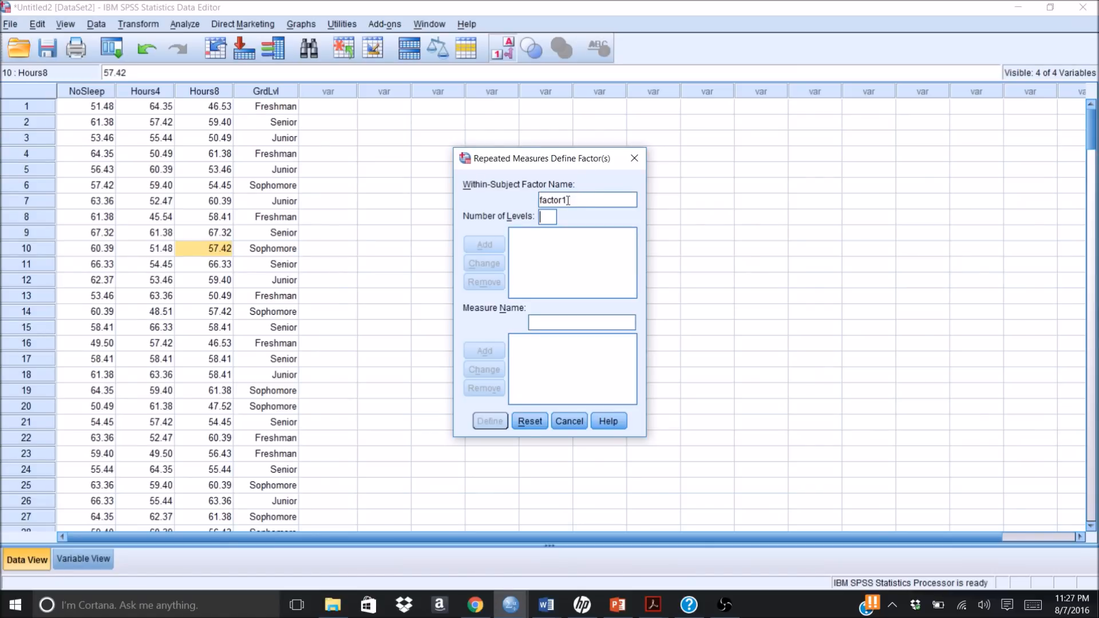
pyautogui.click(547, 215)
pyautogui.write('3')
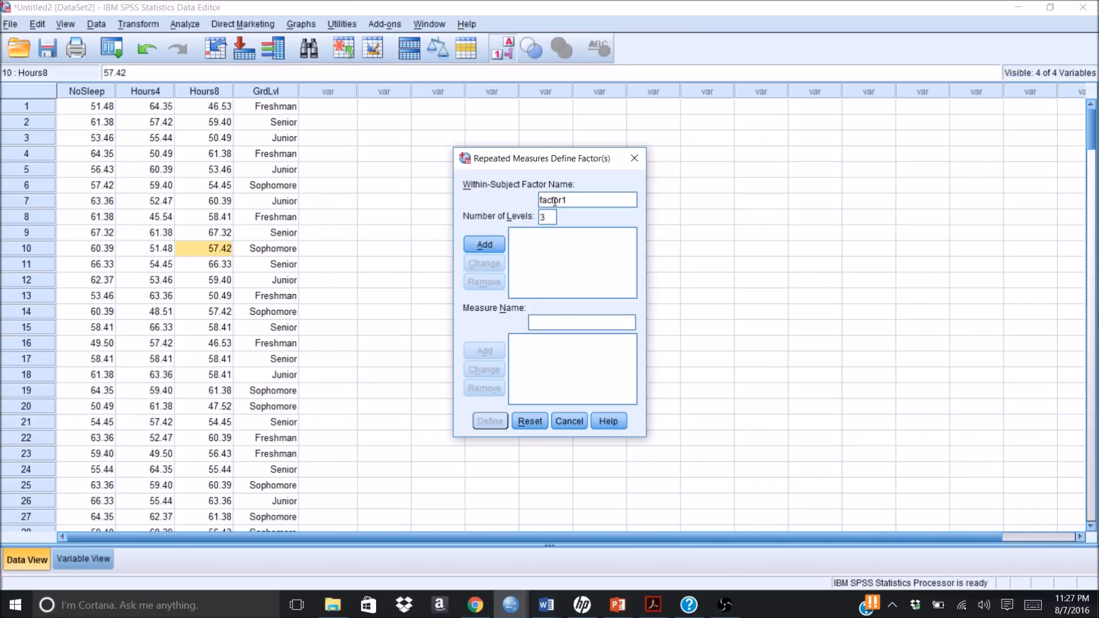
pyautogui.doubleClick(554, 200)
pyautogui.write('sleep')
pyautogui.write('cond')
pyautogui.click(489, 245)
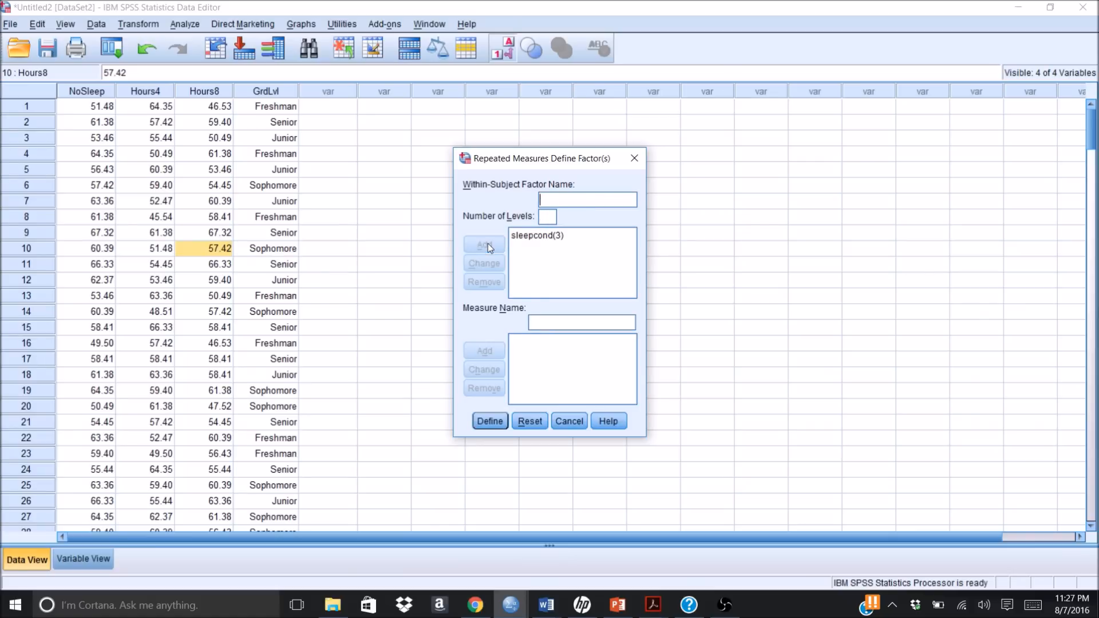
pyautogui.click(482, 421)
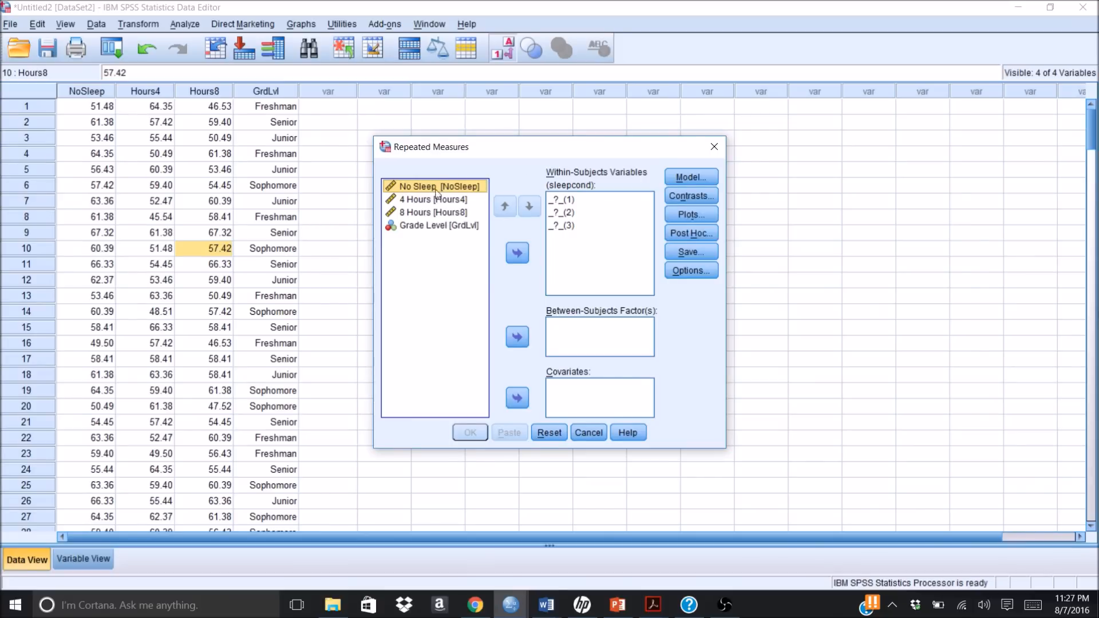
# Step: Assign NoSleep, Hours4 and Hours8 as levels 1, 2 and 3 of the within-subjects variables
pyautogui.click(521, 252)
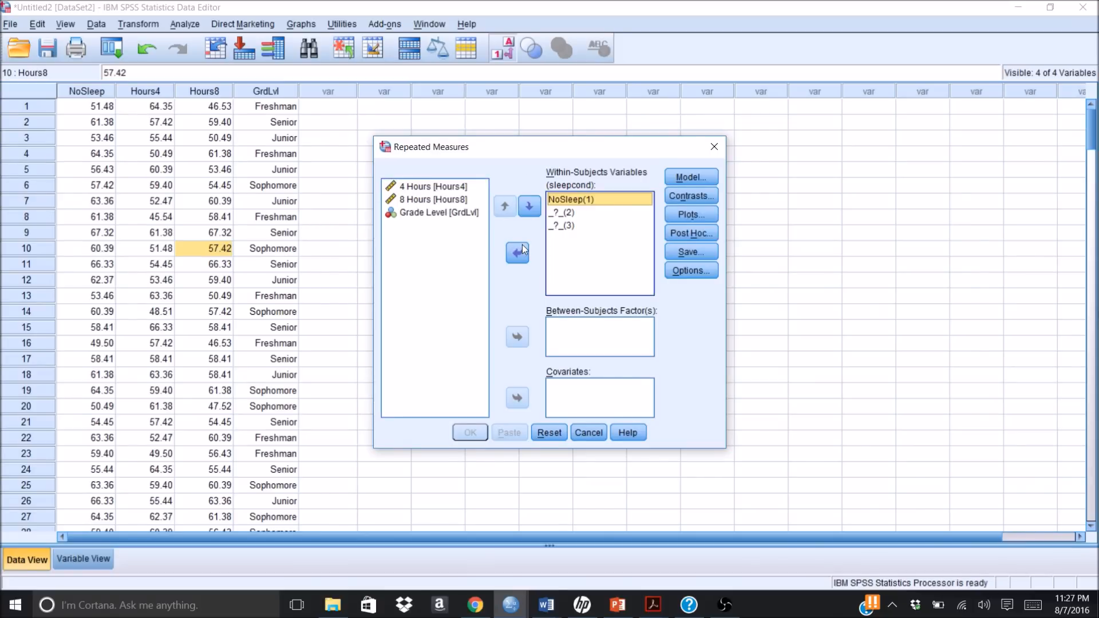
pyautogui.click(435, 186)
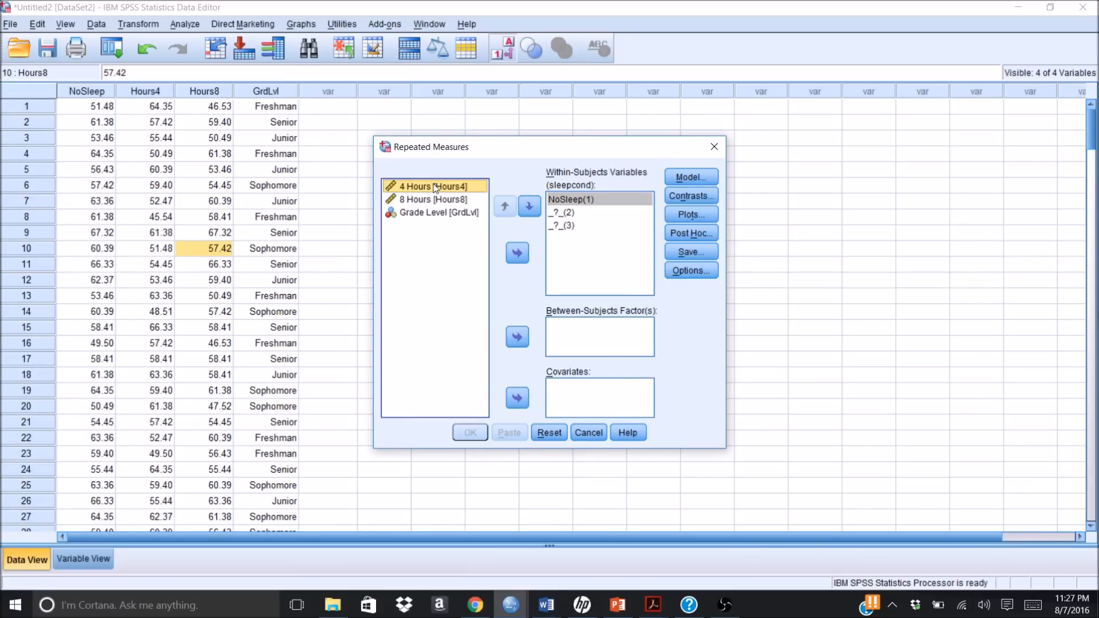
pyautogui.click(518, 253)
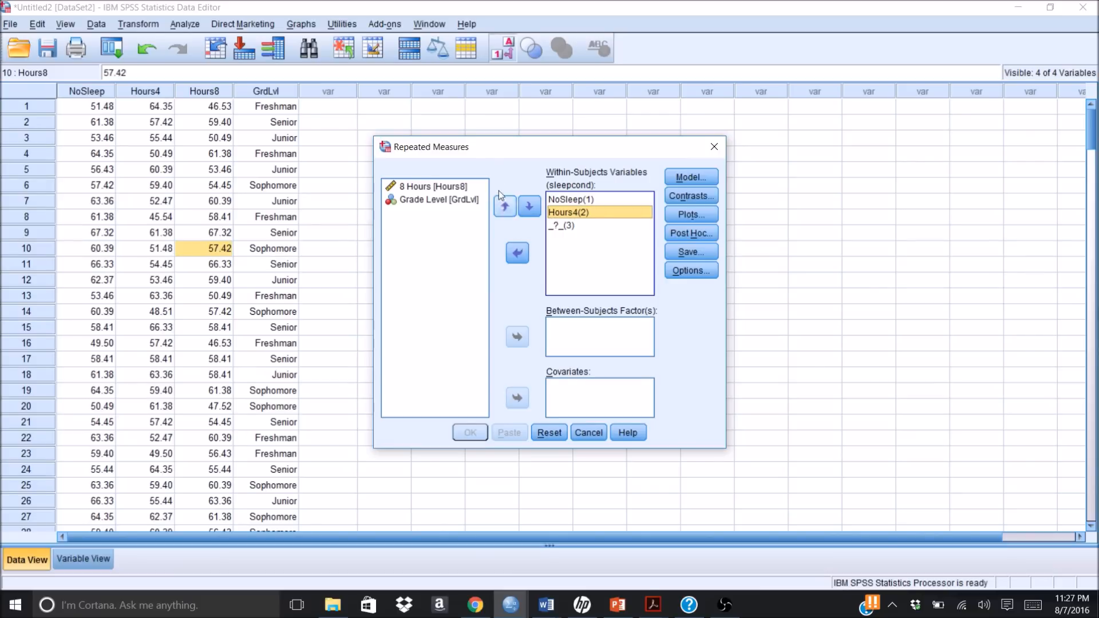
pyautogui.click(452, 187)
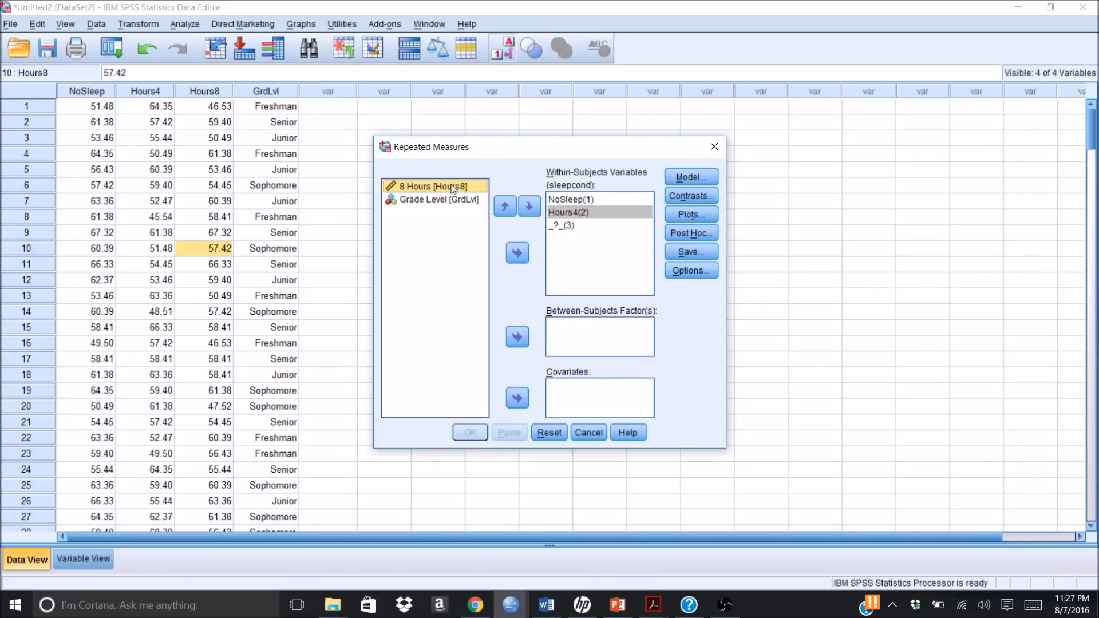
pyautogui.click(518, 254)
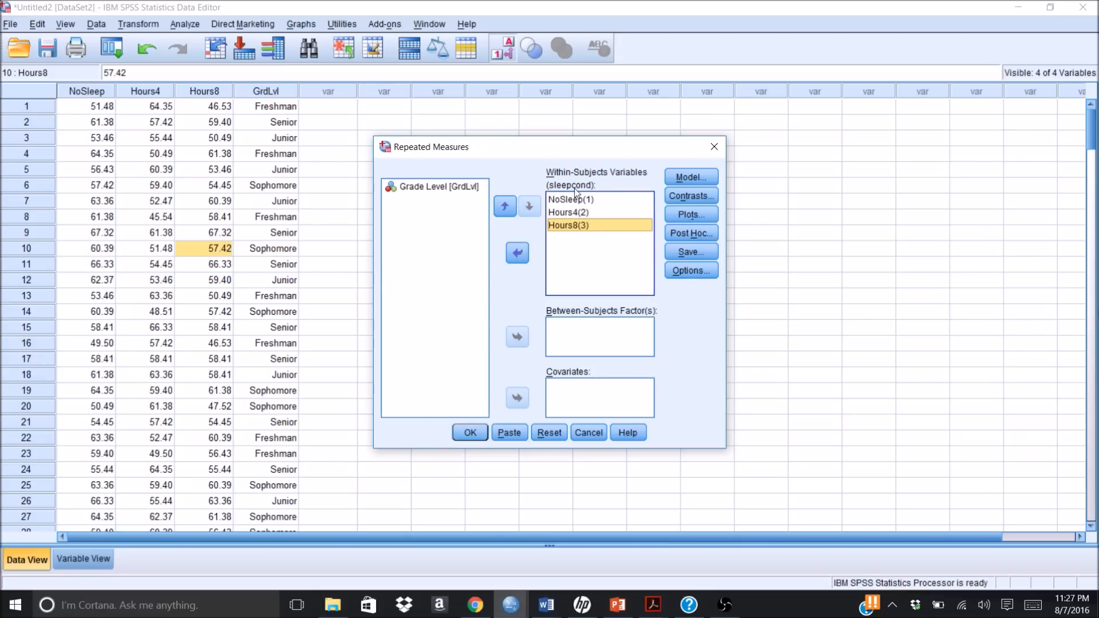
pyautogui.click(588, 227)
# Step: Review the model and contrast settings of the repeated measures analysis, keeping the defaults
pyautogui.click(693, 178)
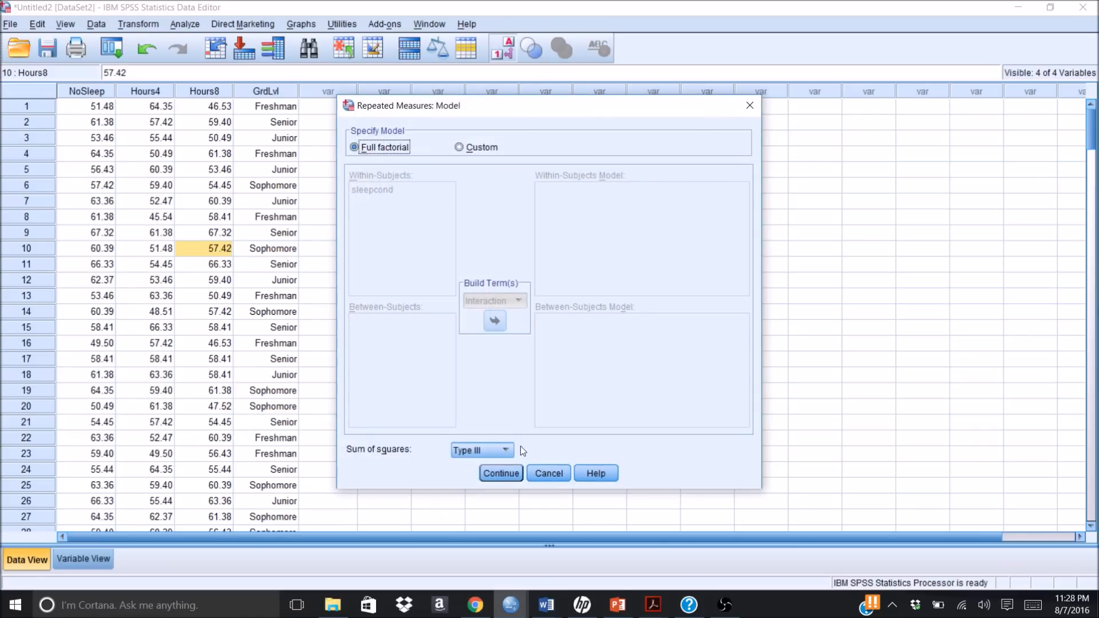
pyautogui.click(500, 473)
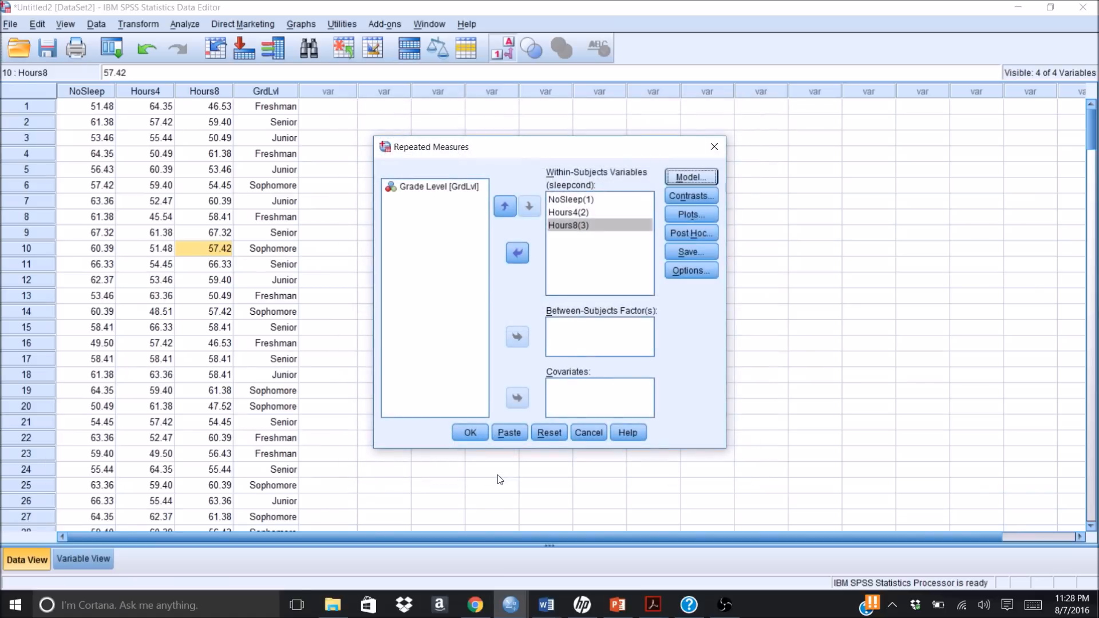
pyautogui.click(686, 199)
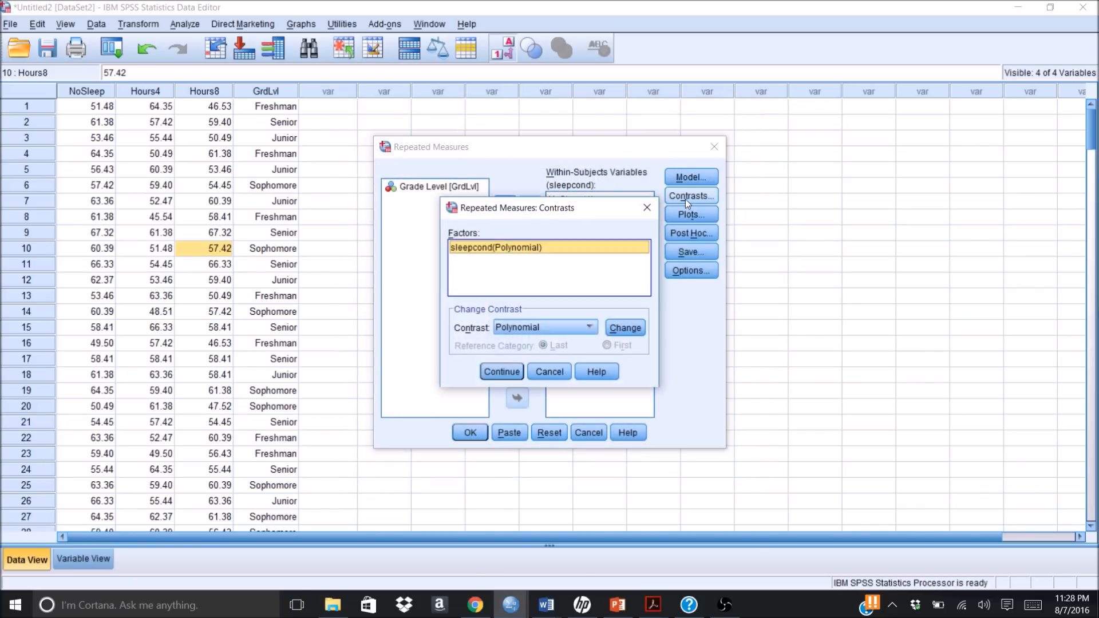
pyautogui.click(504, 372)
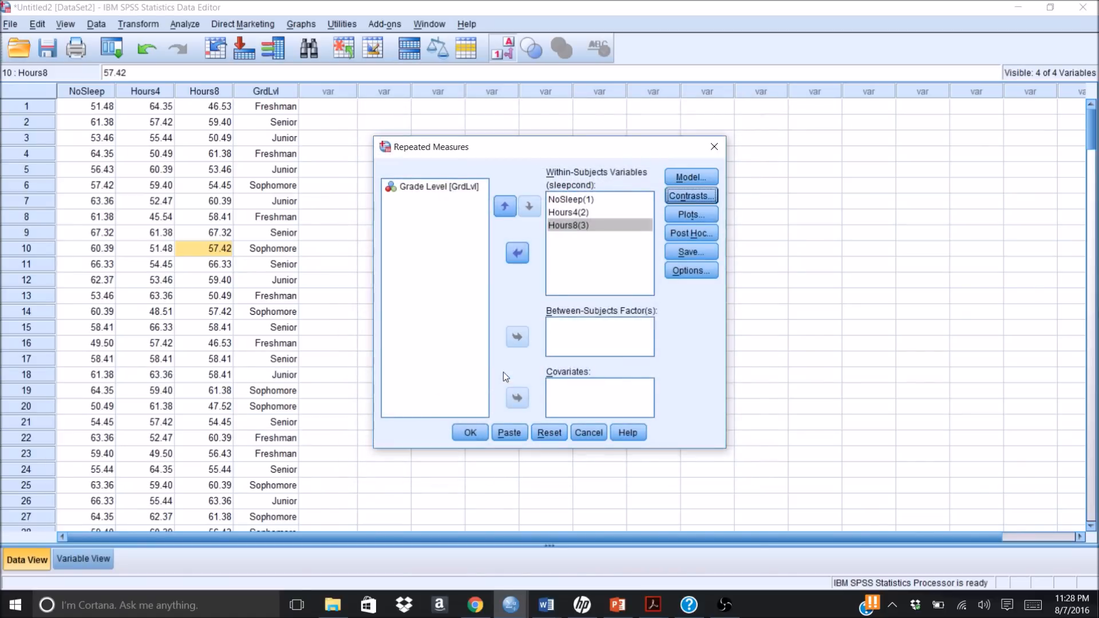
# Step: Add a profile plot with sleepcond on the horizontal axis
pyautogui.click(674, 218)
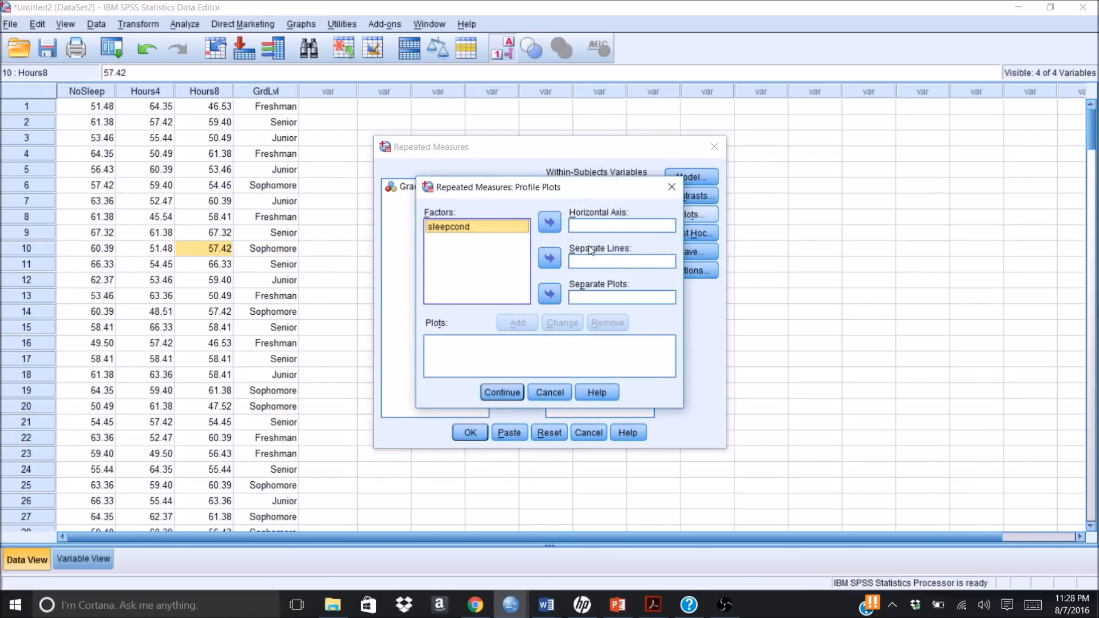
pyautogui.click(551, 224)
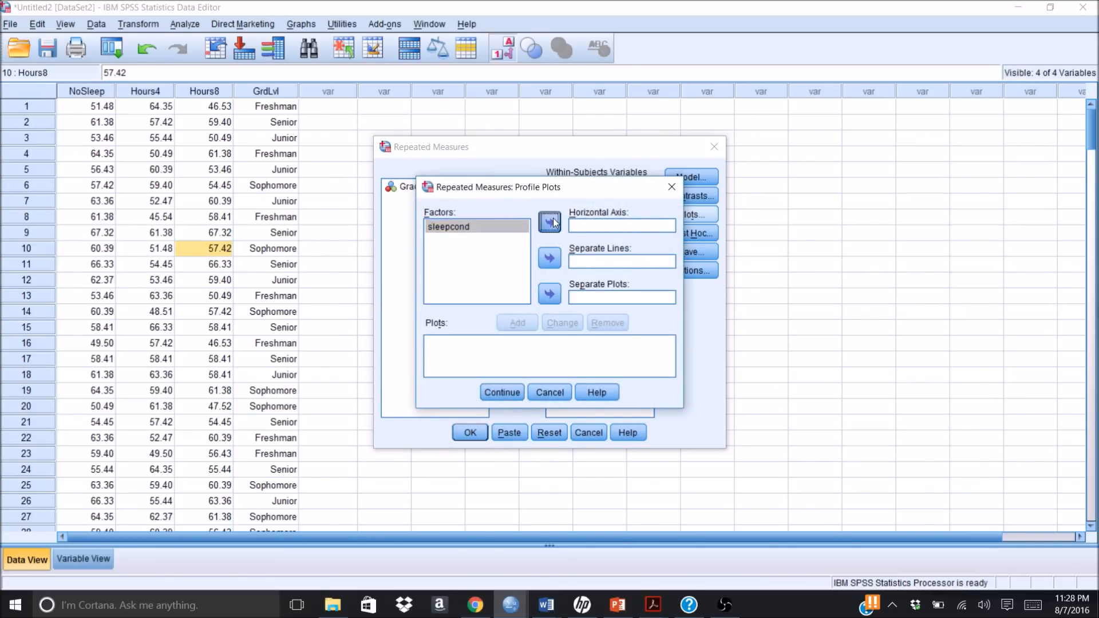
pyautogui.click(520, 323)
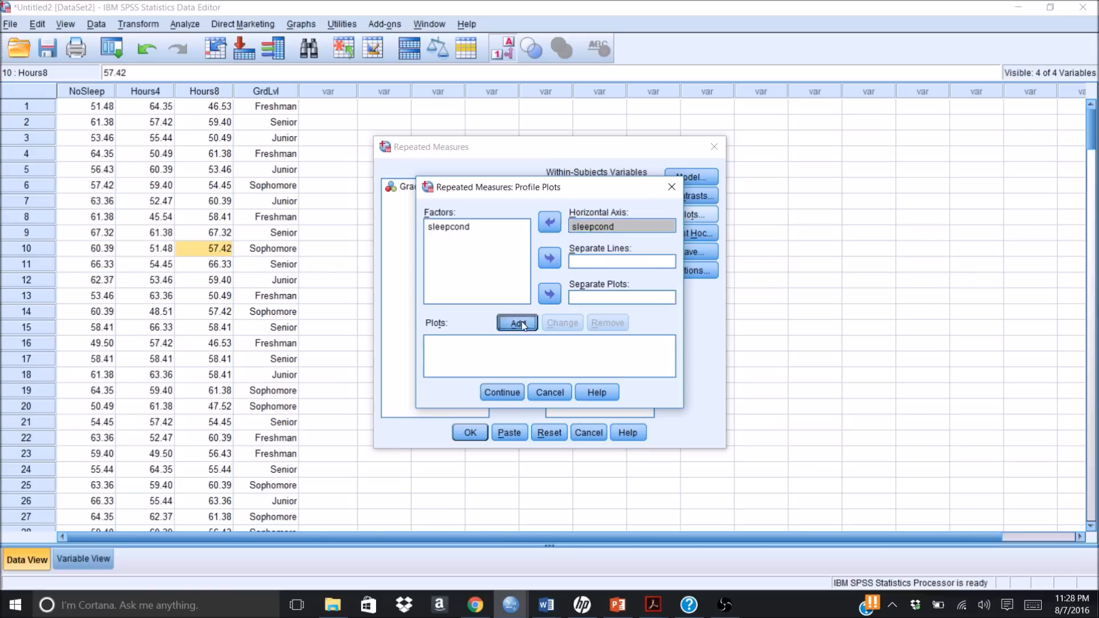
pyautogui.click(499, 393)
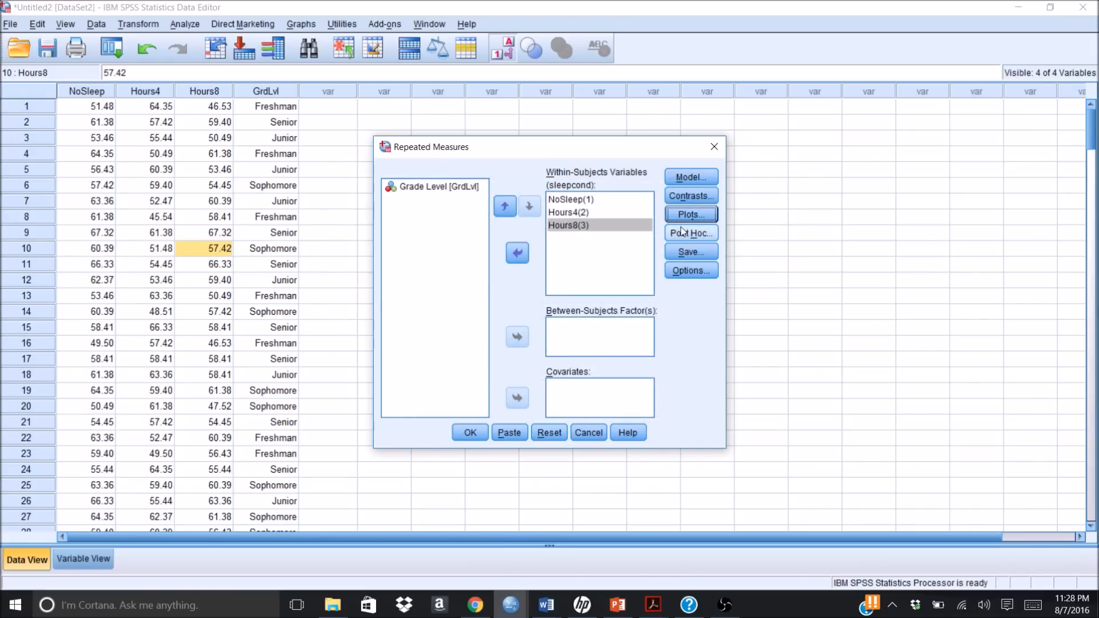
# Step: Check the post hoc comparison settings without changing them and open the analysis options
pyautogui.click(681, 232)
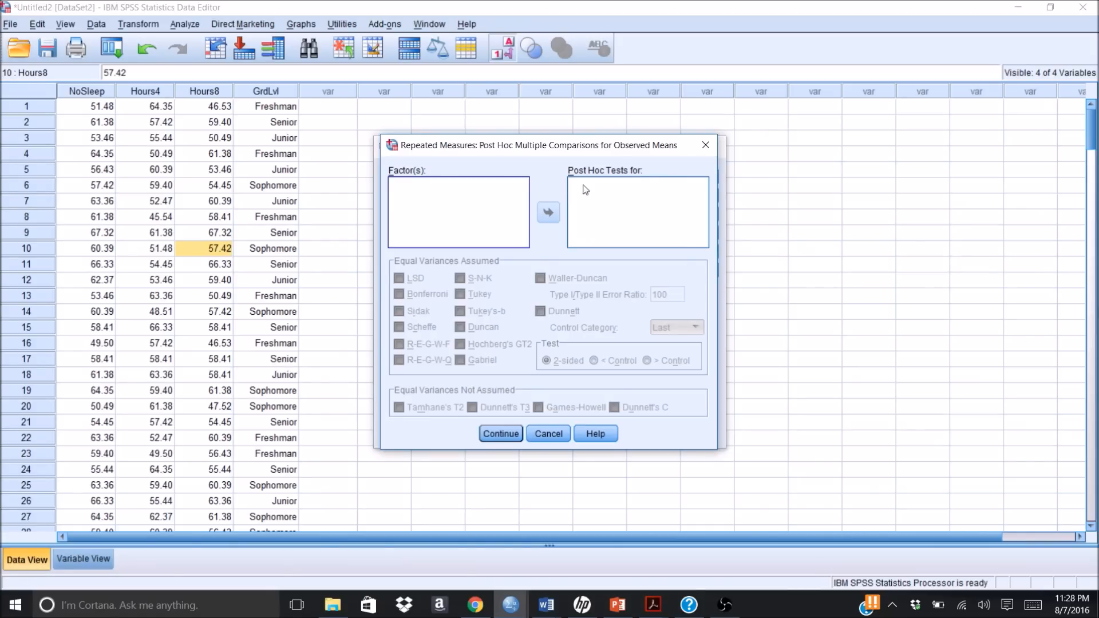
pyautogui.click(509, 437)
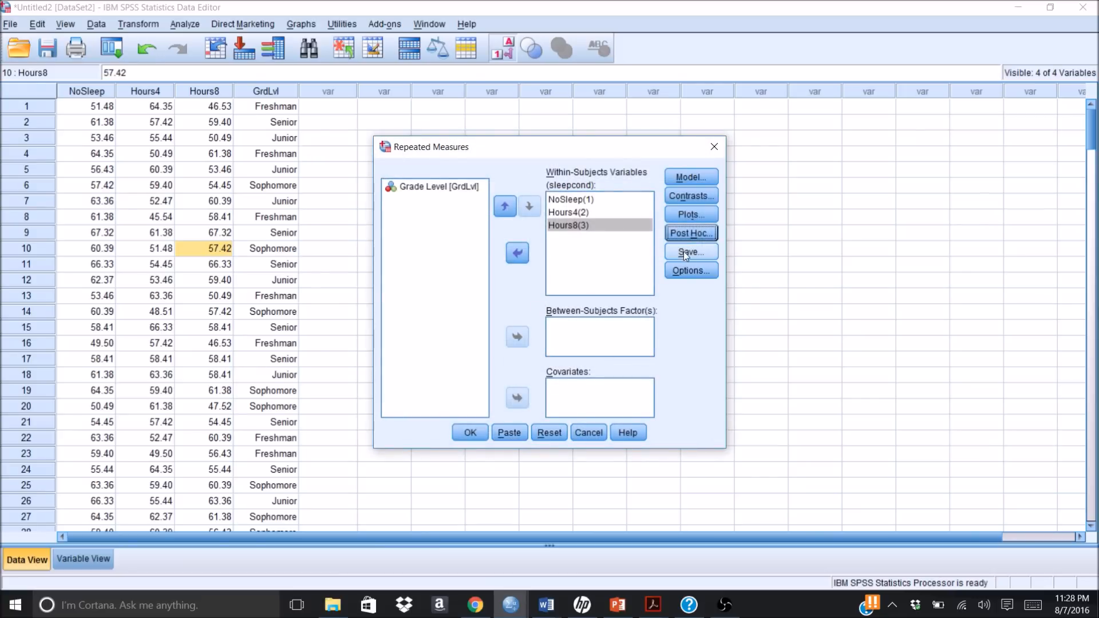
pyautogui.click(683, 271)
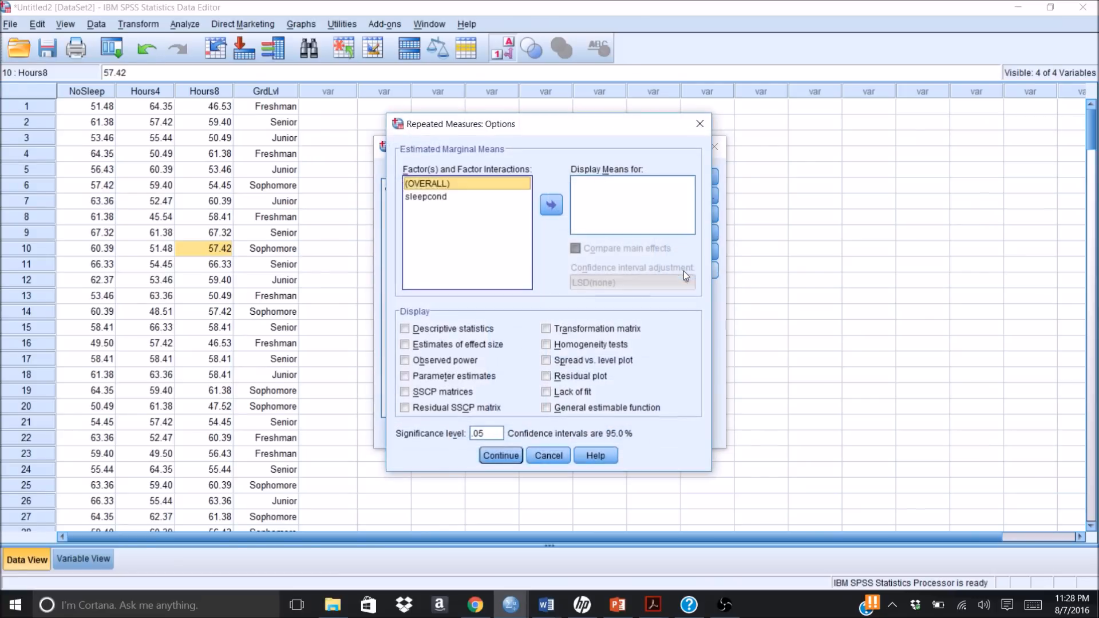
pyautogui.click(431, 198)
pyautogui.click(430, 184)
pyautogui.click(551, 206)
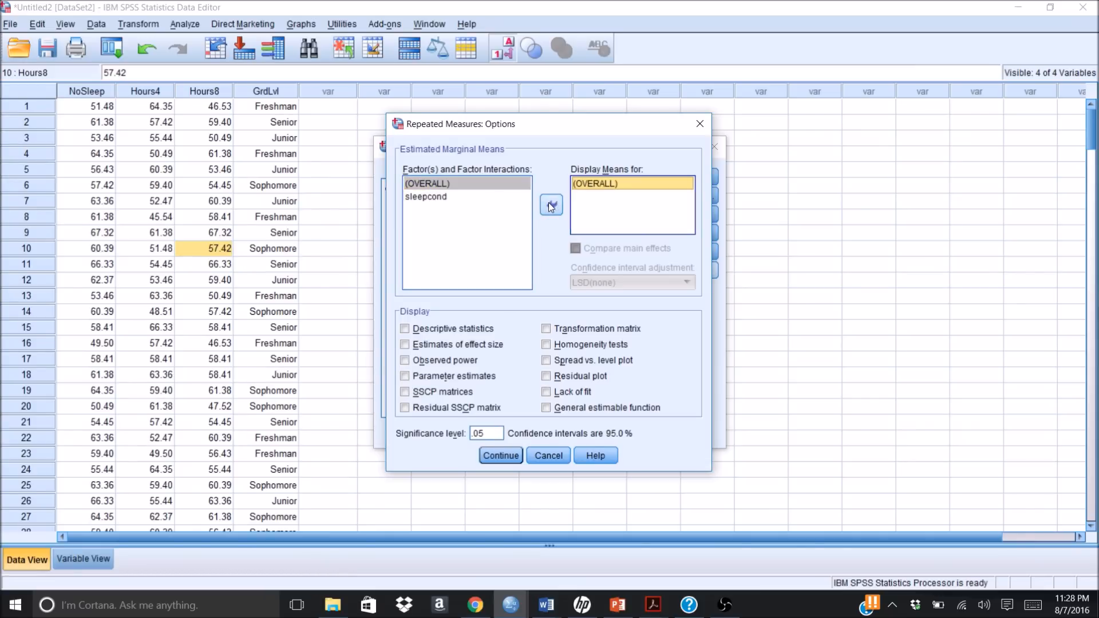
pyautogui.click(438, 201)
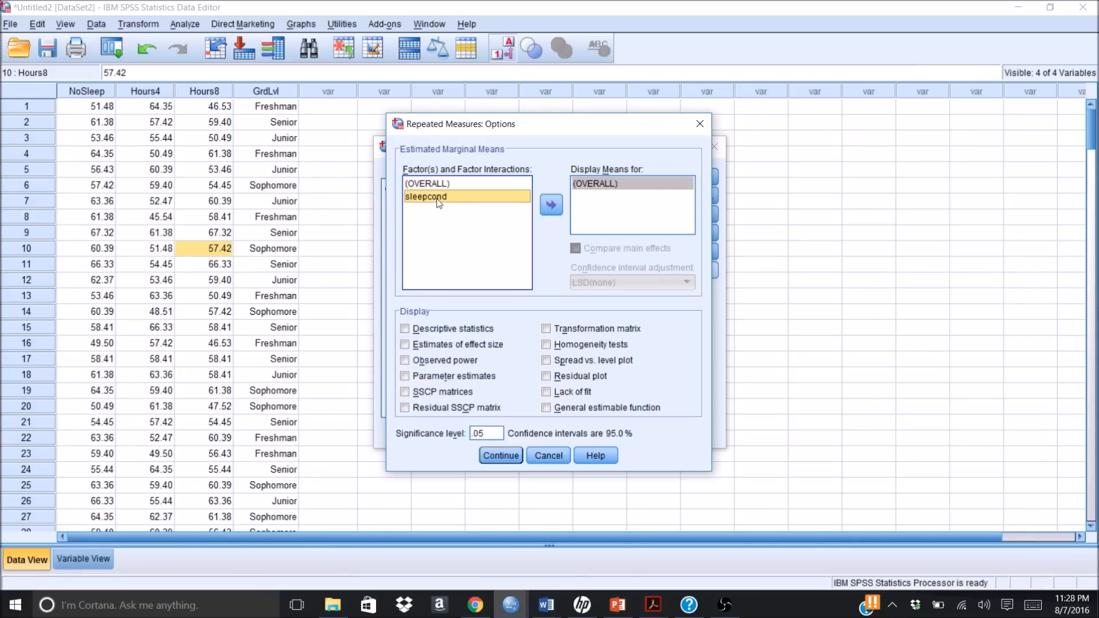
pyautogui.click(610, 183)
pyautogui.click(553, 204)
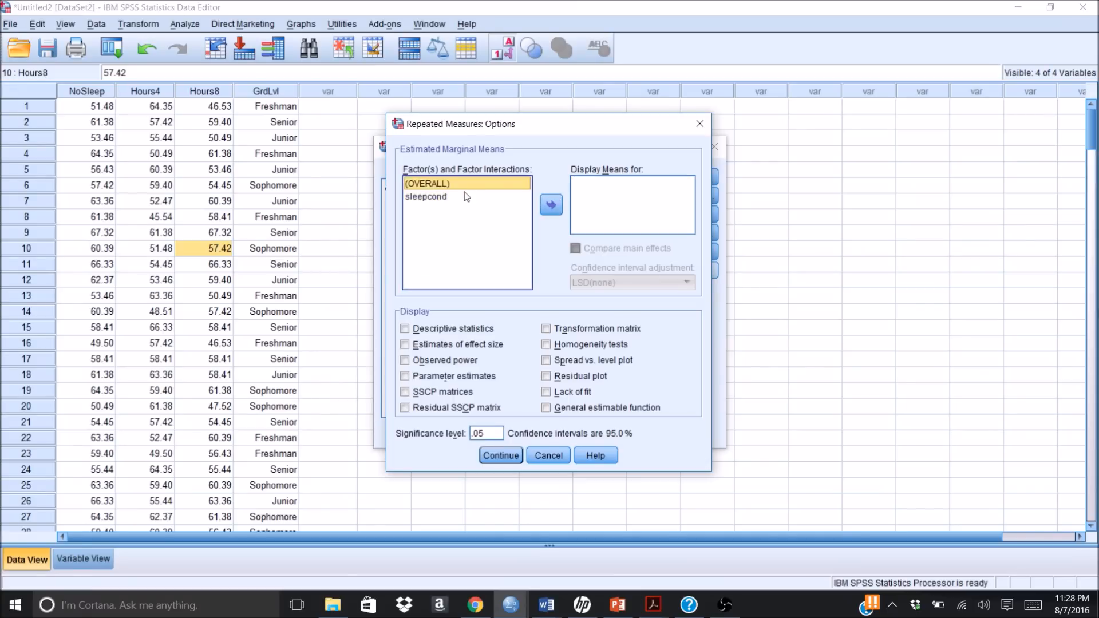
# Step: Display estimated marginal means for sleepcond and compare its main effects with the Bonferroni confidence interval adjustment
pyautogui.click(459, 201)
pyautogui.click(552, 206)
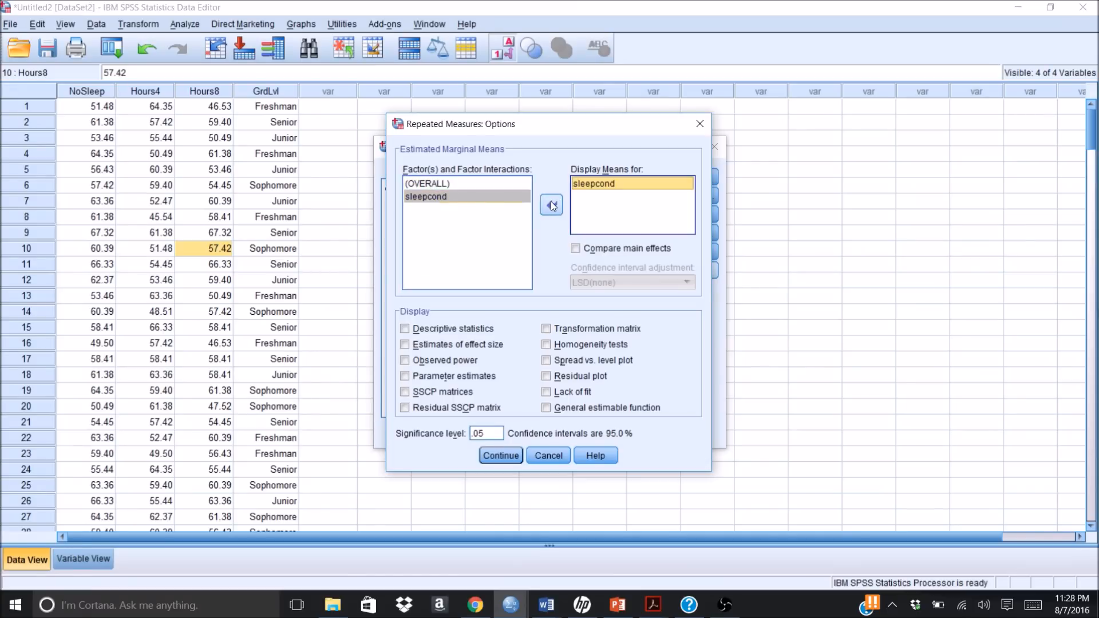
pyautogui.click(576, 248)
pyautogui.click(576, 248)
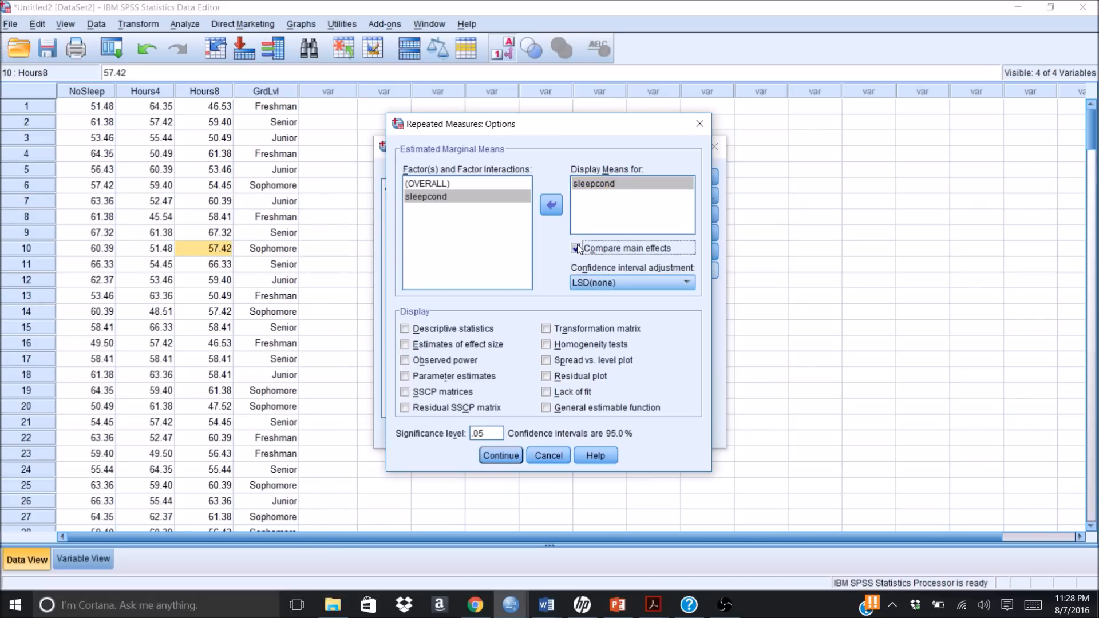
pyautogui.click(596, 282)
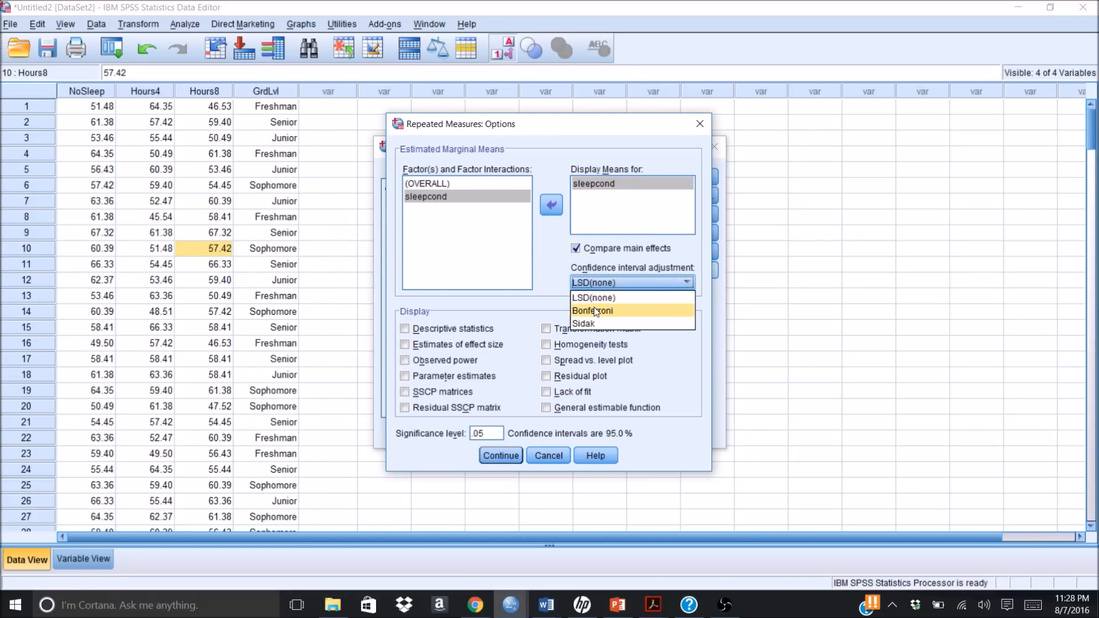
pyautogui.click(595, 312)
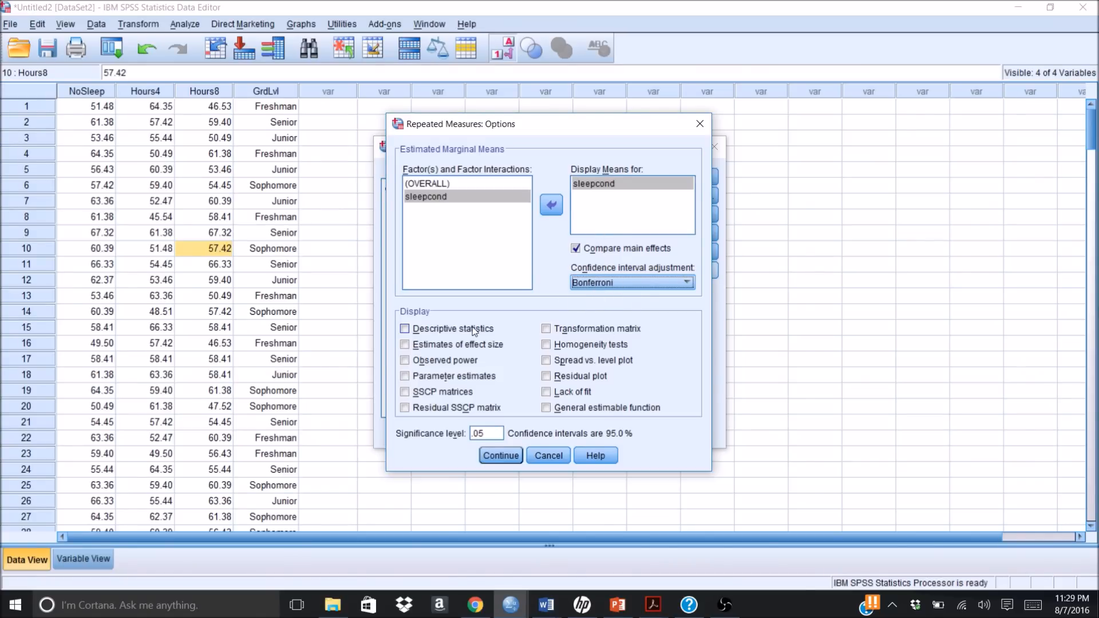
# Step: Include descriptive statistics in the output and run the repeated measures analysis
pyautogui.click(405, 329)
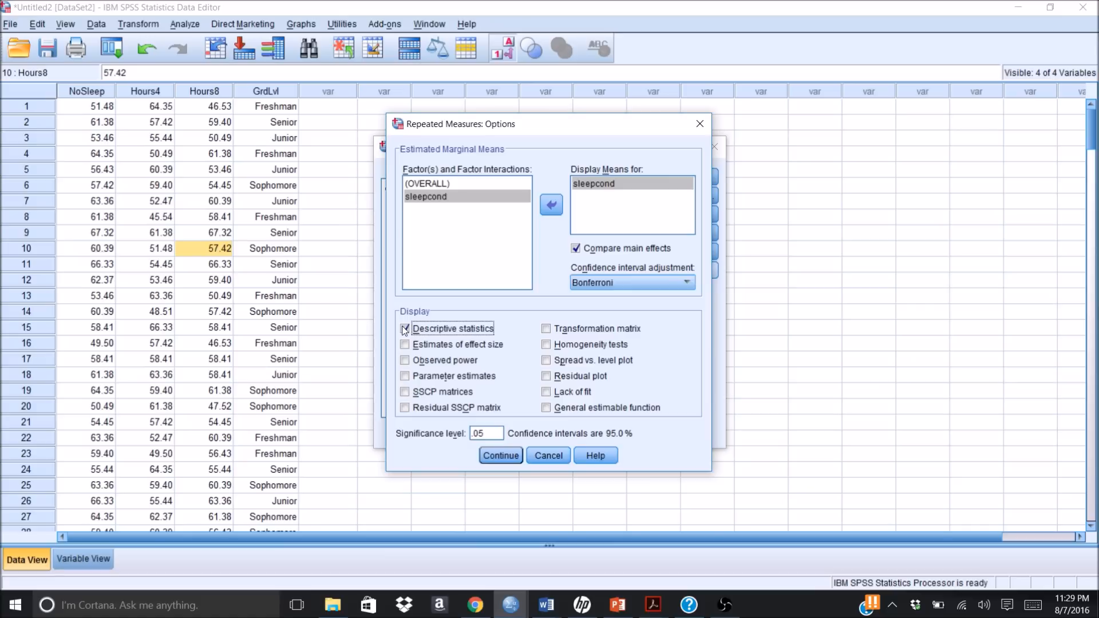
pyautogui.click(496, 456)
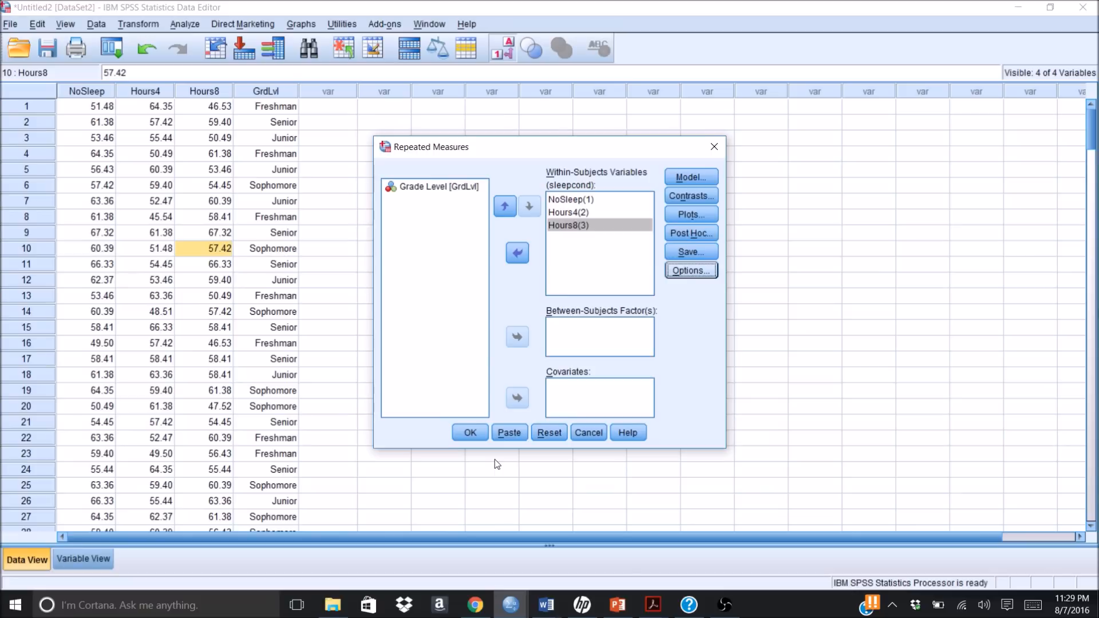
pyautogui.click(468, 433)
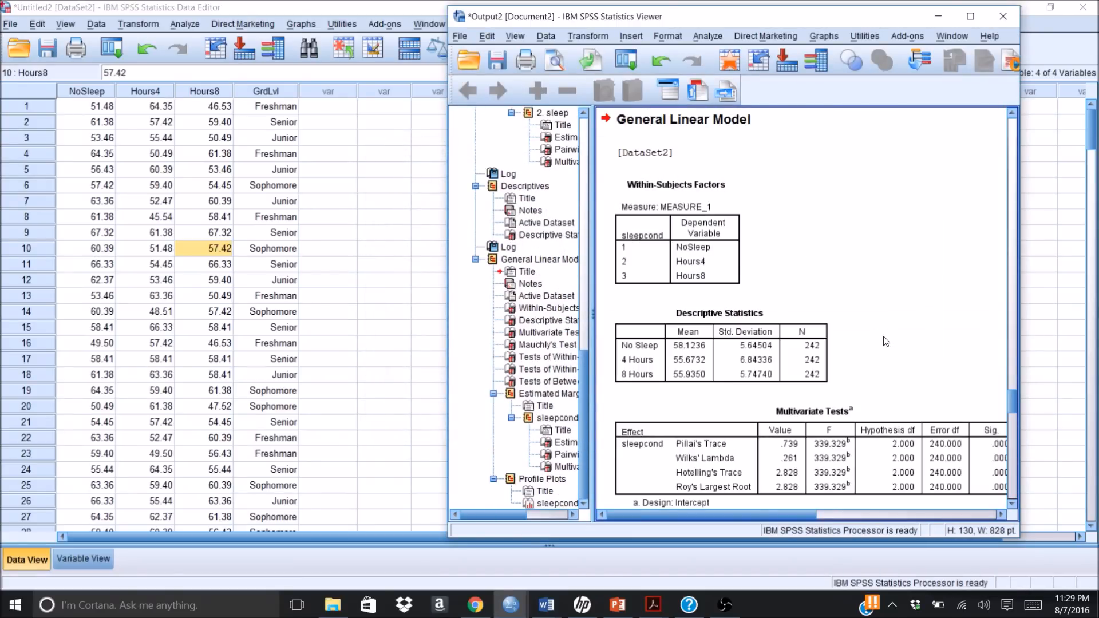
# Step: Enlarge the output window and examine the descriptive statistics, Mauchly's Test of Sphericity and the Tests of Within-Subjects Effects
pyautogui.click(970, 17)
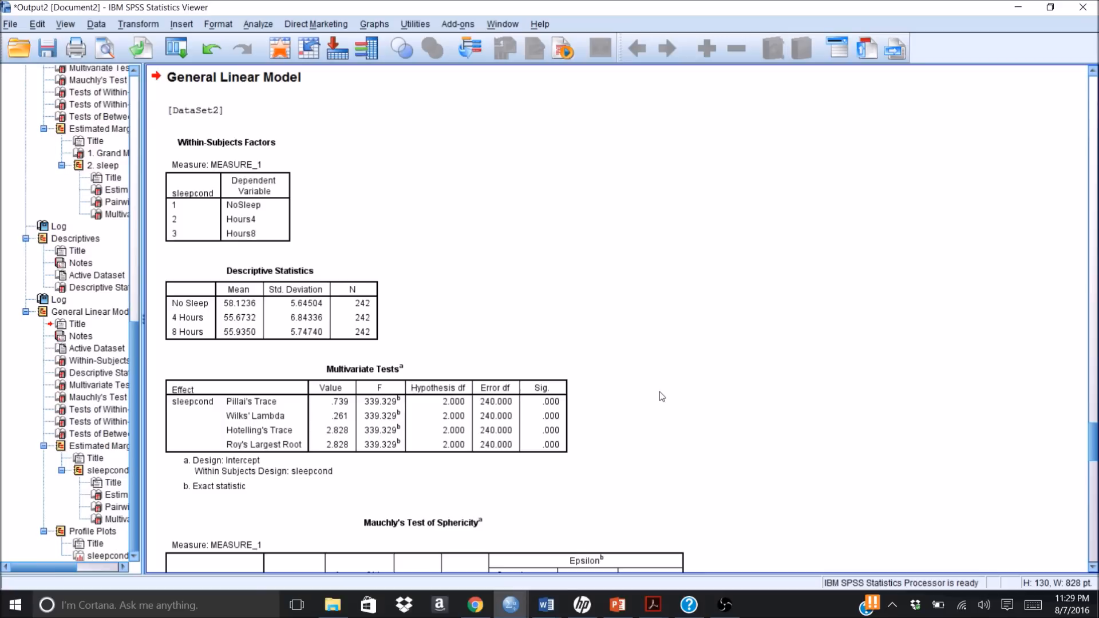
pyautogui.click(1094, 568)
pyautogui.click(1093, 569)
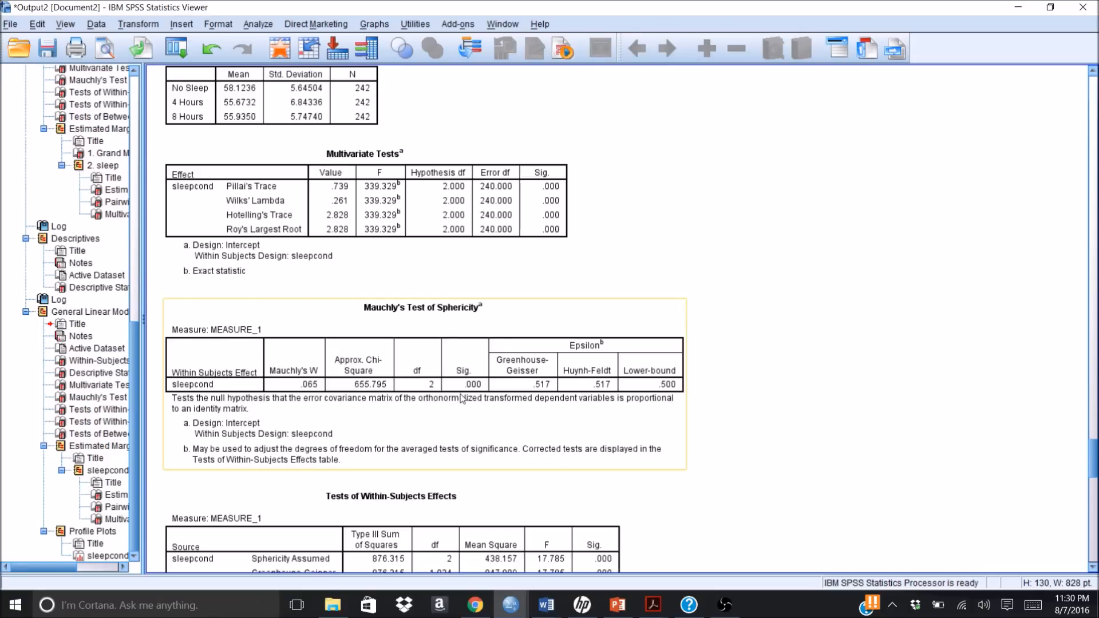
pyautogui.click(474, 385)
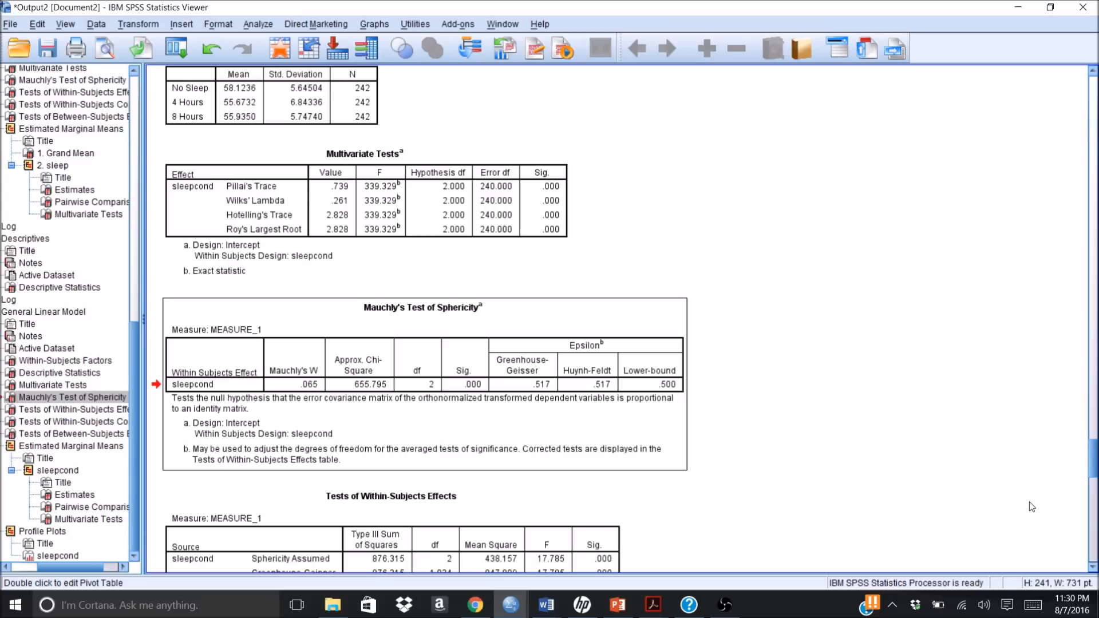
pyautogui.scroll(-5, 1092, 570)
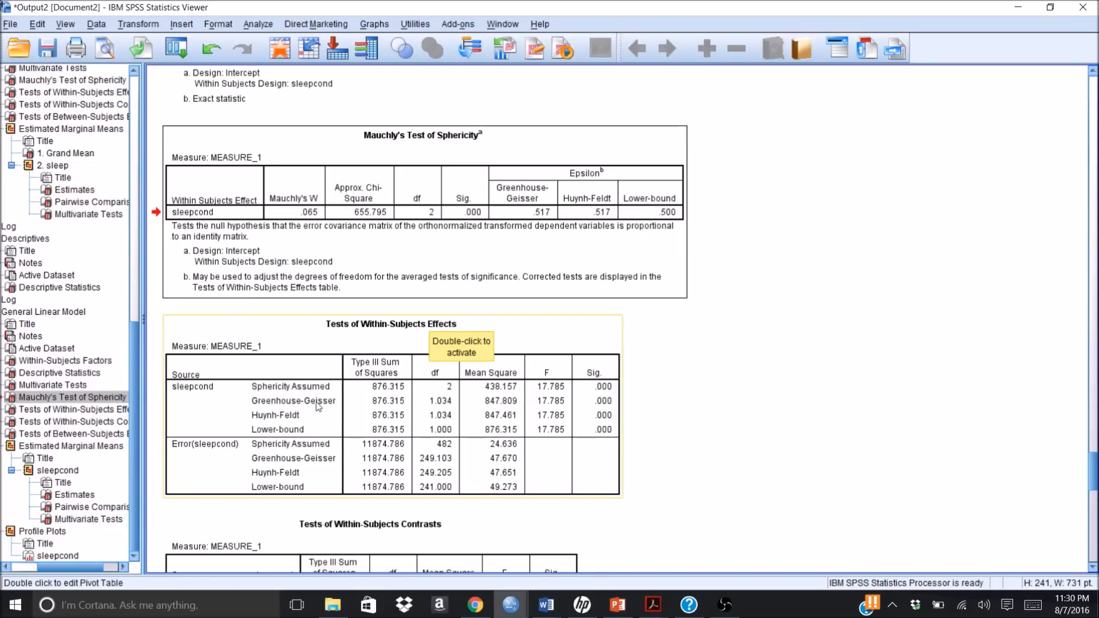
pyautogui.click(604, 406)
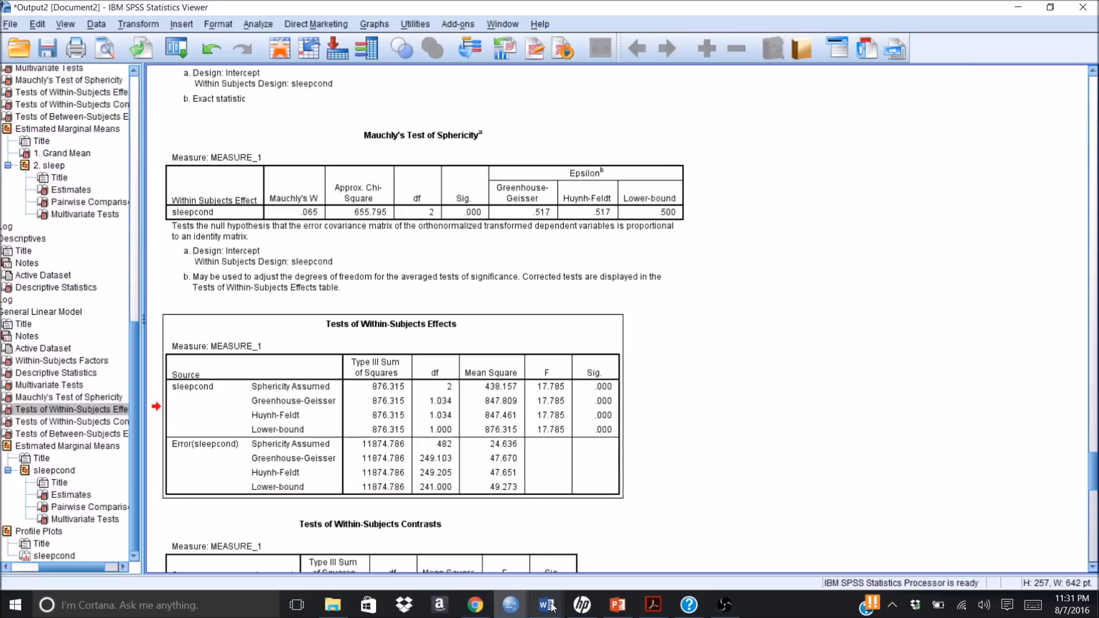
# Step: Narrow the output outline to a thin strip, then reduce the output window and move it to one side of the screen
pyautogui.moveTo(553, 608)
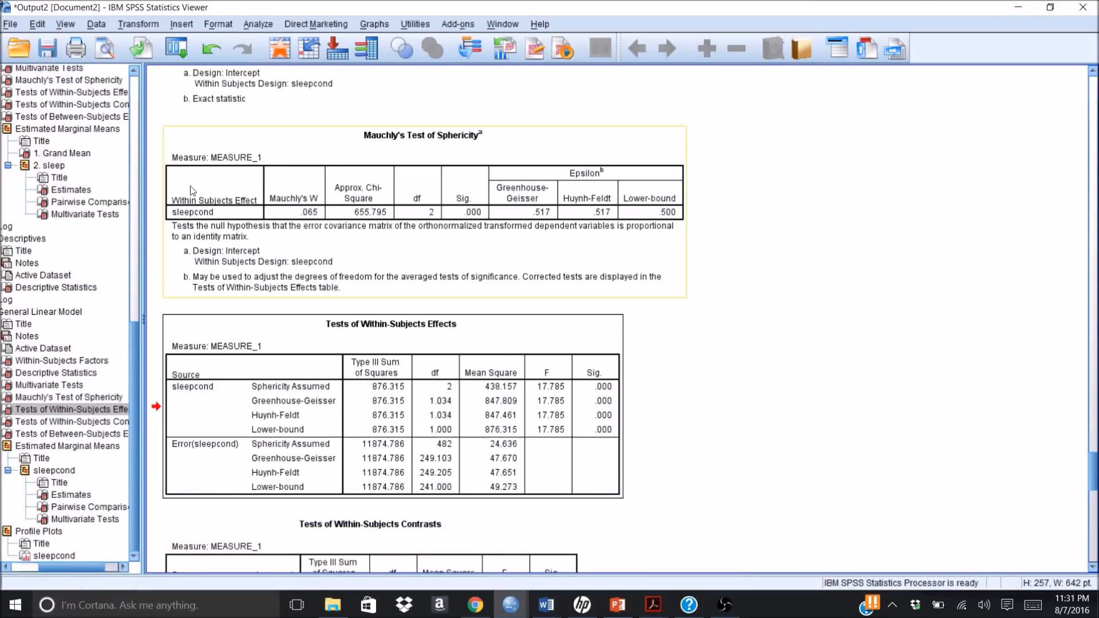
pyautogui.moveTo(142, 181); pyautogui.dragTo(77, 180)
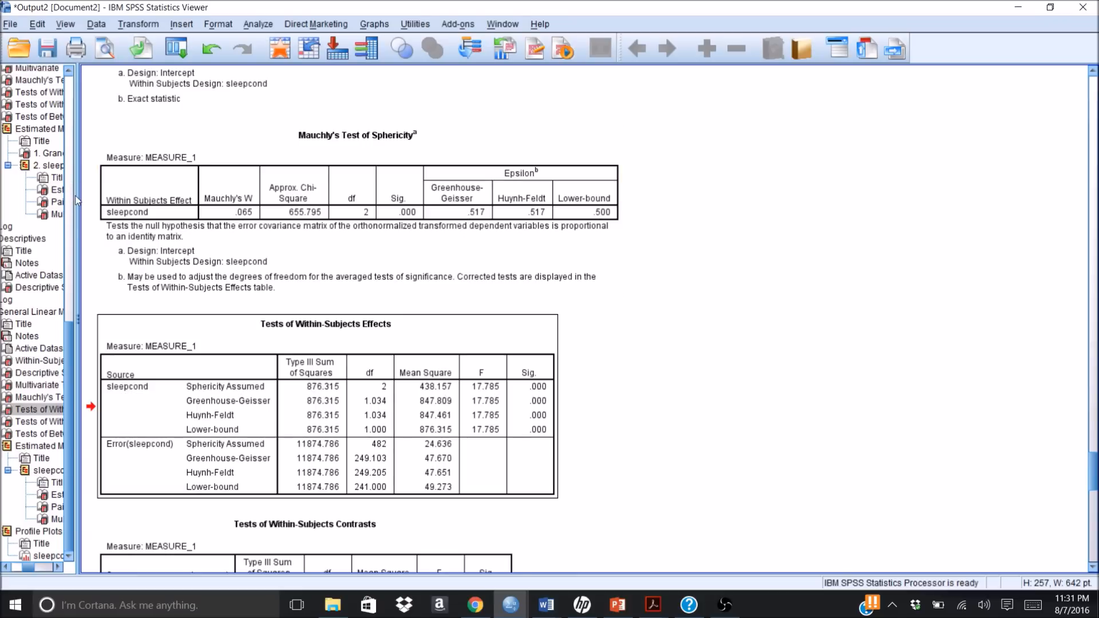
pyautogui.moveTo(36, 194); pyautogui.dragTo(34, 193)
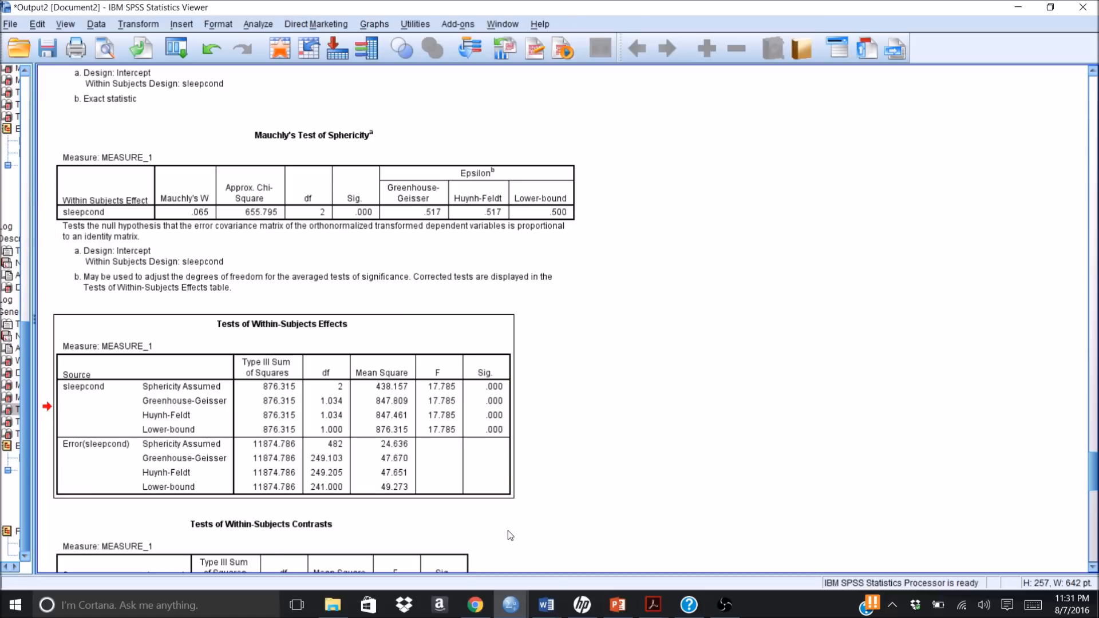
pyautogui.click(1049, 8)
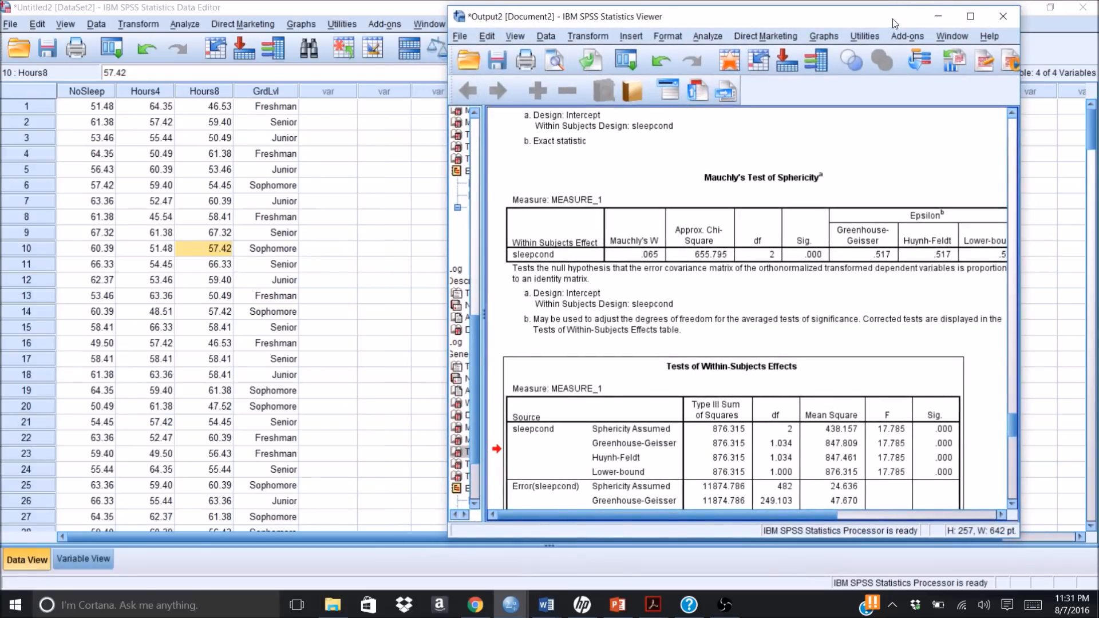
pyautogui.moveTo(898, 19); pyautogui.dragTo(963, 18)
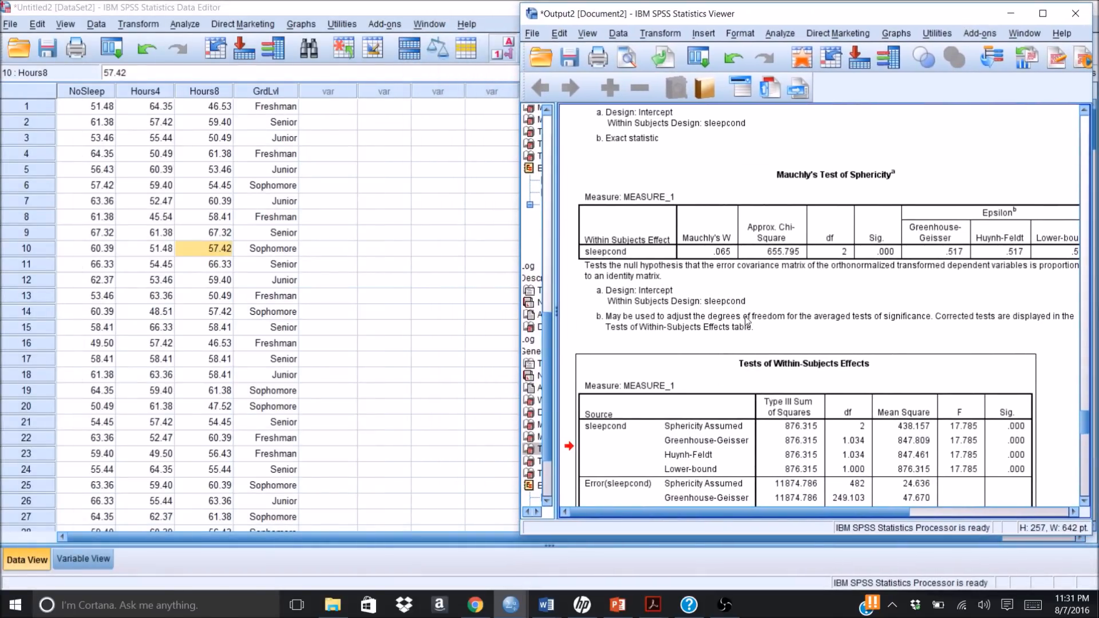
# Step: Switch to the Results write-up template in Word's Document6 and reduce its window so the output shows behind it
pyautogui.click(546, 609)
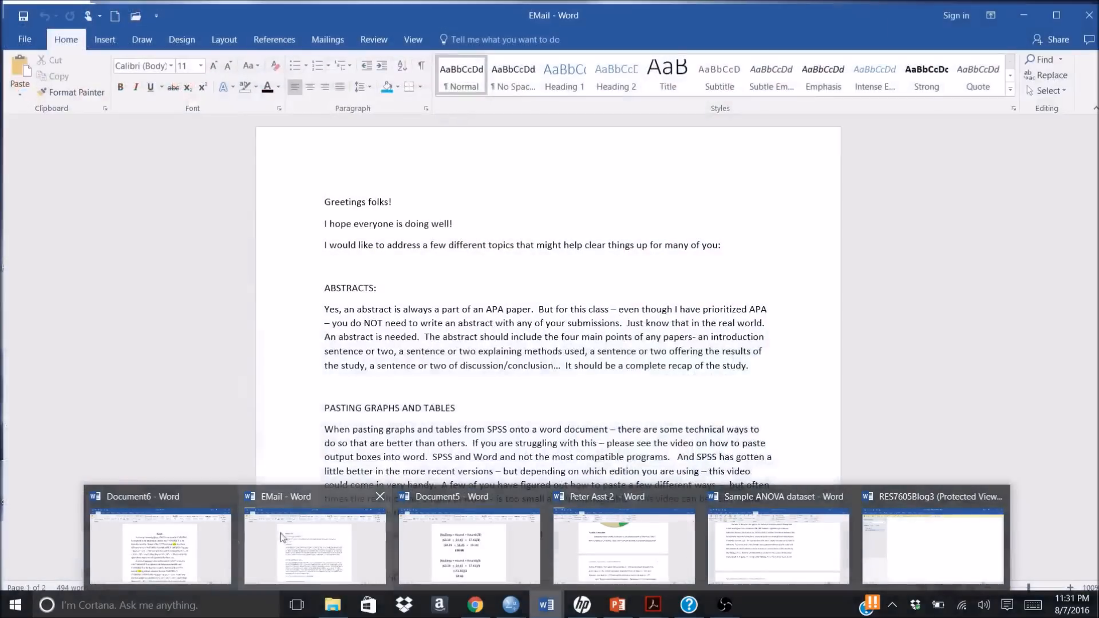
pyautogui.click(192, 528)
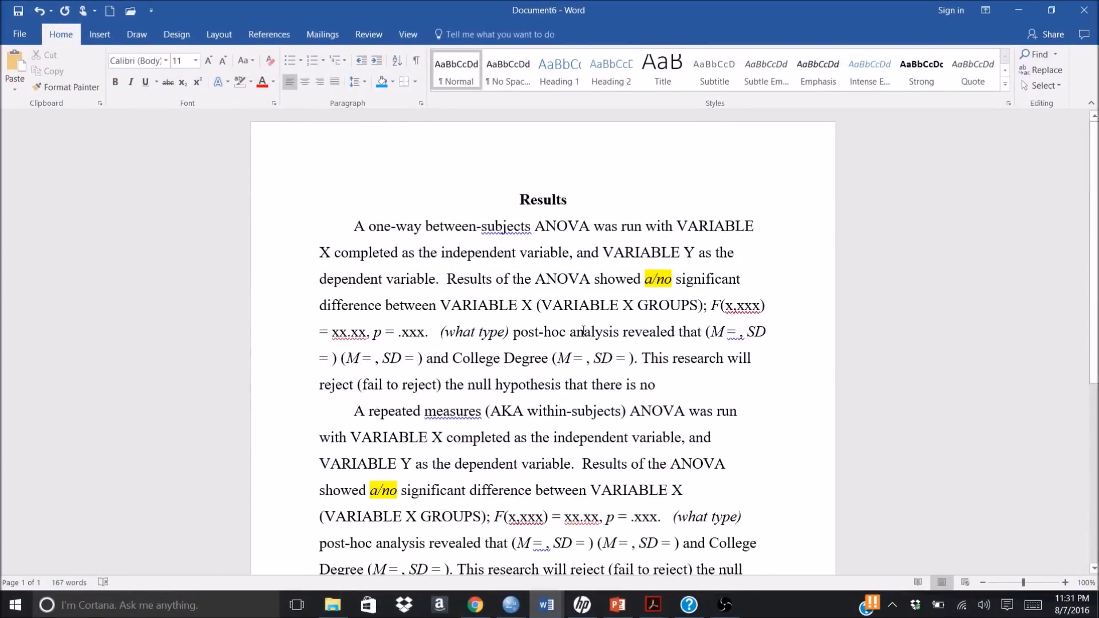
pyautogui.click(356, 225)
pyautogui.press('ctrl')
pyautogui.press('ctrl')
pyautogui.press('ctrl')
pyautogui.press('ctrl')
pyautogui.press('ctrl')
pyautogui.press('ctrl')
pyautogui.click(1051, 11)
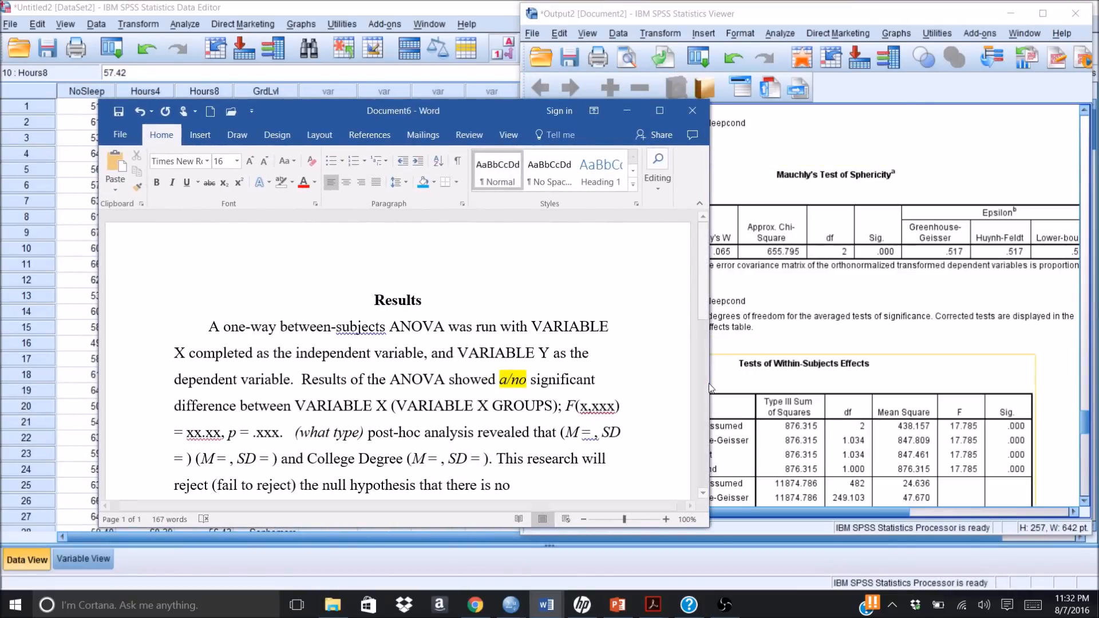
# Step: Bring the repeated measures paragraph into view, minimize the data editor and place the Word window beside the output
pyautogui.moveTo(703, 303); pyautogui.dragTo(703, 392)
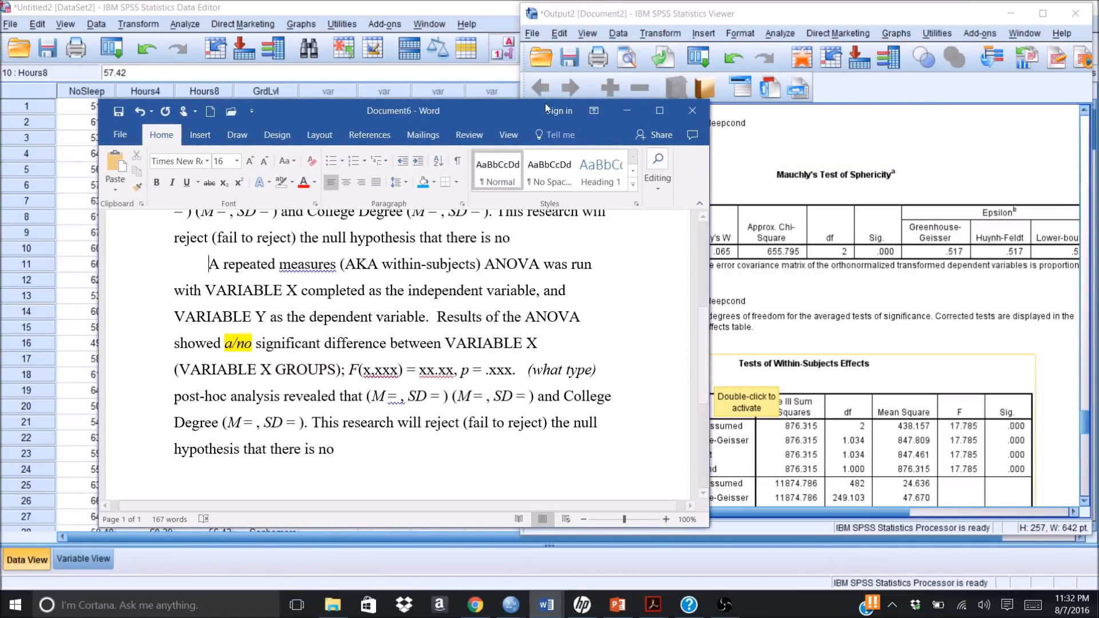
pyautogui.click(500, 100)
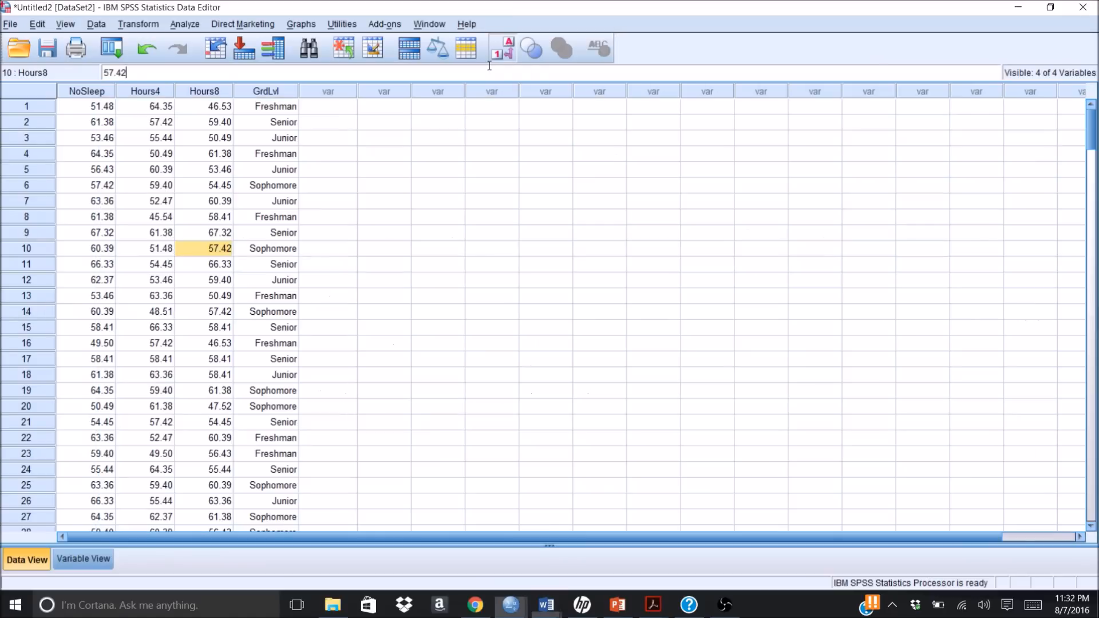
pyautogui.click(1022, 9)
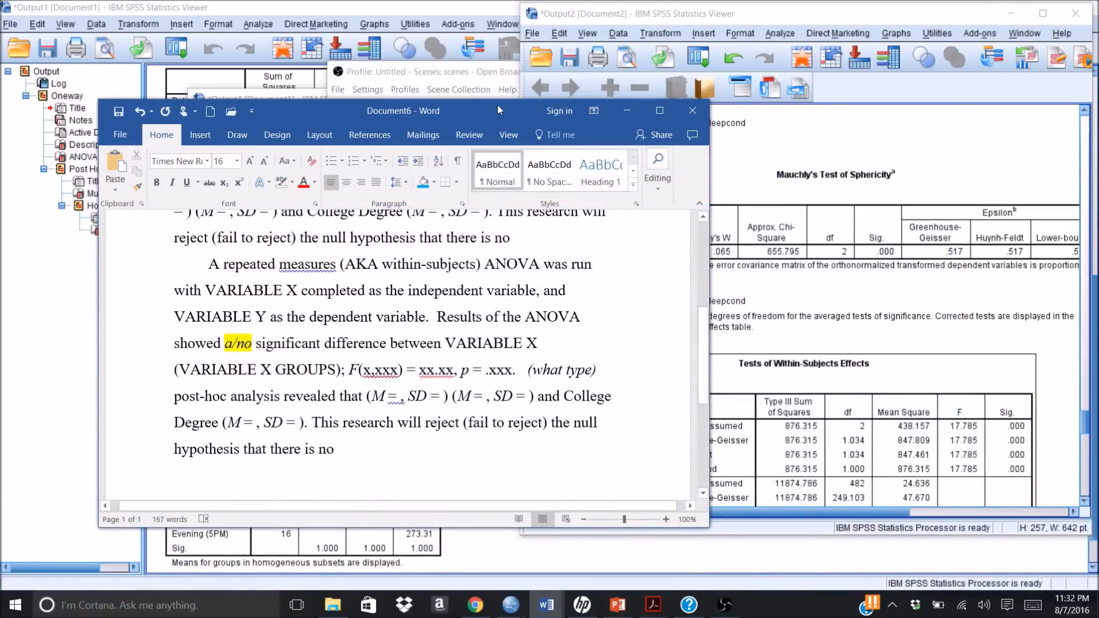
pyautogui.moveTo(495, 100); pyautogui.dragTo(484, 8)
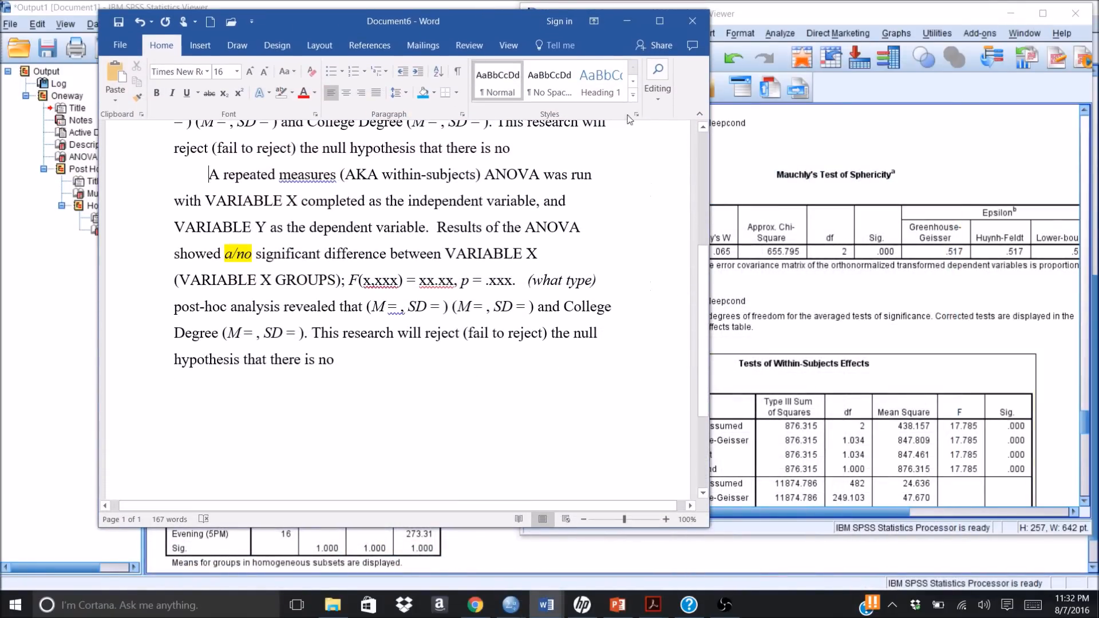
pyautogui.moveTo(503, 19); pyautogui.dragTo(401, 47)
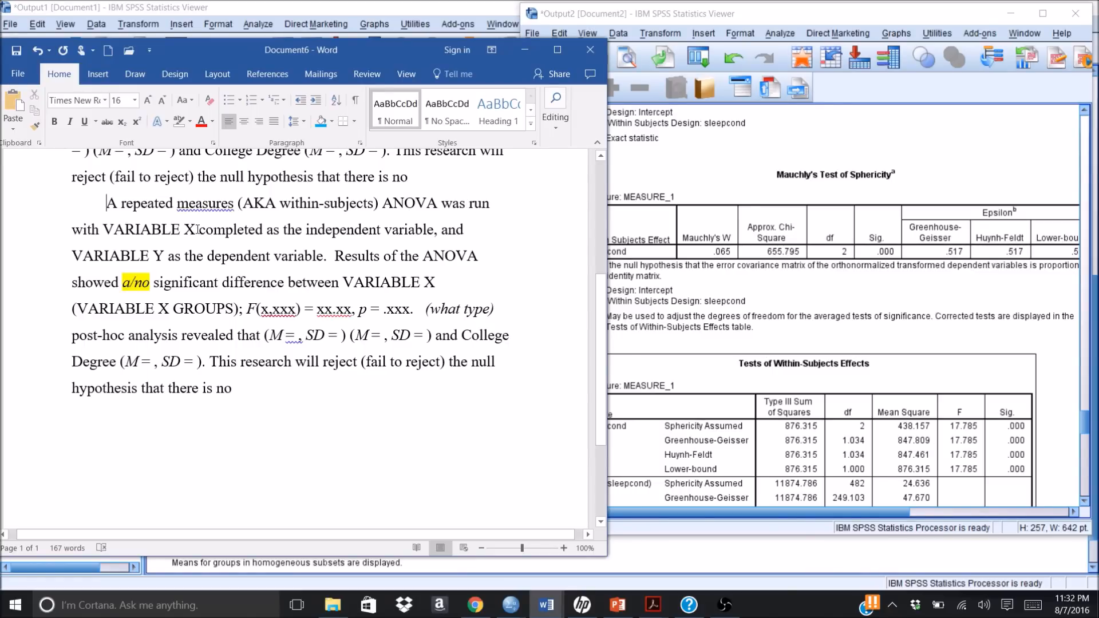
pyautogui.press('BackSpace')
pyautogui.press('BackSpace')
pyautogui.press('BackSpace')
pyautogui.press('BackSpace')
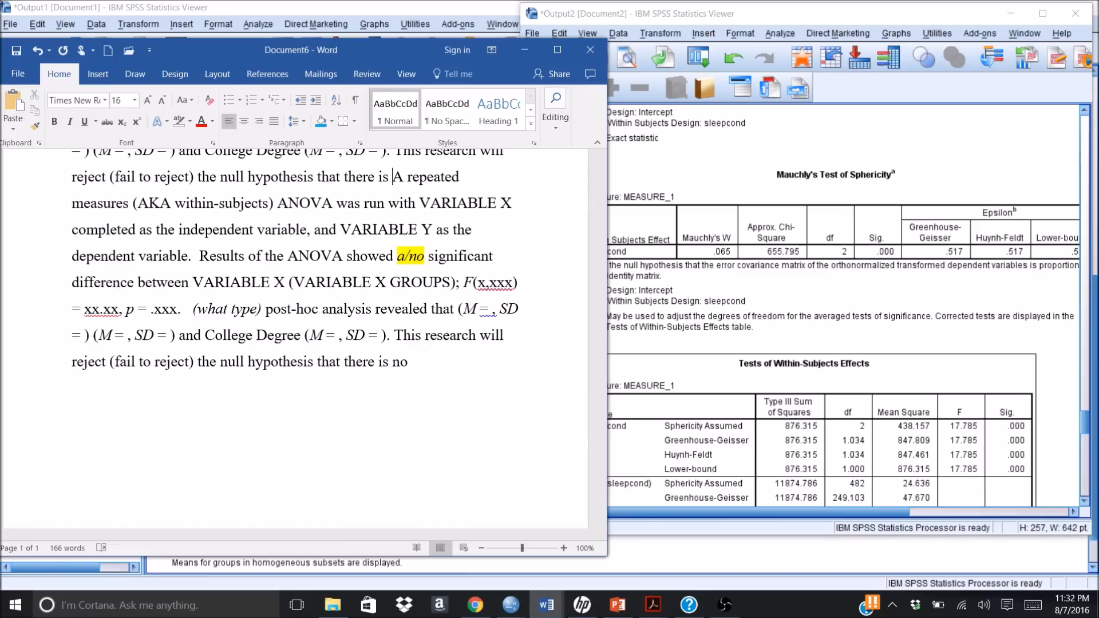
pyautogui.click(37, 51)
pyautogui.click(37, 52)
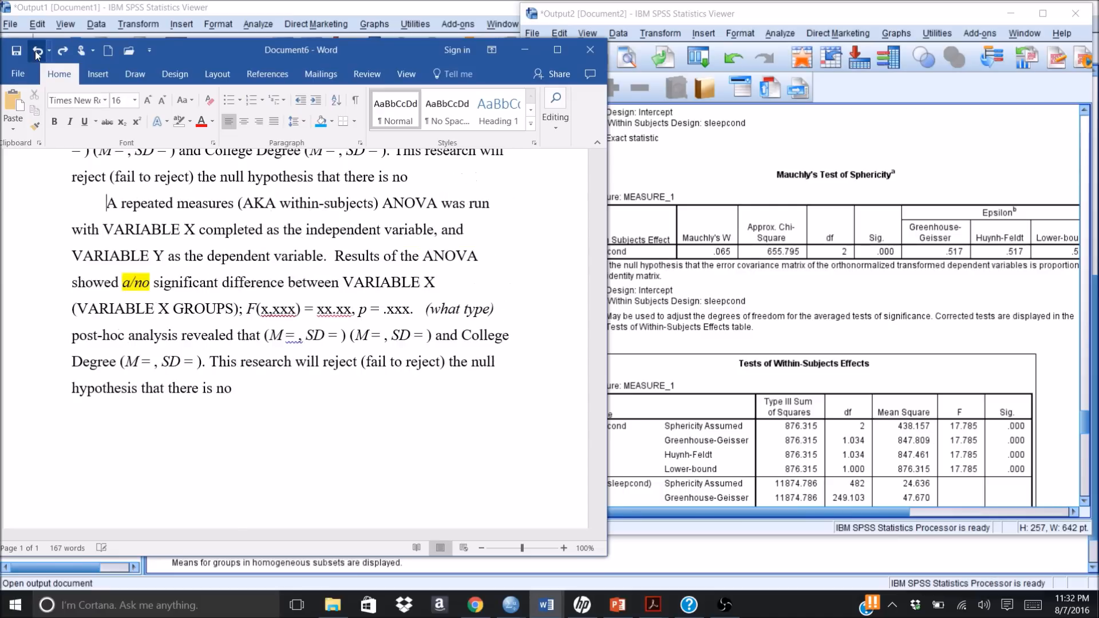
pyautogui.hotkey('ctrl', 'a')
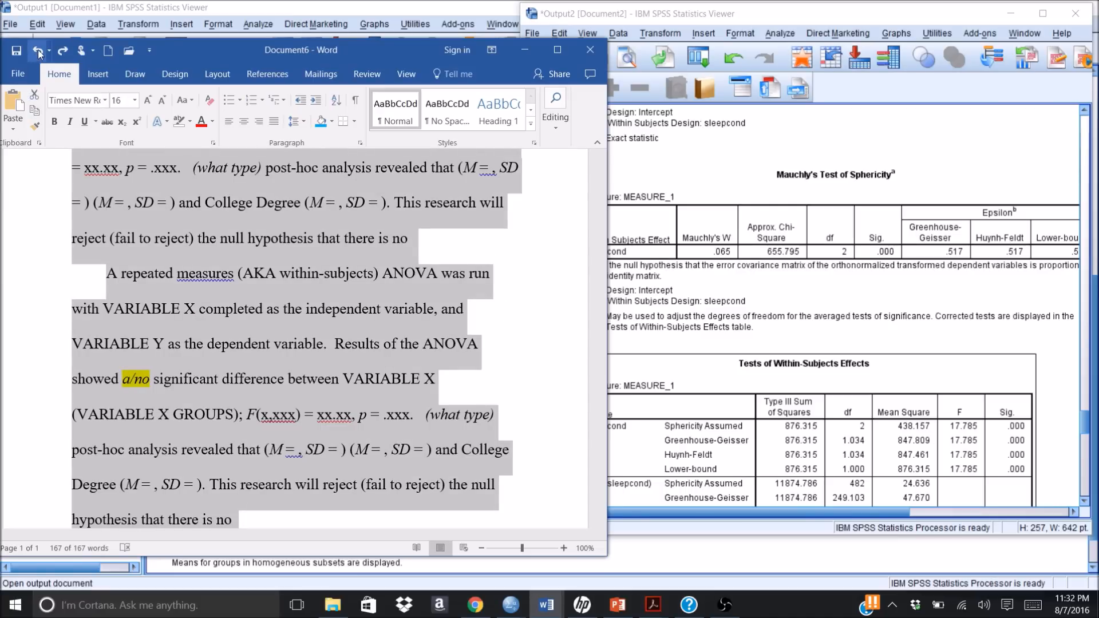
pyautogui.click(63, 51)
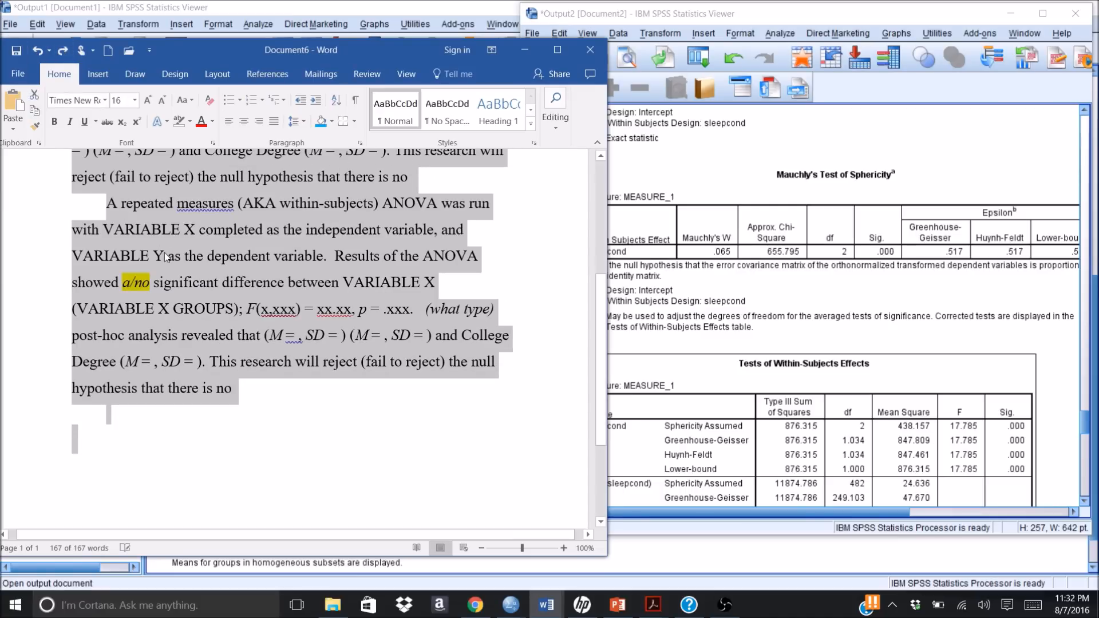
pyautogui.click(165, 256)
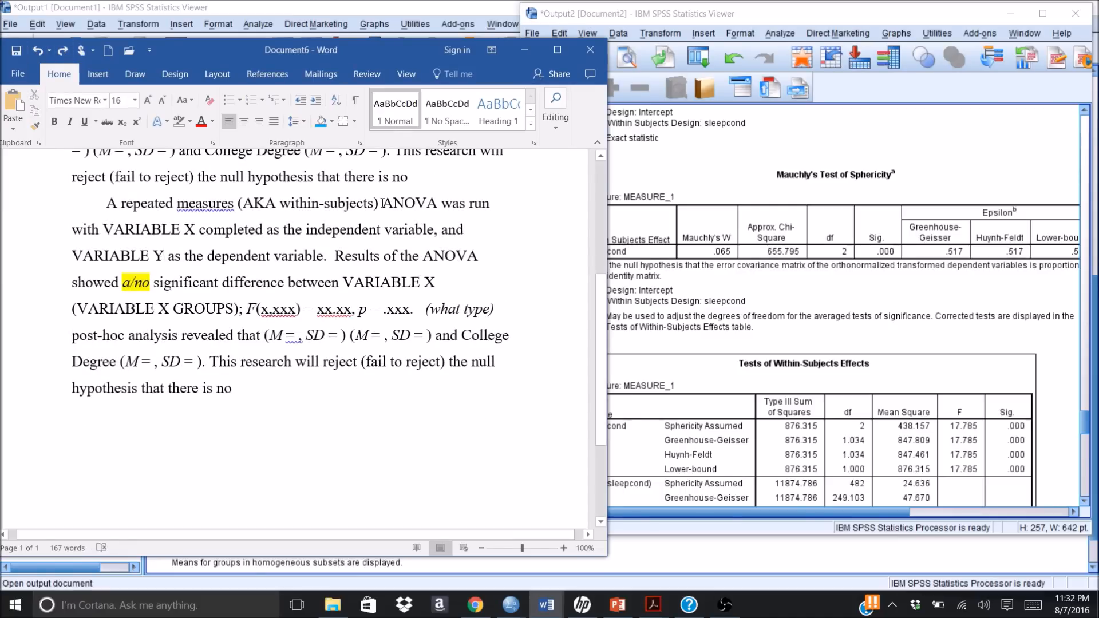
# Step: Replace the independent-variable placeholder VARIABLE X in the repeated measures paragraph's first sentence with "Sleep Condition"
pyautogui.click(195, 230)
pyautogui.press('BackSpace')
pyautogui.press('BackSpace')
pyautogui.press('BackSpace')
pyautogui.press('BackSpace')
pyautogui.press('BackSpace')
pyautogui.press('BackSpace')
pyautogui.press('BackSpace')
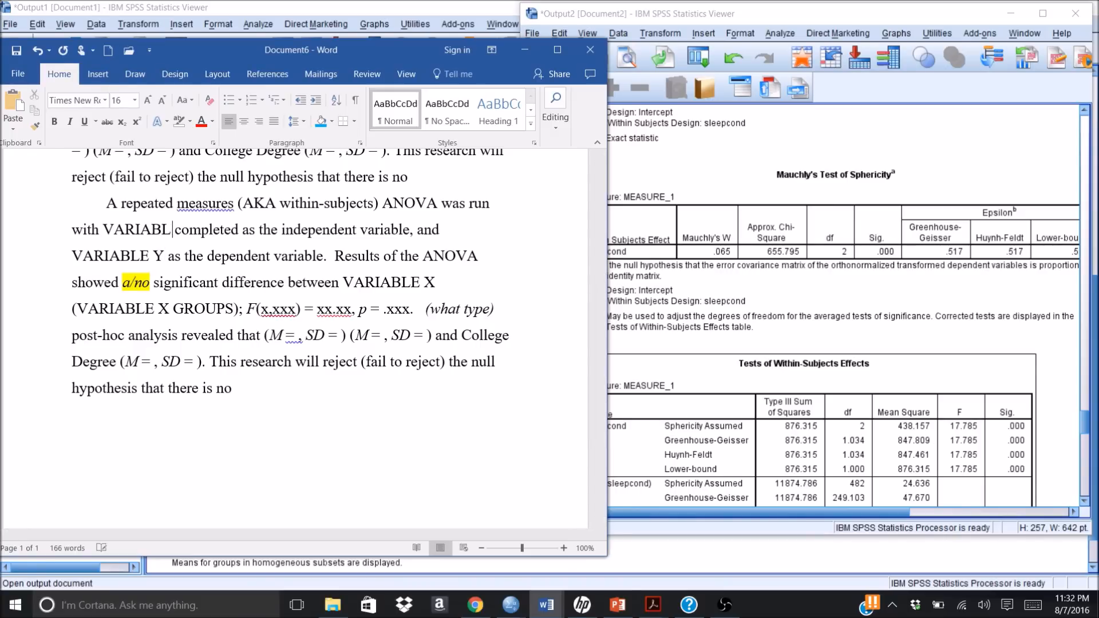
pyautogui.press('BackSpace')
pyautogui.press('BackSpace')
pyautogui.press('BackSpace')
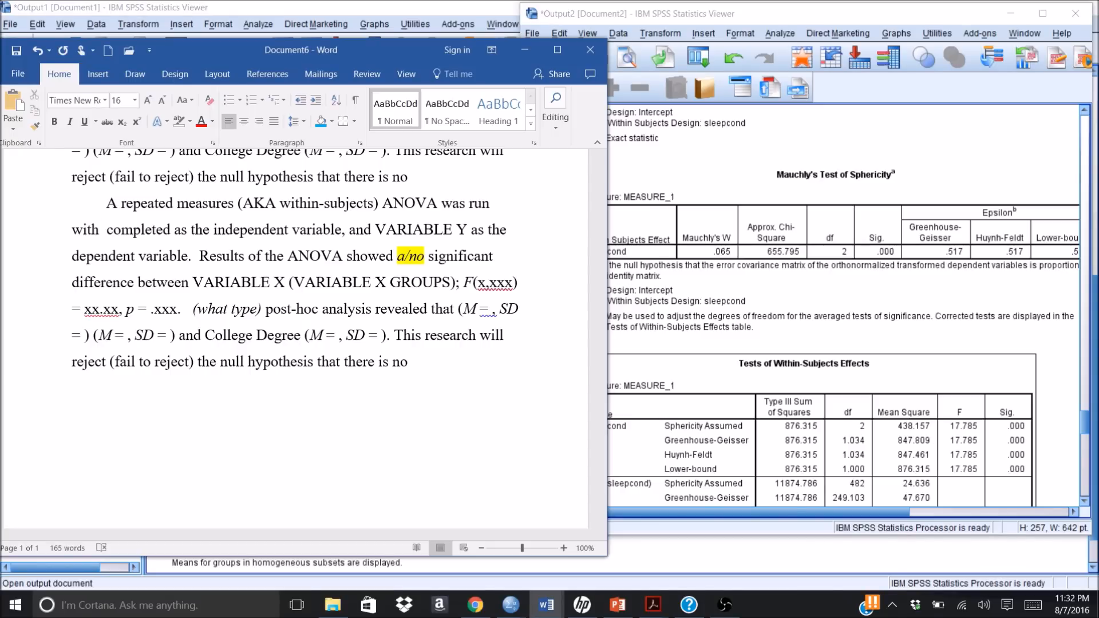
pyautogui.write('Sleep')
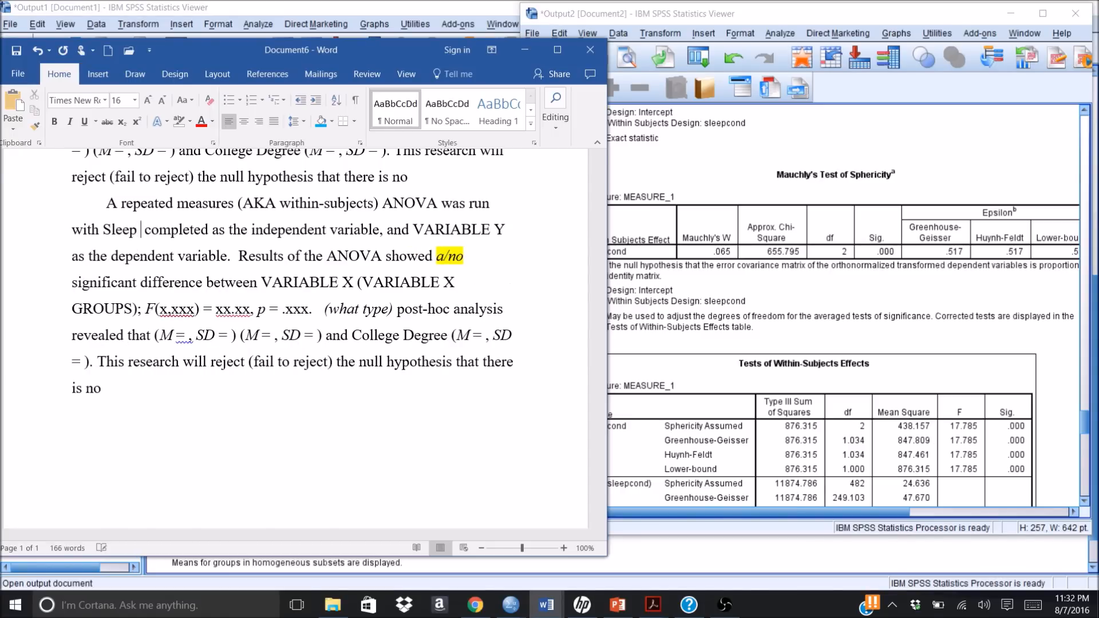
pyautogui.write(' Conditio')
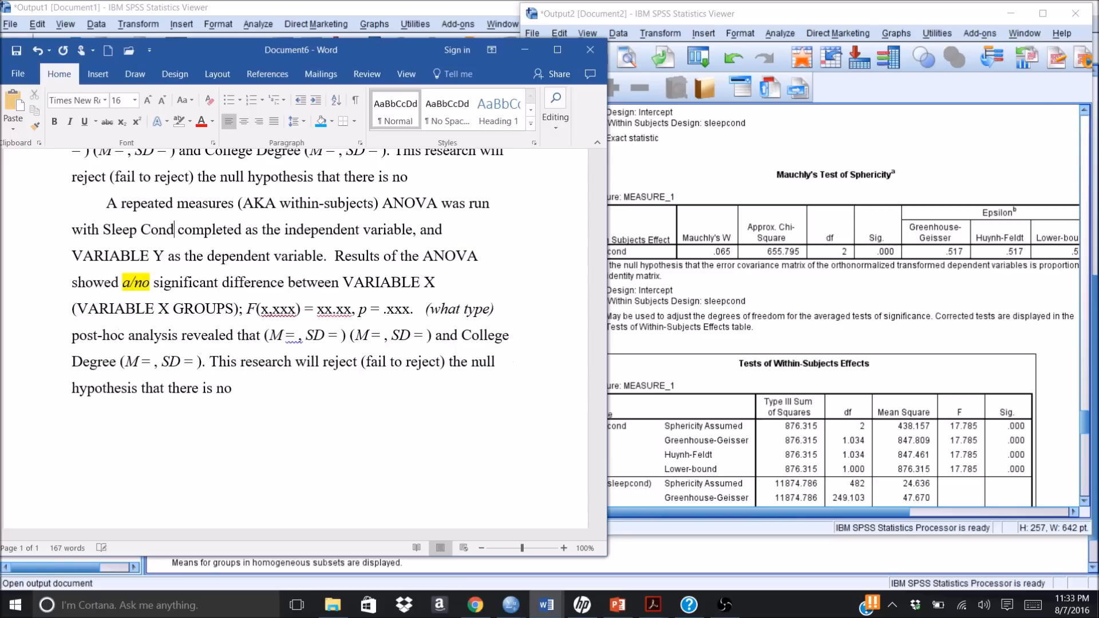
pyautogui.write('n')
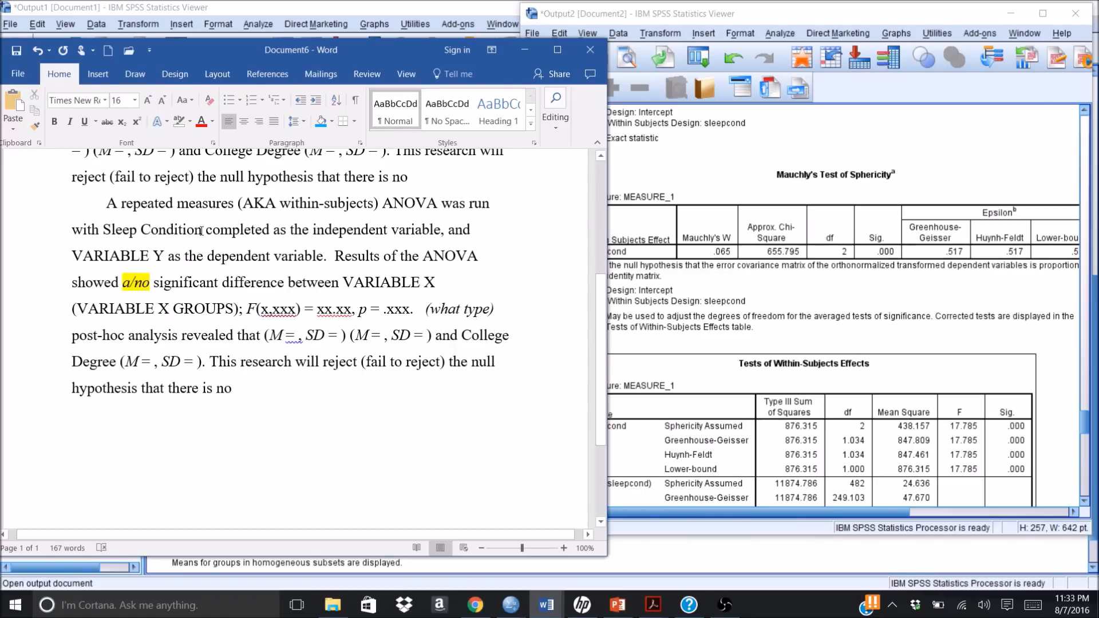
# Step: Replace the dependent-variable placeholder VARIABLE Y in the repeated measures paragraph with "Driving score"
pyautogui.click(164, 258)
pyautogui.press('BackSpace')
pyautogui.press('BackSpace')
pyautogui.press('BackSpace')
pyautogui.press('BackSpace')
pyautogui.press('BackSpace')
pyautogui.press('BackSpace')
pyautogui.press('BackSpace')
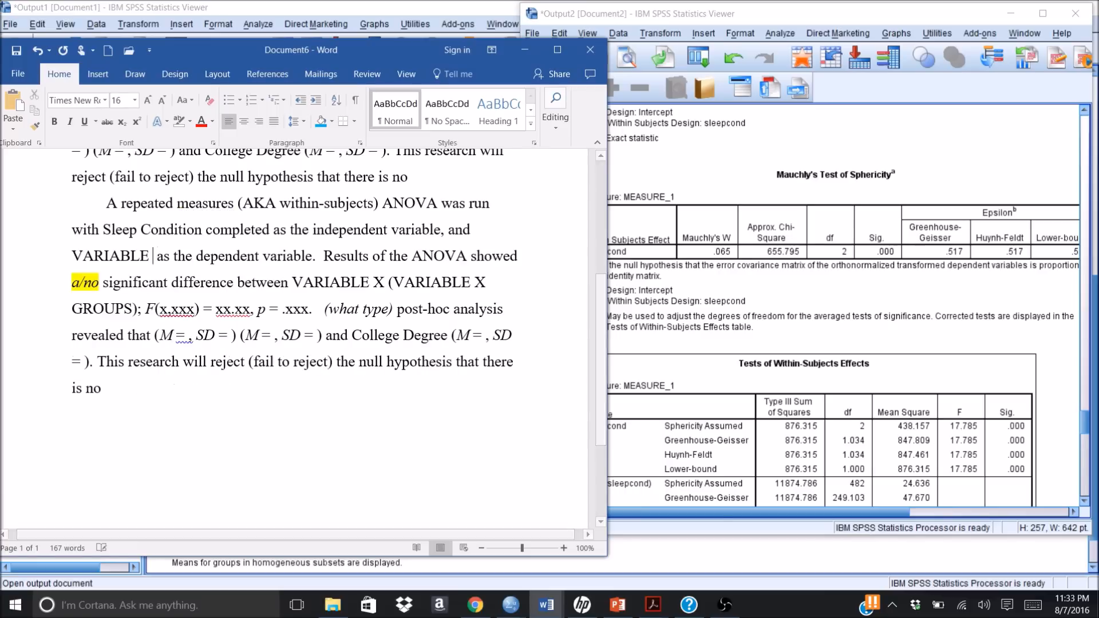
pyautogui.press('BackSpace')
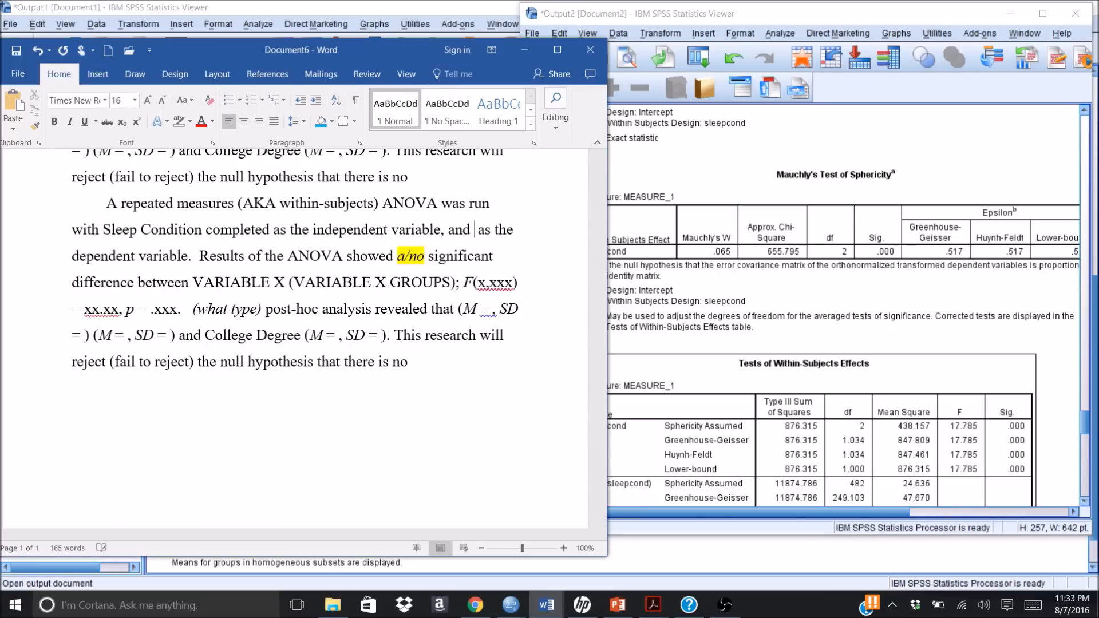
pyautogui.write('Driving ')
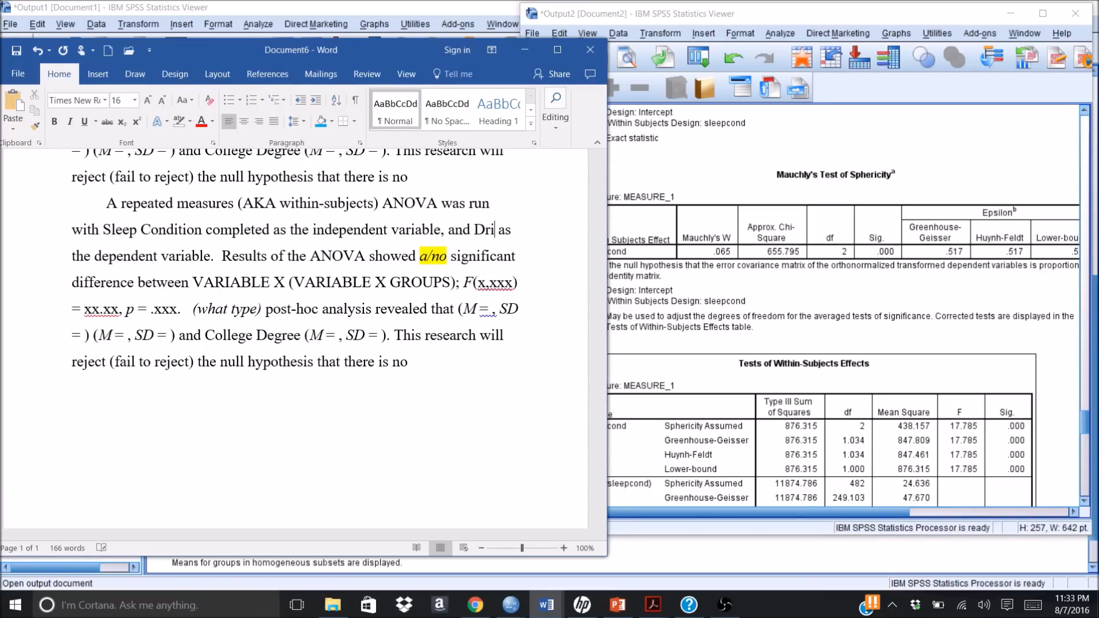
pyautogui.write('score as the dependent variable.  Results of the ANOVA')
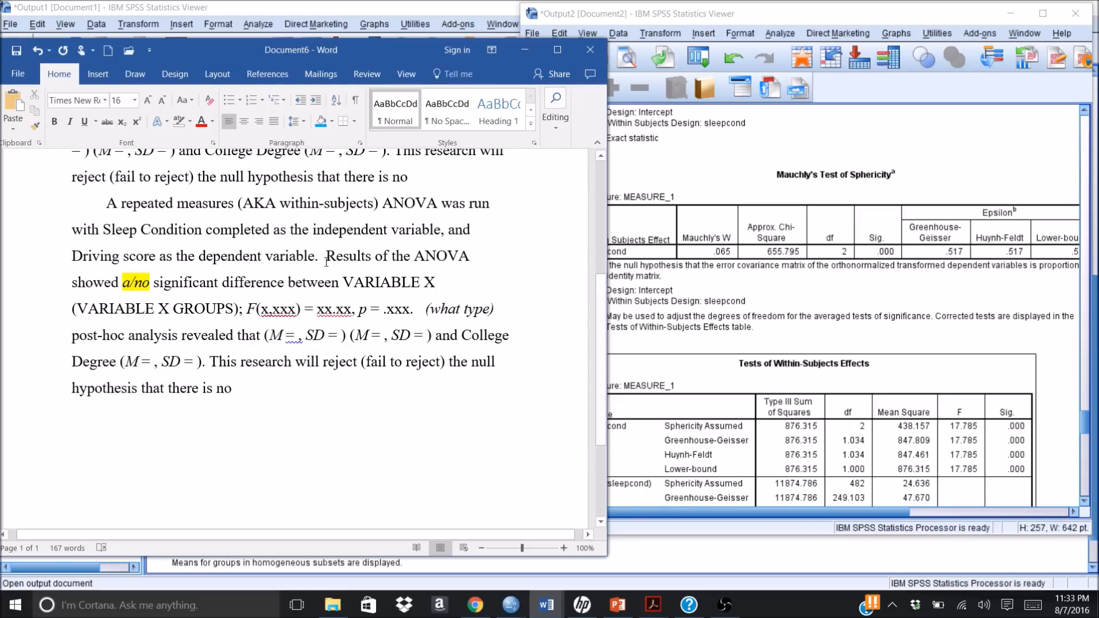
# Step: Replace the highlighted "a/no" choice before "significant difference" in the repeated measures paragraph with "a"
pyautogui.click(150, 282)
pyautogui.click(1019, 442)
pyautogui.click(151, 283)
pyautogui.press('BackSpace')
pyautogui.press('BackSpace')
pyautogui.press('BackSpace')
pyautogui.press('BackSpace')
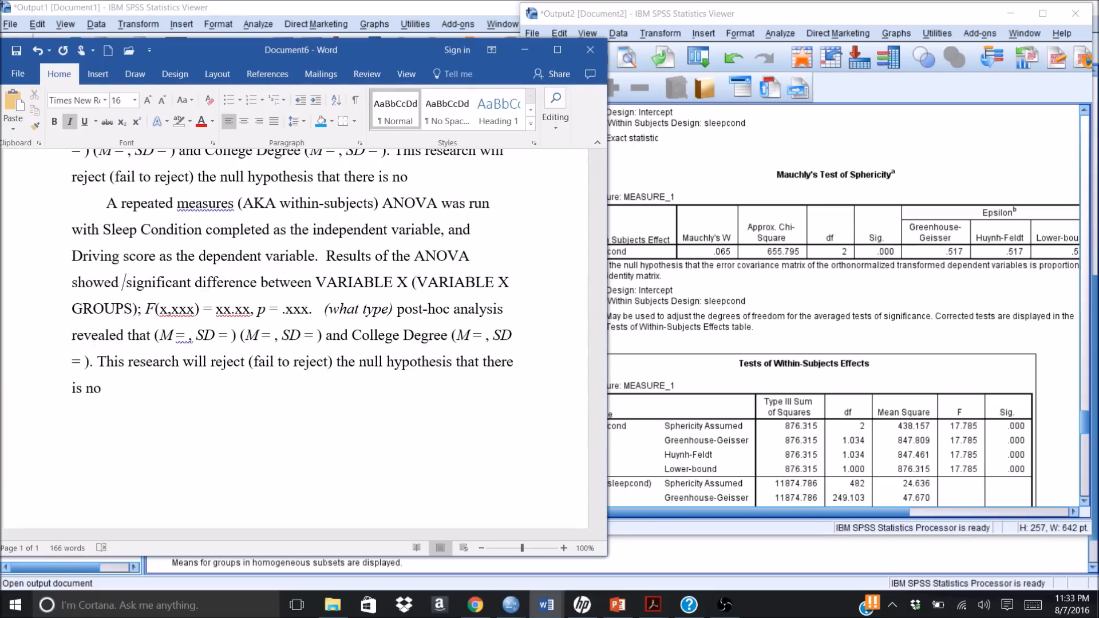
pyautogui.write('a')
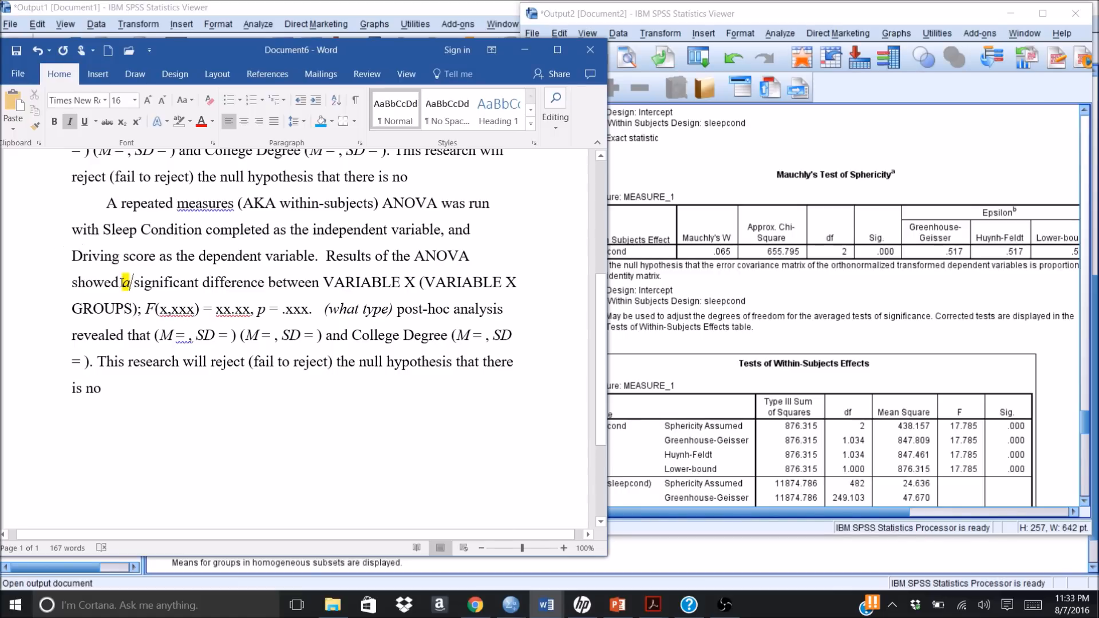
# Step: Remove the italics and the yellow highlight from the word "a" before "significant difference"
pyautogui.doubleClick(124, 283)
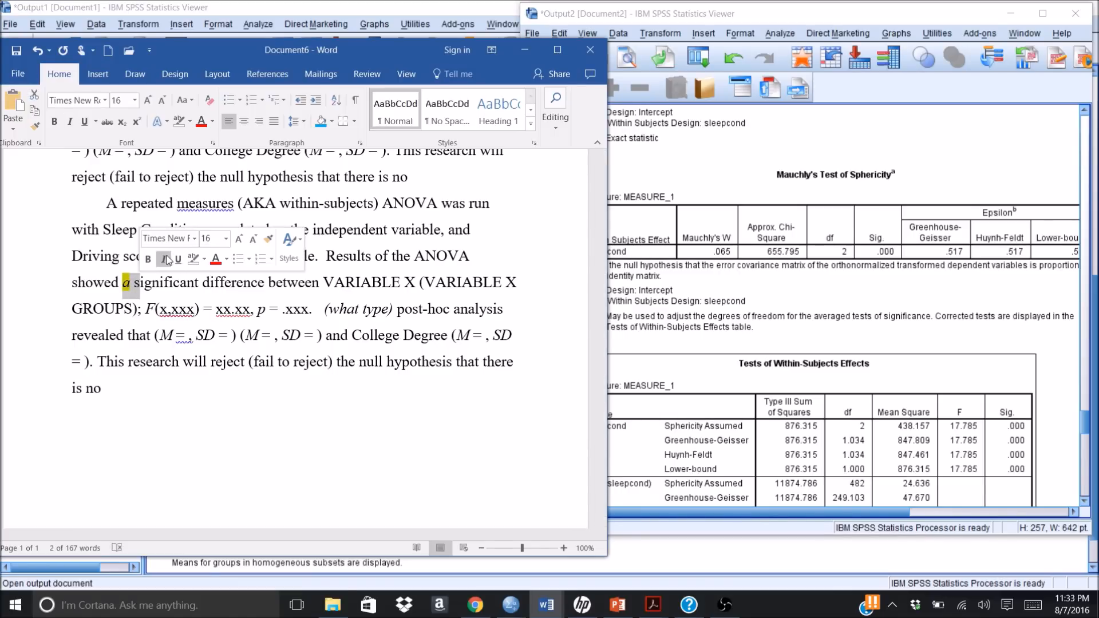
pyautogui.click(165, 260)
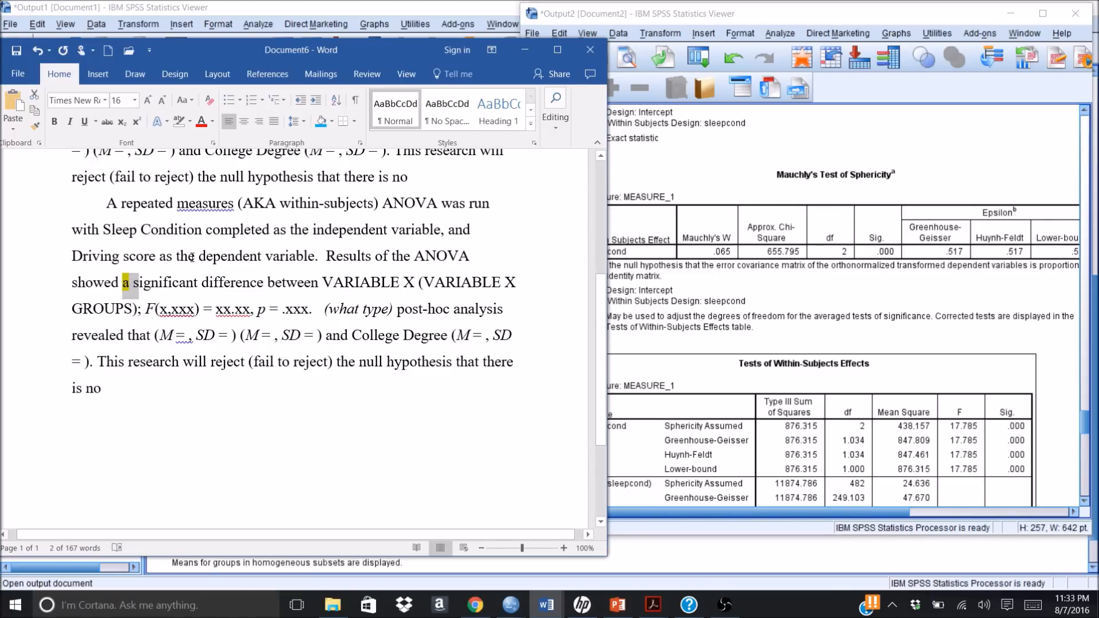
pyautogui.rightClick(129, 287)
pyautogui.click(182, 260)
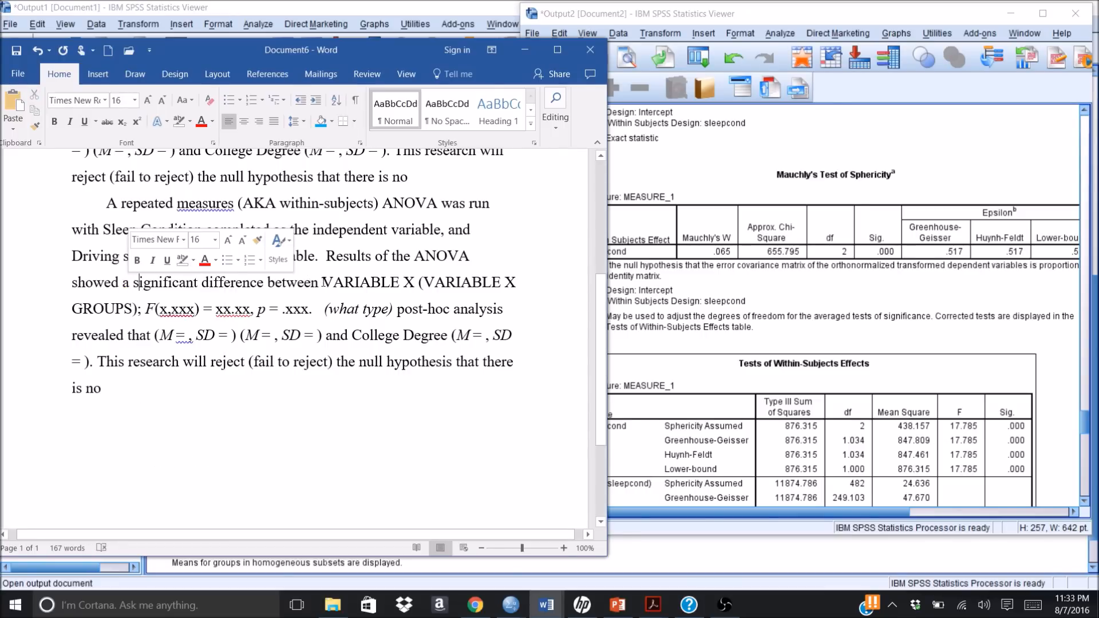
# Step: Reword "between VARIABLE X" after "significant difference" to "of driving scores between Sleep conditions"
pyautogui.moveTo(322, 282); pyautogui.dragTo(421, 286)
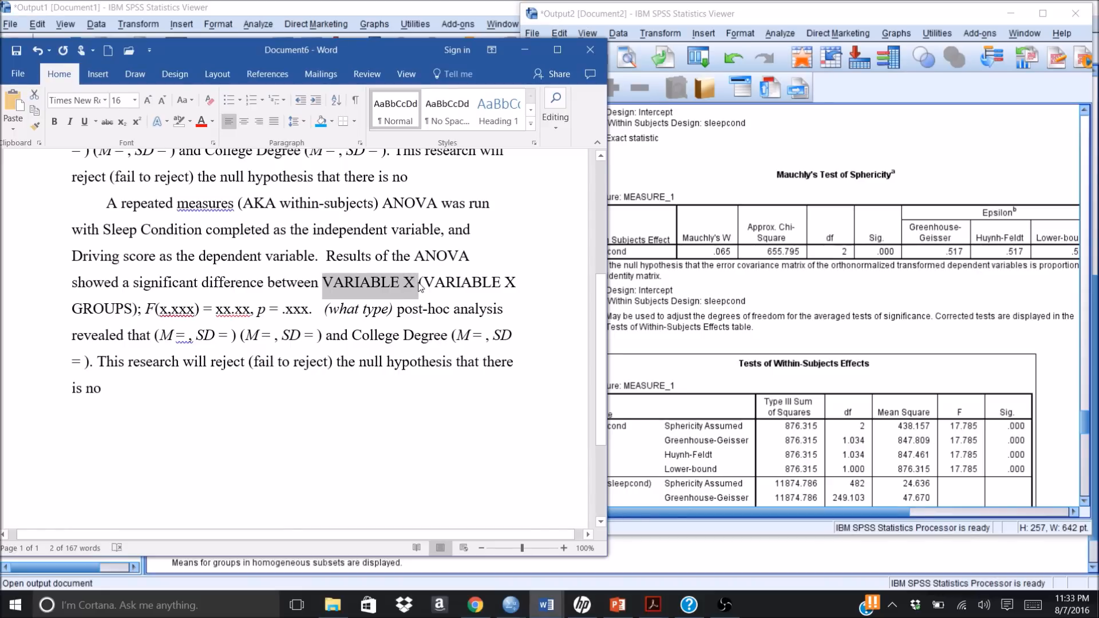
pyautogui.write('S')
pyautogui.press('BackSpace')
pyautogui.press('BackSpace')
pyautogui.press('BackSpace')
pyautogui.press('BackSpace')
pyautogui.press('BackSpace')
pyautogui.press('BackSpace')
pyautogui.press('BackSpace')
pyautogui.press('BackSpace')
pyautogui.press('BackSpace')
pyautogui.press('BackSpace')
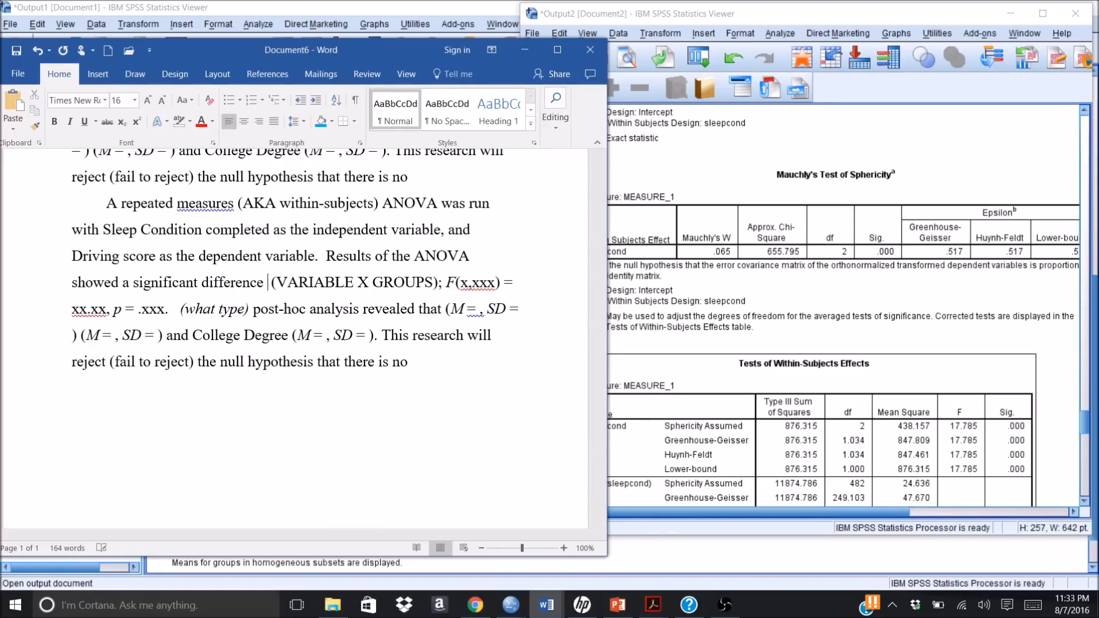
pyautogui.write('of drivin')
pyautogui.write('g score')
pyautogui.write('s ')
pyautogui.write('betwee')
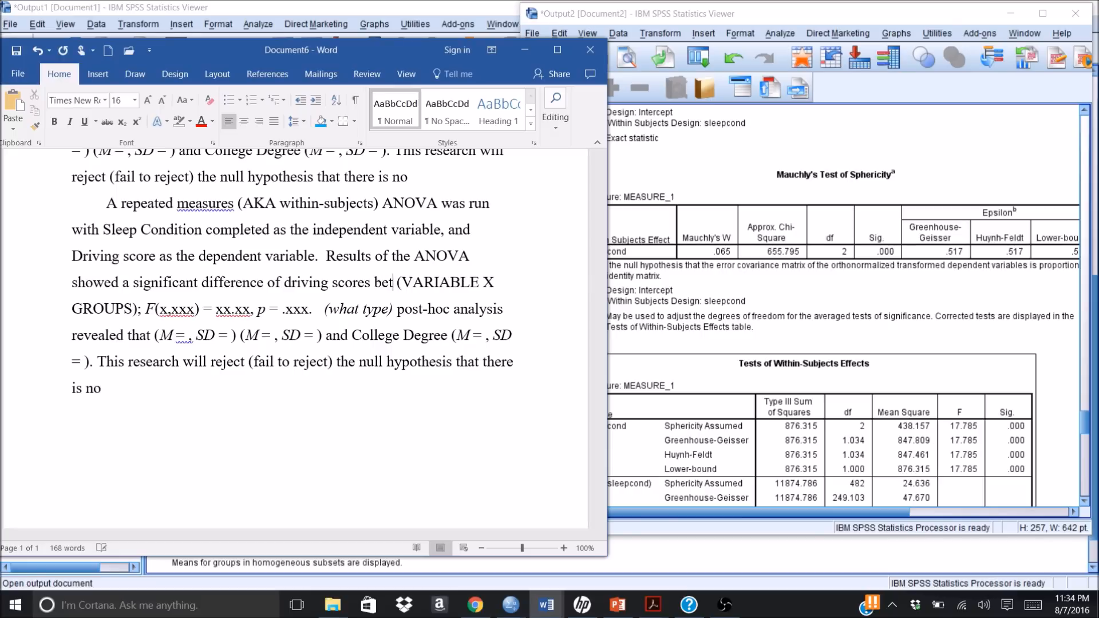
pyautogui.write('n ')
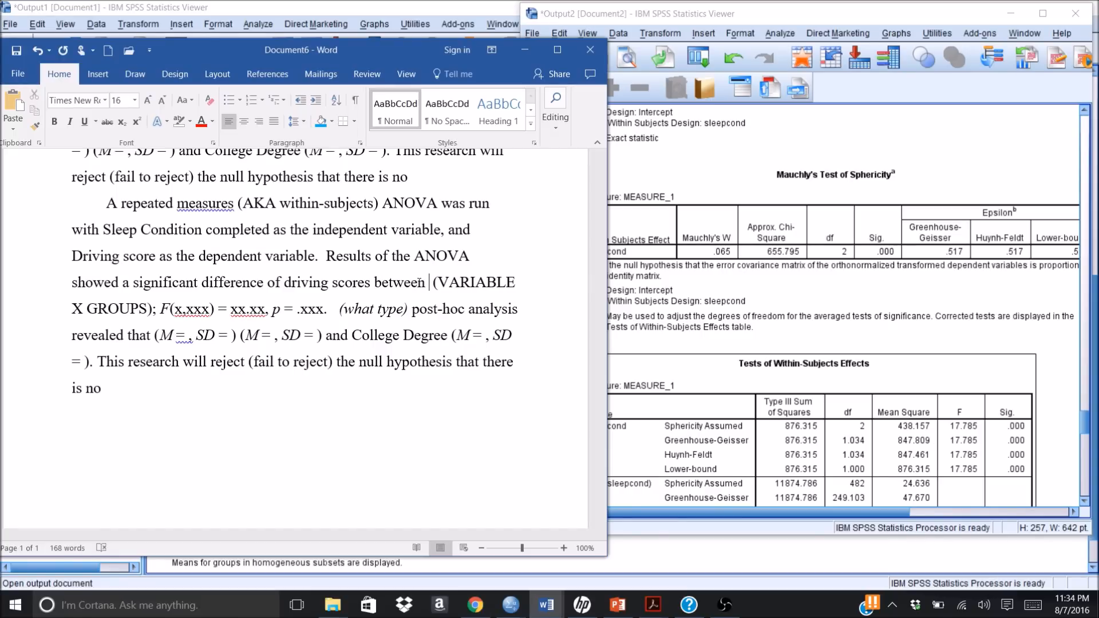
pyautogui.write('Sleep con')
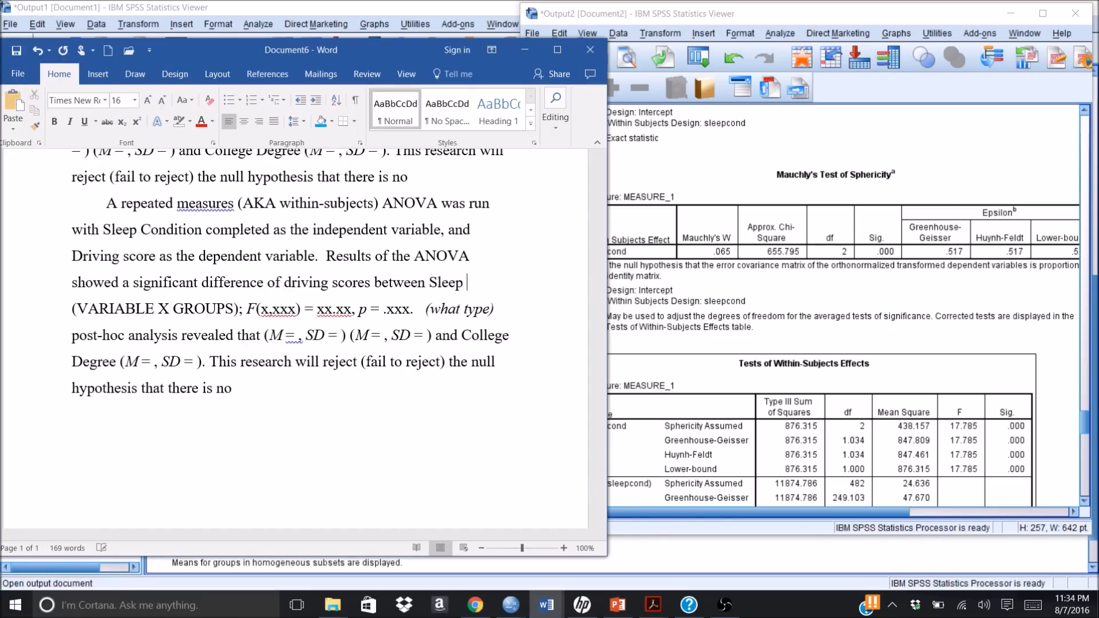
pyautogui.write('ditions')
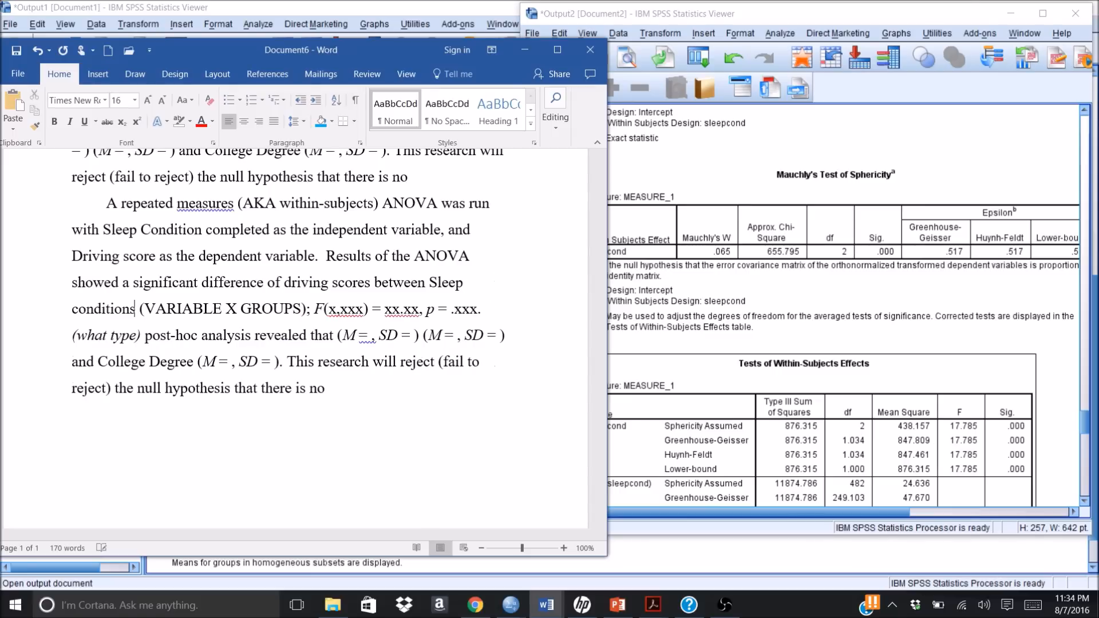
# Step: Replace VARIABLE X GROUPS inside the parentheses with the condition names "NoSleep, 4Hours, 8Hours"
pyautogui.click(302, 310)
pyautogui.press('BackSpace')
pyautogui.press('BackSpace')
pyautogui.press('BackSpace')
pyautogui.press('BackSpace')
pyautogui.press('BackSpace')
pyautogui.press('BackSpace')
pyautogui.press('BackSpace')
pyautogui.press('BackSpace')
pyautogui.press('BackSpace')
pyautogui.press('BackSpace')
pyautogui.press('BackSpace')
pyautogui.press('BackSpace')
pyautogui.press('BackSpace')
pyautogui.press('BackSpace')
pyautogui.press('BackSpace')
pyautogui.press('BackSpace')
pyautogui.press('BackSpace')
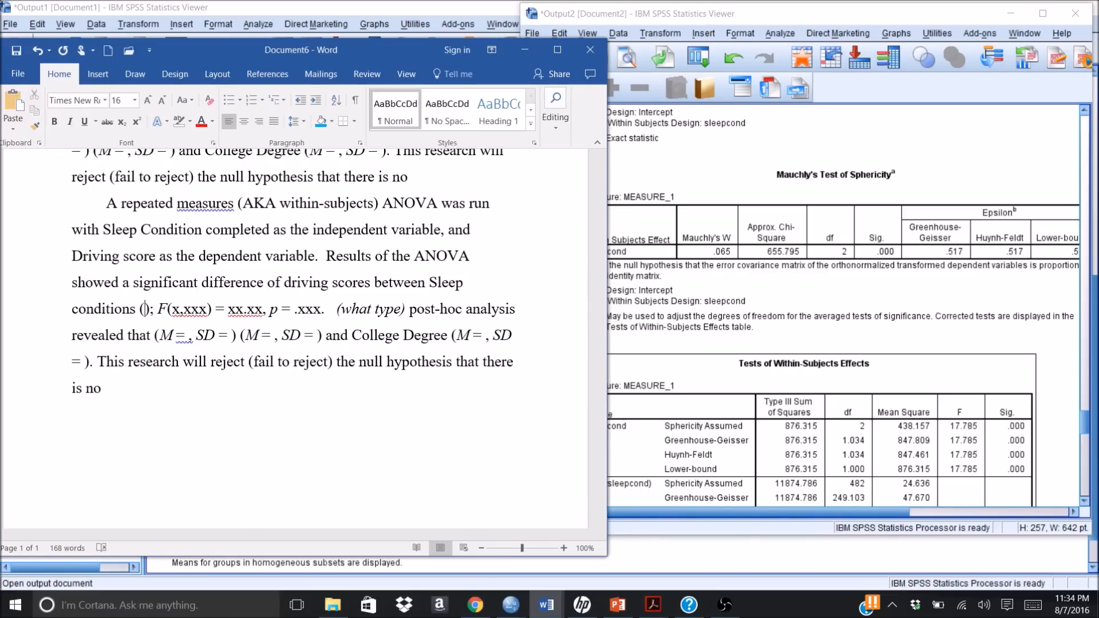
pyautogui.write('NoSleep')
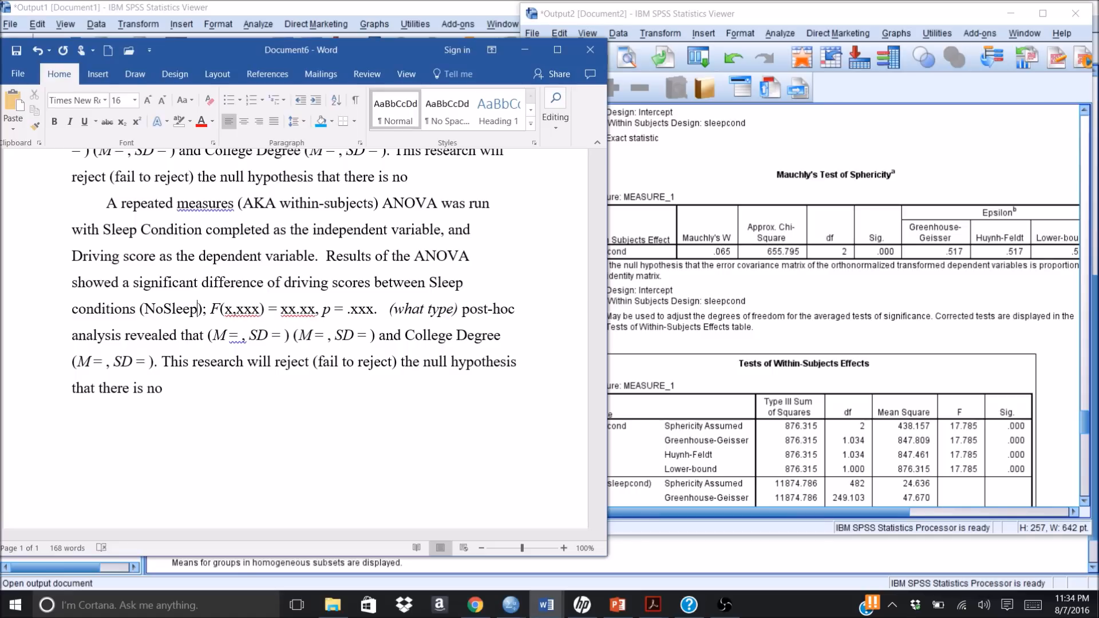
pyautogui.write(', 4')
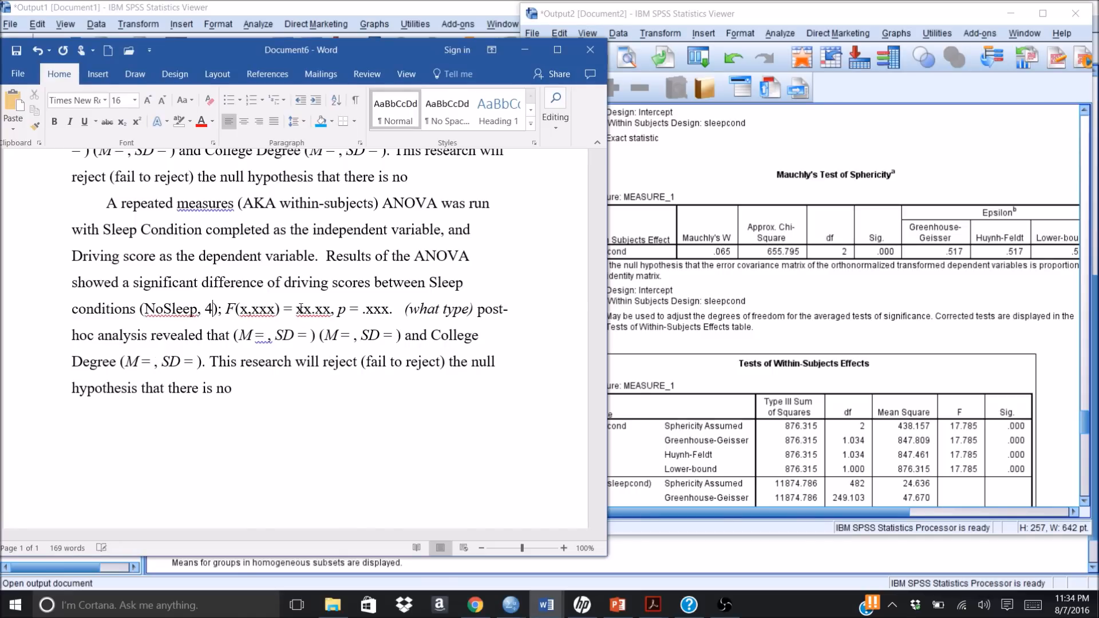
pyautogui.write('Hours, ')
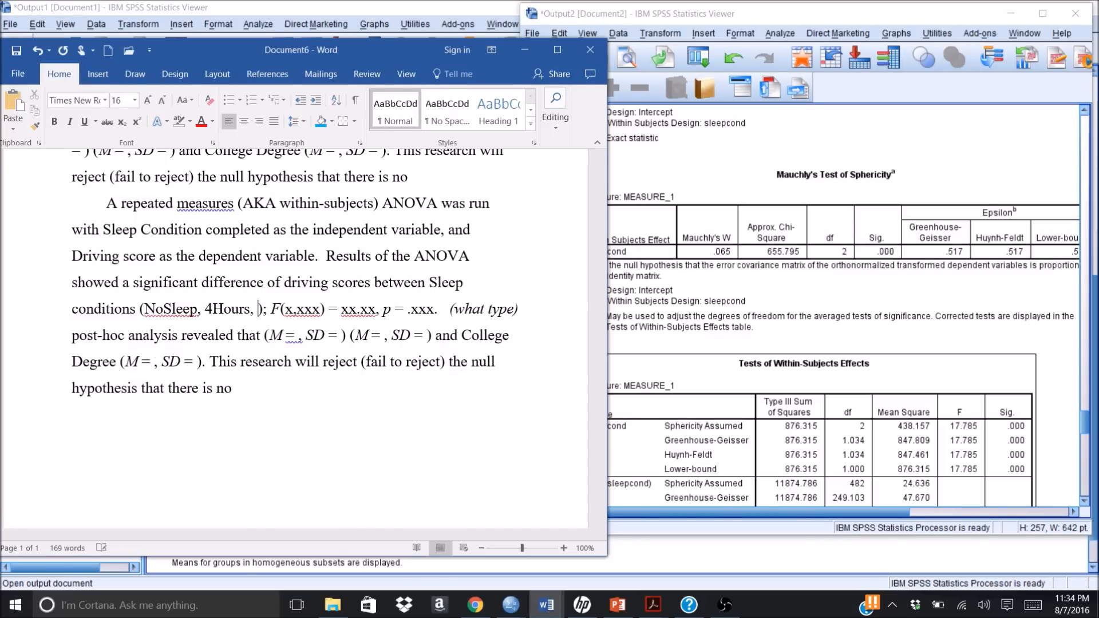
pyautogui.write('8')
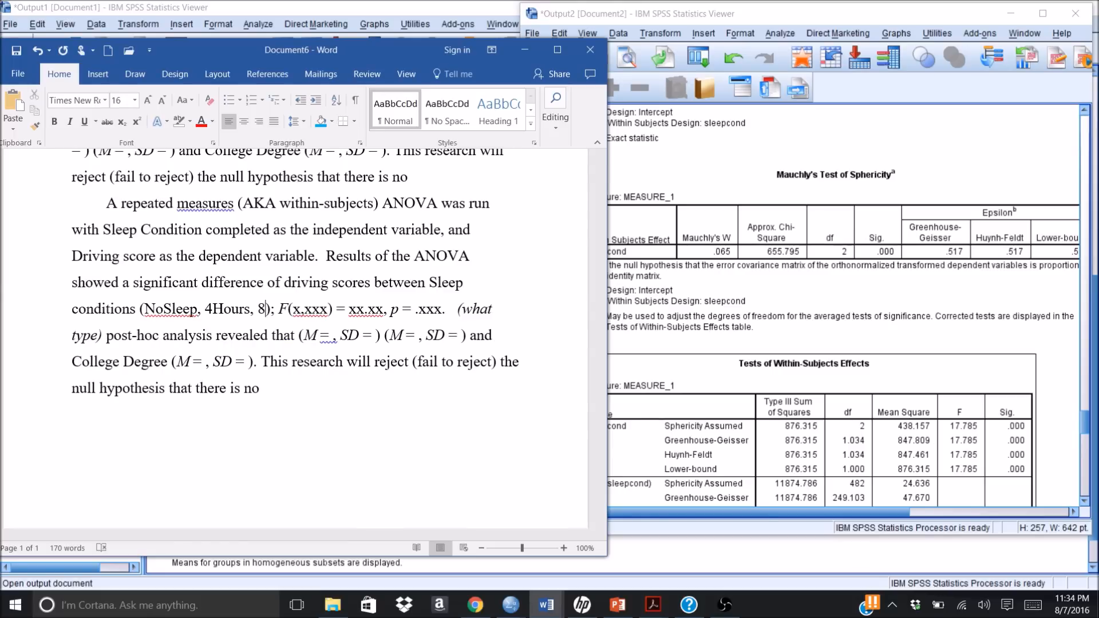
pyautogui.write('Ho')
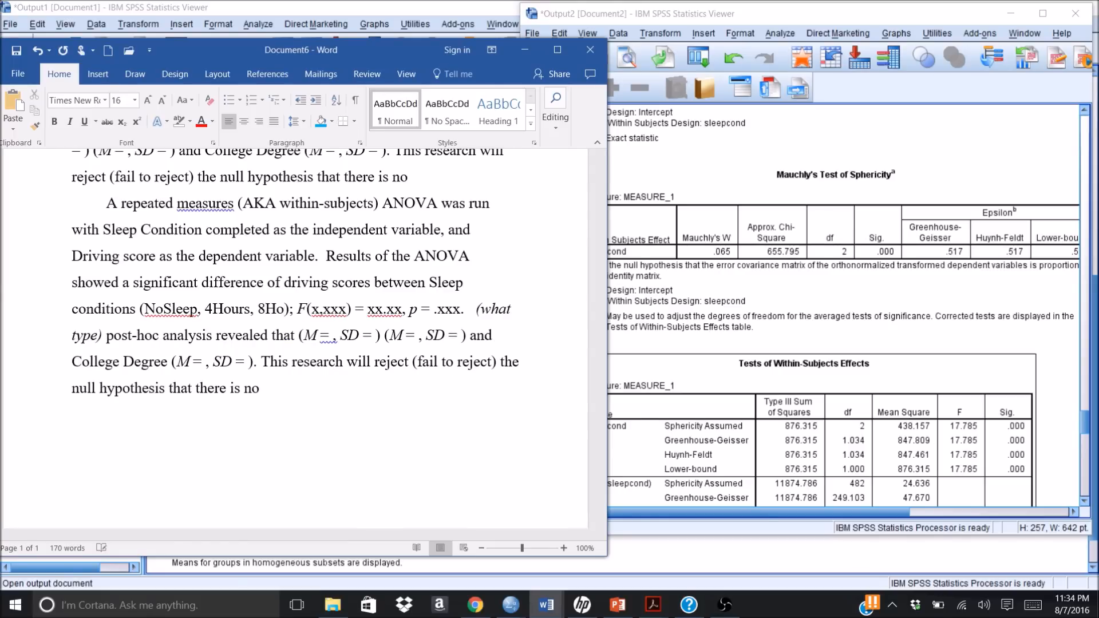
pyautogui.write('urs')
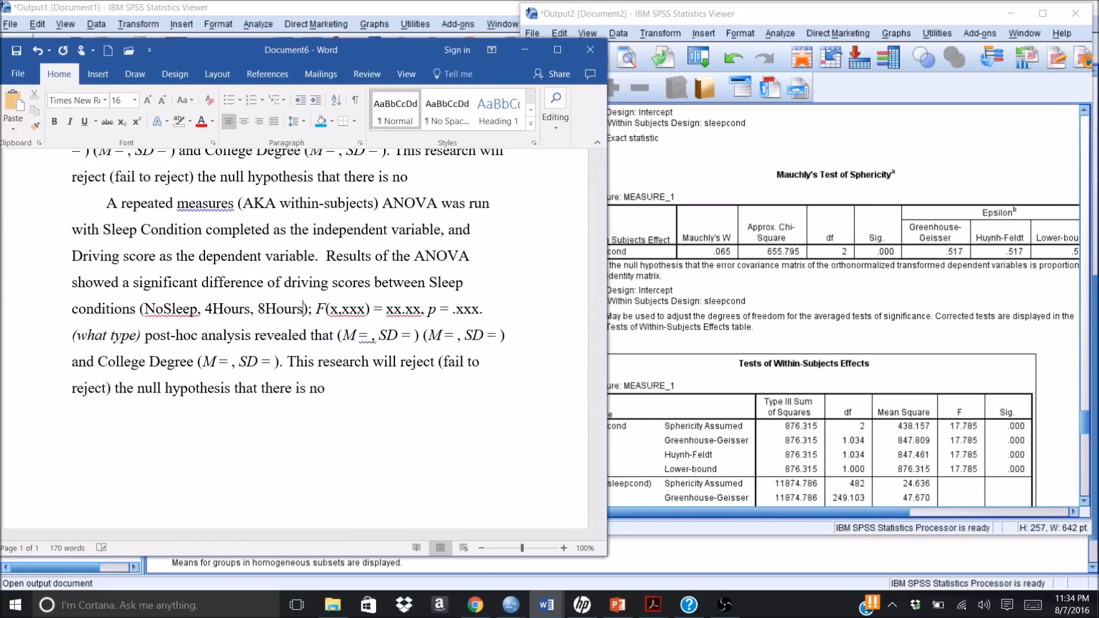
# Step: Examine Mauchly's test significance and the full Tests of Within-Subjects Effects table in the SPSS output to choose the degrees of freedom
pyautogui.click(366, 309)
pyautogui.click(1086, 501)
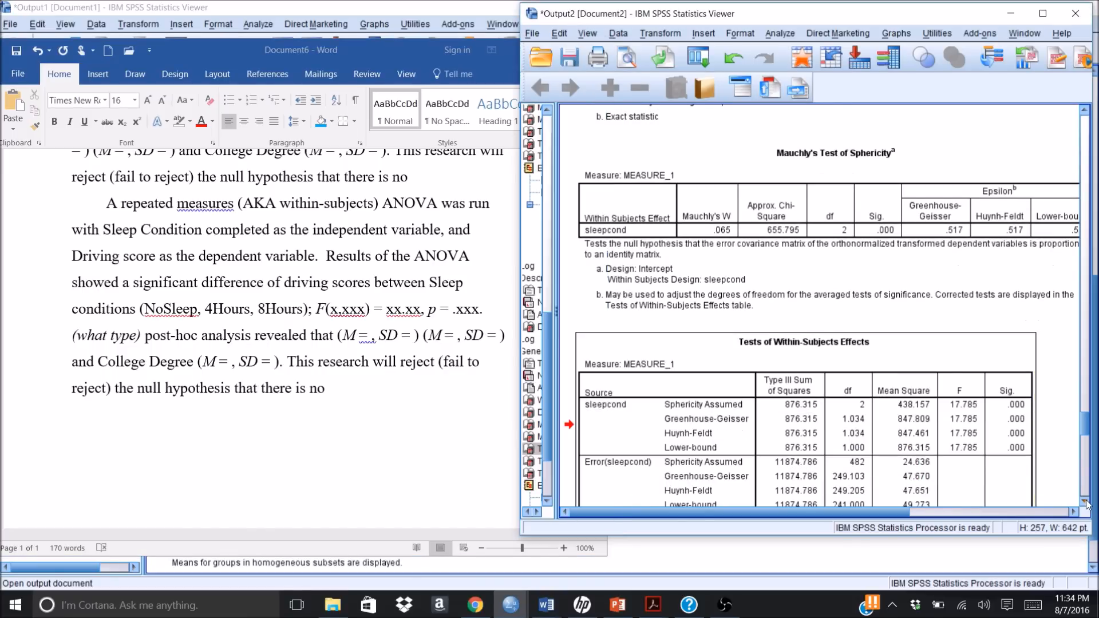
pyautogui.click(1086, 501)
pyautogui.click(1087, 501)
pyautogui.click(1086, 501)
pyautogui.click(1087, 501)
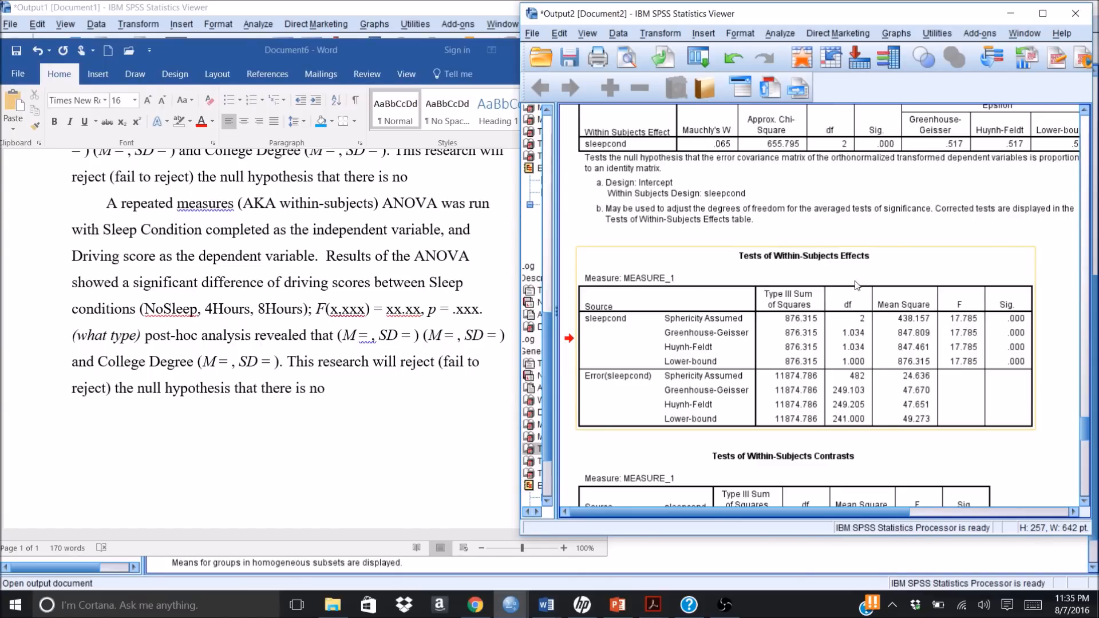
pyautogui.click(827, 158)
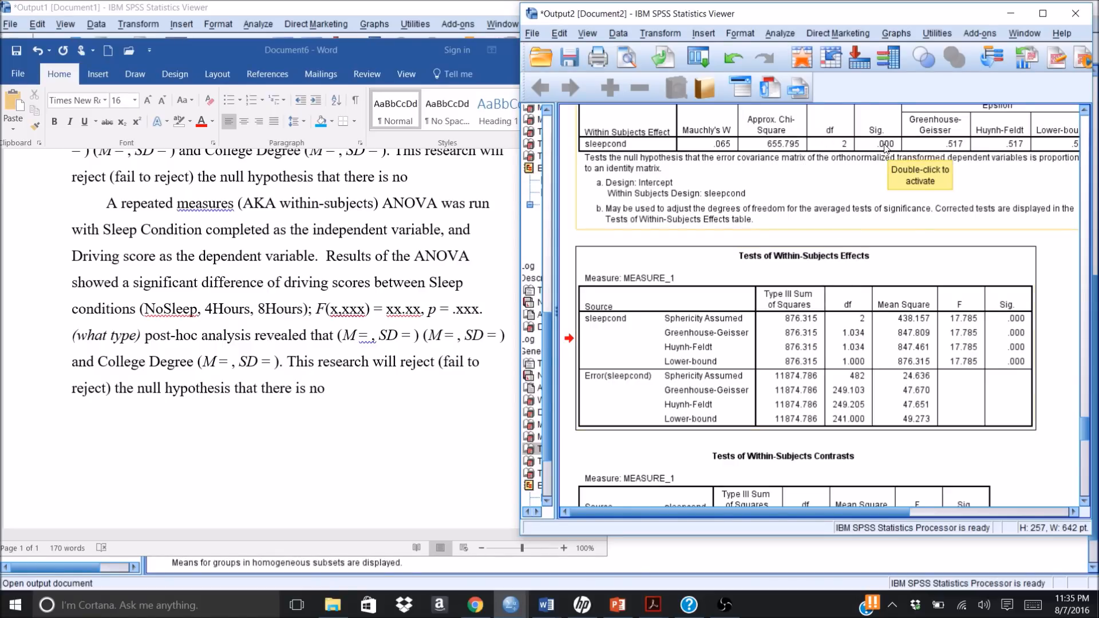
pyautogui.click(852, 281)
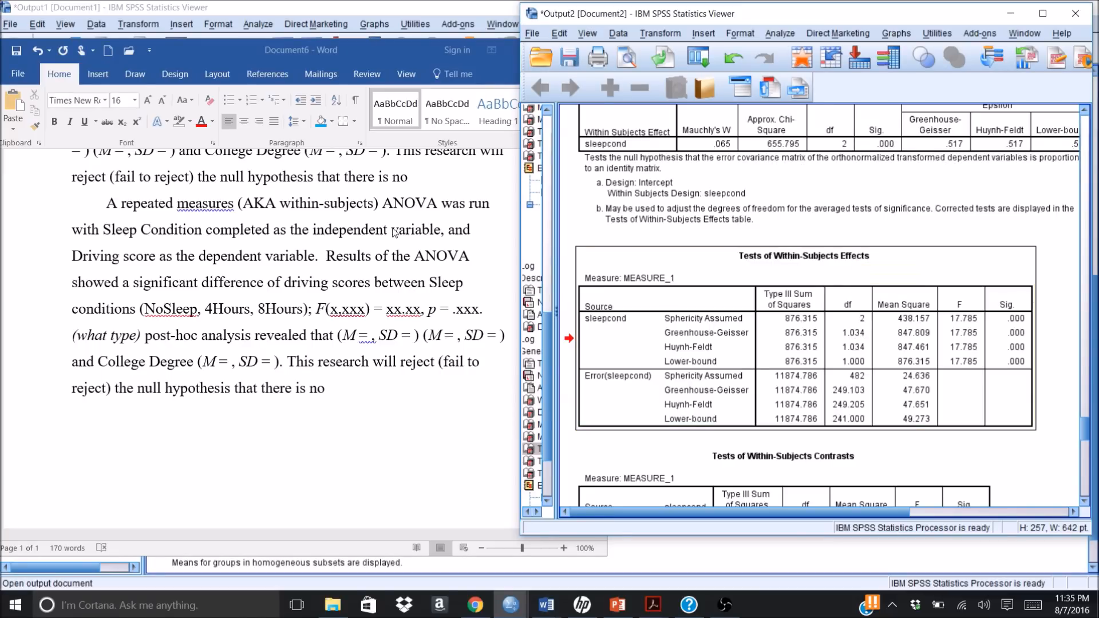
pyautogui.click(340, 311)
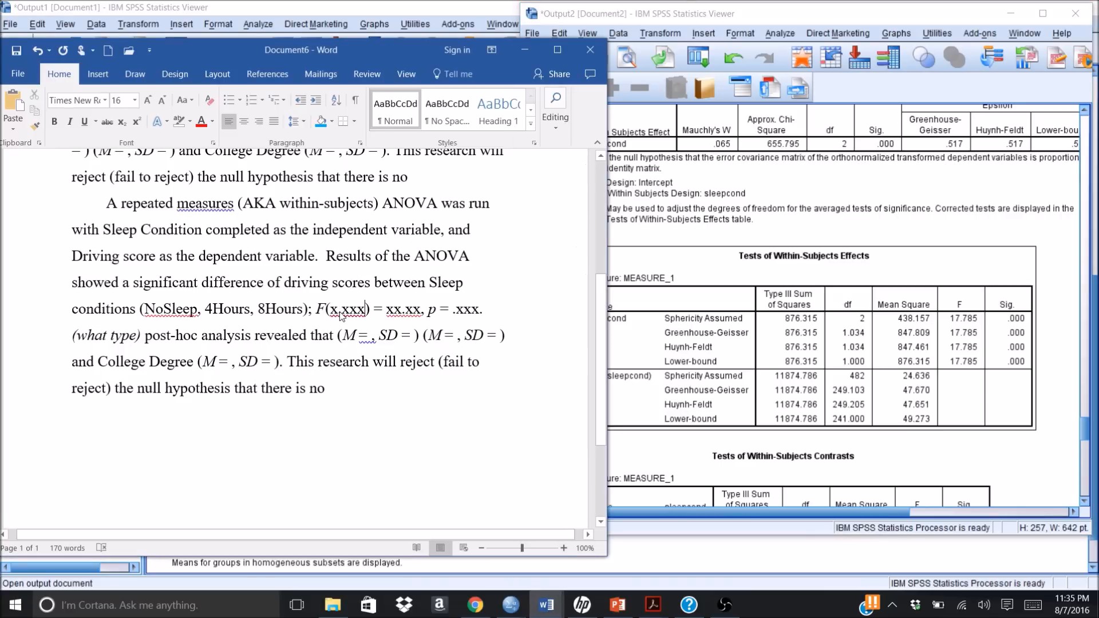
pyautogui.press('BackSpace')
pyautogui.press('BackSpace')
pyautogui.press('BackSpace')
pyautogui.press('BackSpace')
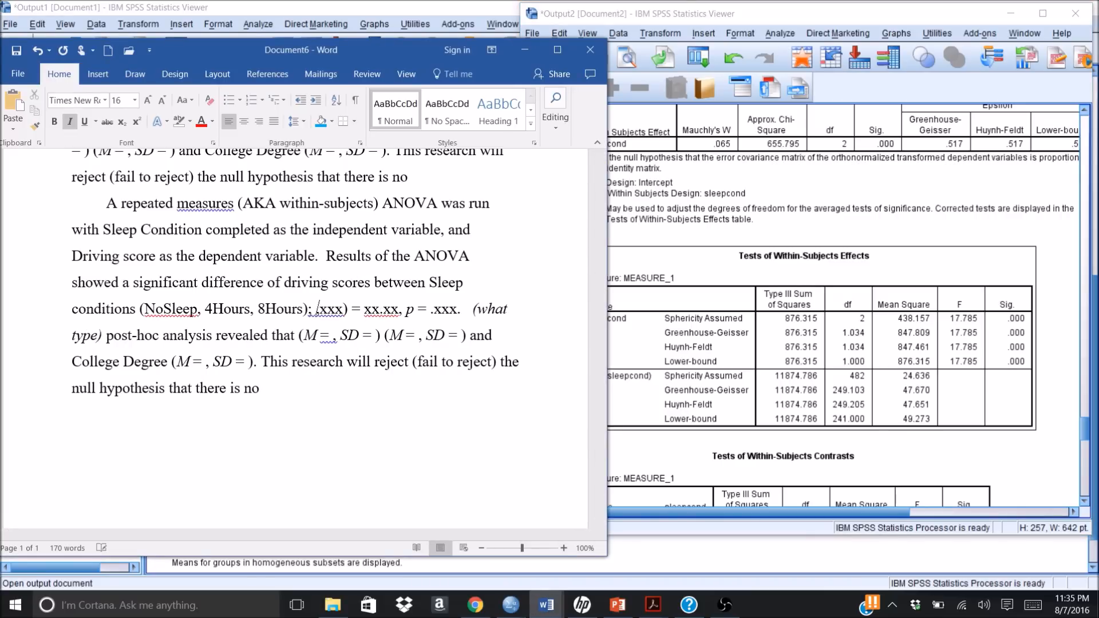
pyautogui.click(37, 50)
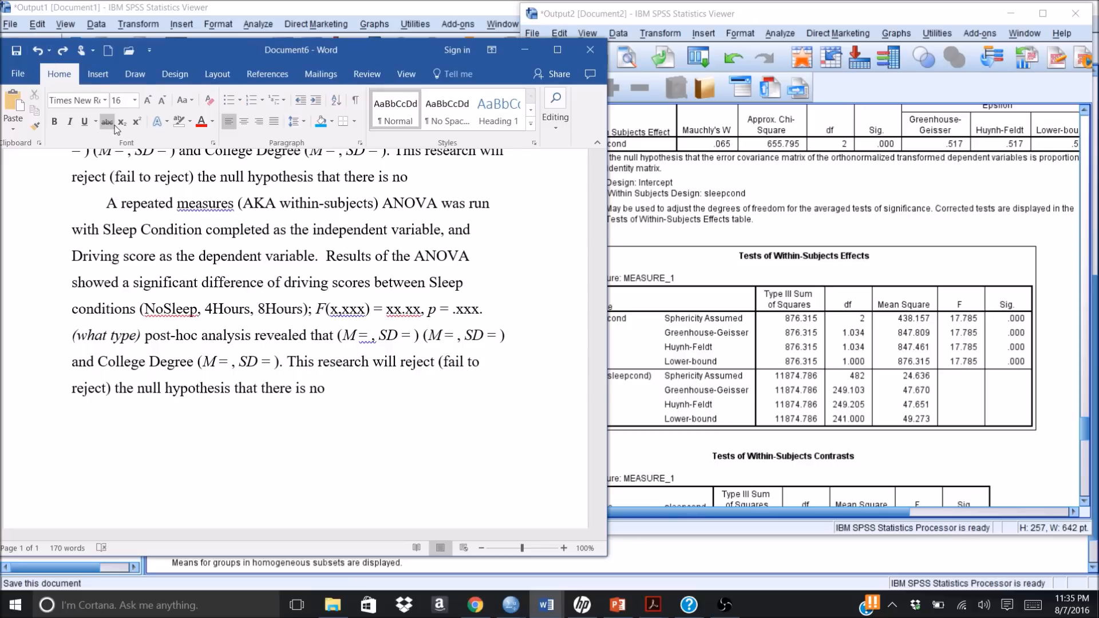
# Step: Replace the first degrees-of-freedom placeholder in the F statistic with the Greenhouse-Geisser value 1.034
pyautogui.press('BackSpace')
pyautogui.press('BackSpace')
pyautogui.write('1.034,')
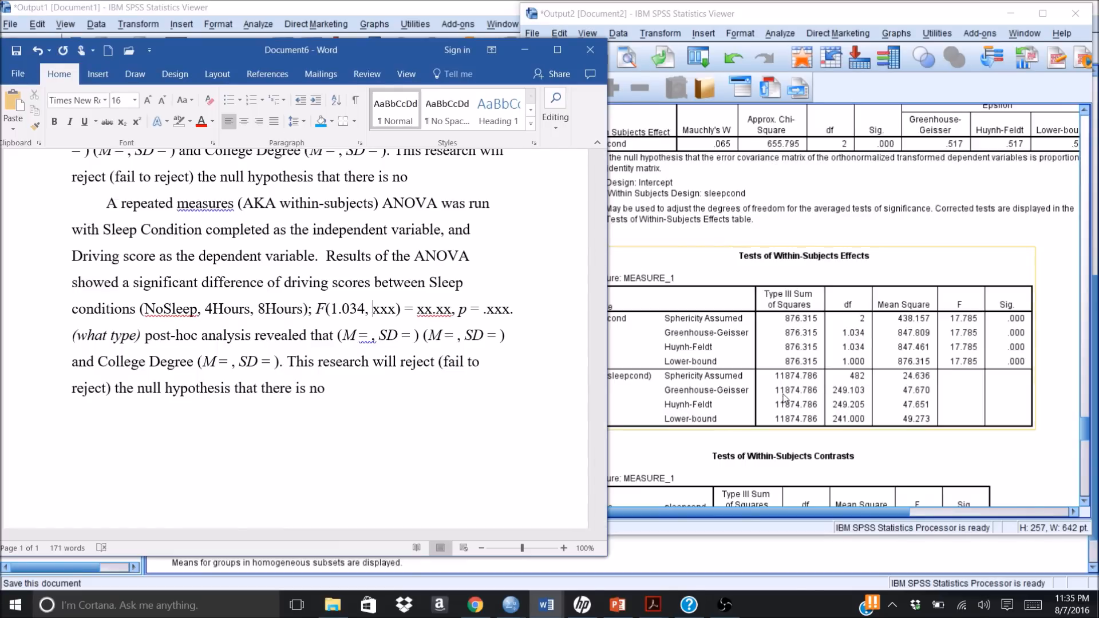
# Step: Replace the second degrees-of-freedom placeholder in the F statistic with the Greenhouse-Geisser error value 249.103
pyautogui.click(646, 392)
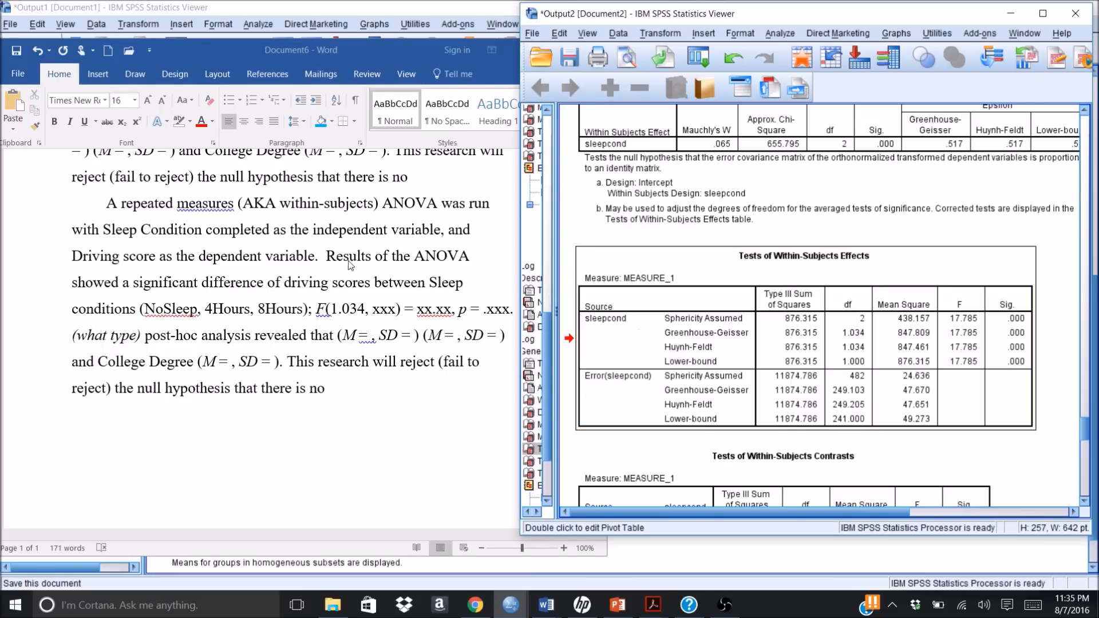
pyautogui.click(399, 311)
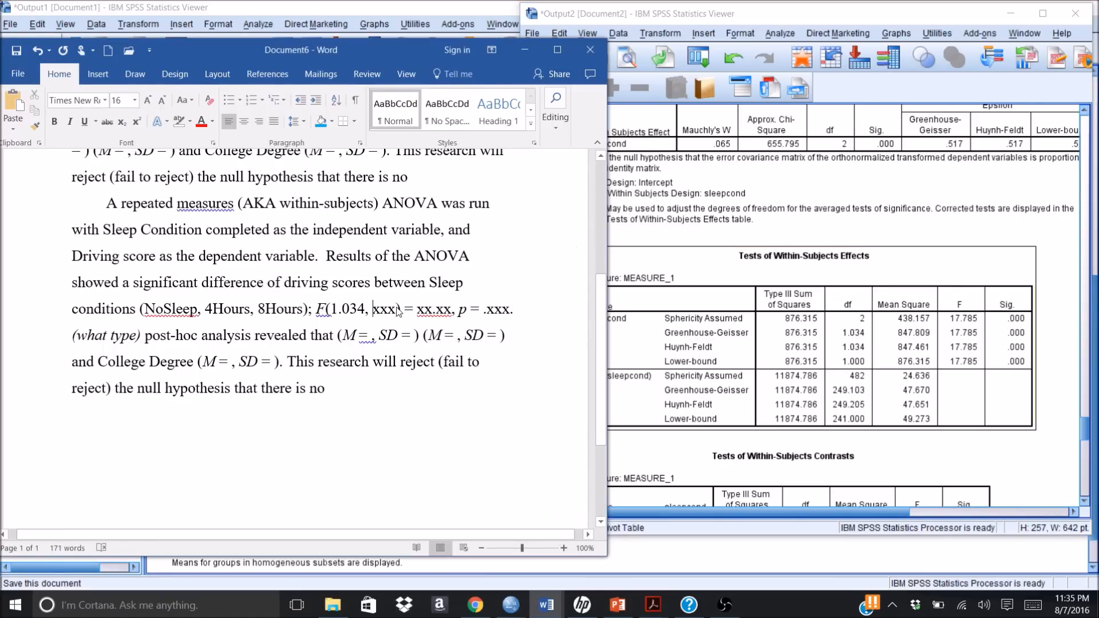
pyautogui.write('249')
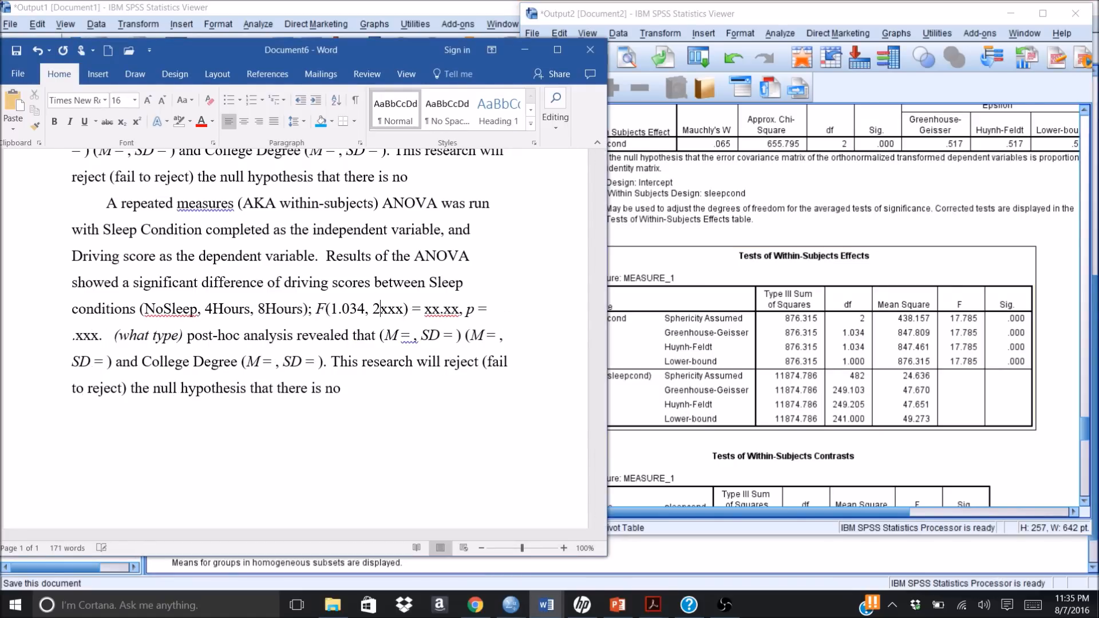
pyautogui.write('.')
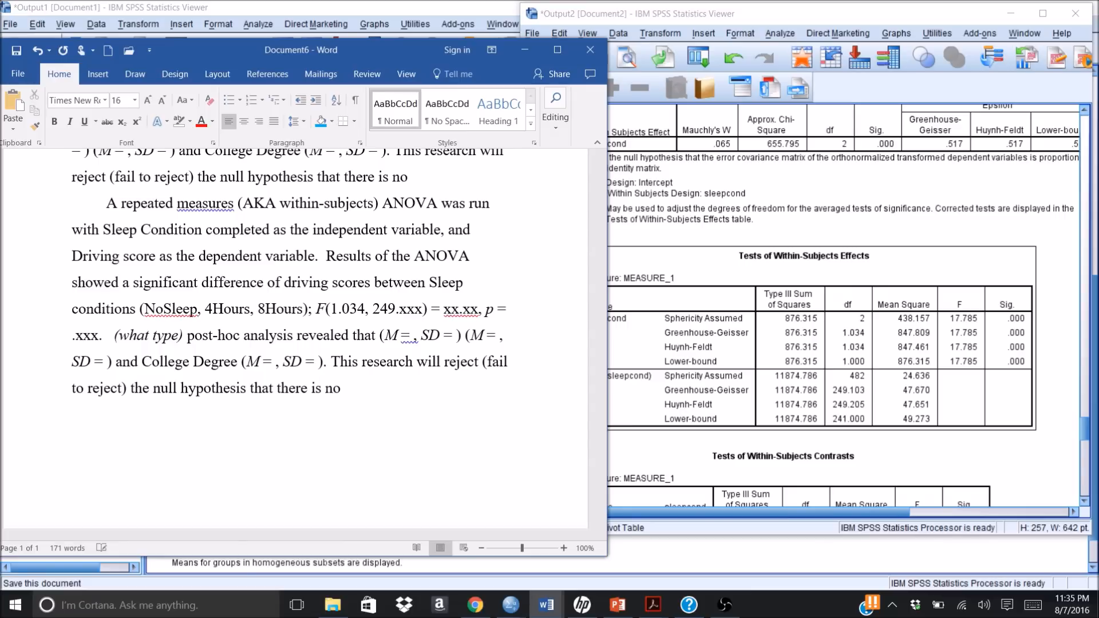
pyautogui.write('103')
pyautogui.press('Delete')
pyautogui.press('Delete')
pyautogui.press('Delete')
# Step: Replace the xx.xx placeholder after the degrees of freedom with the Greenhouse-Geisser F value, rounded to 17.79
pyautogui.click(657, 341)
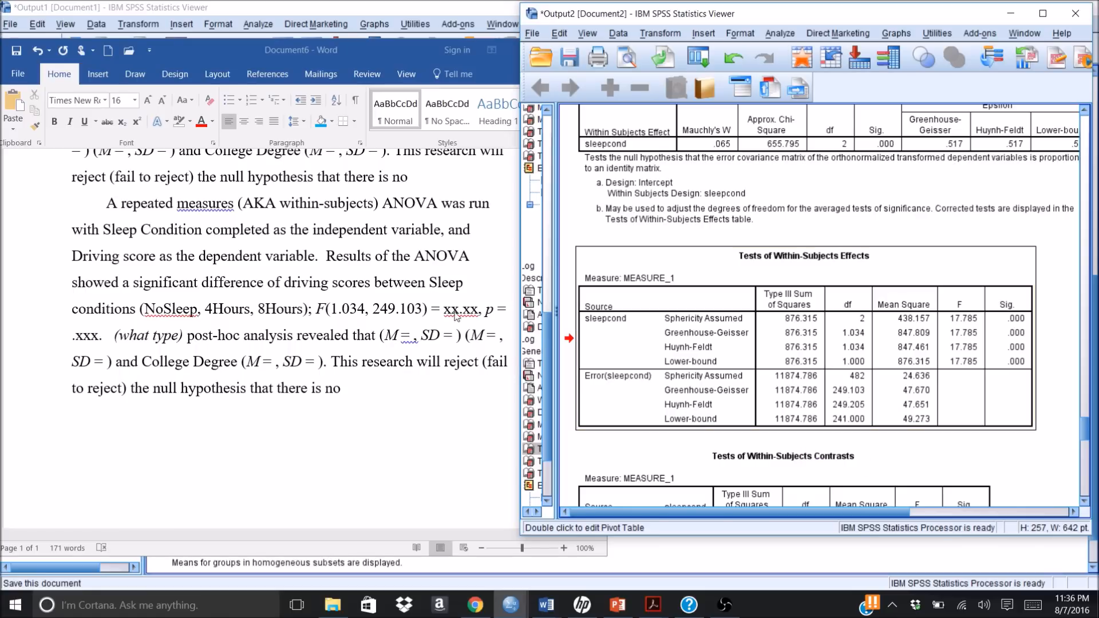
pyautogui.click(478, 309)
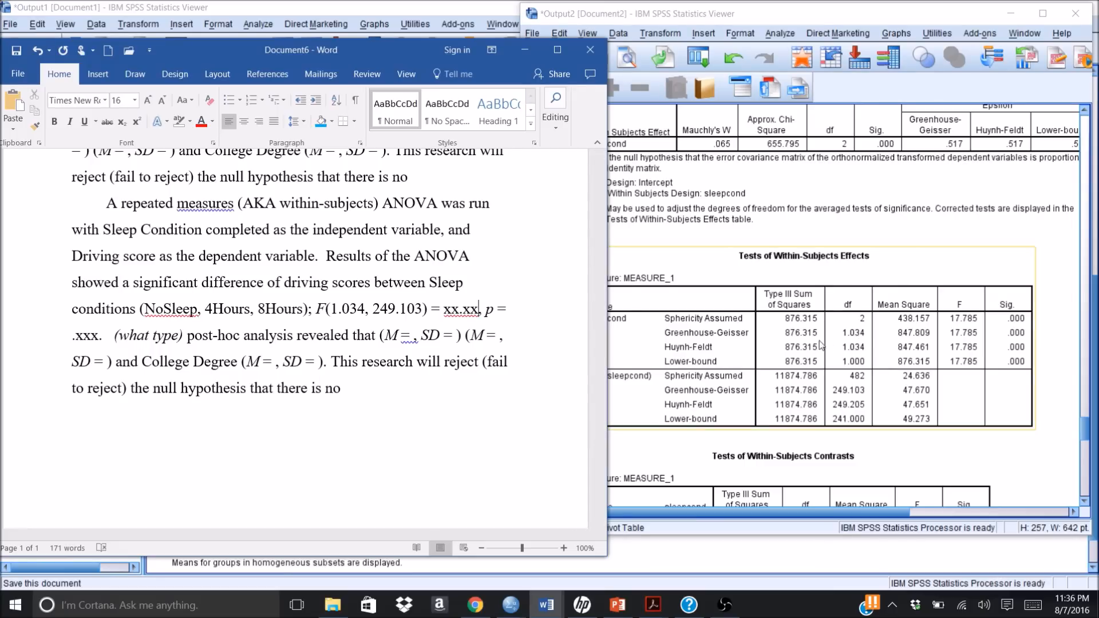
pyautogui.click(669, 334)
pyautogui.moveTo(673, 332); pyautogui.dragTo(758, 334)
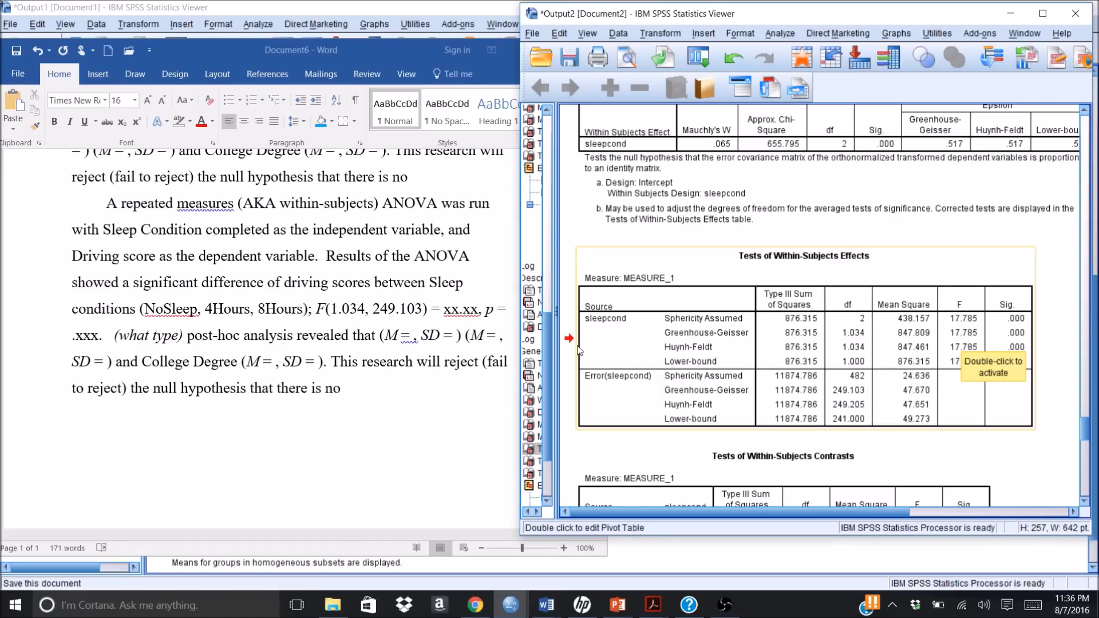
pyautogui.click(480, 315)
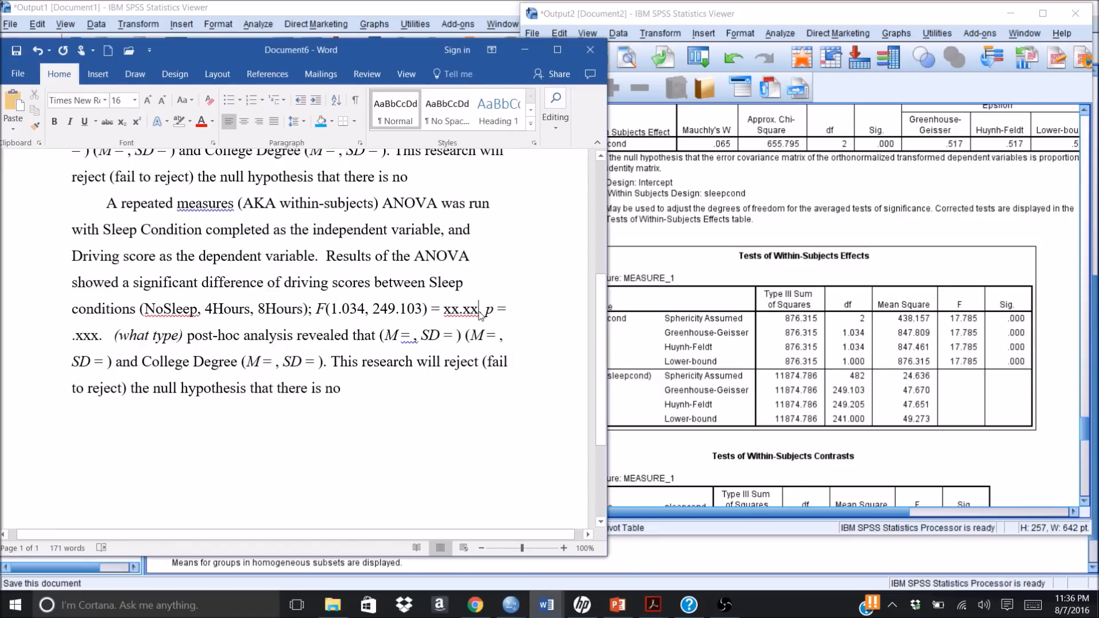
pyautogui.press('BackSpace')
pyautogui.press('BackSpace')
pyautogui.press('BackSpace')
pyautogui.press('BackSpace')
pyautogui.press('BackSpace')
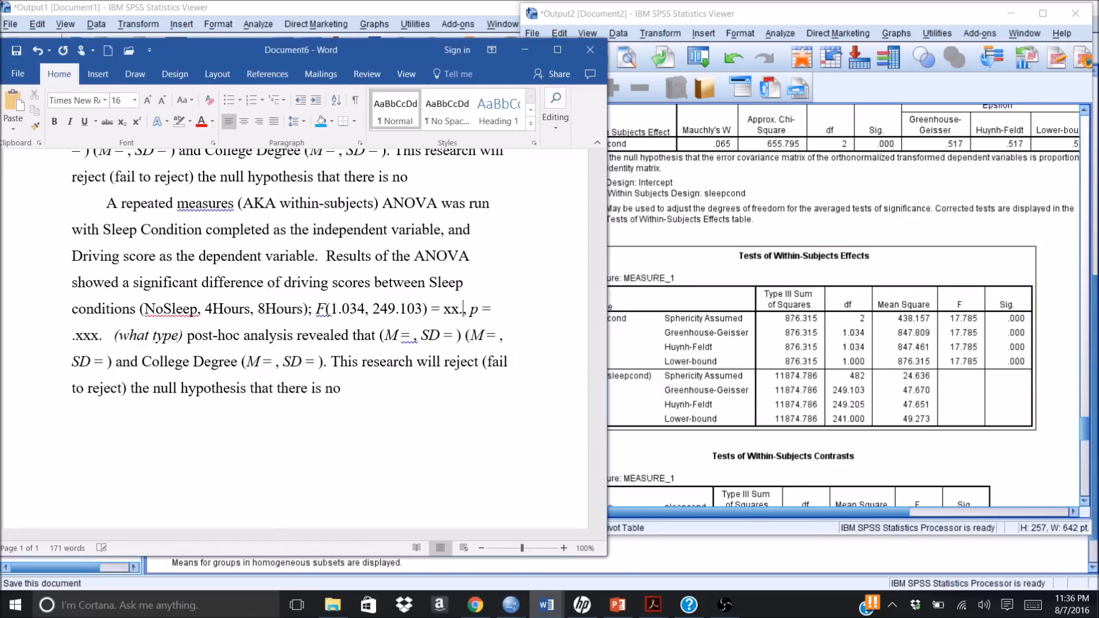
pyautogui.write('17.79')
# Step: Change the p-value expression after the F statistic to "p < .001", removing the equals sign and the xxx placeholder
pyautogui.click(513, 312)
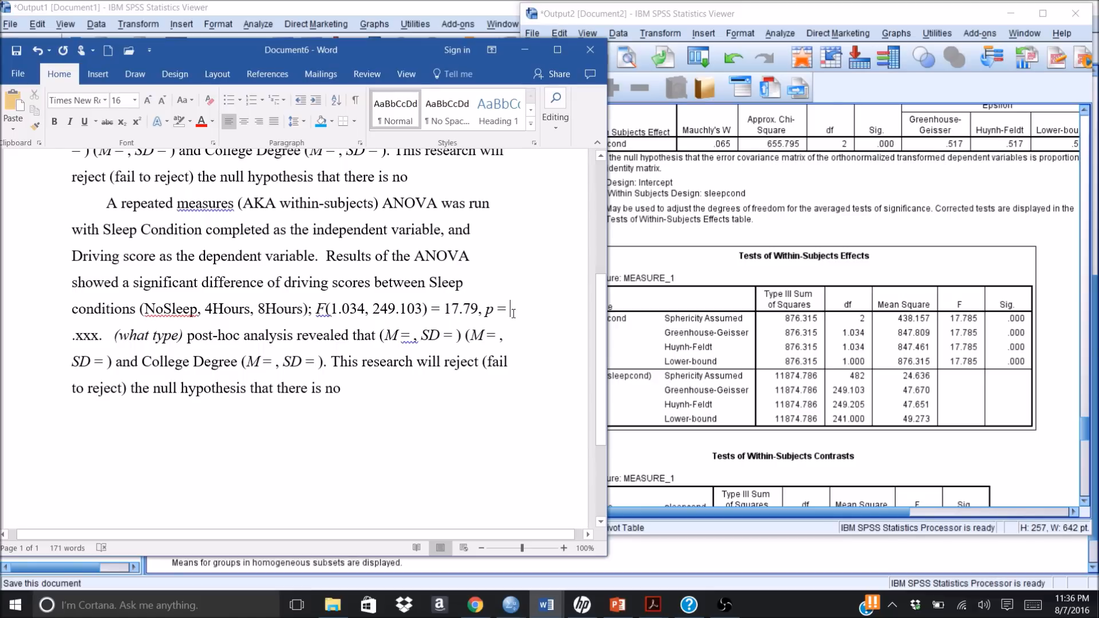
pyautogui.press('BackSpace')
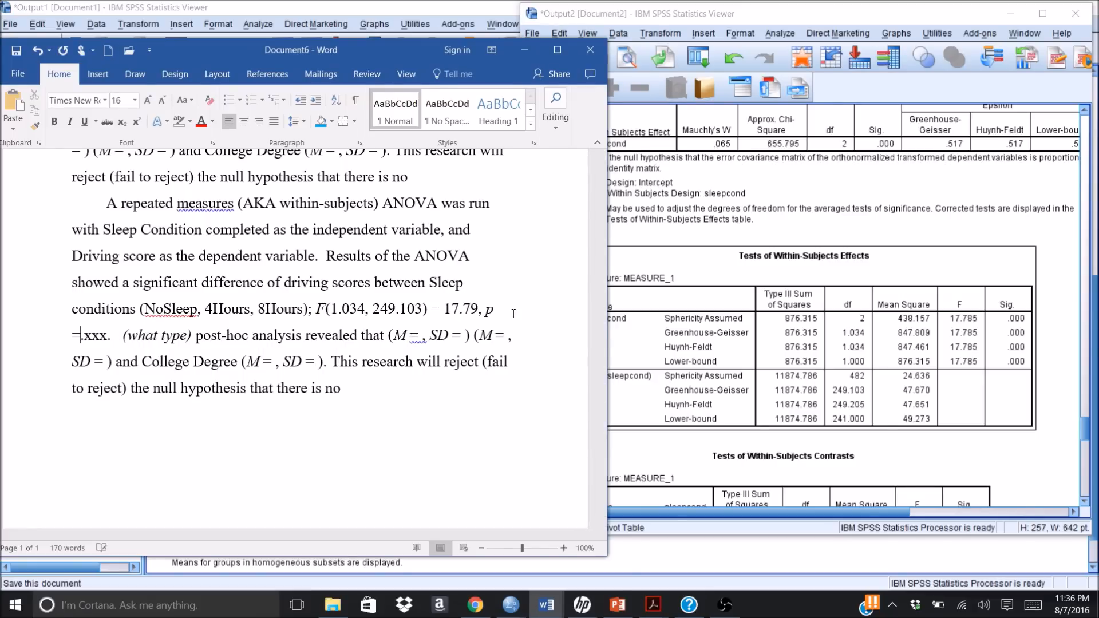
pyautogui.write('<')
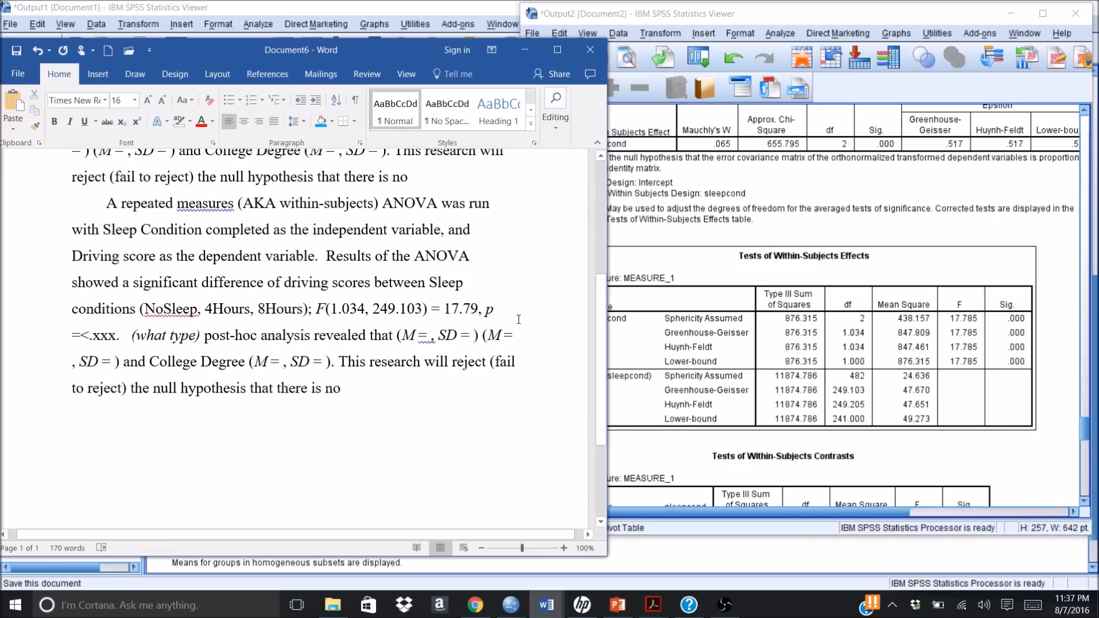
pyautogui.write(' .')
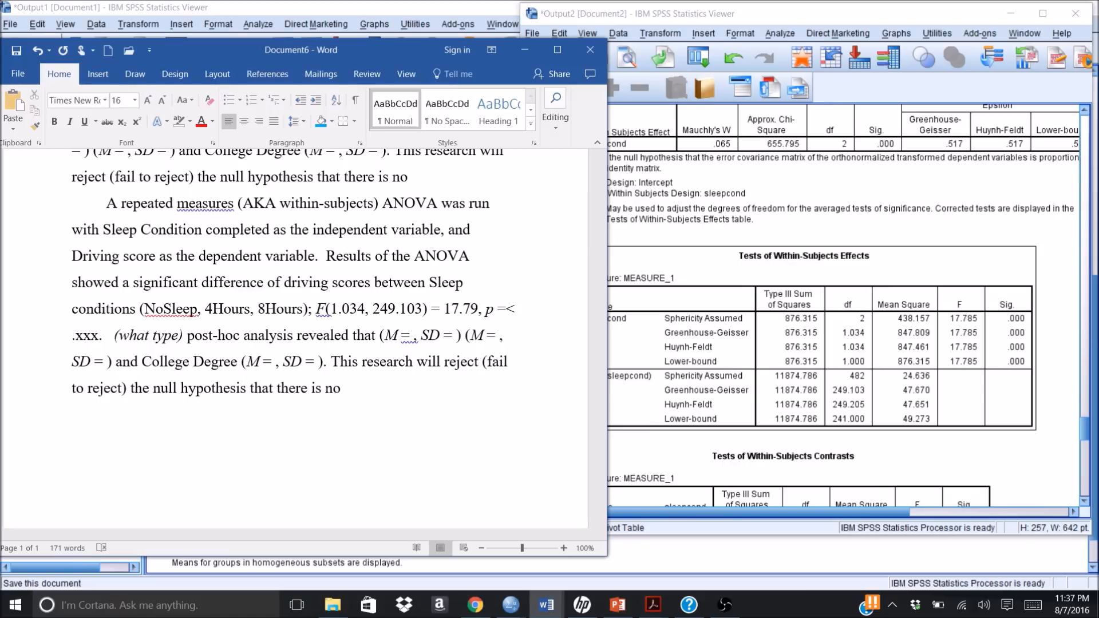
pyautogui.write('001')
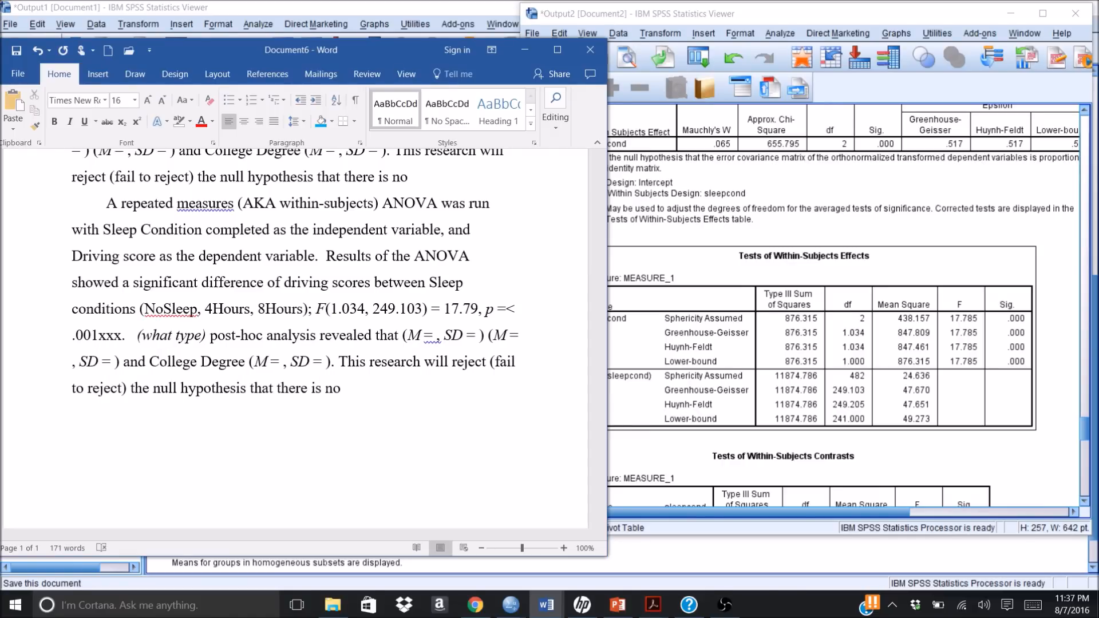
pyautogui.press('Delete')
pyautogui.press('Delete')
pyautogui.press('Delete')
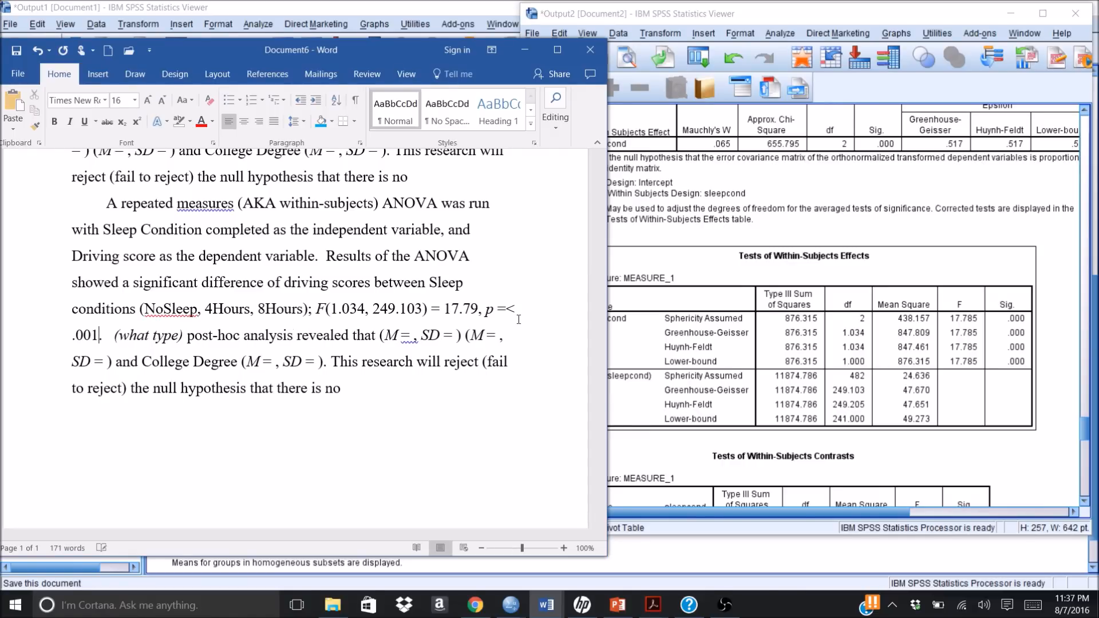
pyautogui.click(509, 407)
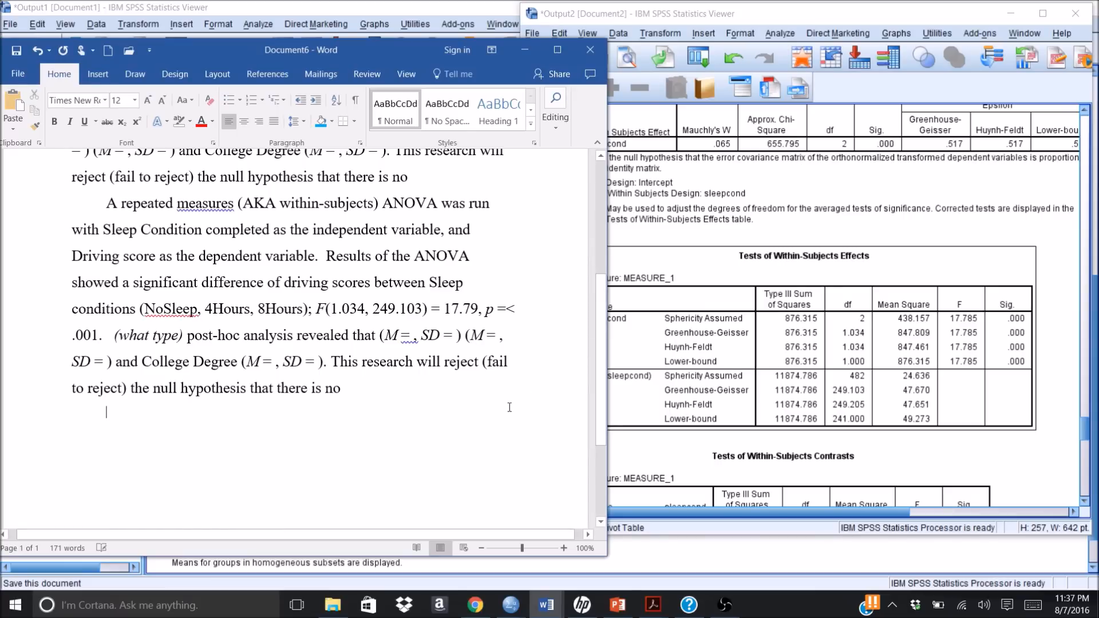
pyautogui.click(505, 309)
pyautogui.press('BackSpace')
# Step: Examine the Bonferroni Pairwise Comparisons table in the SPSS output to see which sleep conditions differ significantly
pyautogui.click(722, 235)
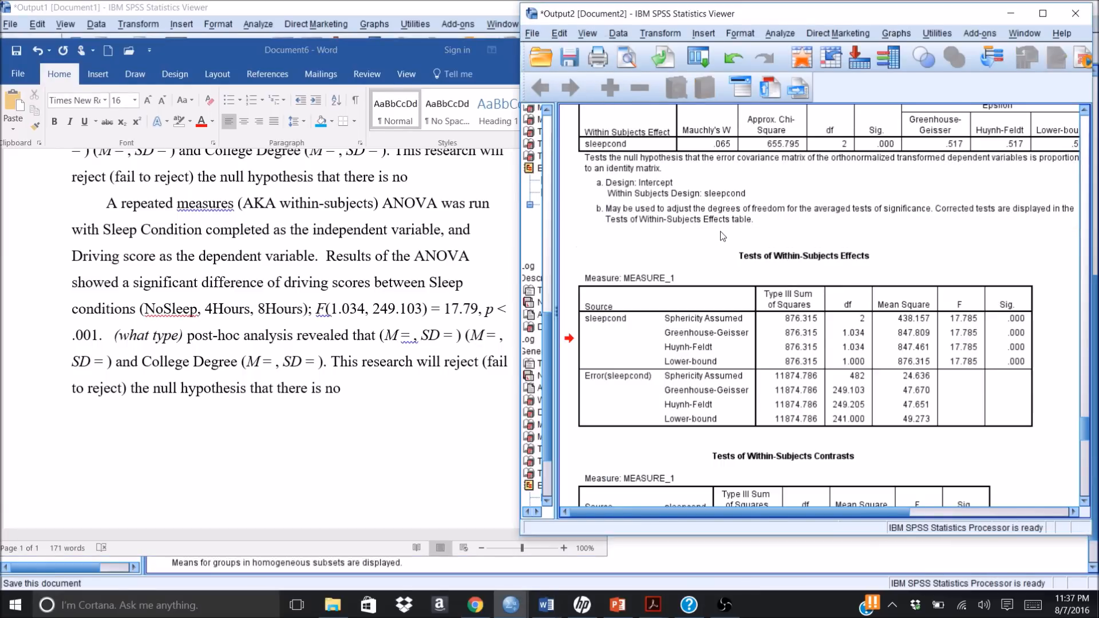
pyautogui.click(1044, 13)
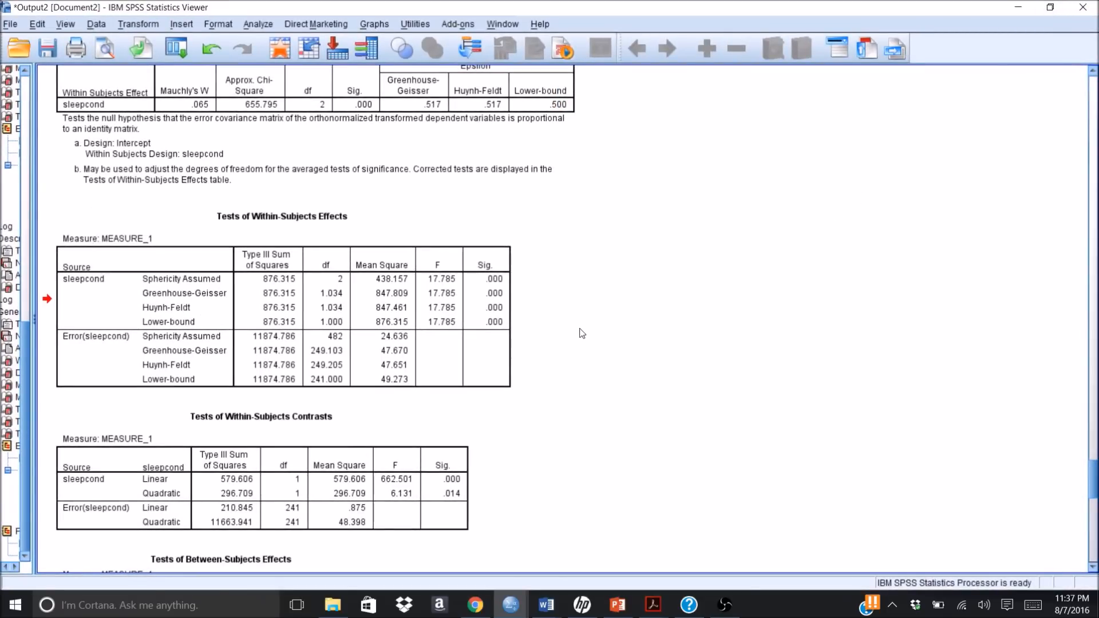
pyautogui.click(1094, 521)
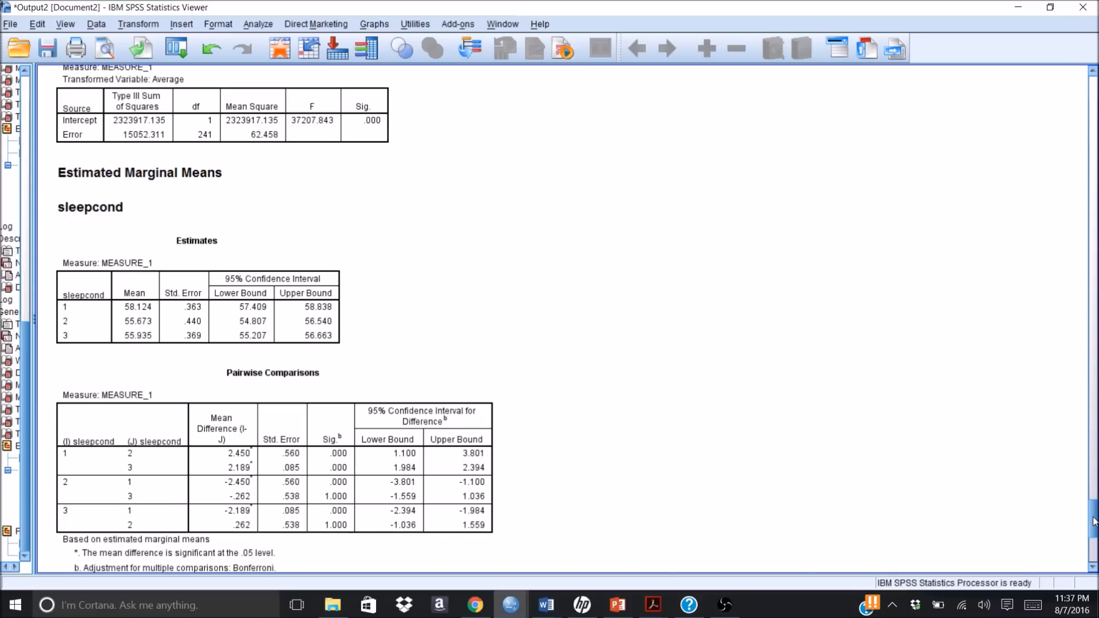
pyautogui.click(280, 473)
pyautogui.scroll(-5, 272, 473)
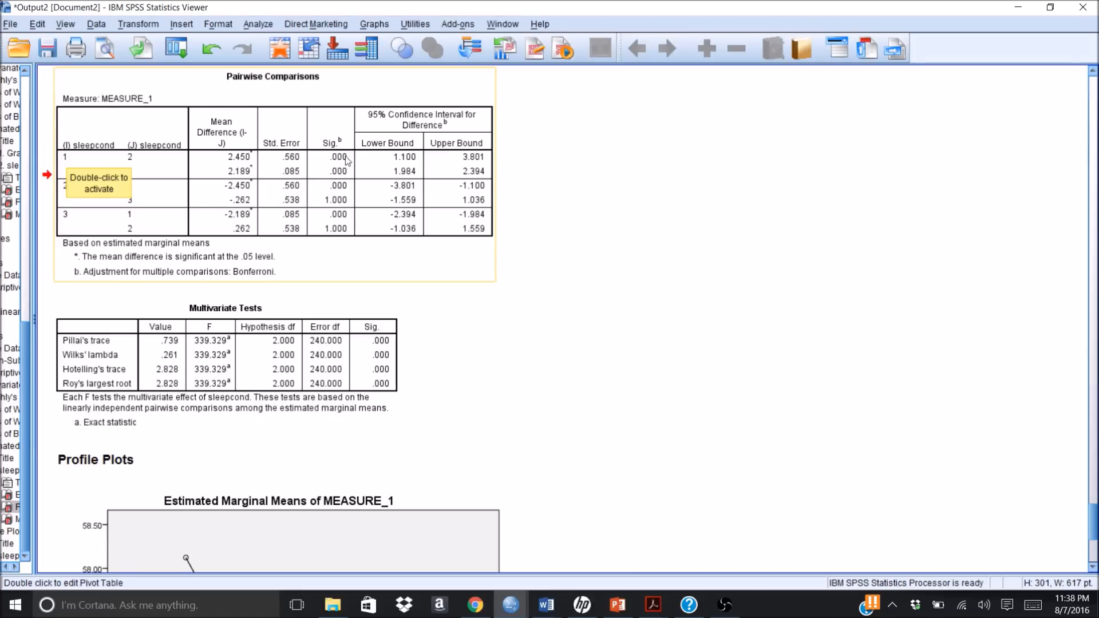
pyautogui.click(596, 198)
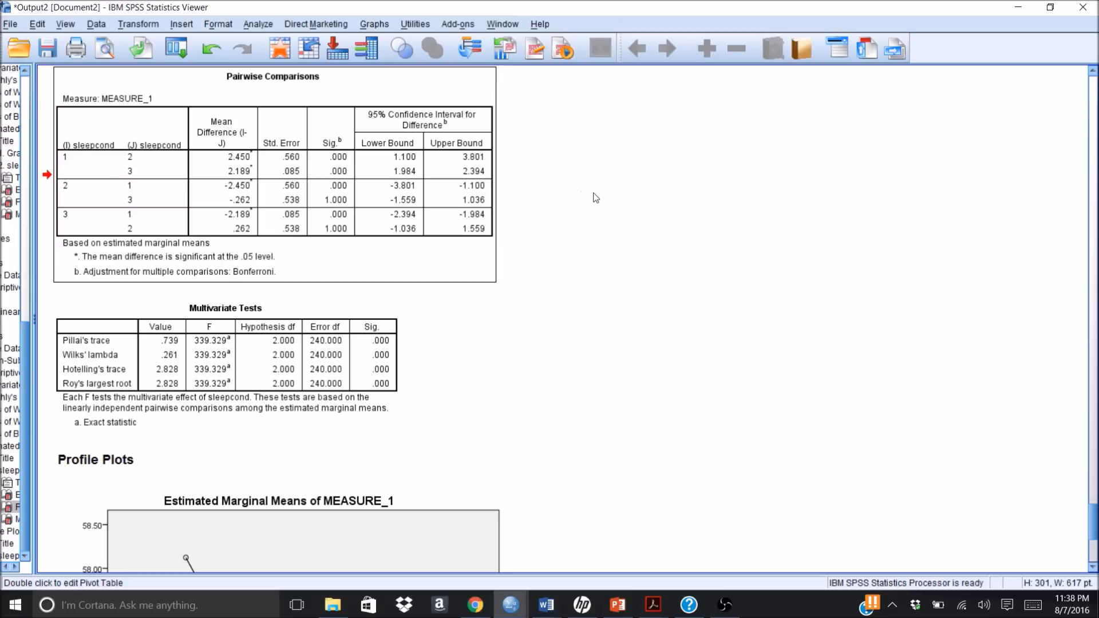
pyautogui.click(139, 264)
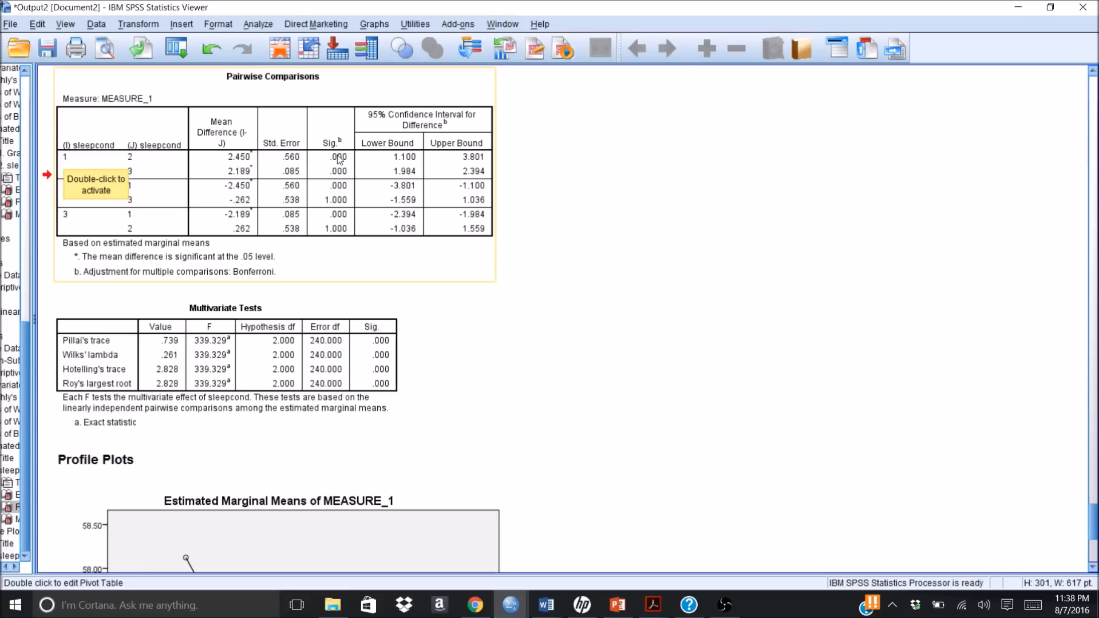
pyautogui.click(646, 153)
pyautogui.click(216, 220)
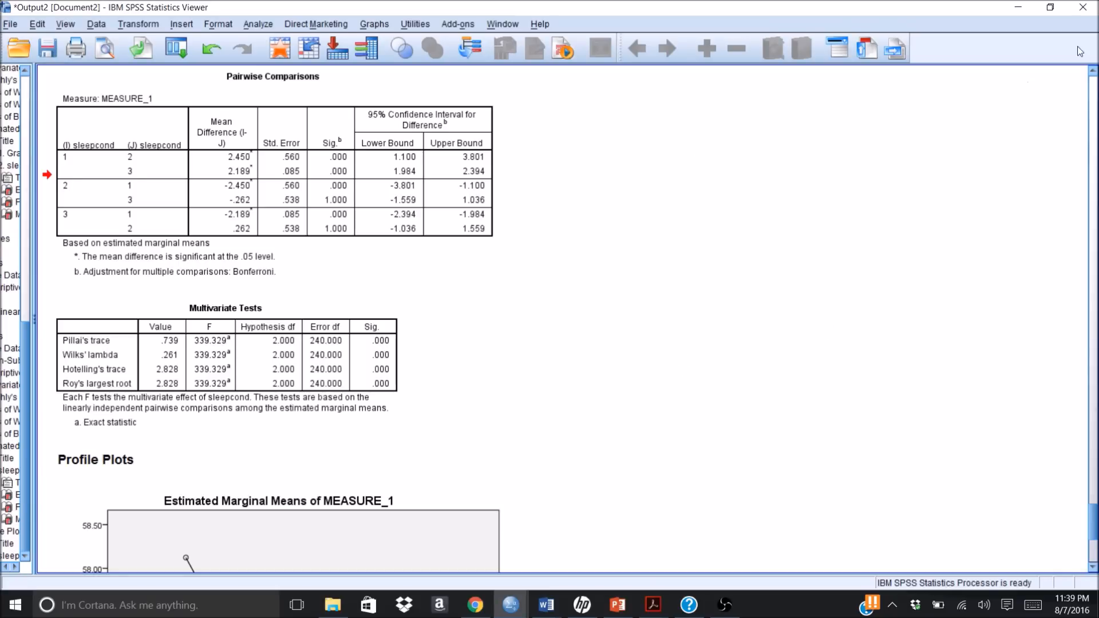
pyautogui.click(1050, 7)
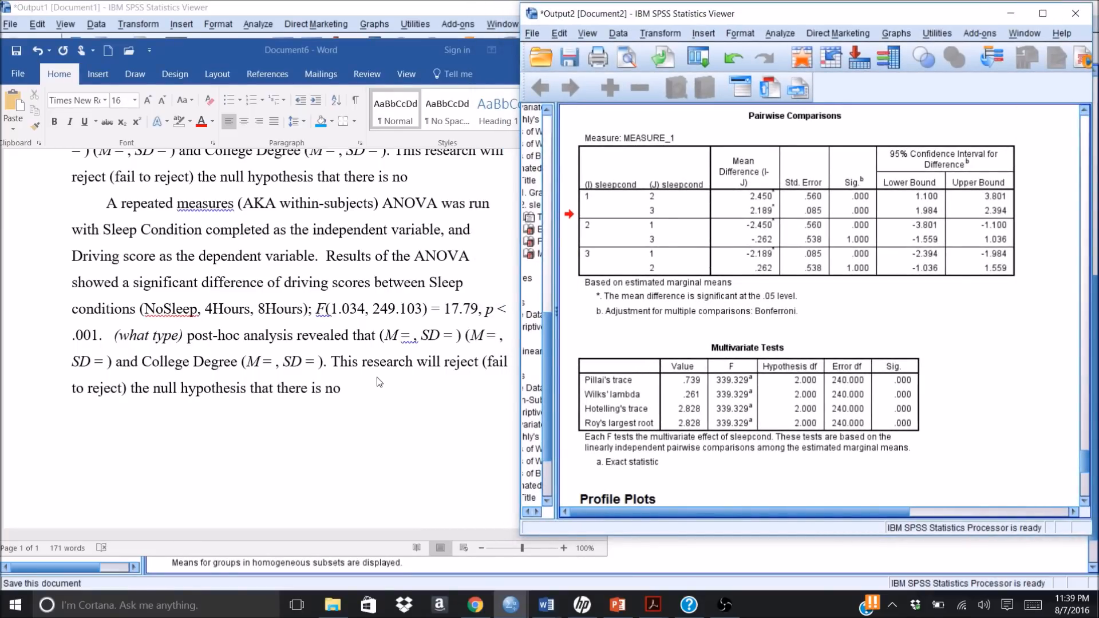
# Step: Fill in the first mean of the post-hoc sentence as 58.12, from the SPSS Estimates table, with a comma directly after it
pyautogui.click(410, 337)
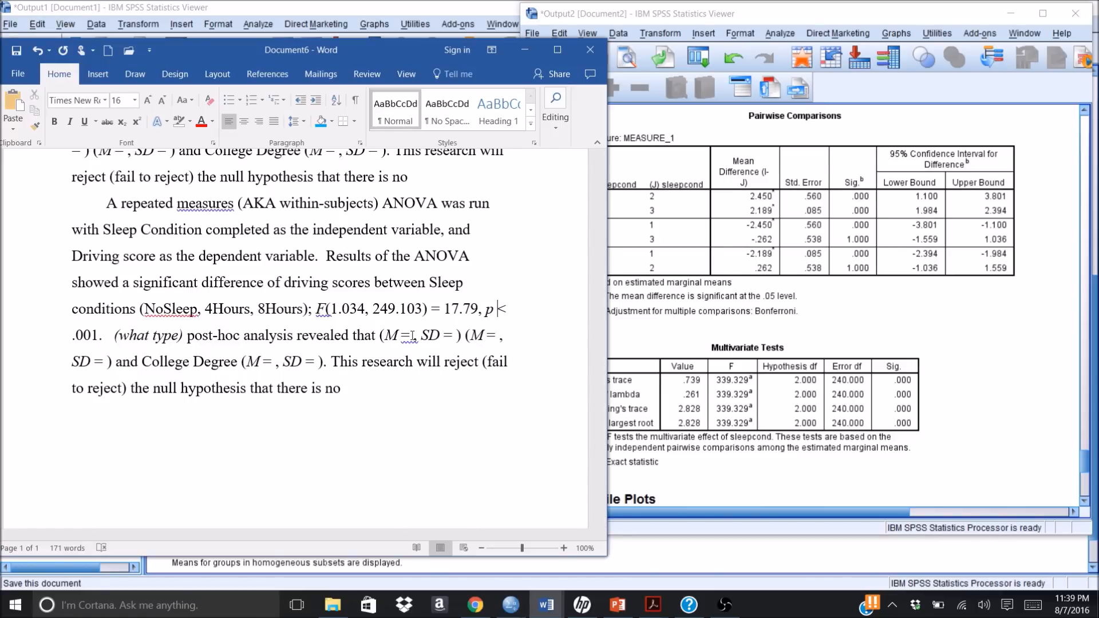
pyautogui.click(412, 336)
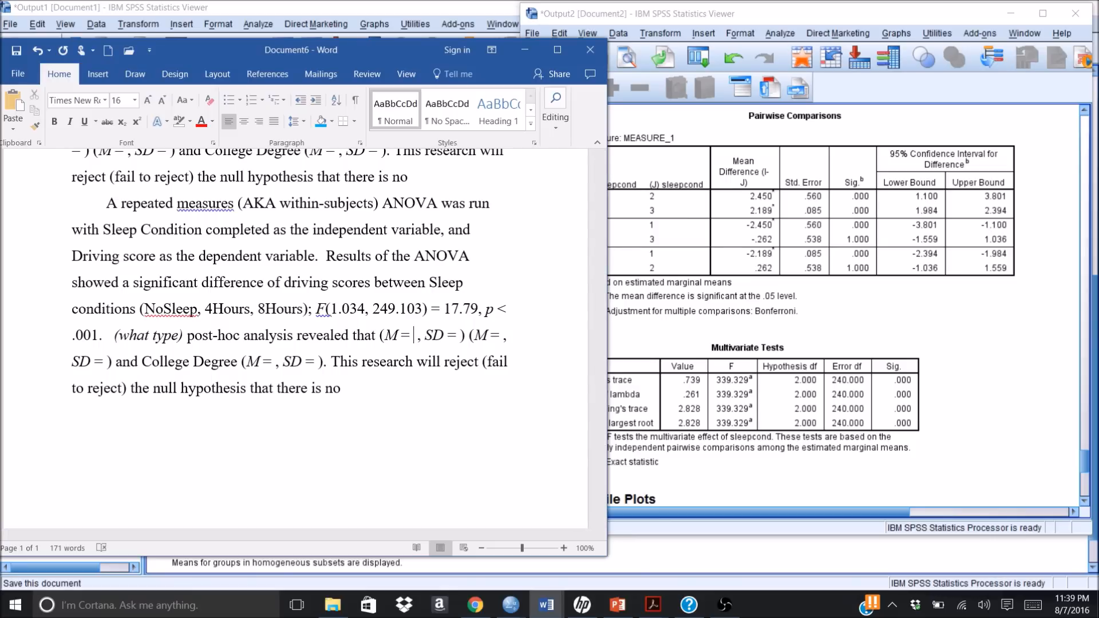
pyautogui.click(1088, 129)
pyautogui.click(1088, 129)
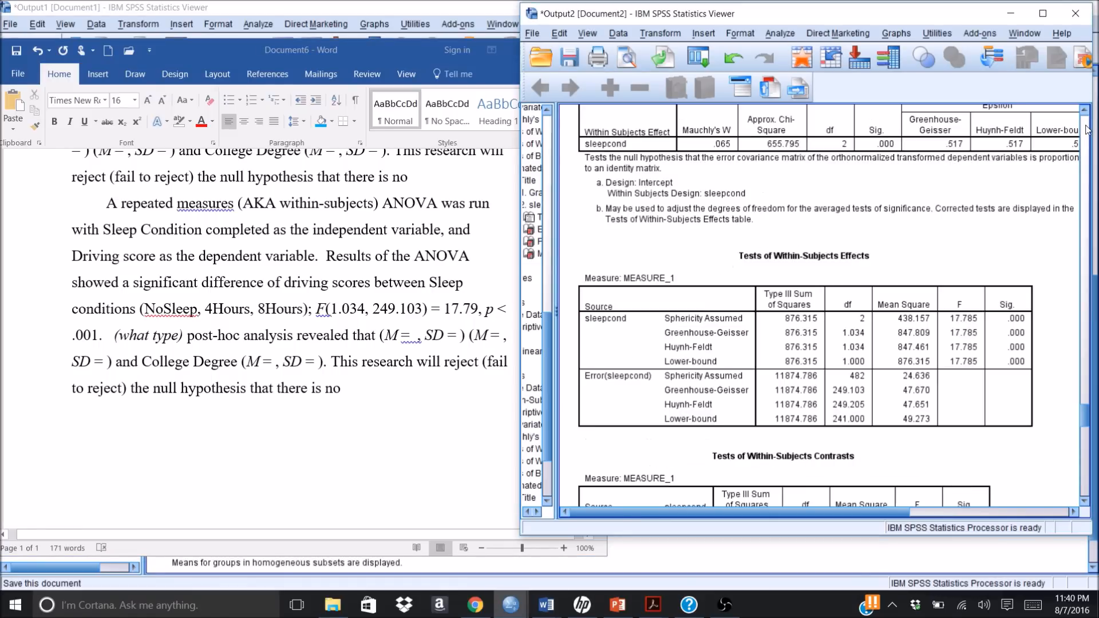
pyautogui.click(1084, 462)
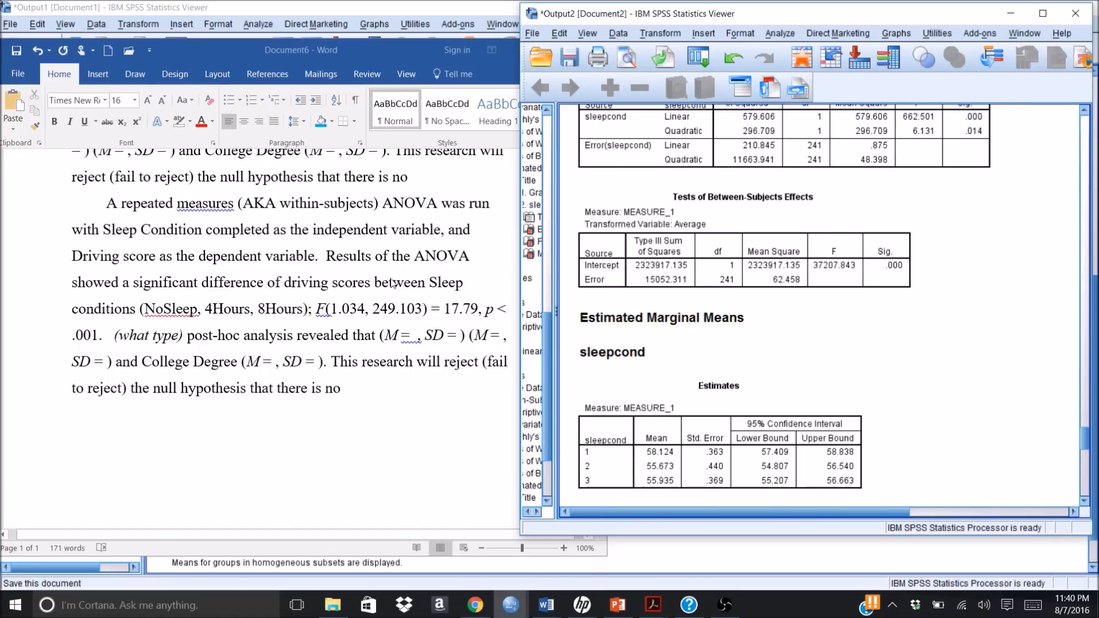
pyautogui.click(417, 339)
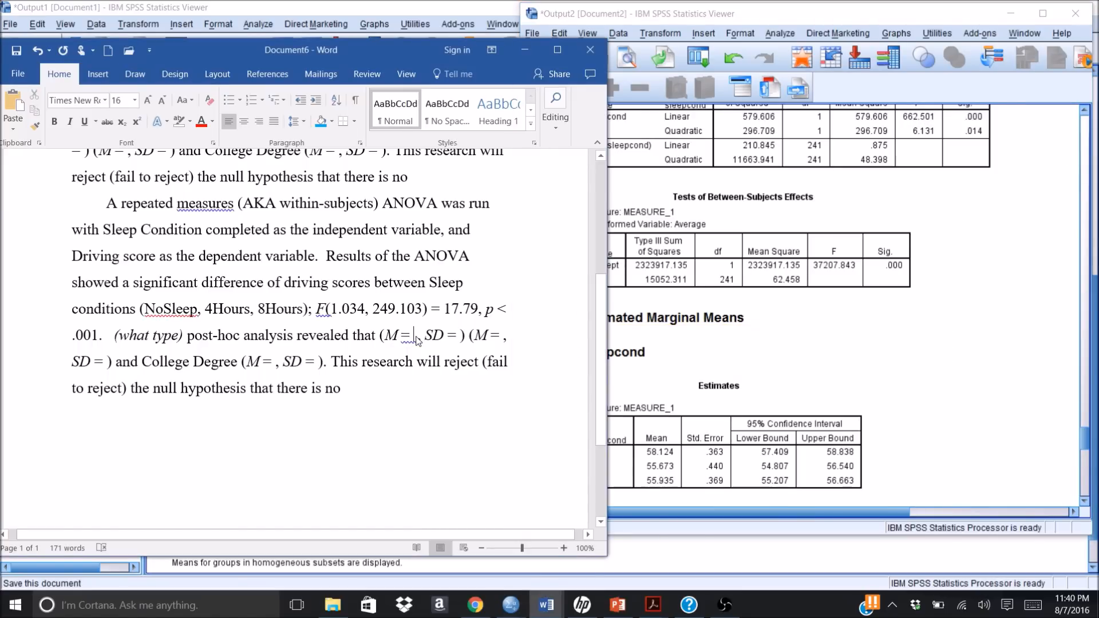
pyautogui.write('58. ')
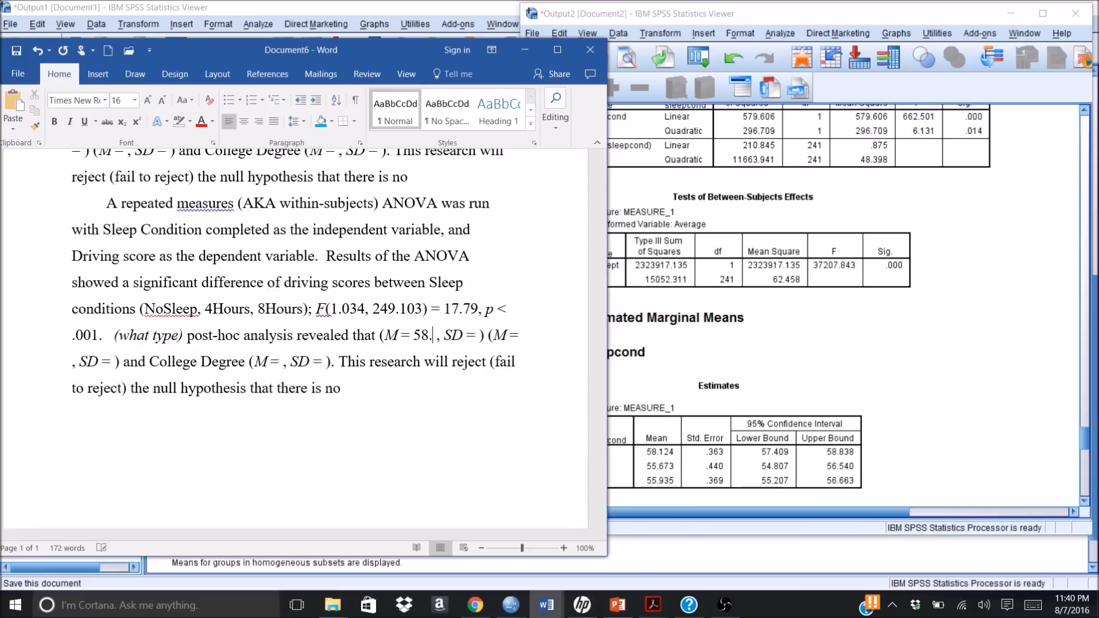
pyautogui.write('12')
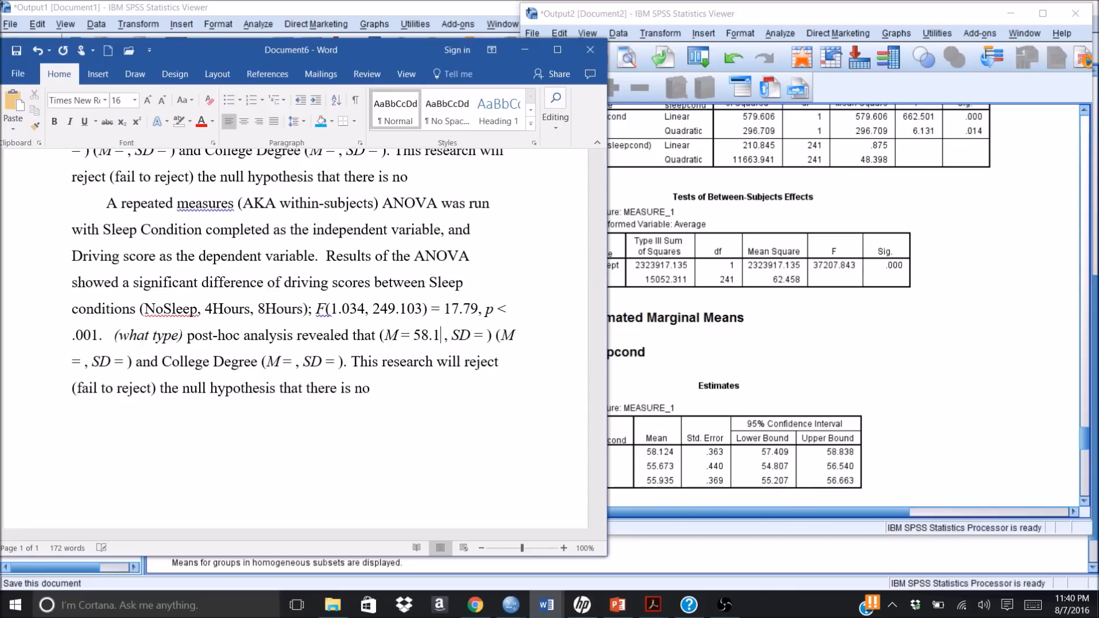
pyautogui.click(494, 334)
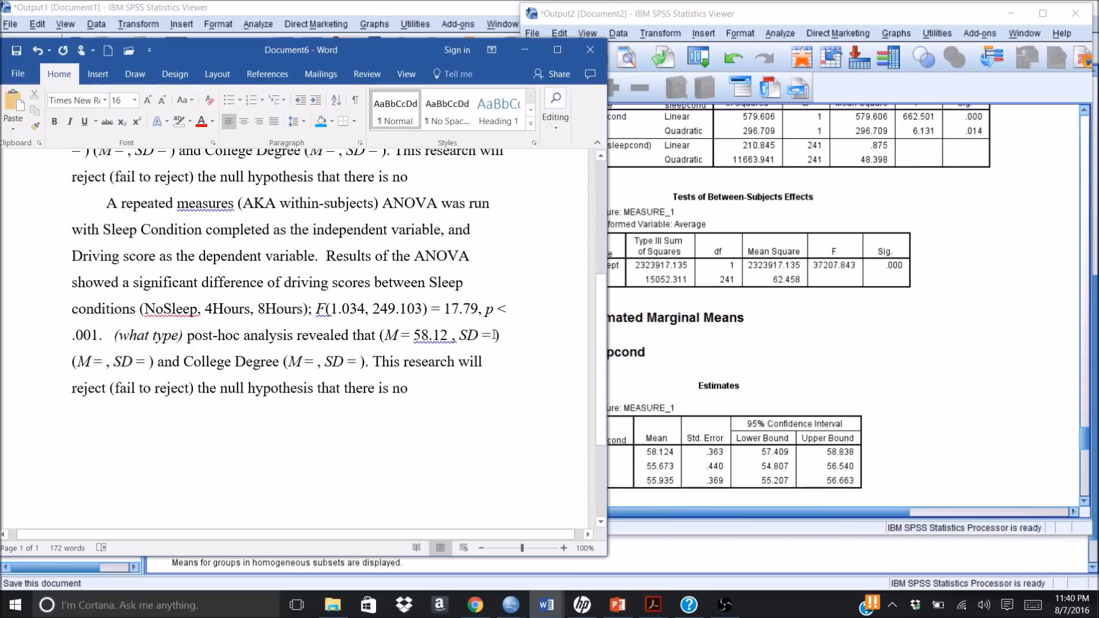
pyautogui.click(452, 335)
pyautogui.write(',')
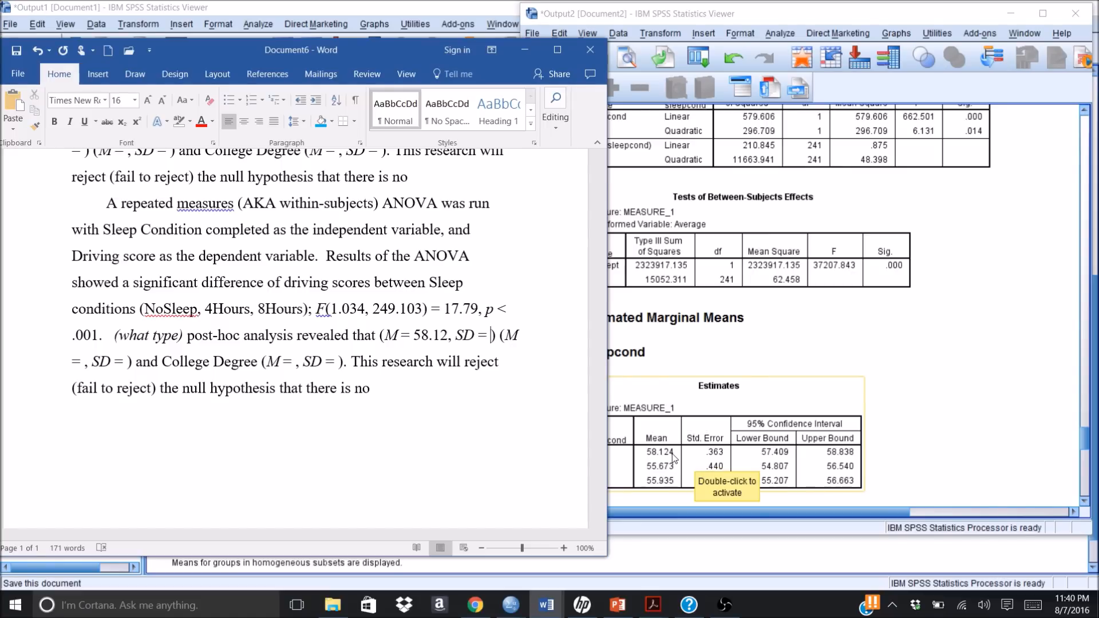
# Step: Fill in the first standard deviation of the post-hoc sentence as 5.65, from the No Sleep row of the SPSS Descriptive Statistics table
pyautogui.click(787, 418)
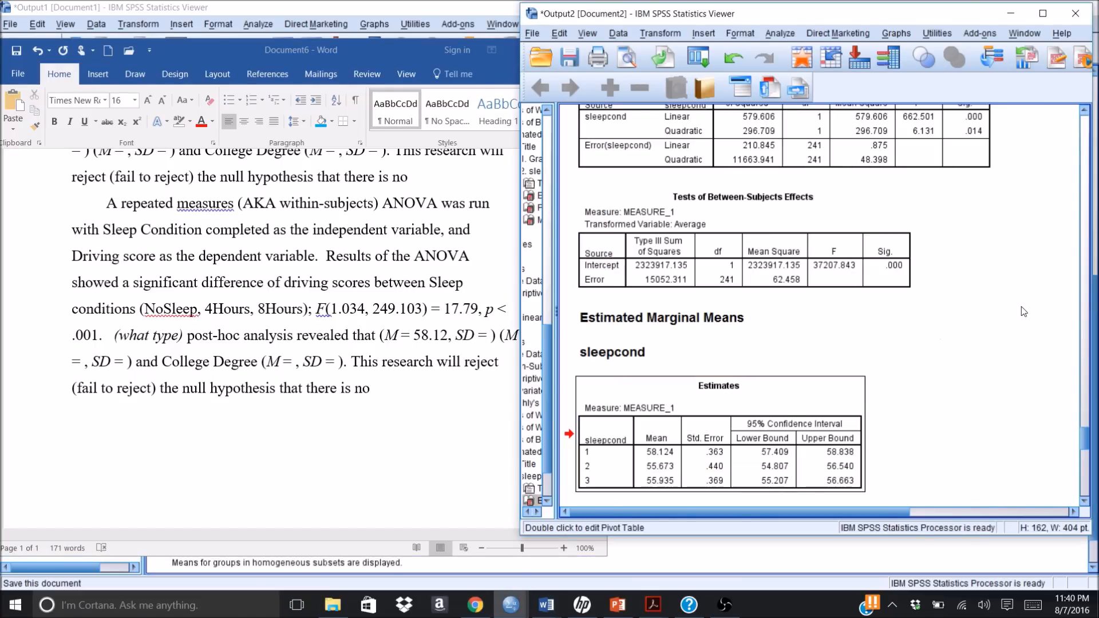
pyautogui.click(1083, 137)
pyautogui.click(1083, 137)
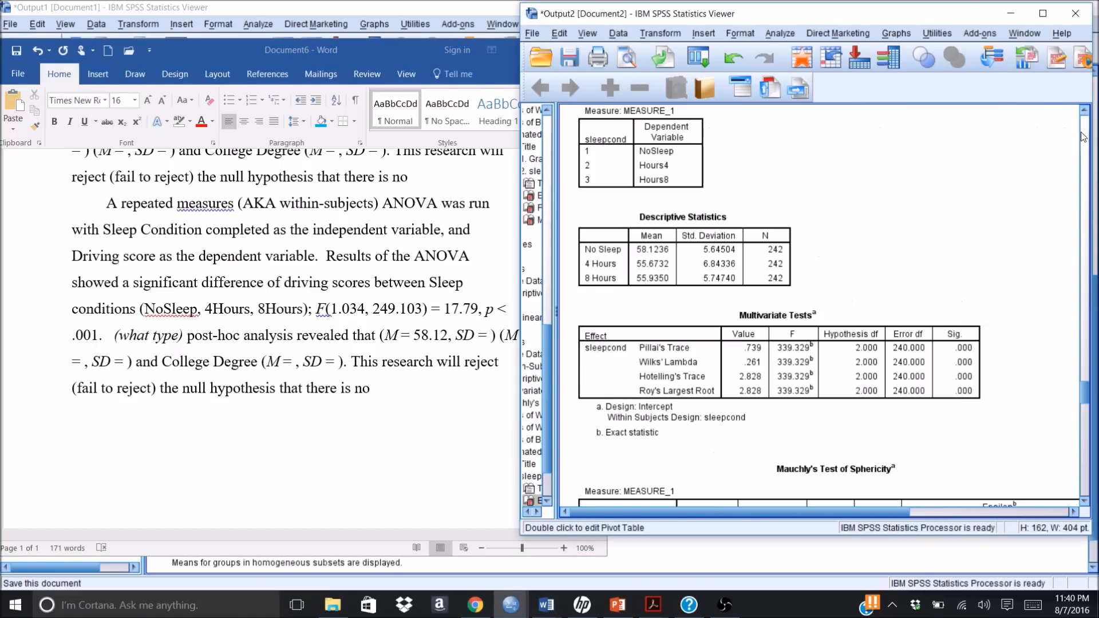
pyautogui.click(709, 268)
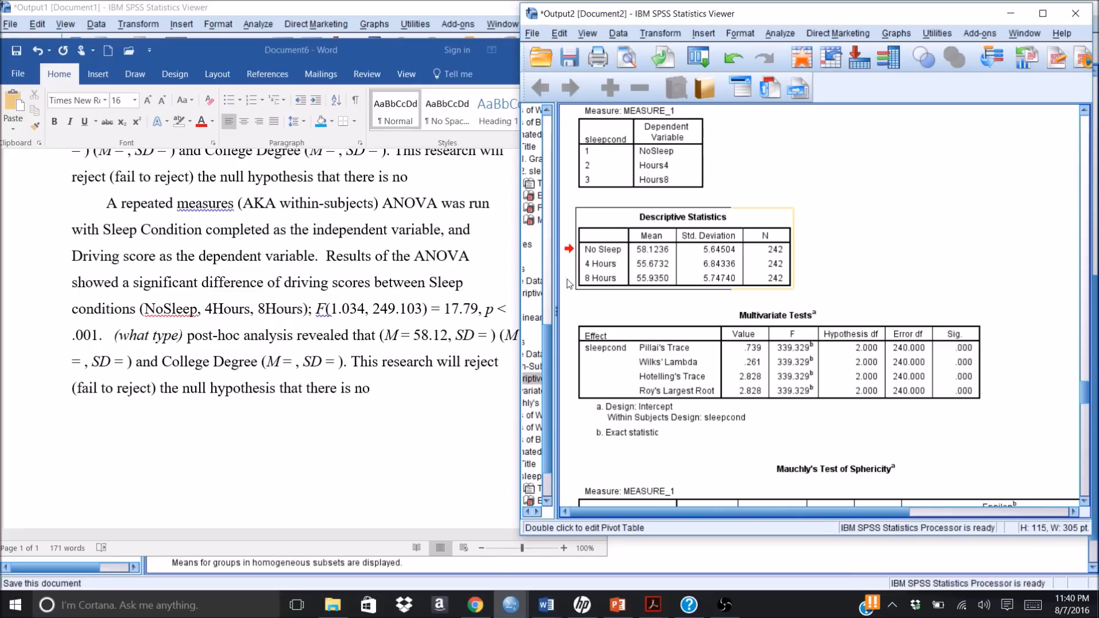
pyautogui.click(488, 337)
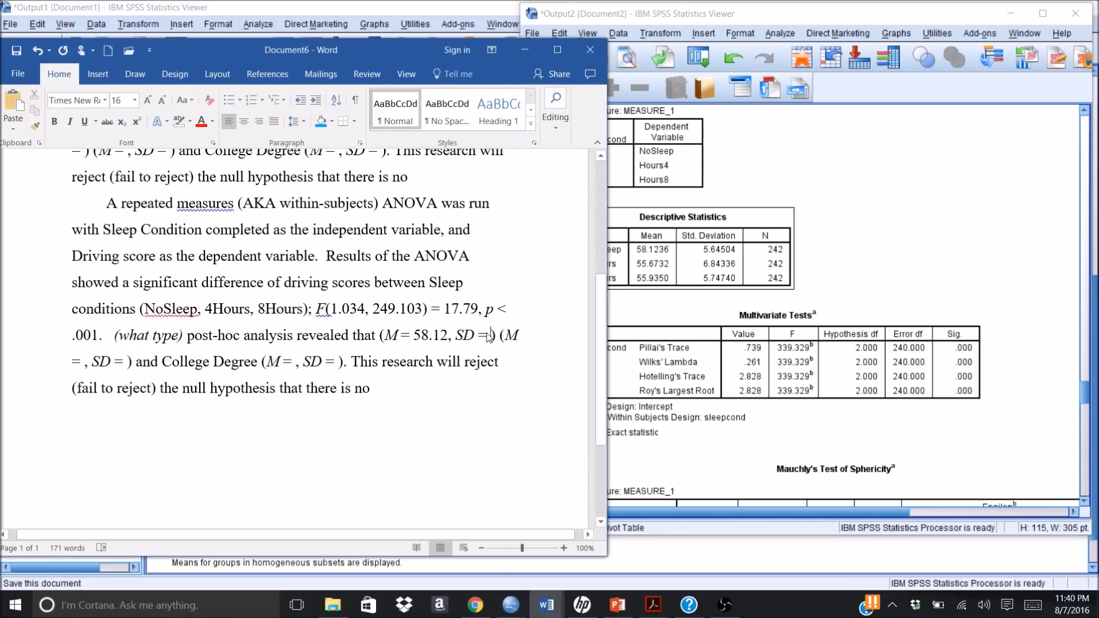
pyautogui.write('5.')
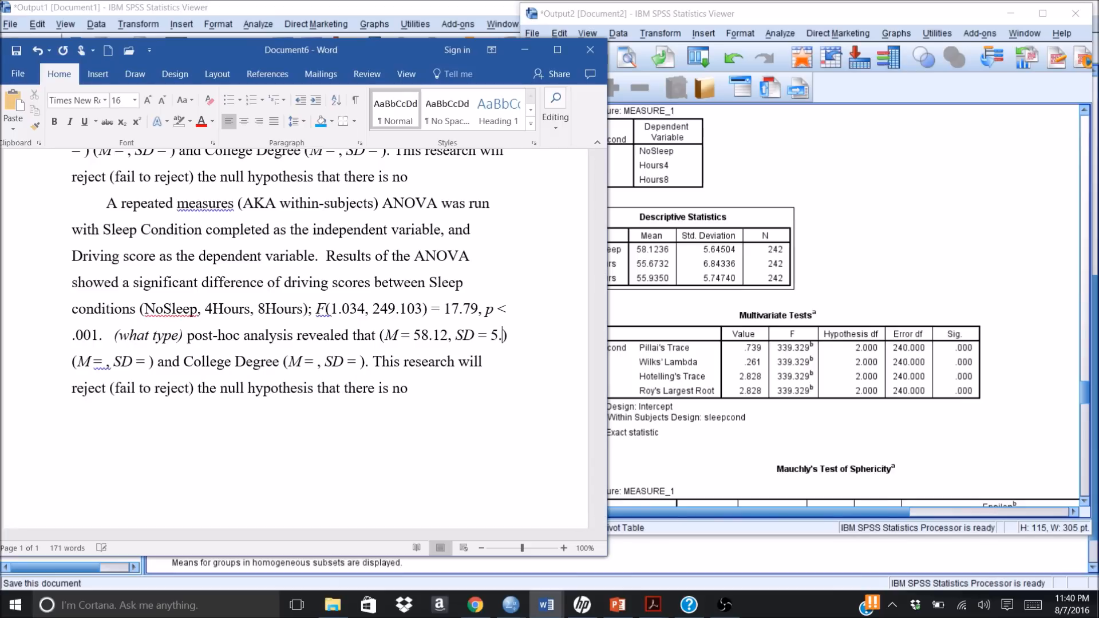
pyautogui.write('65')
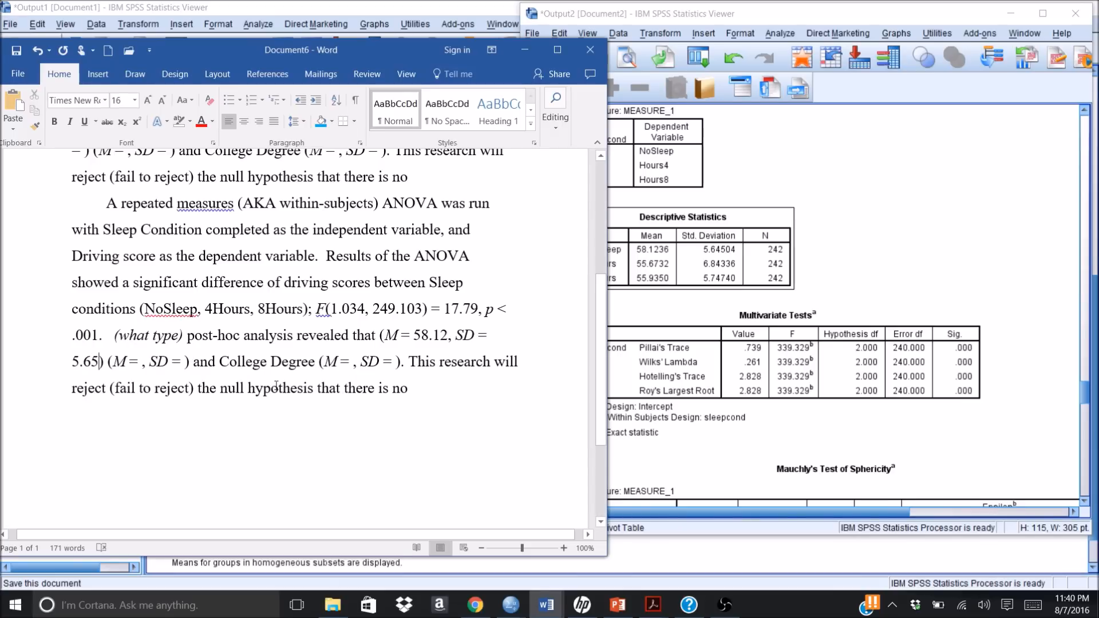
# Step: Enter XX placeholders for the mean and the standard deviation in the second parentheses of the post-hoc sentence
pyautogui.click(142, 360)
pyautogui.write('XX')
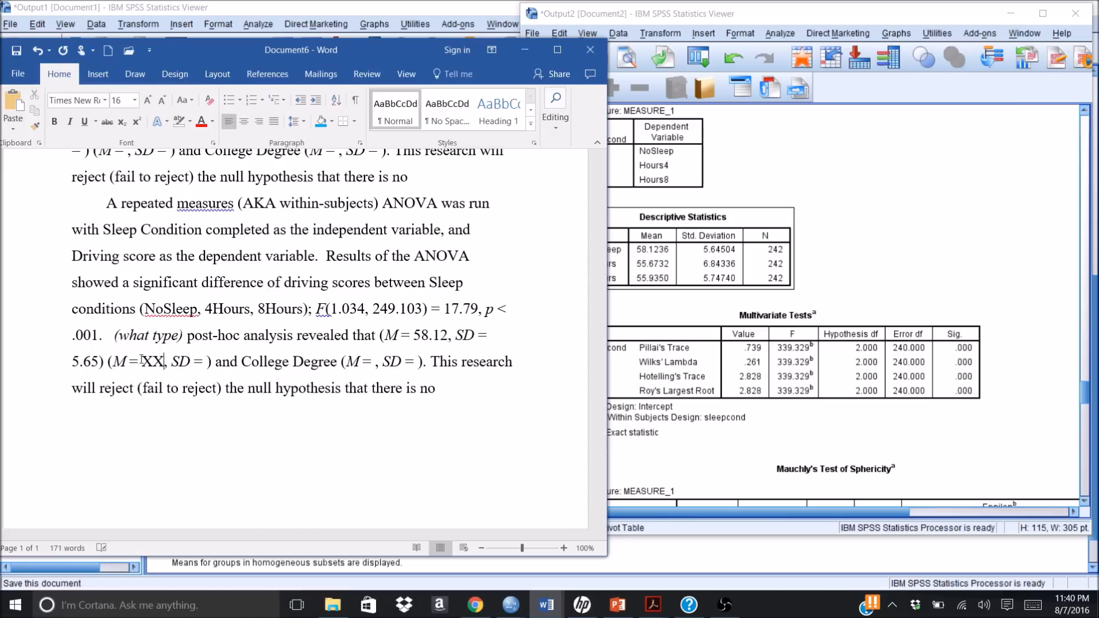
pyautogui.press('Right')
pyautogui.press('Right')
pyautogui.press('Right')
pyautogui.press('Right')
pyautogui.press('Right')
pyautogui.press('Right')
pyautogui.press('Right')
pyautogui.write('XX')
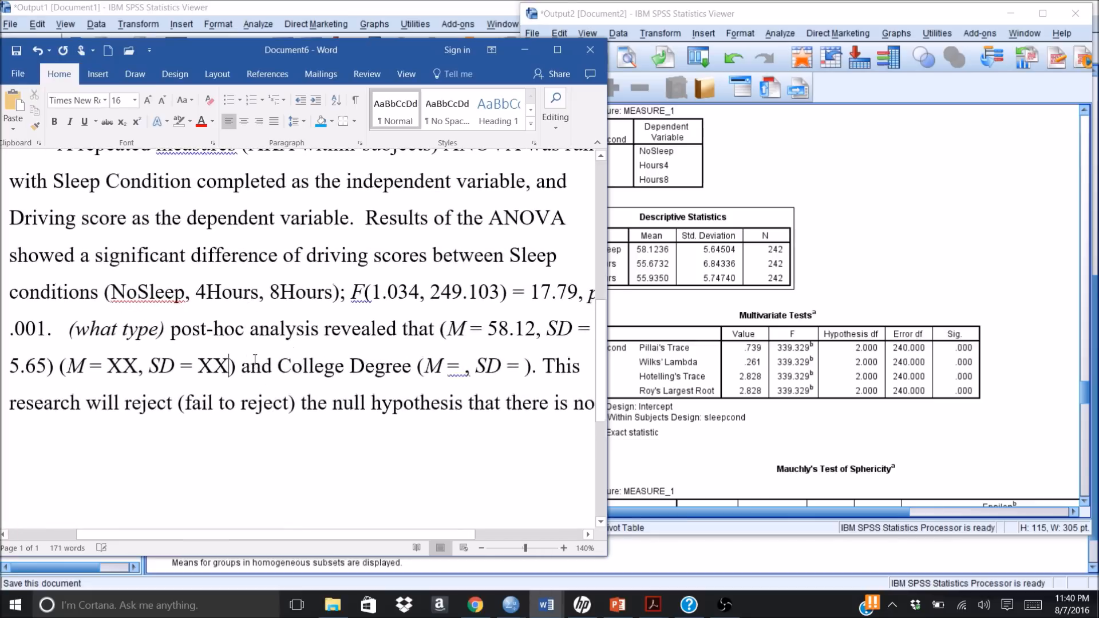
pyautogui.scroll(-1, 261, 365)
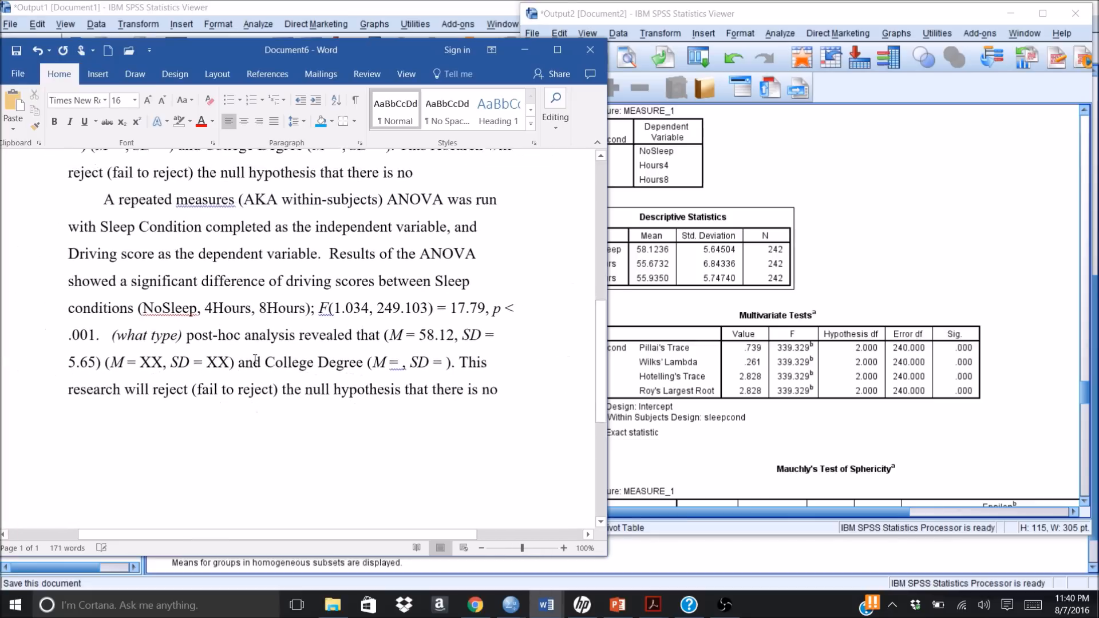
# Step: Delete the leftover words "College Degree" before the last mean and SD parentheses in the post-hoc sentence
pyautogui.click(363, 362)
pyautogui.press('BackSpace')
pyautogui.press('BackSpace')
pyautogui.press('BackSpace')
pyautogui.press('BackSpace')
pyautogui.press('BackSpace')
pyautogui.press('BackSpace')
pyautogui.press('BackSpace')
pyautogui.press('BackSpace')
pyautogui.press('BackSpace')
pyautogui.press('BackSpace')
pyautogui.press('BackSpace')
pyautogui.press('BackSpace')
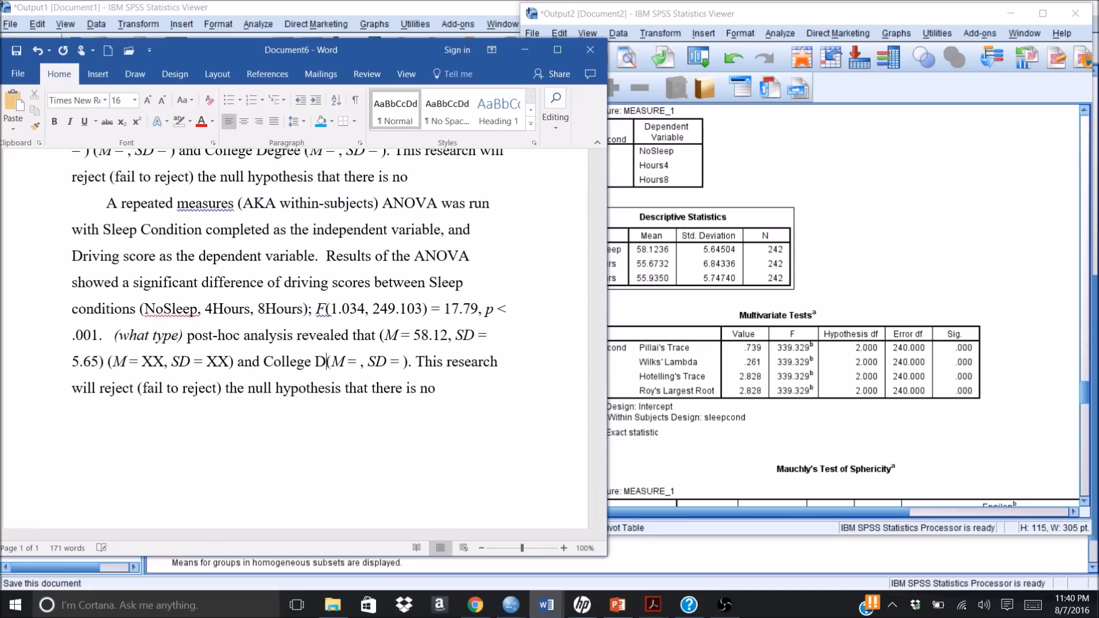
pyautogui.press('BackSpace')
pyautogui.press('BackSpace')
pyautogui.press('BackSpace')
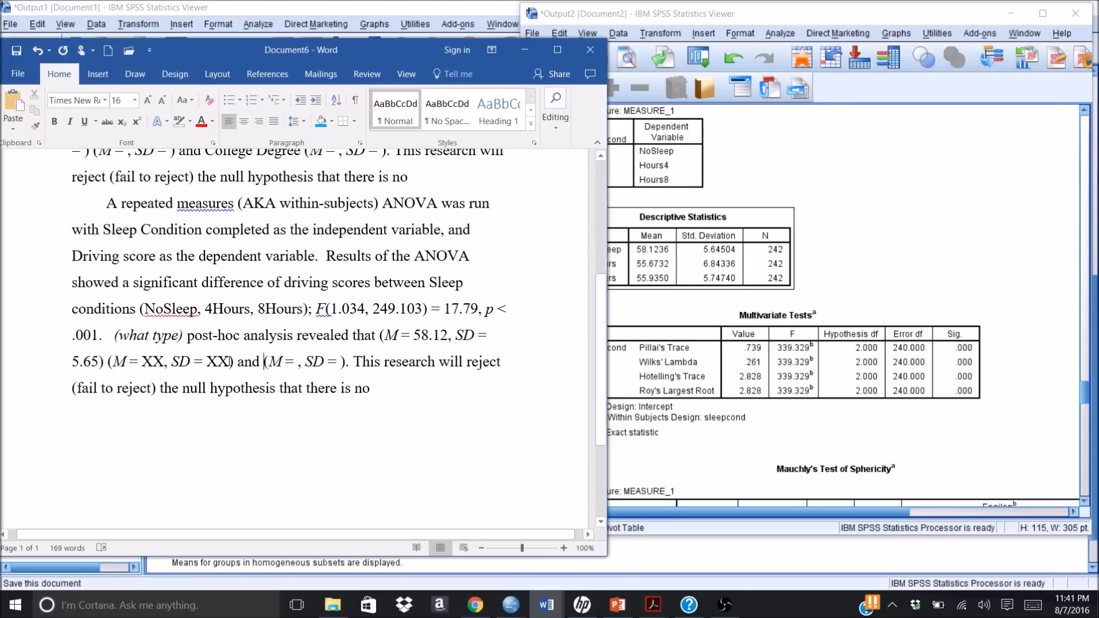
# Step: Replace the italic "(what type)" placeholder before "post-hoc analysis" with "Bonferonni"
pyautogui.click(181, 336)
pyautogui.press('BackSpace')
pyautogui.press('BackSpace')
pyautogui.press('BackSpace')
pyautogui.press('BackSpace')
pyautogui.press('BackSpace')
pyautogui.press('BackSpace')
pyautogui.press('BackSpace')
pyautogui.press('BackSpace')
pyautogui.press('BackSpace')
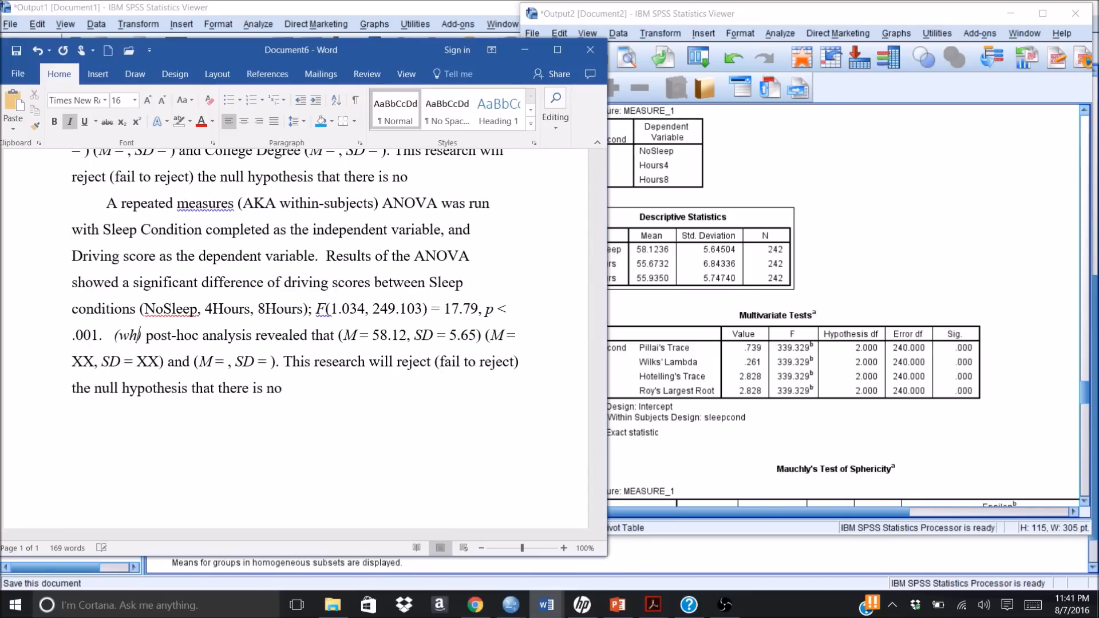
pyautogui.press('BackSpace')
pyautogui.press('Delete')
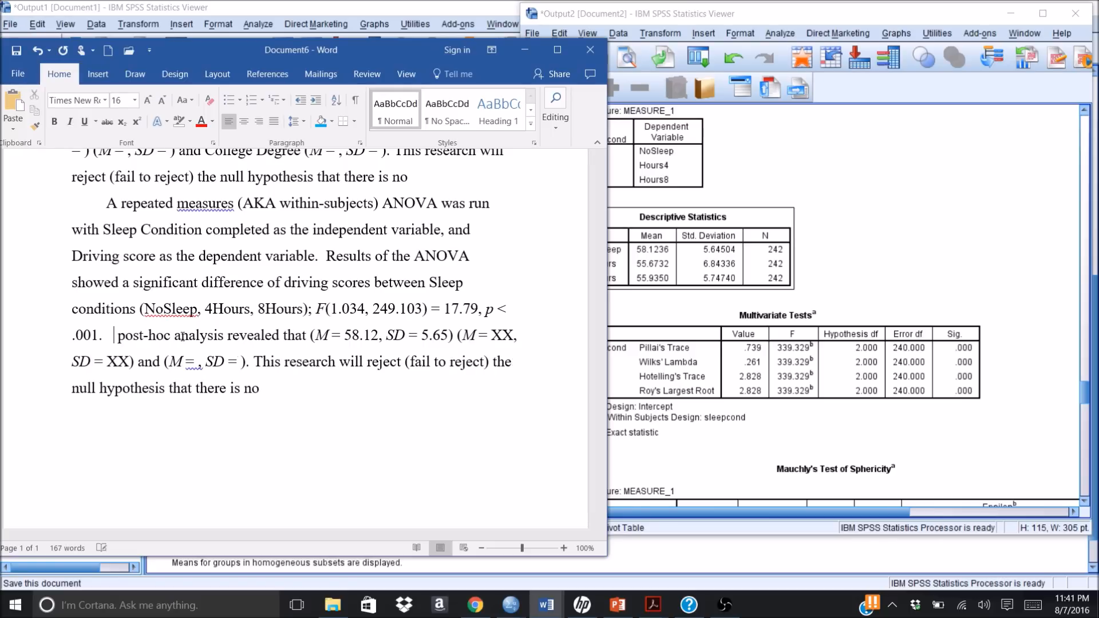
pyautogui.write('Bonf')
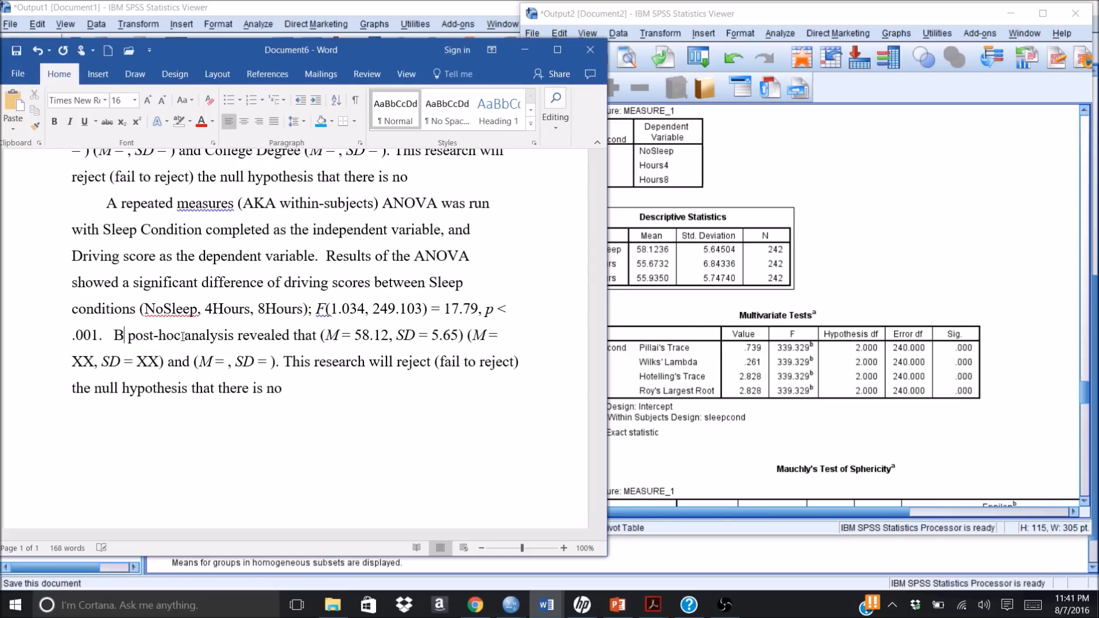
pyautogui.write('er')
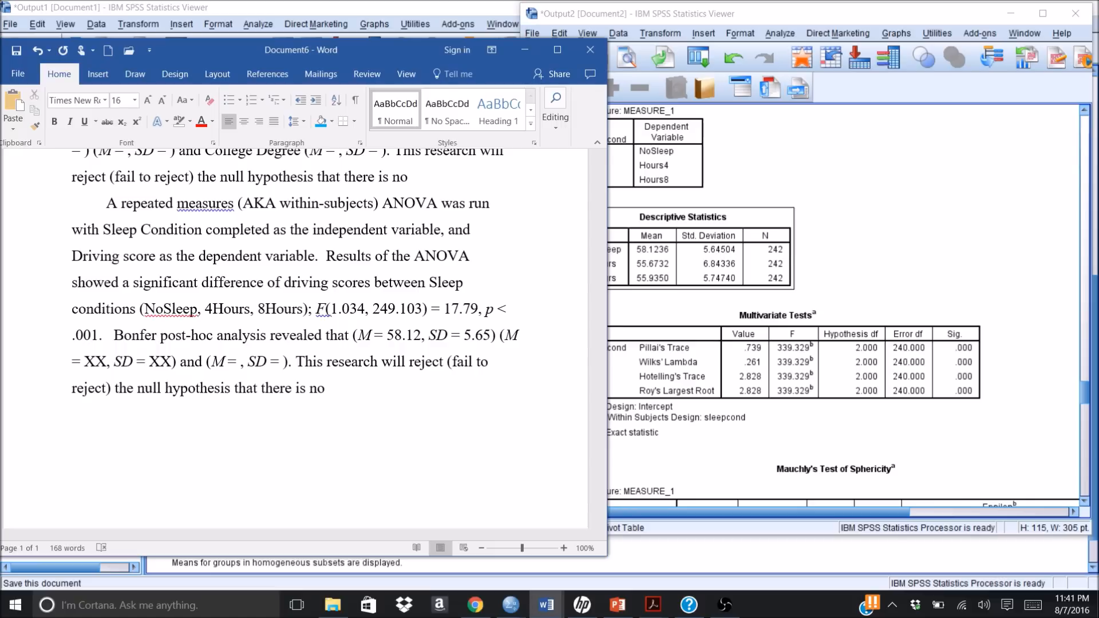
pyautogui.write('onni')
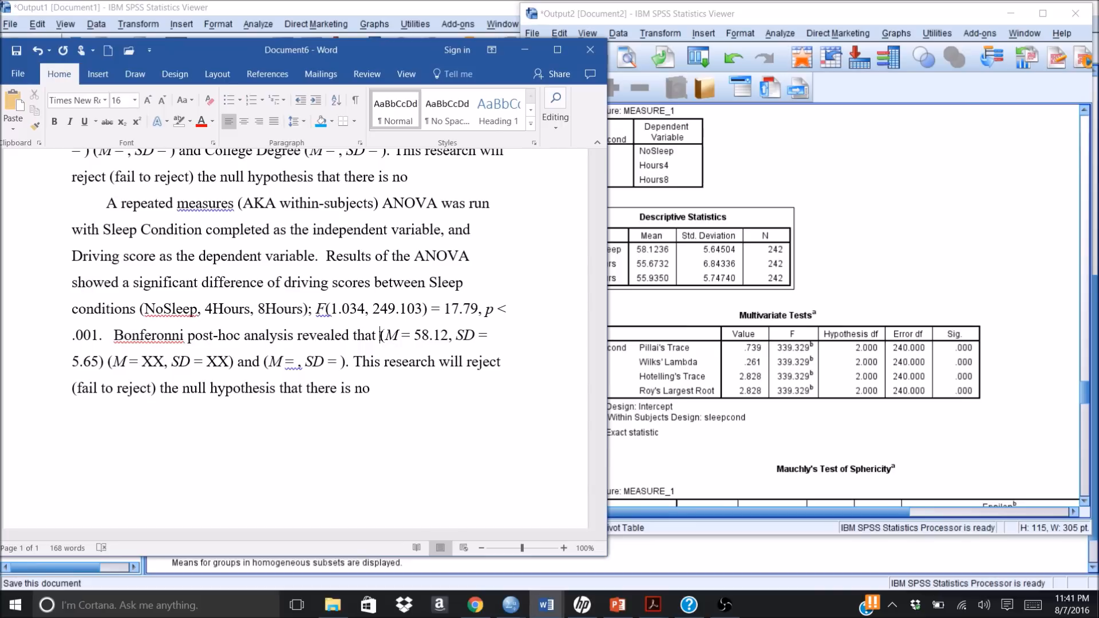
# Step: Insert "the No Sleep group" after "revealed that", in front of the first mean and SD parentheses
pyautogui.write('the N')
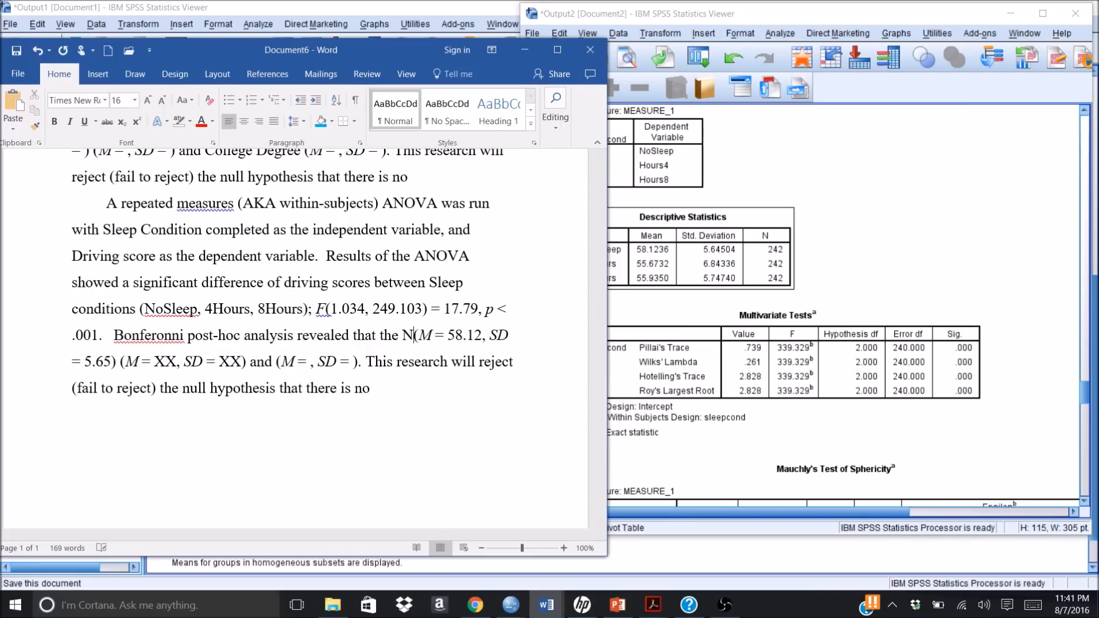
pyautogui.write('o')
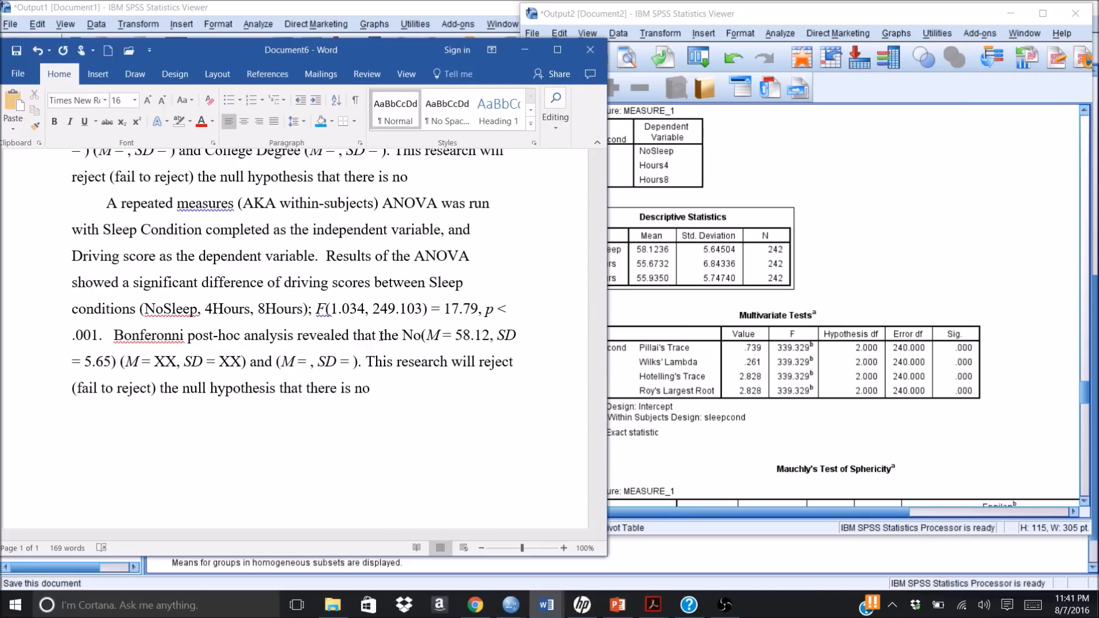
pyautogui.write(' Sleep ')
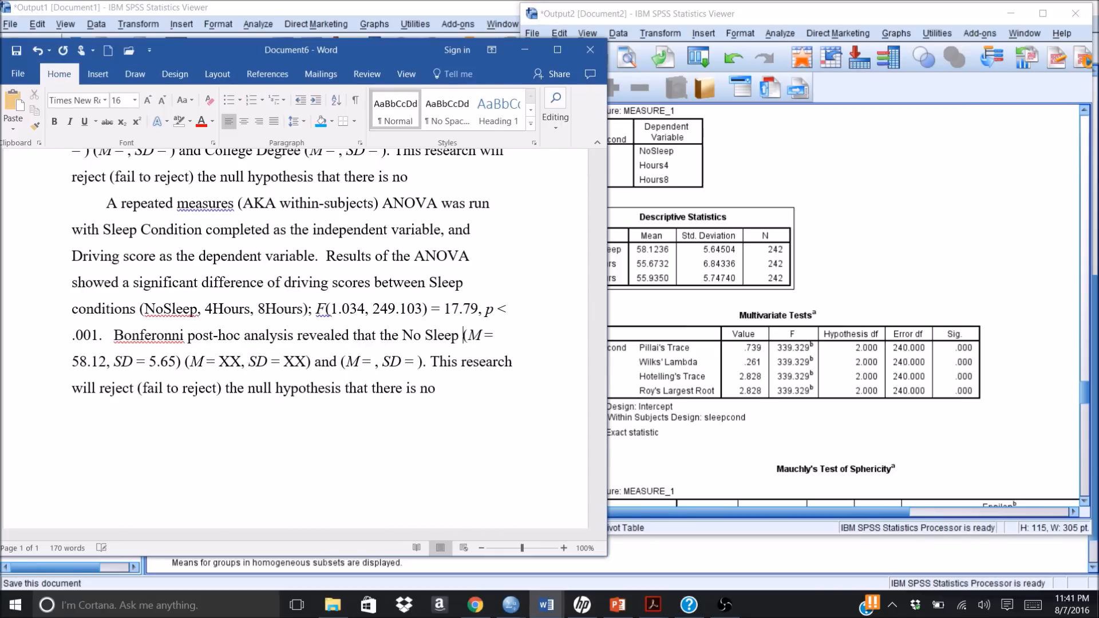
pyautogui.write('group')
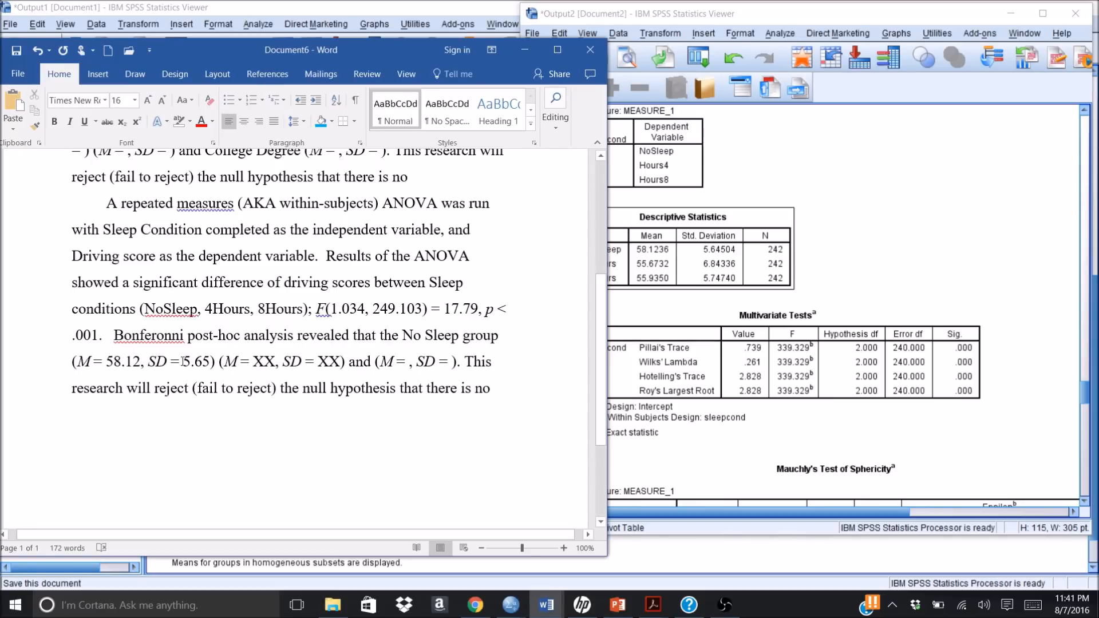
# Step: Add "scored significantly higher" between the No Sleep statistics and the second mean and SD parentheses
pyautogui.click(221, 363)
pyautogui.write('scored ')
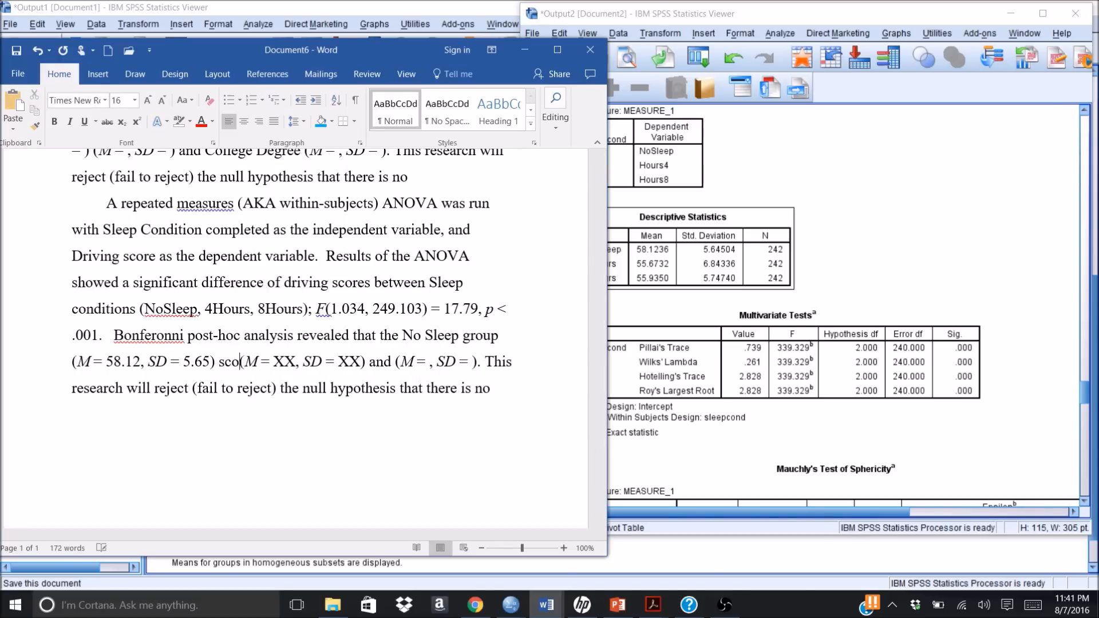
pyautogui.write('signif')
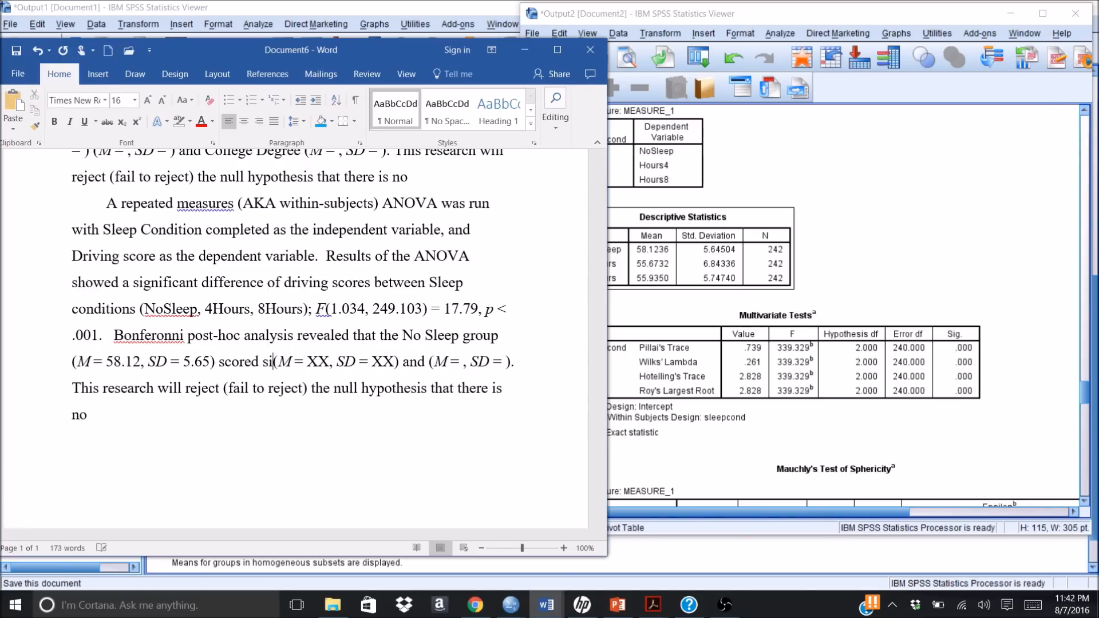
pyautogui.write('icantly')
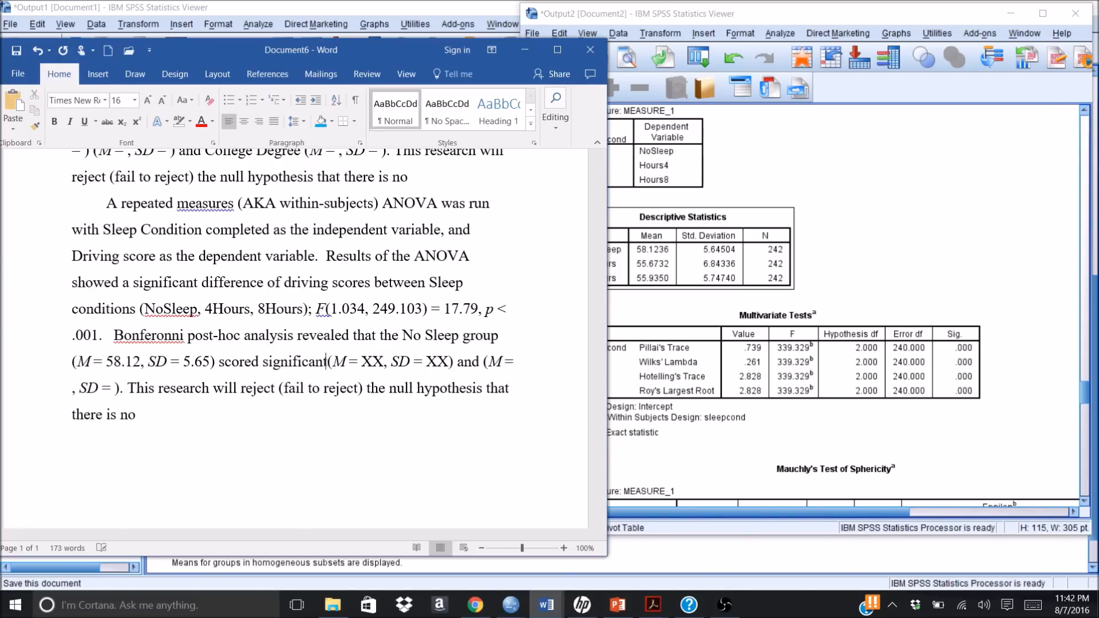
pyautogui.write(' high')
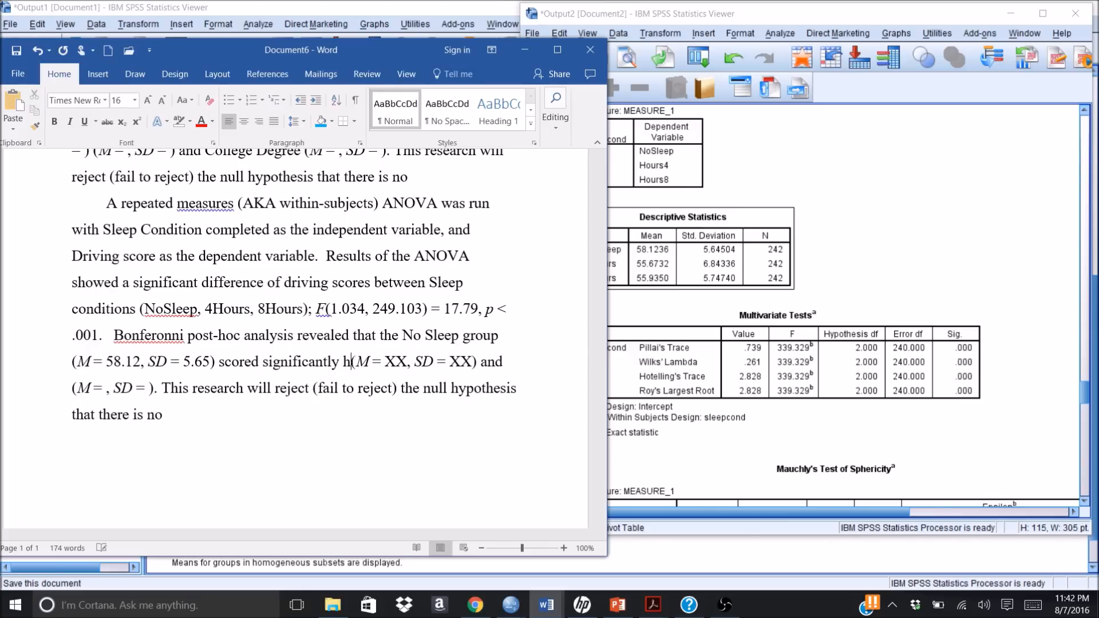
pyautogui.write('er')
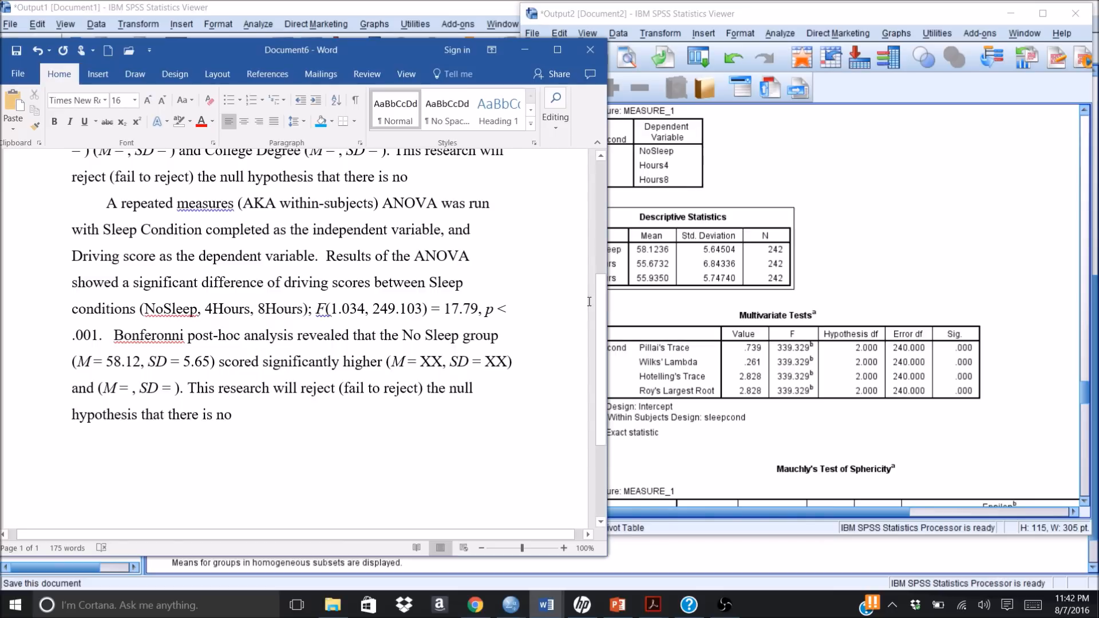
# Step: Check the condition means in the SPSS Descriptive Statistics table and continue the comparison with "than the 4 Hour group" before the XX placeholders
pyautogui.click(871, 272)
pyautogui.click(772, 243)
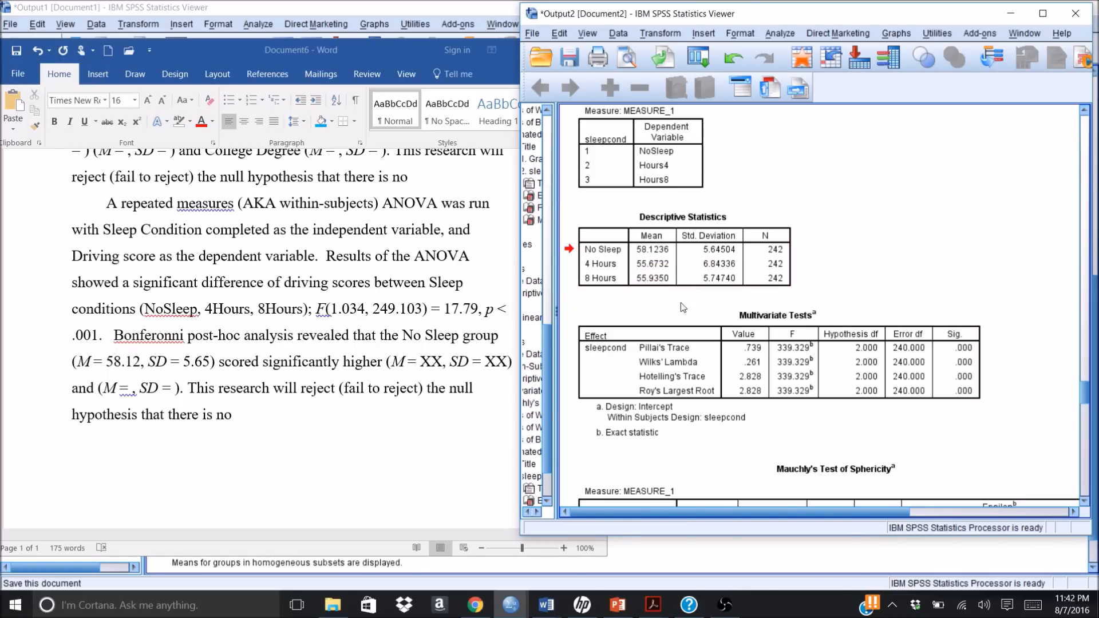
pyautogui.click(387, 364)
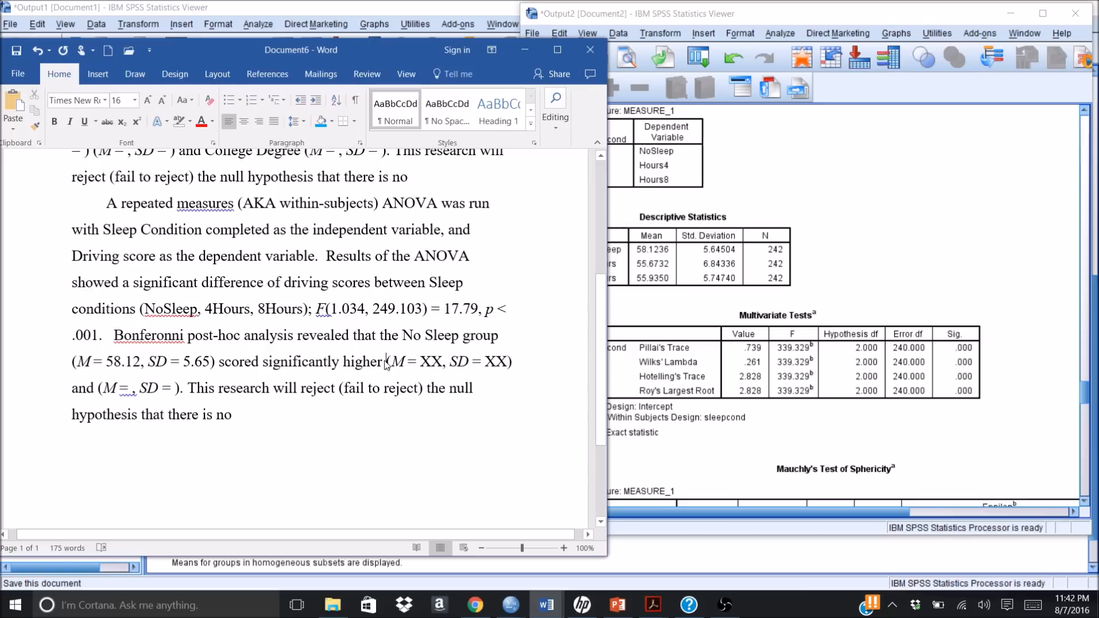
pyautogui.write('than the')
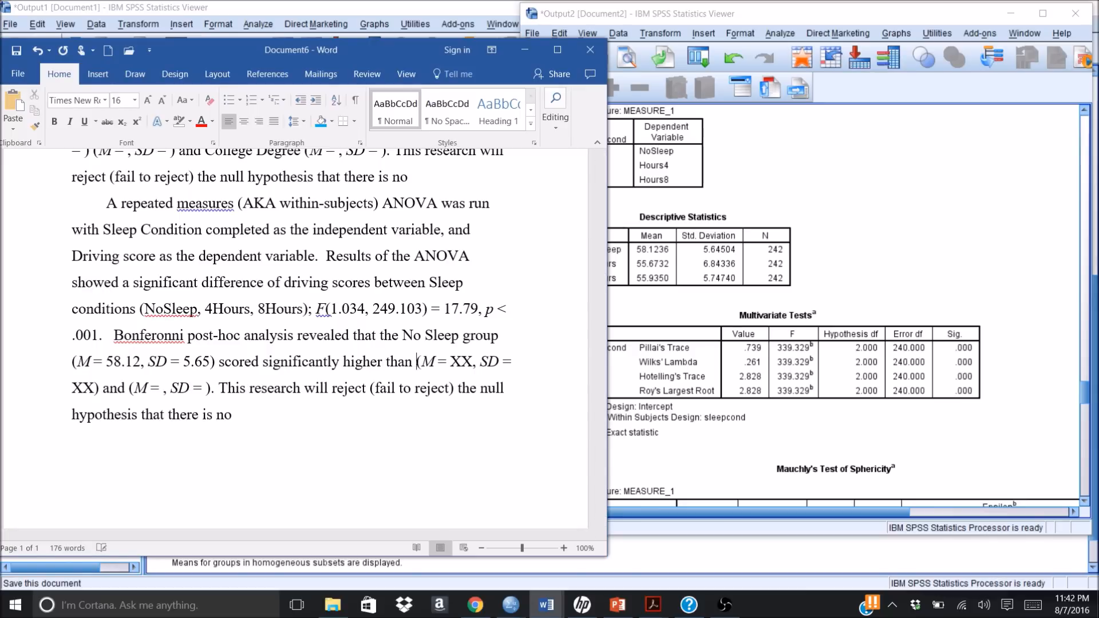
pyautogui.write(' 4 ')
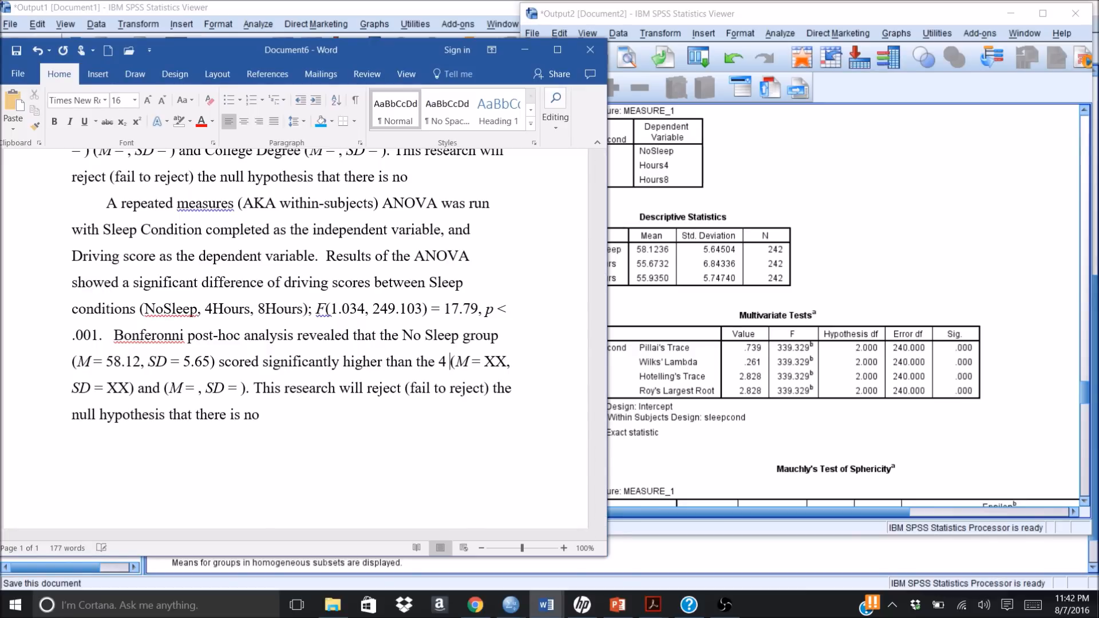
pyautogui.write('Hour g')
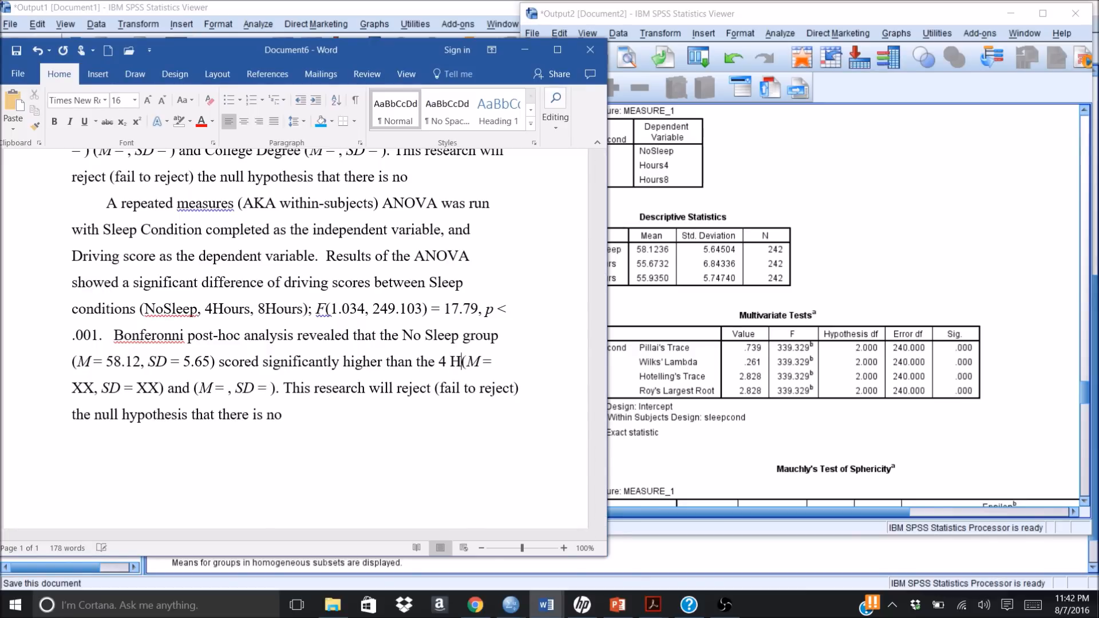
pyautogui.write('roup (M = XX, SD = XX) and (M = , SD = ). This research will reject')
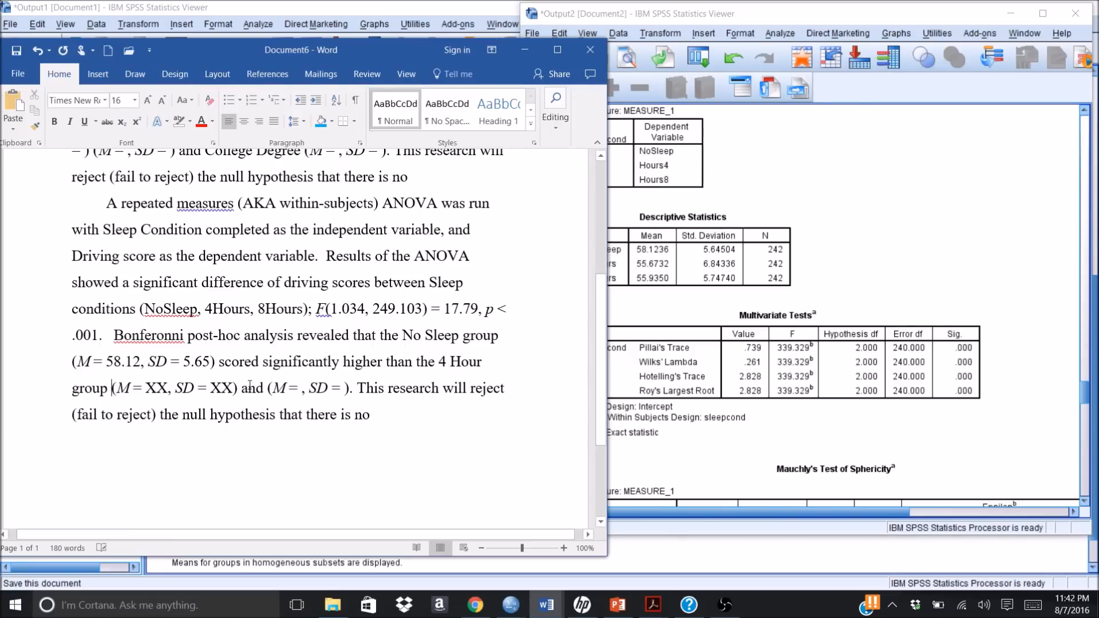
# Step: Insert "the 8 hour group" after "and", in front of the last mean and SD parentheses, without an extra space before it
pyautogui.click(268, 387)
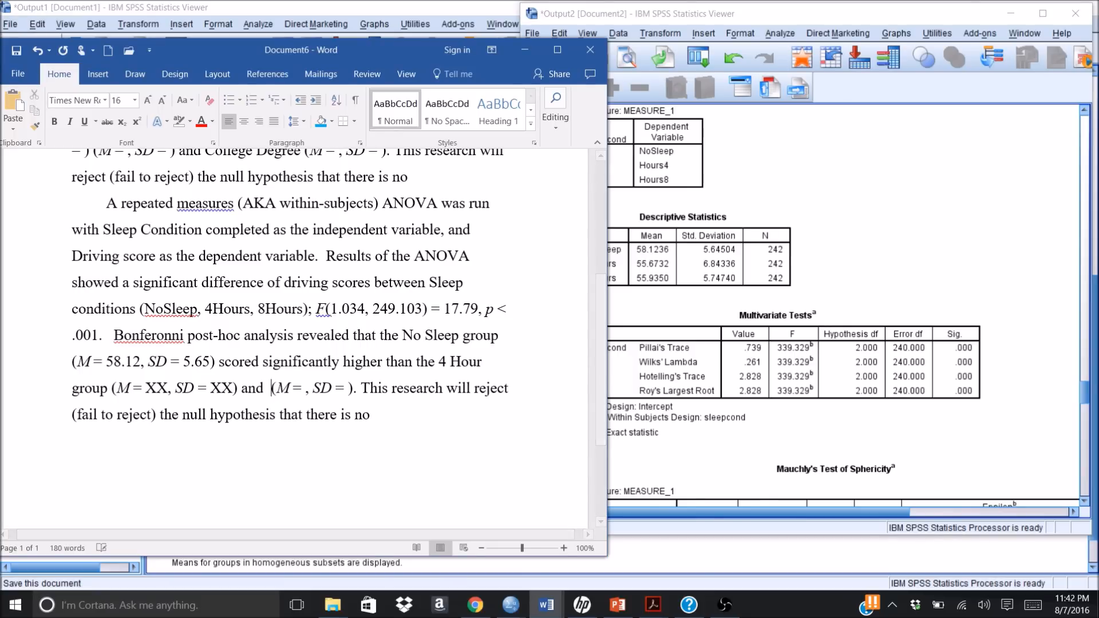
pyautogui.write('the 9')
pyautogui.write('8 Hur')
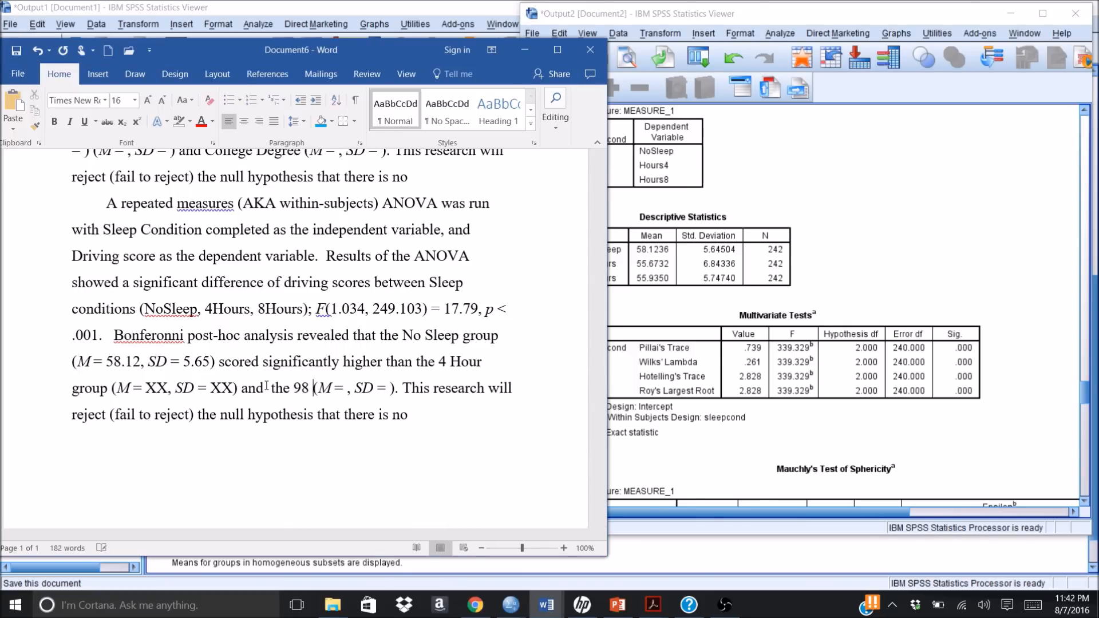
pyautogui.press('BackSpace')
pyautogui.press('BackSpace')
pyautogui.press('BackSpace')
pyautogui.press('BackSpace')
pyautogui.press('BackSpace')
pyautogui.press('BackSpace')
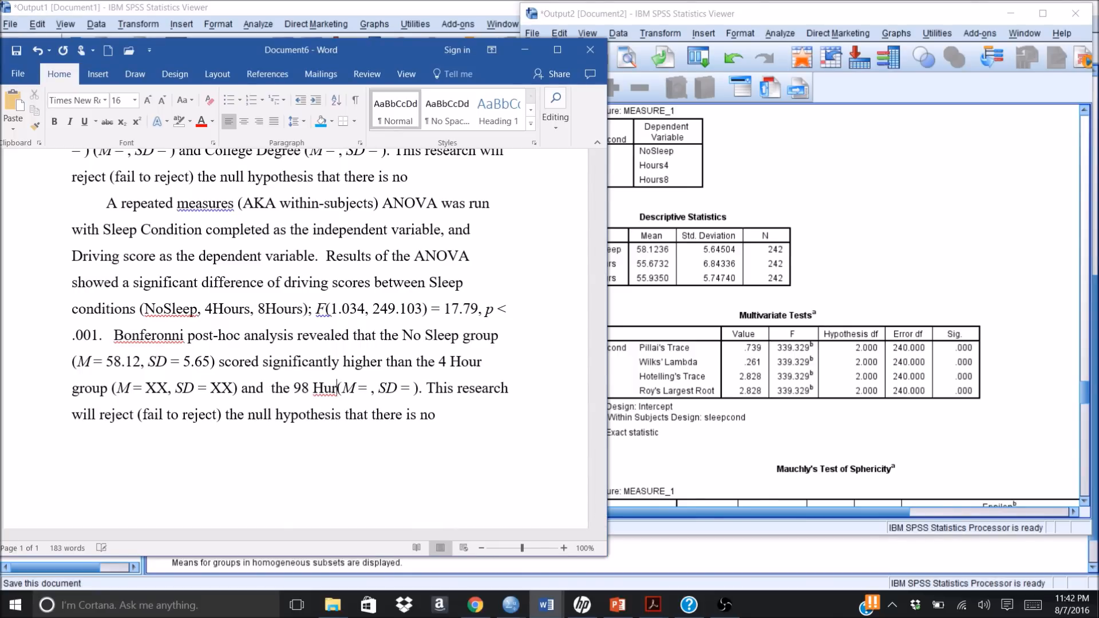
pyautogui.press('BackSpace')
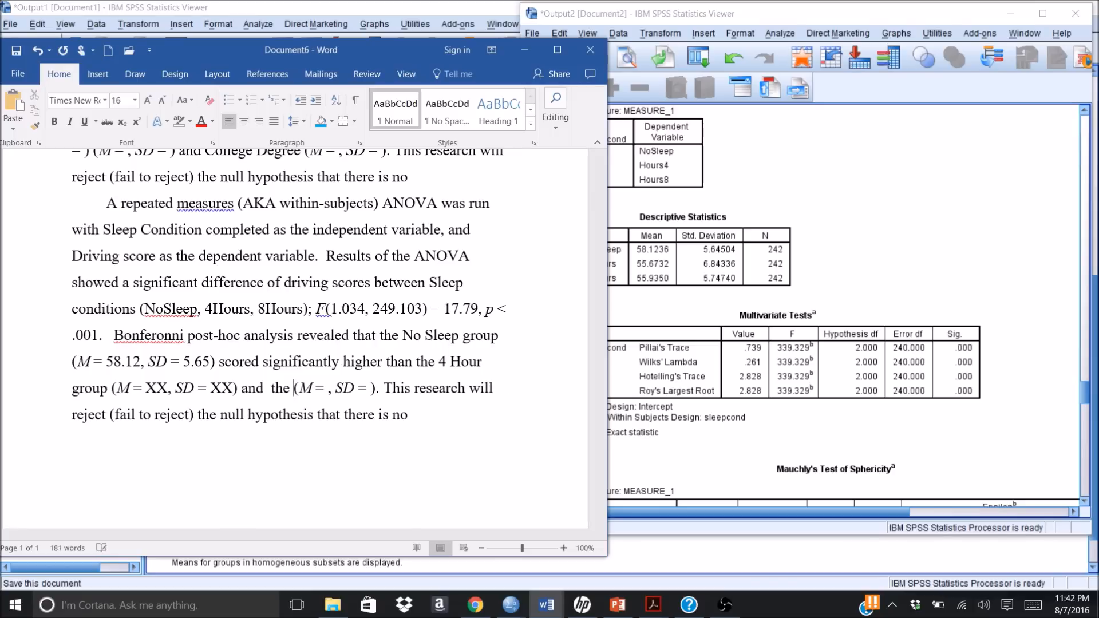
pyautogui.write('8 ')
pyautogui.write('hour gro')
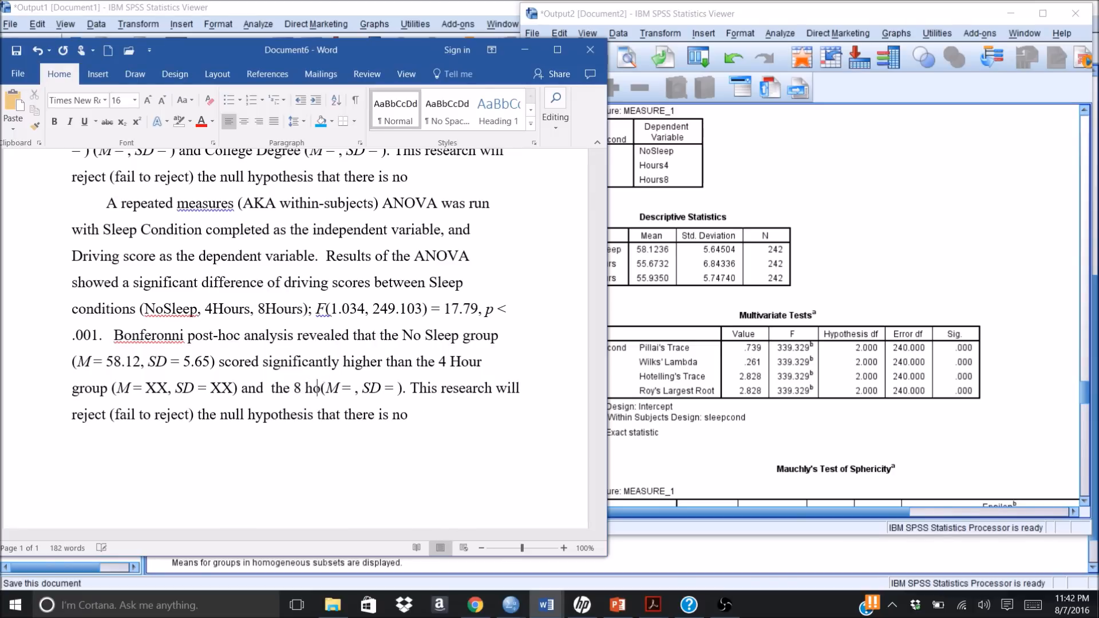
pyautogui.write('up')
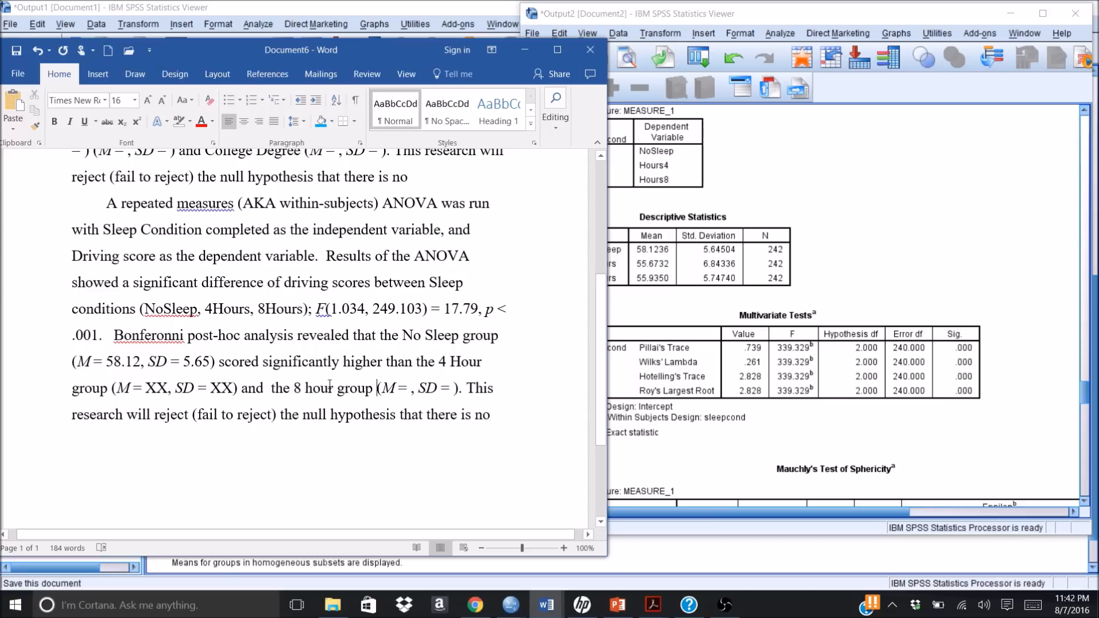
pyautogui.click(465, 387)
pyautogui.click(271, 388)
pyautogui.press('BackSpace')
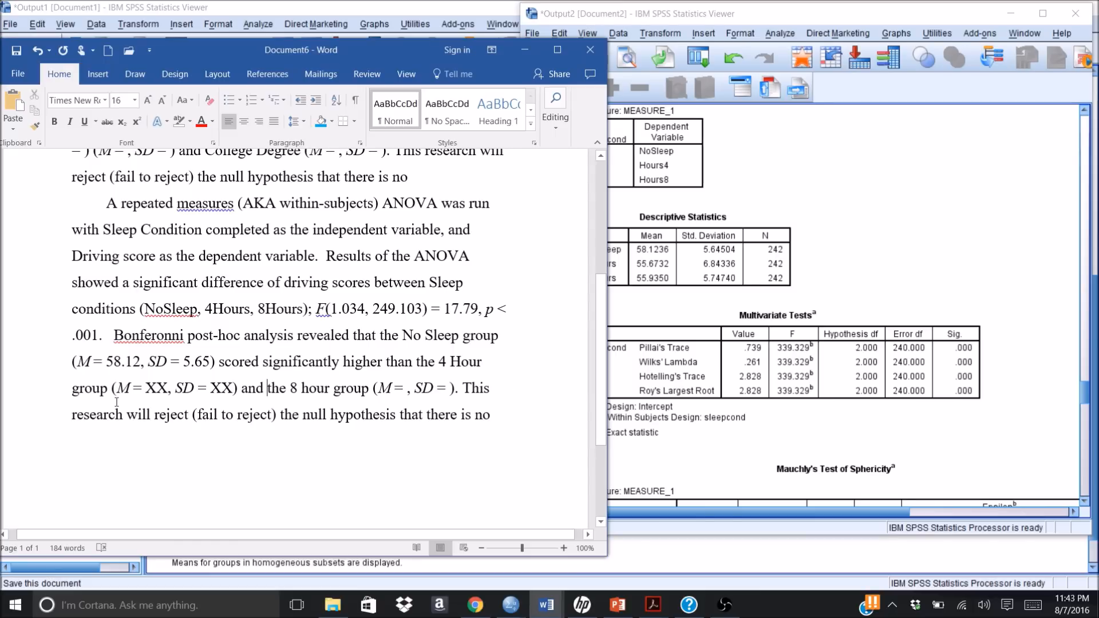
# Step: Delete the "(fail to reject)" alternative so the closing sentence reads "This research will reject the null hypothesis"
pyautogui.click(281, 414)
pyautogui.press('BackSpace')
pyautogui.press('BackSpace')
pyautogui.press('BackSpace')
pyautogui.press('BackSpace')
pyautogui.press('BackSpace')
pyautogui.press('BackSpace')
pyautogui.press('BackSpace')
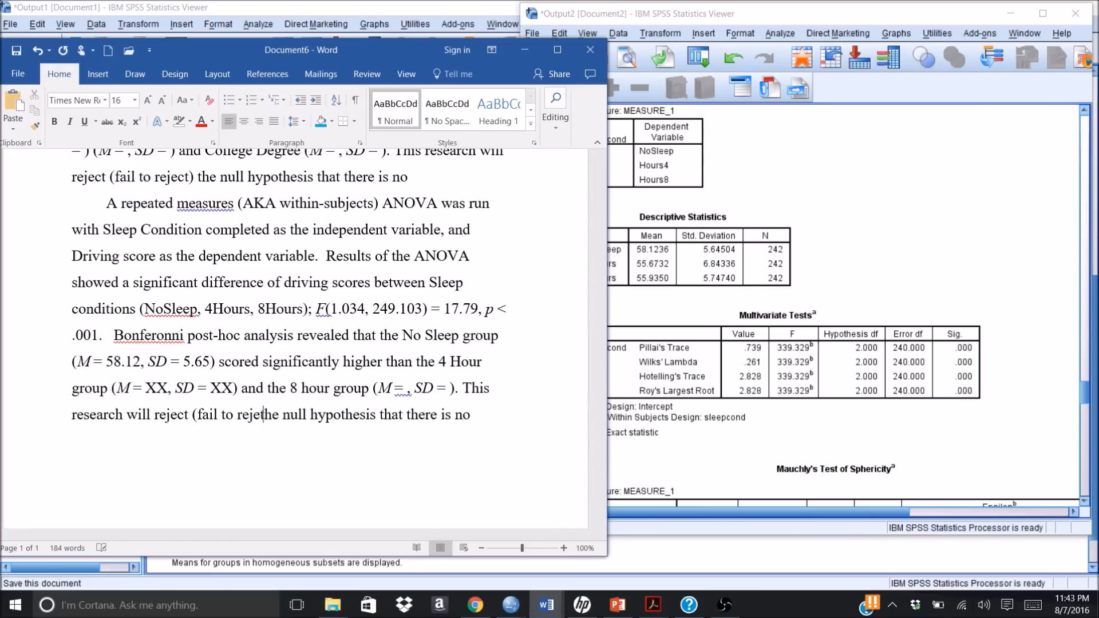
pyautogui.press('BackSpace')
pyautogui.press('BackSpace')
pyautogui.press('BackSpace')
pyautogui.press('BackSpace')
pyautogui.press('BackSpace')
pyautogui.press('BackSpace')
pyautogui.press('BackSpace')
pyautogui.press('BackSpace')
pyautogui.press('BackSpace')
pyautogui.press('BackSpace')
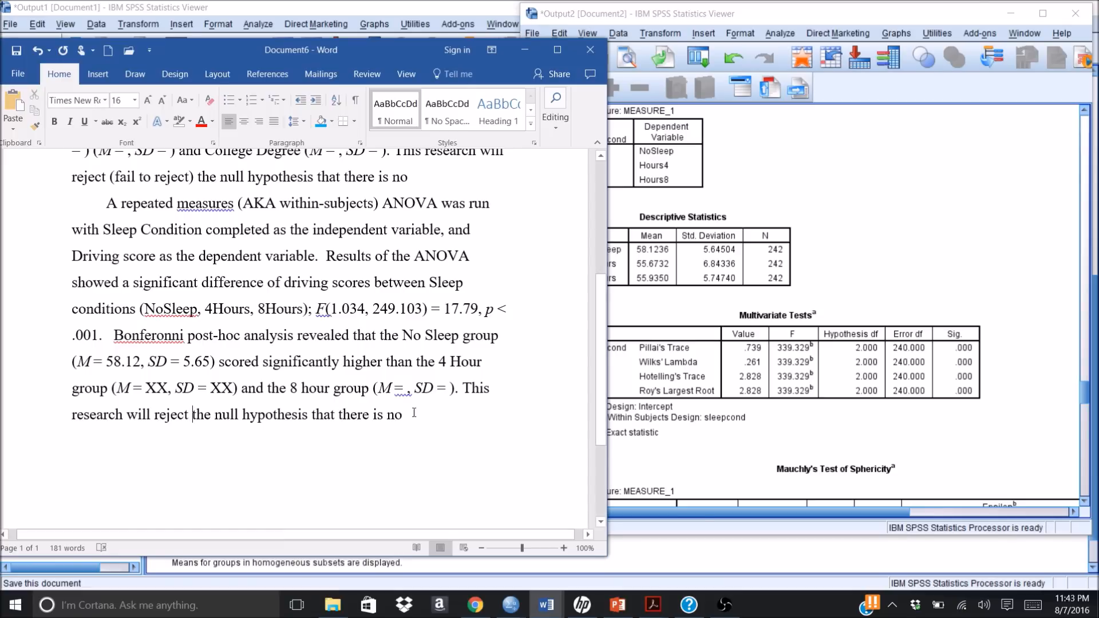
# Step: Complete the closing sentence after "there is no" with "difference in driving scores for sleep conditions."
pyautogui.write('di')
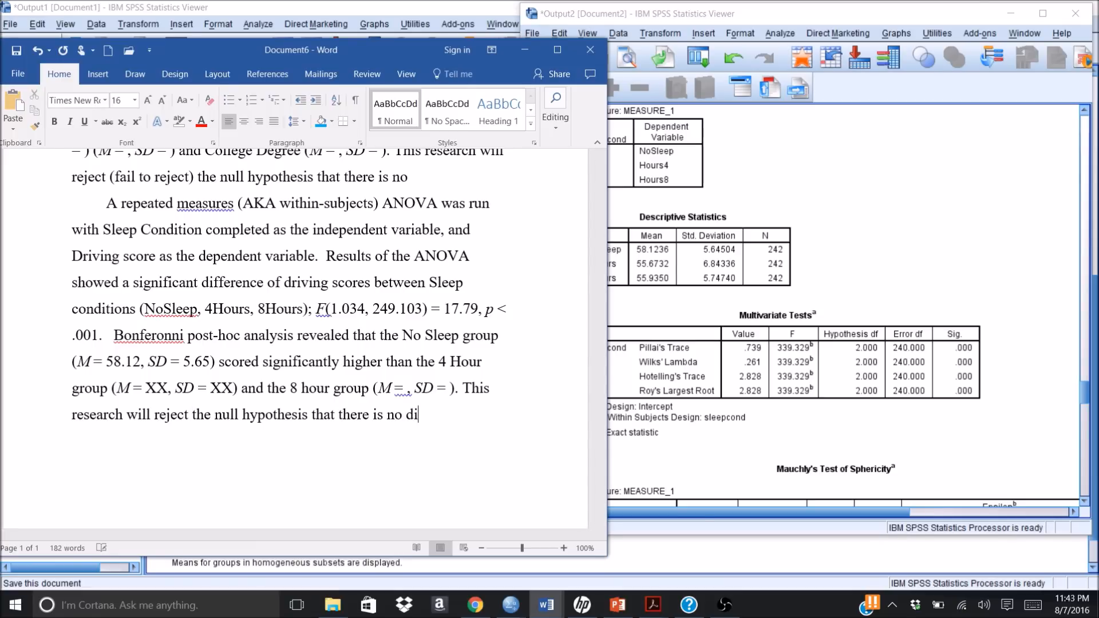
pyautogui.write('fference in dri')
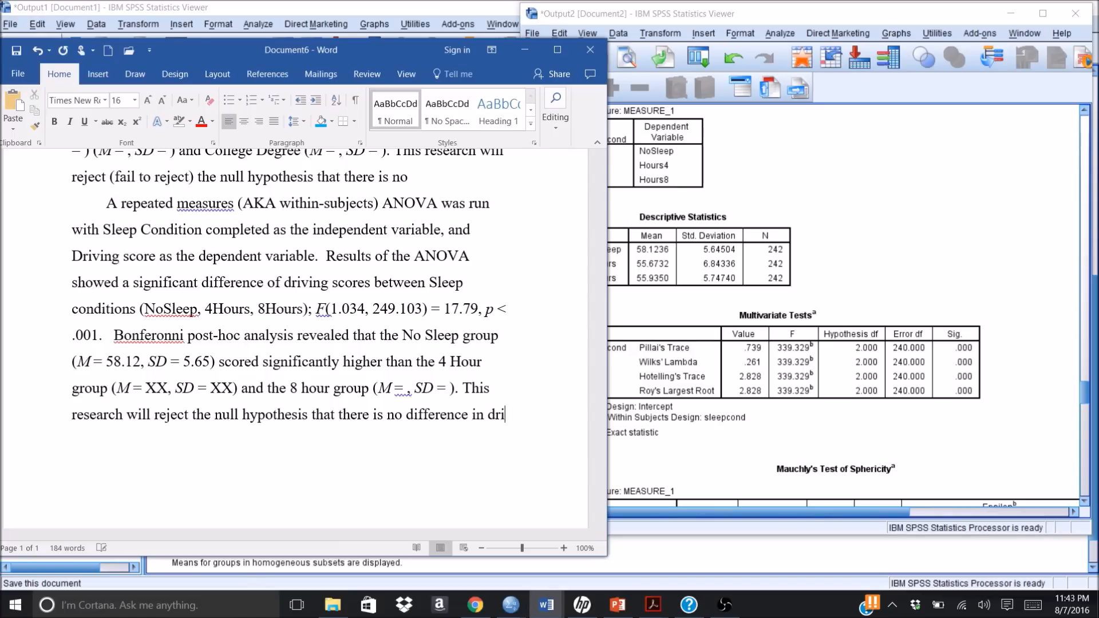
pyautogui.write('ving sco')
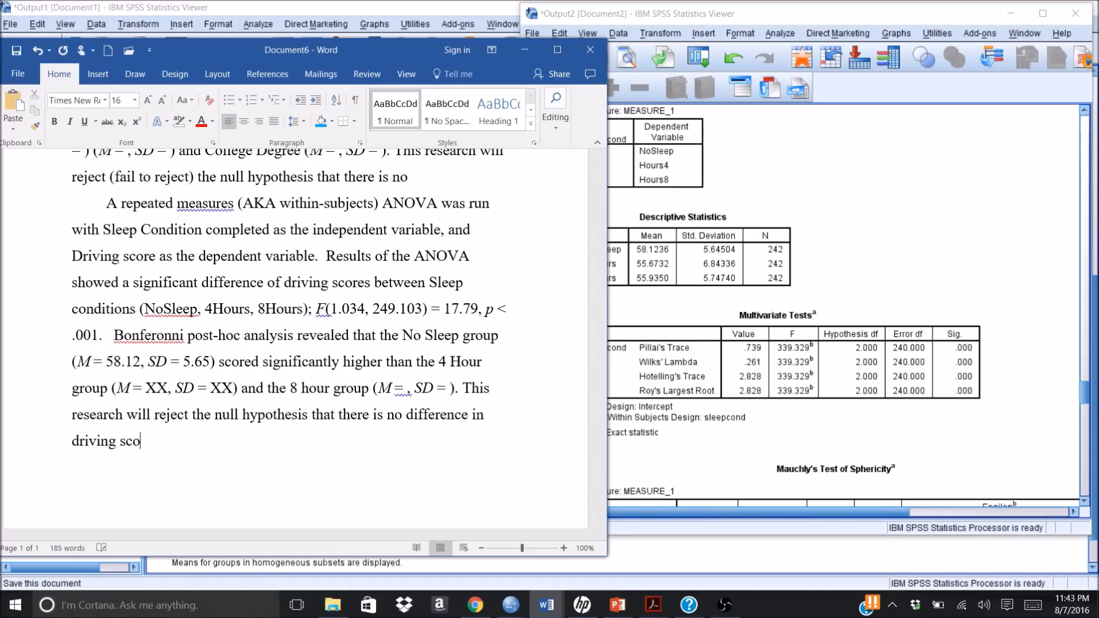
pyautogui.write('res ')
pyautogui.write('on')
pyautogui.press('BackSpace')
pyautogui.press('BackSpace')
pyautogui.press('BackSpace')
pyautogui.write('for sleep conditions.')
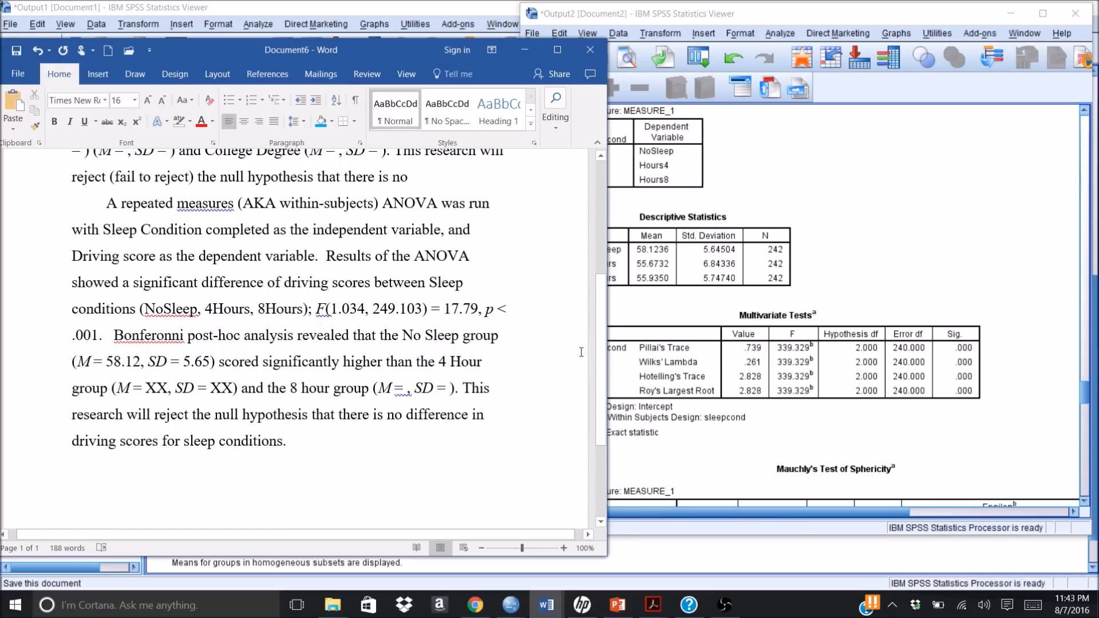
# Step: Switch to the SPSS Data Editor window of the Untitled2 [DataSet2] sleep data and select an empty cell
pyautogui.click(850, 245)
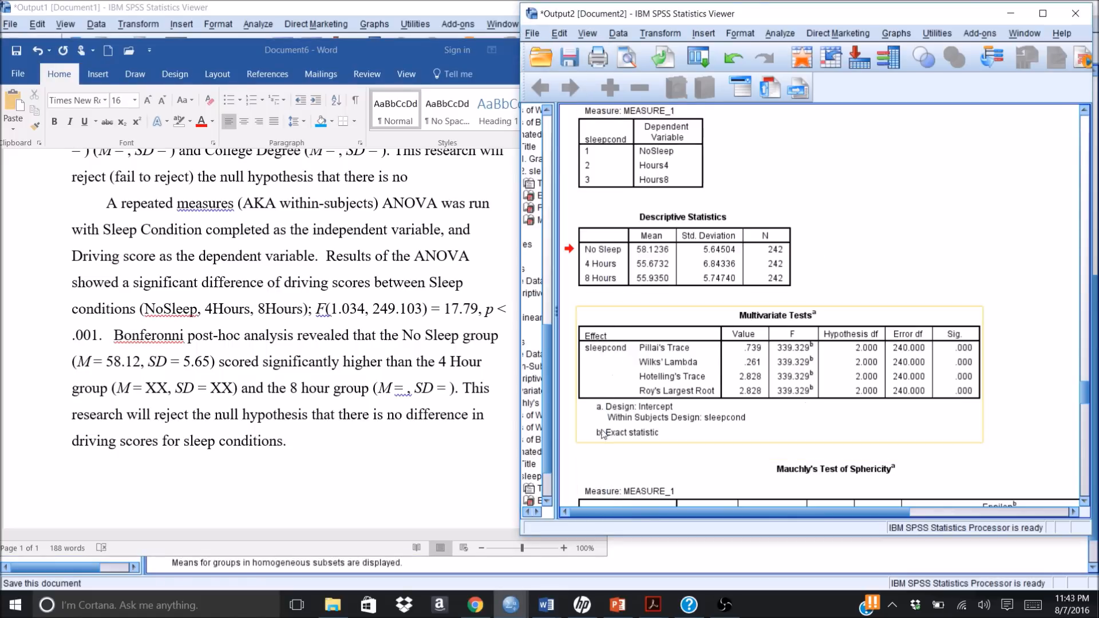
pyautogui.click(513, 611)
pyautogui.click(511, 605)
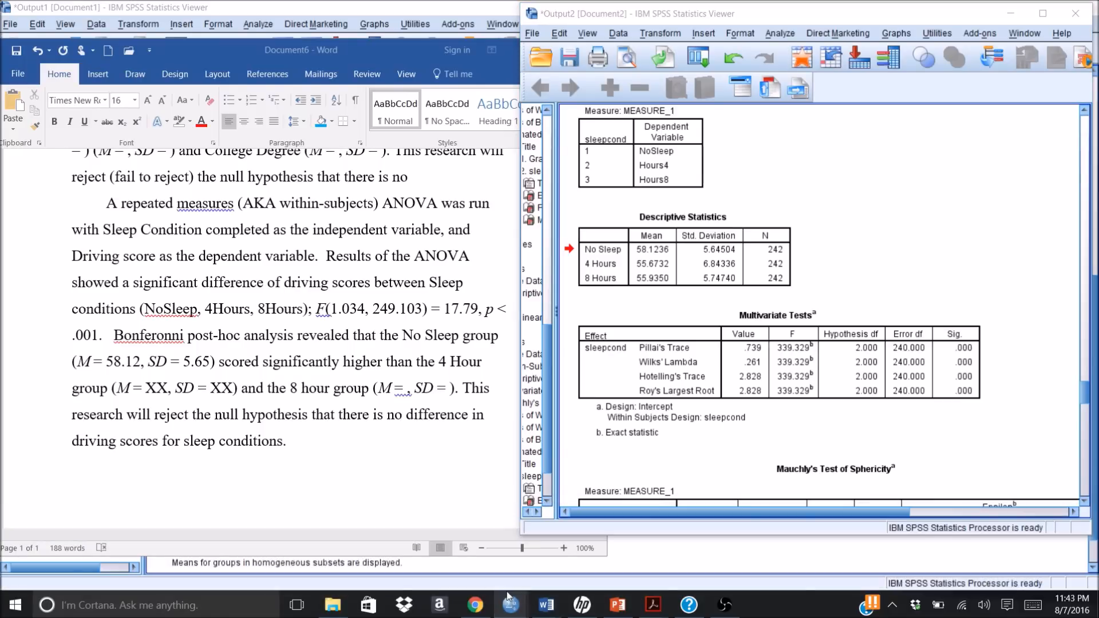
pyautogui.click(510, 605)
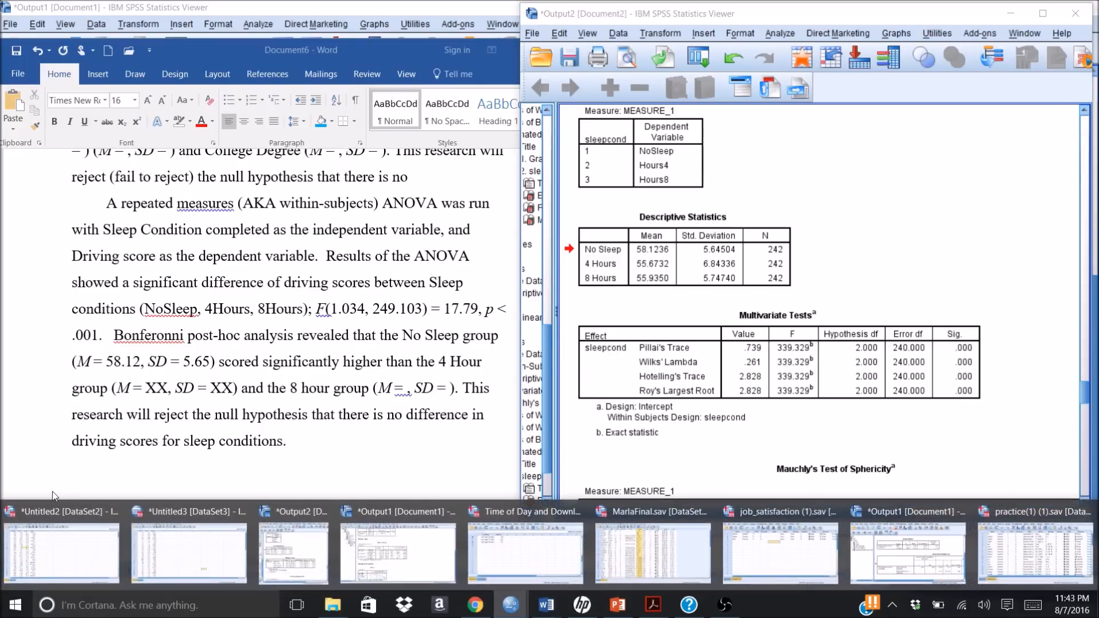
pyautogui.click(58, 528)
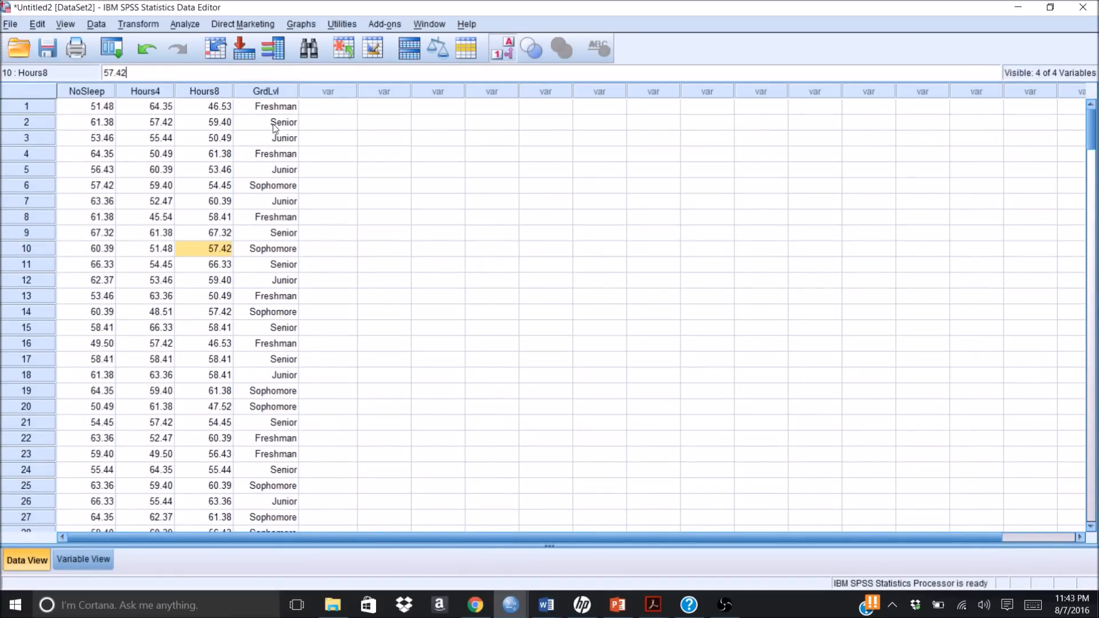
pyautogui.click(381, 246)
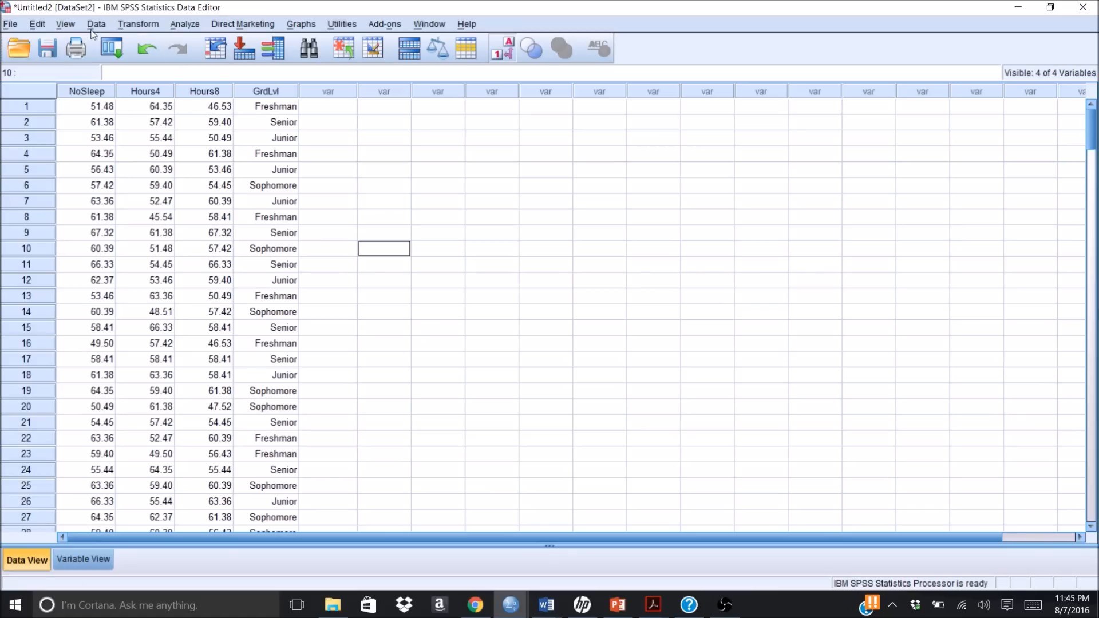
# Step: Start a Compute Variable transformation with AVGSleep as the target variable
pyautogui.click(178, 24)
pyautogui.moveTo(150, 24)
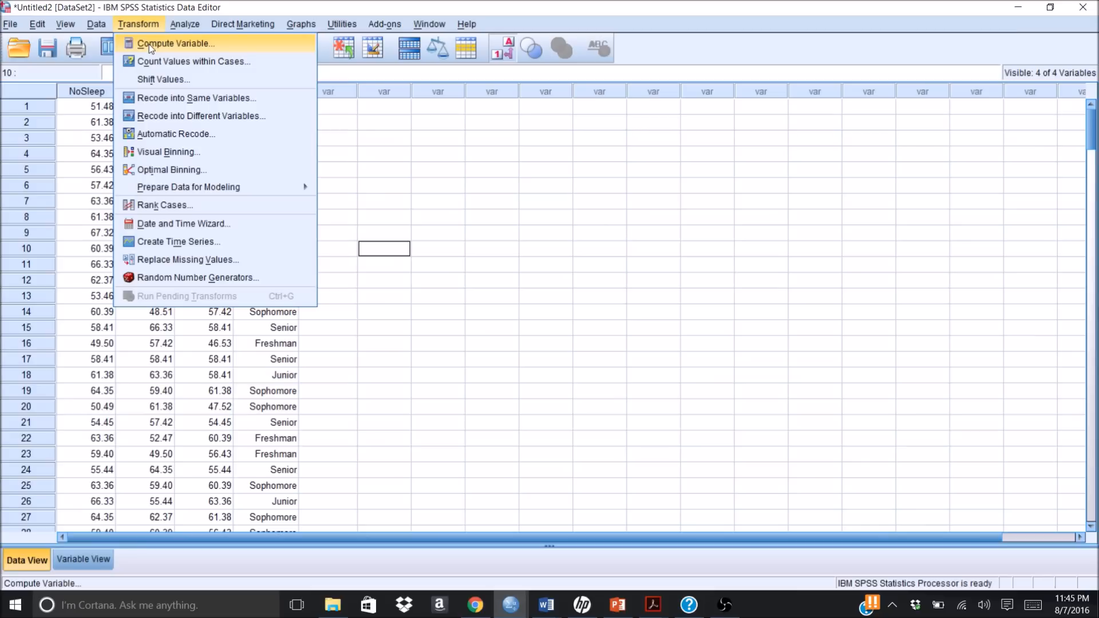
pyautogui.click(149, 44)
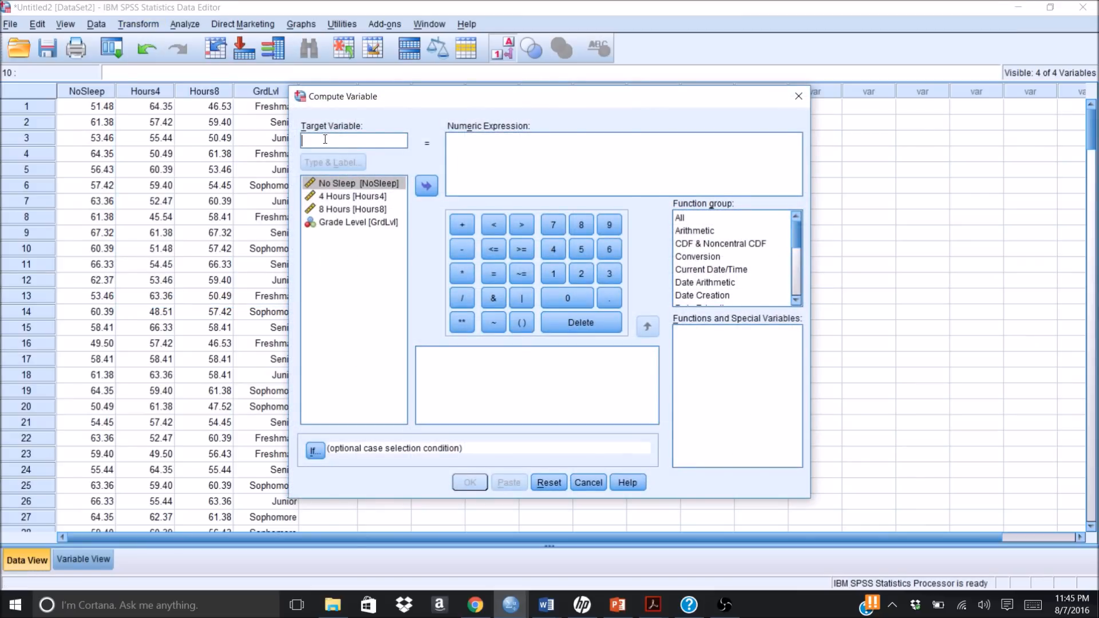
pyautogui.write('AVGSleep')
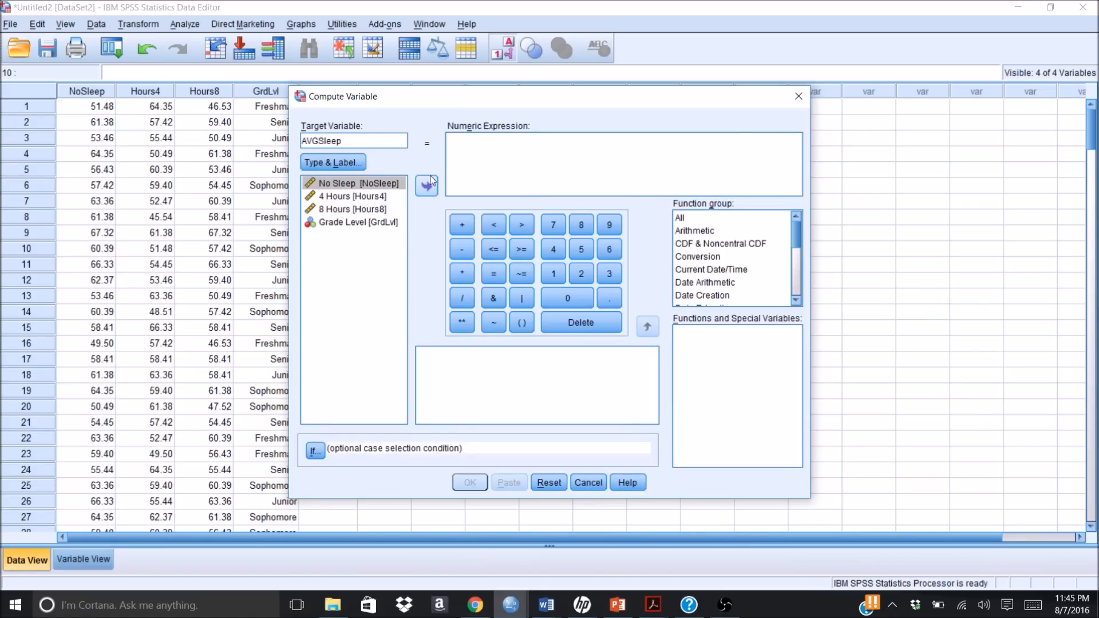
# Step: Build the numeric expression as the parenthesized sum (NoSleep + Hours4 + Hours8)
pyautogui.click(522, 322)
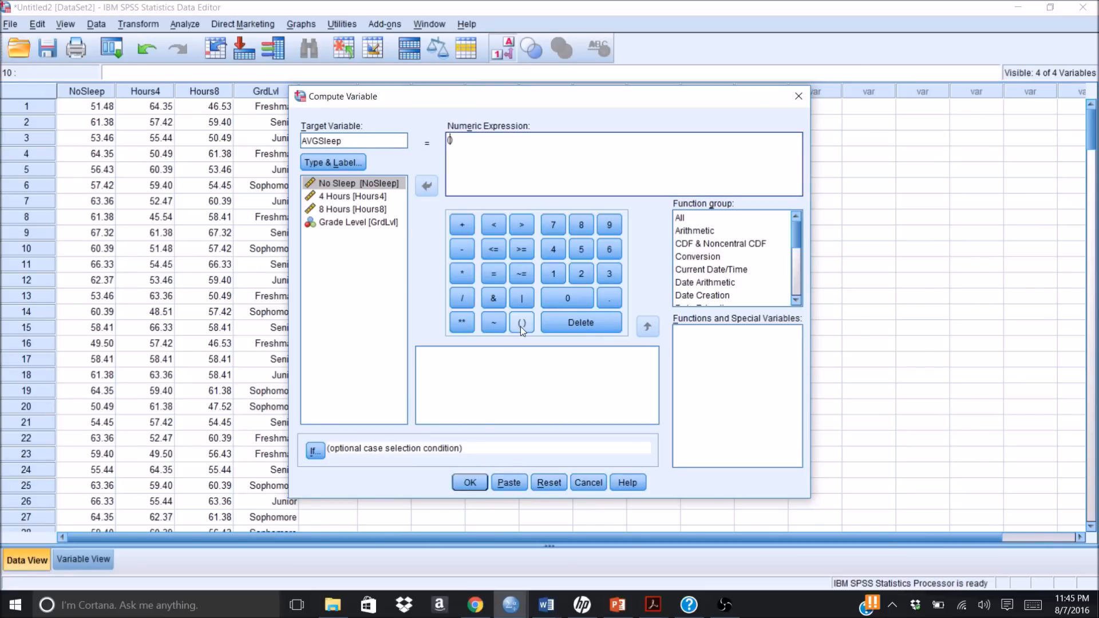
pyautogui.doubleClick(333, 183)
pyautogui.click(463, 226)
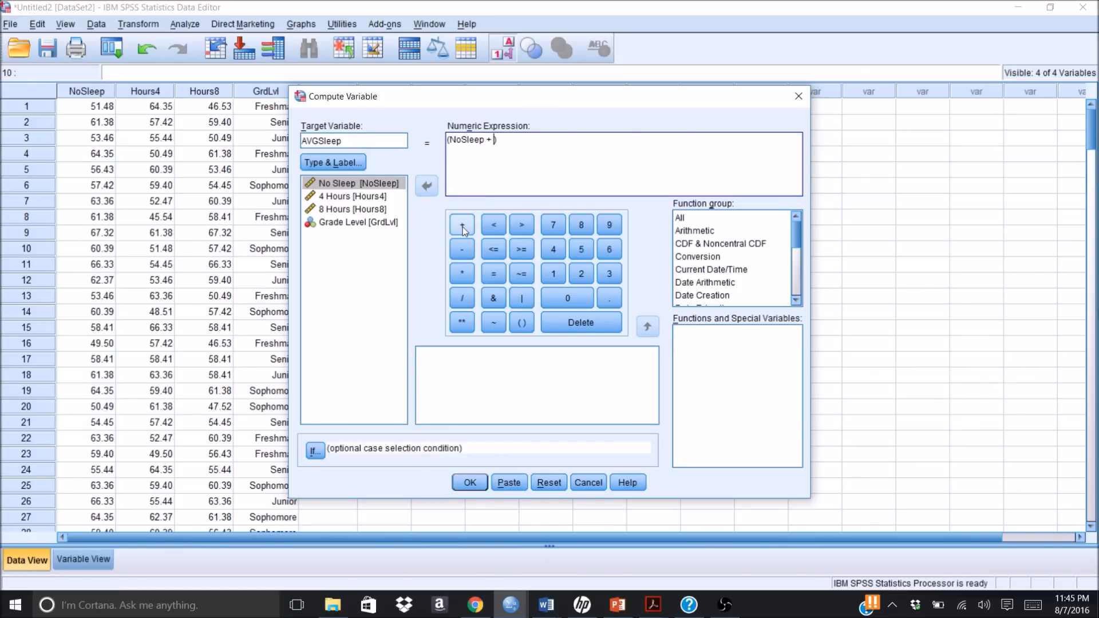
pyautogui.click(376, 198)
pyautogui.doubleClick(375, 198)
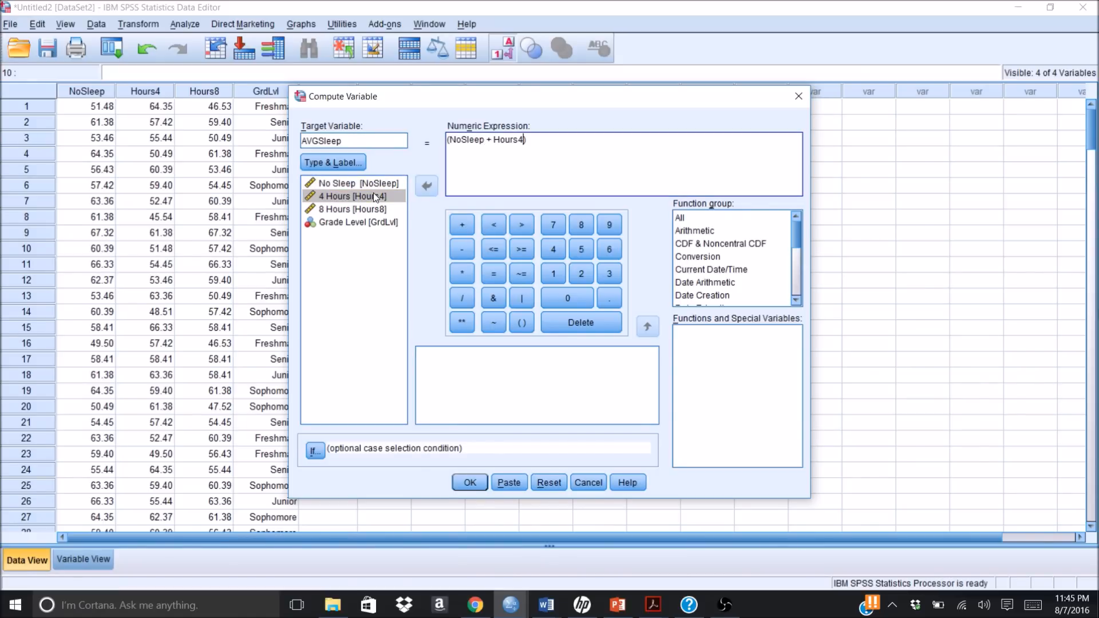
pyautogui.click(463, 228)
pyautogui.doubleClick(383, 211)
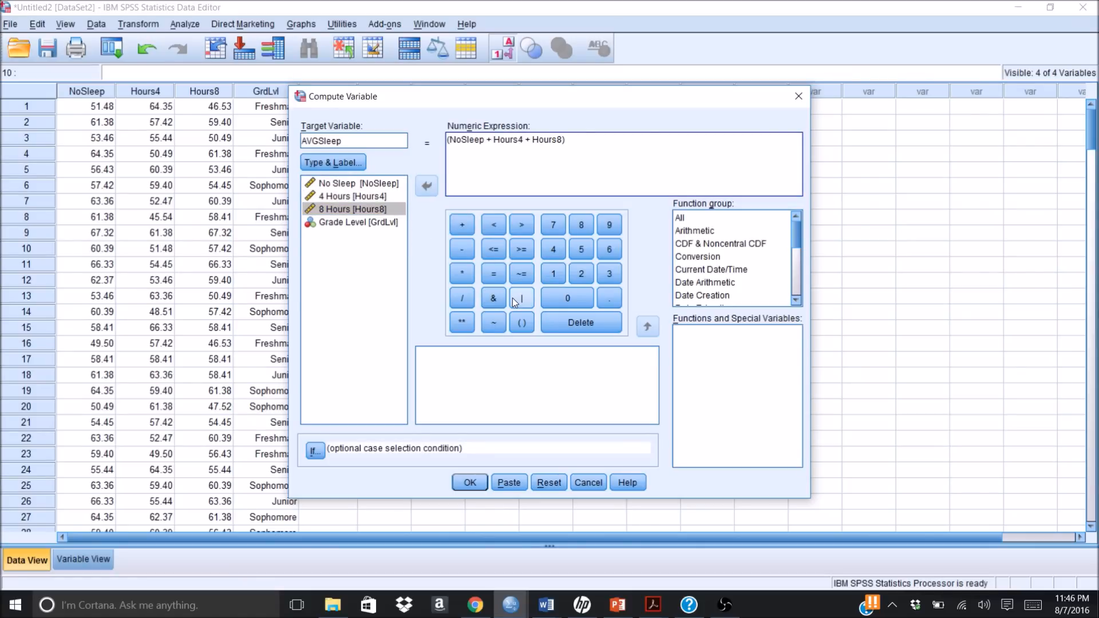
# Step: Add / 3 inside the closing parenthesis of the expression, compute AVGSleep, and clear the output window away from the data
pyautogui.click(462, 298)
pyautogui.click(609, 275)
pyautogui.click(587, 140)
pyautogui.click(470, 483)
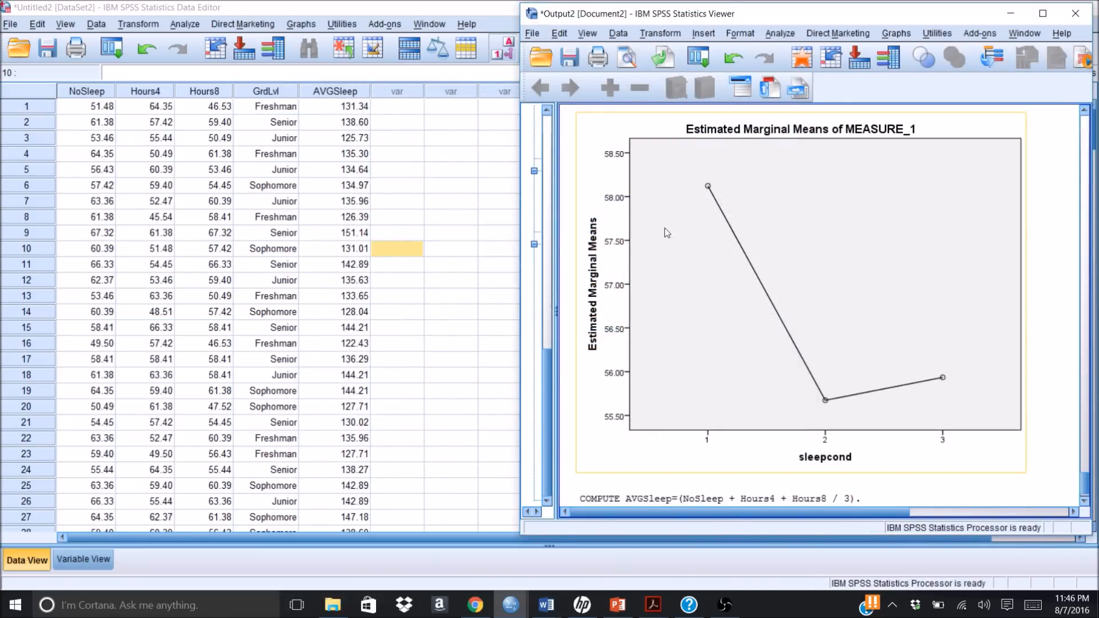
pyautogui.click(1032, 491)
pyautogui.click(1010, 14)
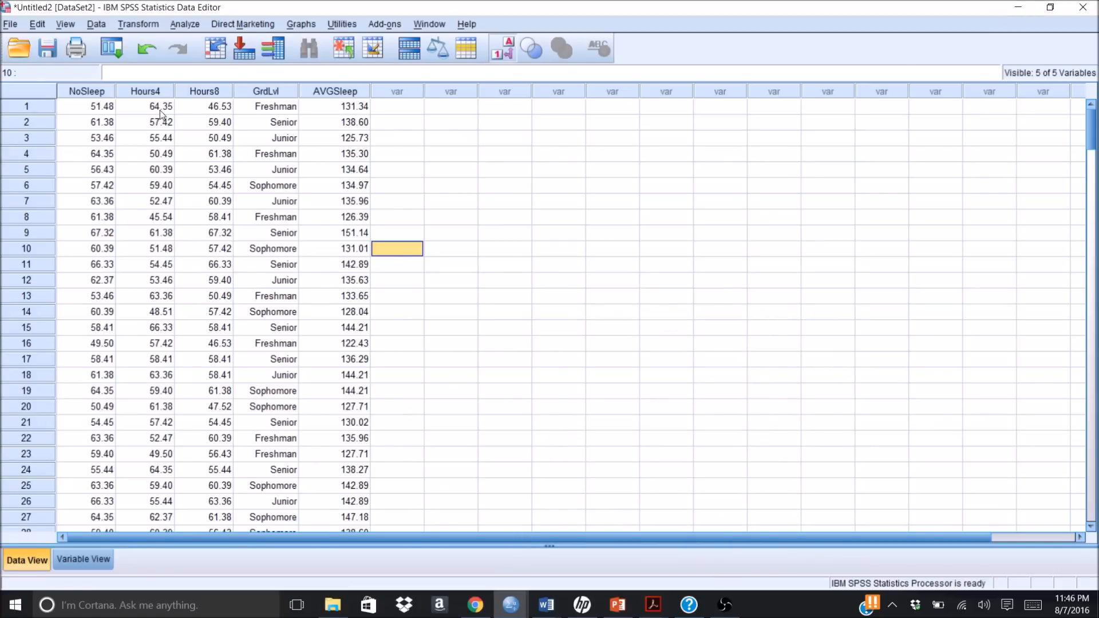
# Step: Check the numeric codes behind the GrdLvl value labels and review the definitions of the dataset's variables
pyautogui.click(507, 51)
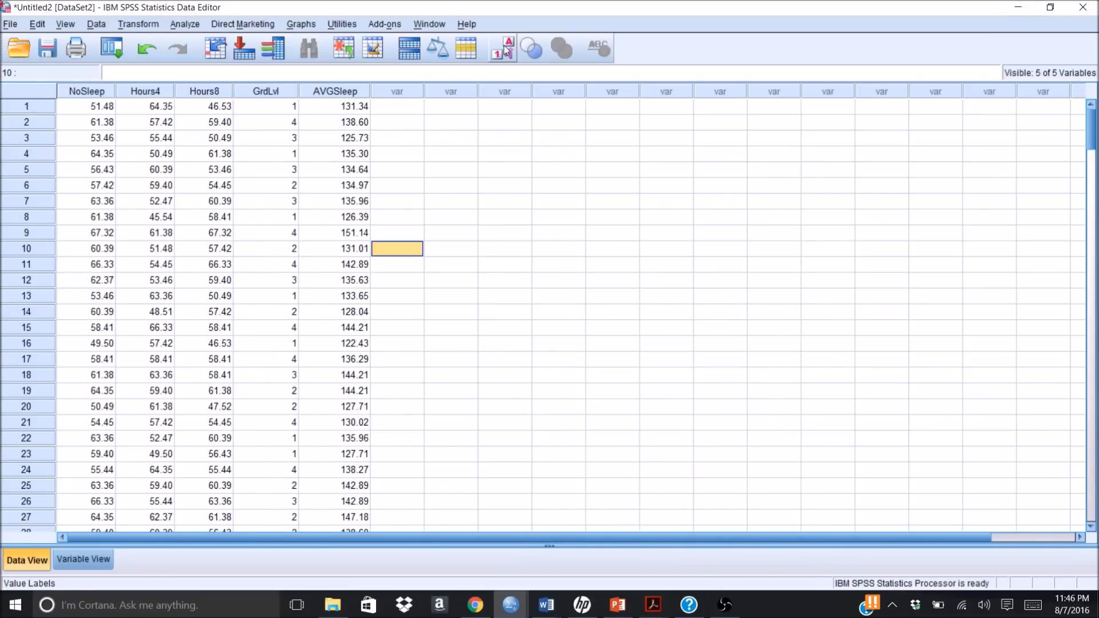
pyautogui.click(506, 50)
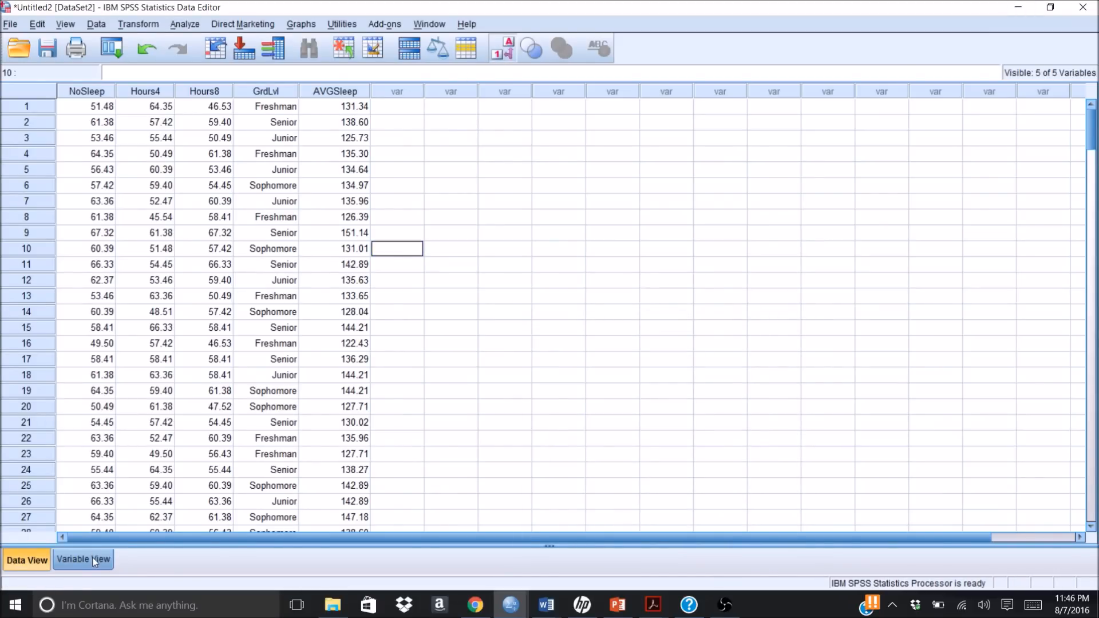
pyautogui.click(95, 561)
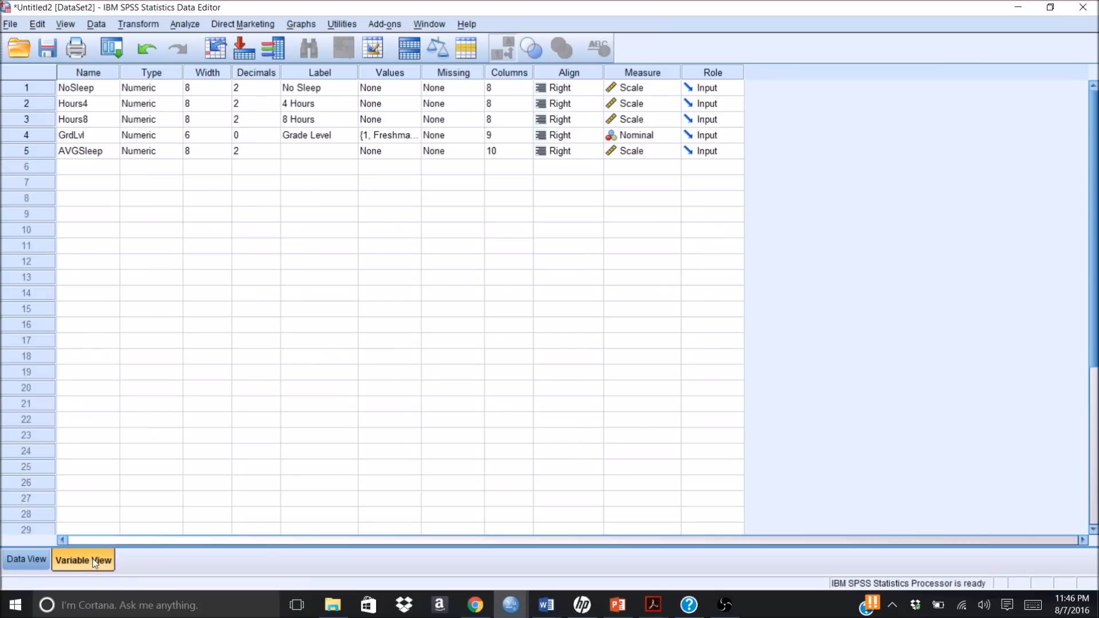
pyautogui.click(29, 558)
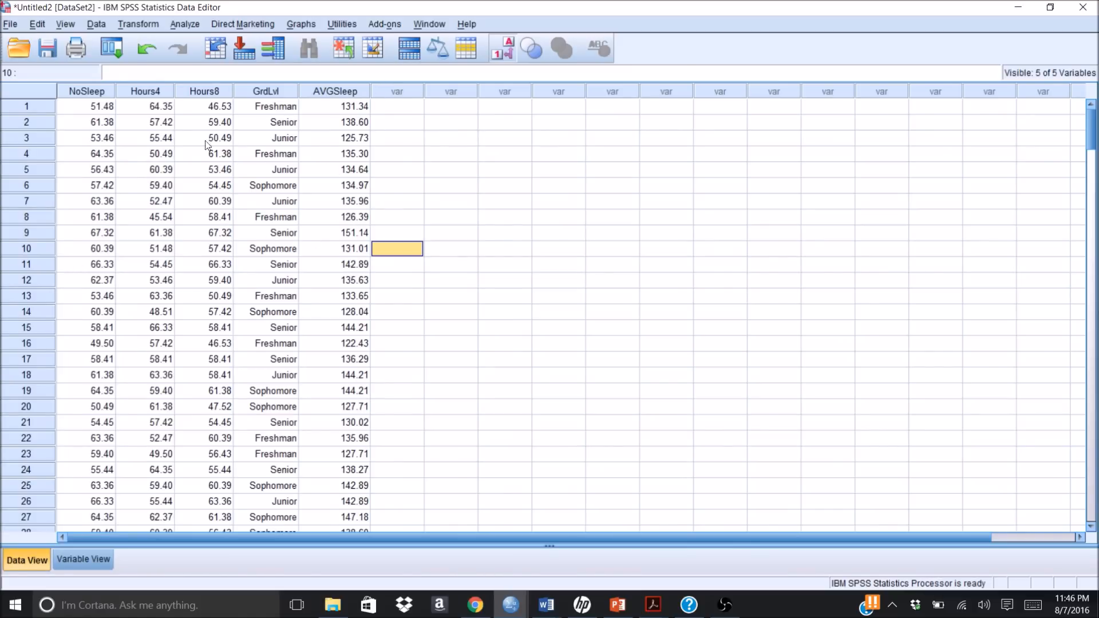
# Step: Switch to Word's Document5 to compare the averaging formulas with /3 inside and outside the parentheses
pyautogui.moveTo(102, 104); pyautogui.dragTo(104, 106)
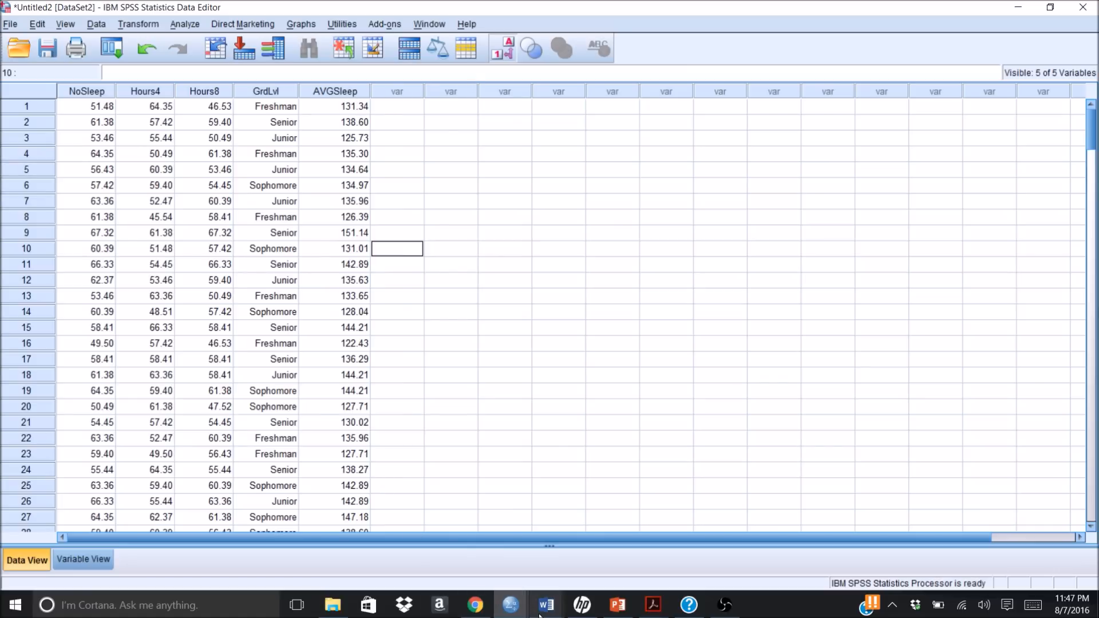
pyautogui.moveTo(547, 606)
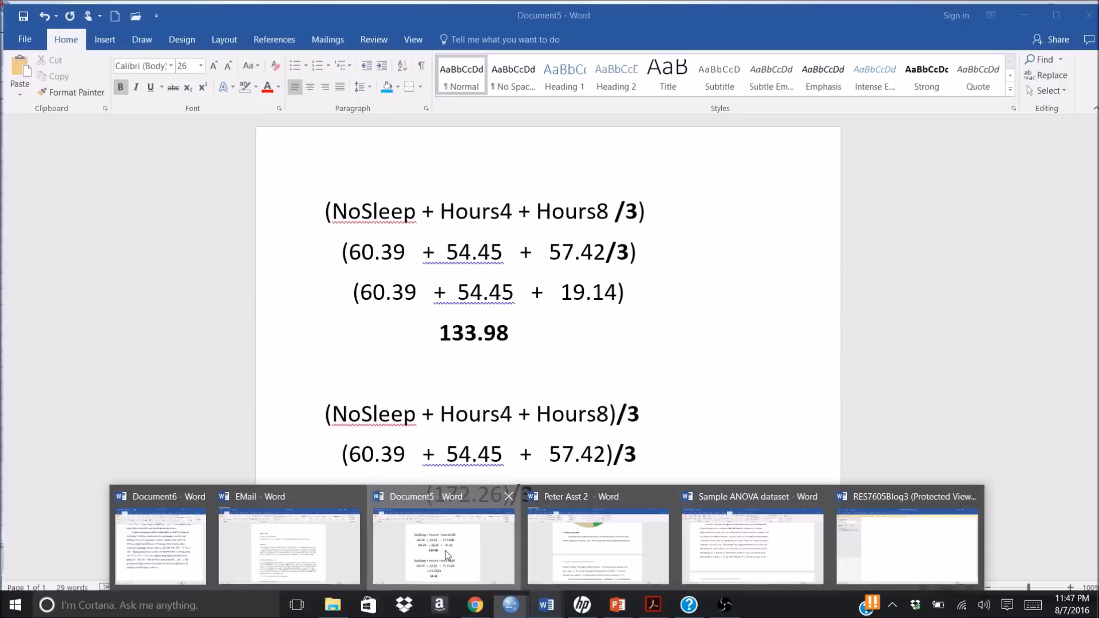
pyautogui.click(445, 550)
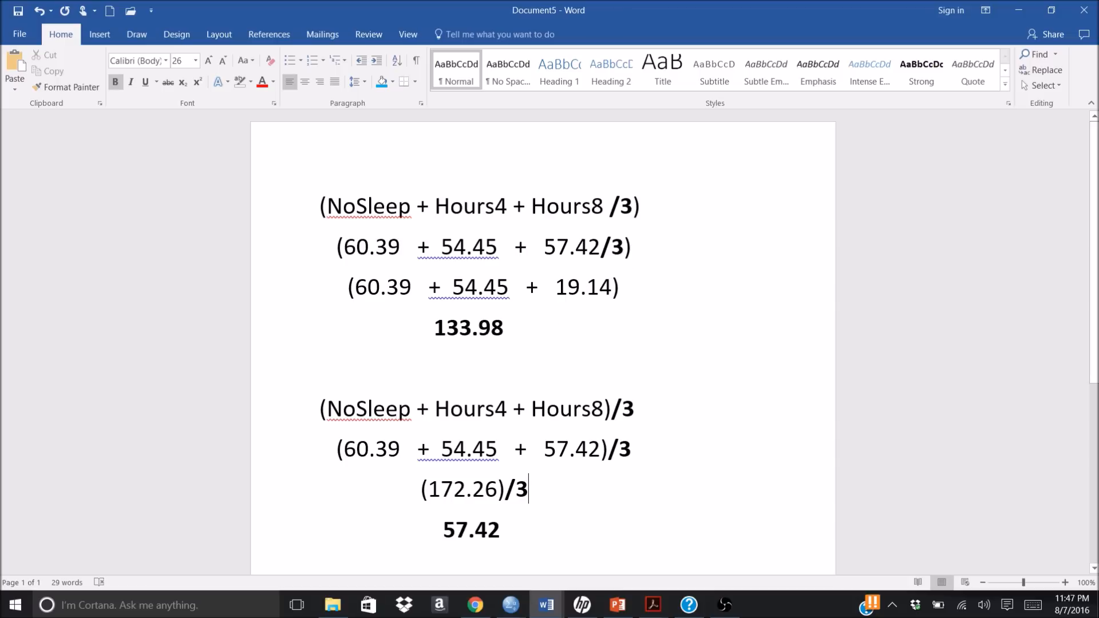
# Step: Switch from Word back to the SPSS Data Editor and select the AVGSleep column
pyautogui.click(602, 288)
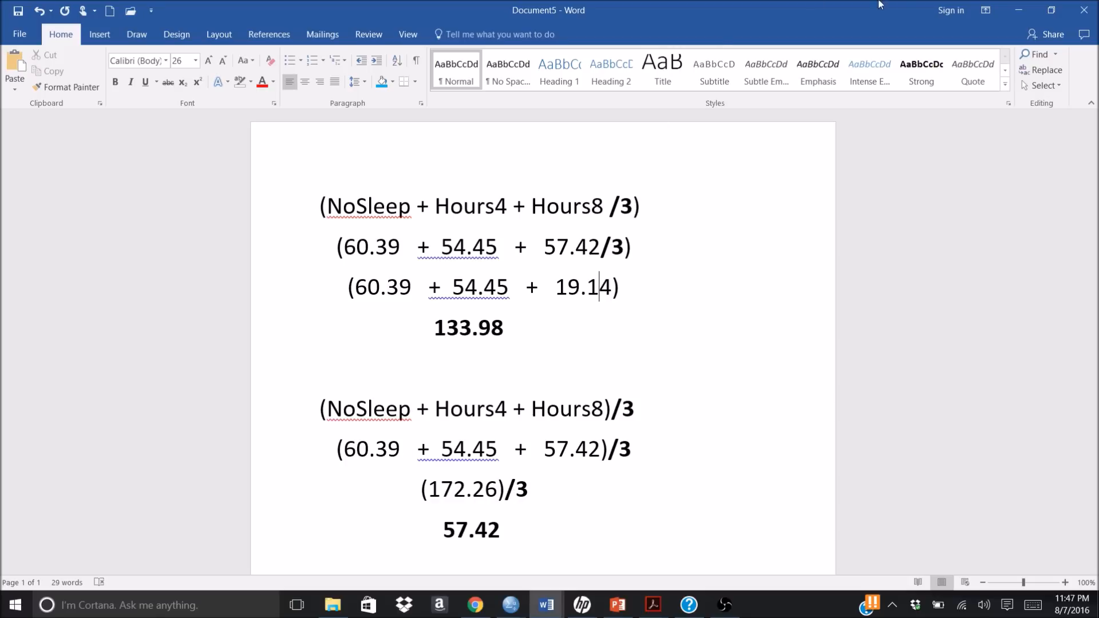
pyautogui.click(1016, 11)
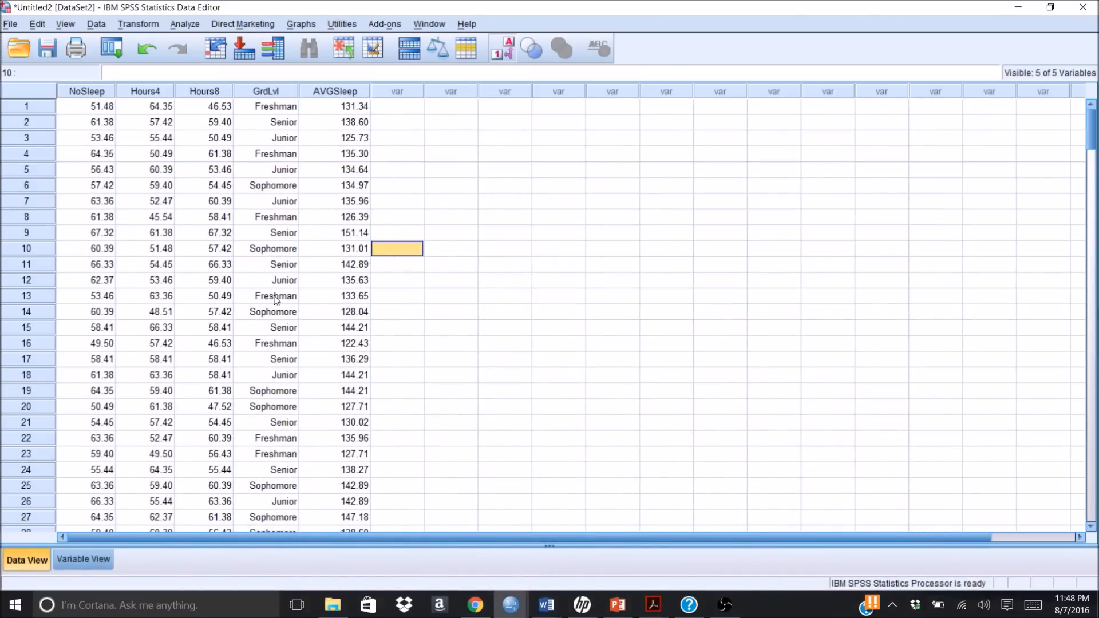
pyautogui.click(323, 91)
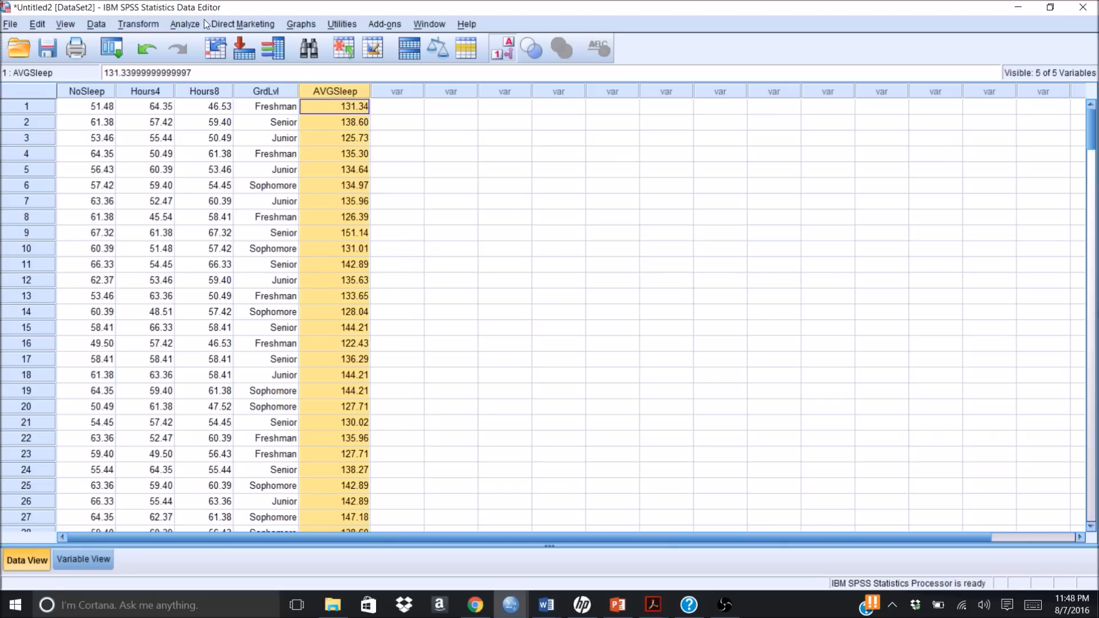
# Step: Recompute AVGSleep with the division outside the parentheses, (NoSleep + Hours4 + Hours8)/3, and overwrite the existing variable
pyautogui.click(139, 24)
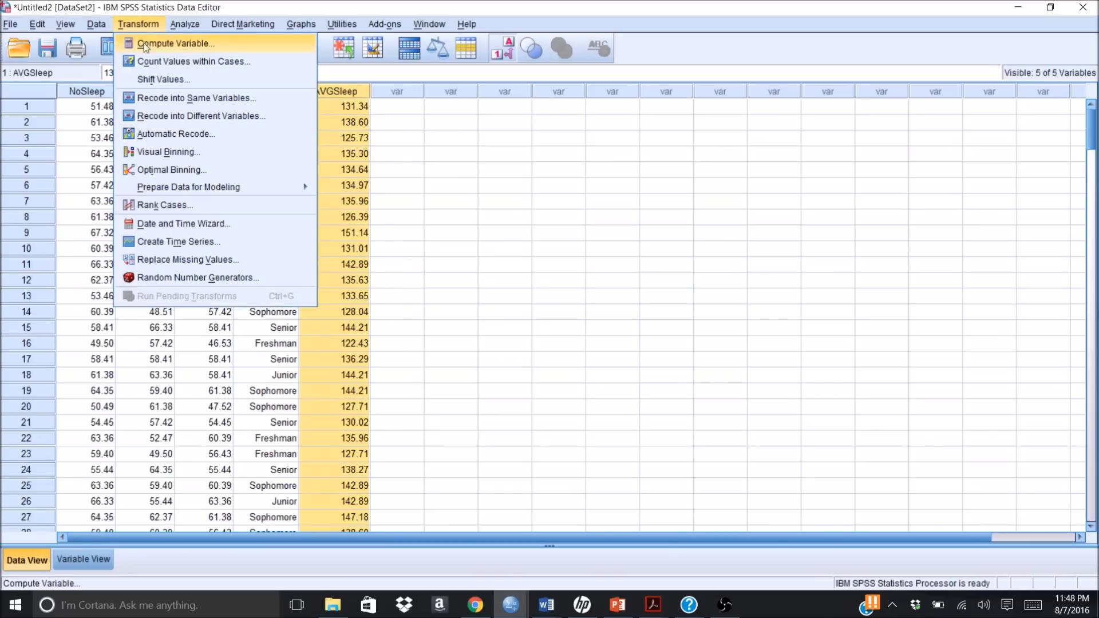
pyautogui.click(144, 46)
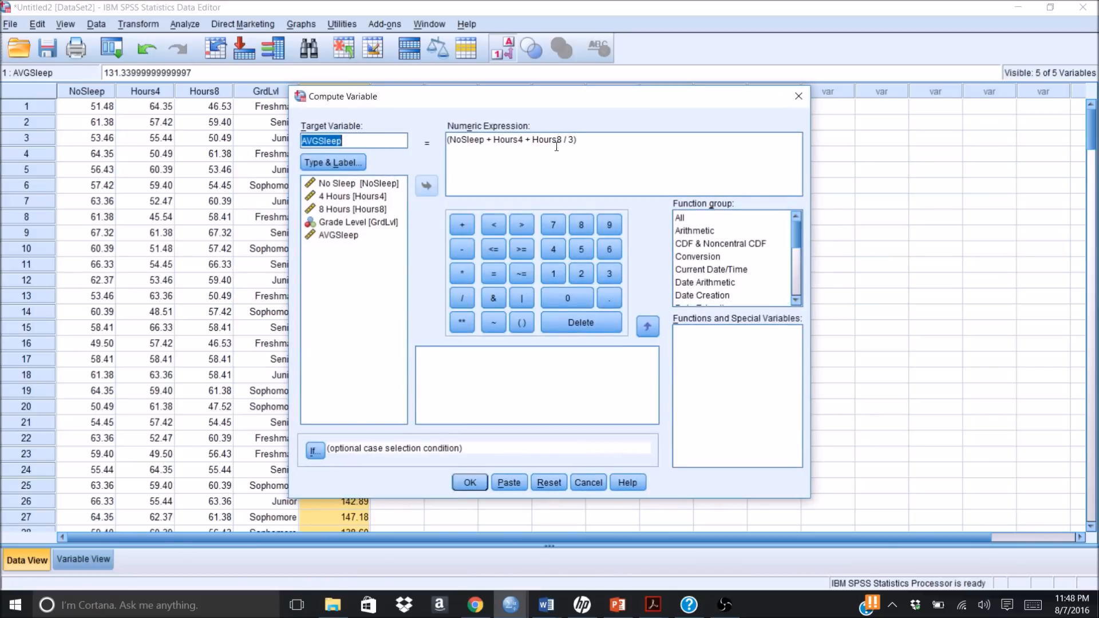
pyautogui.click(575, 140)
pyautogui.press('BackSpace')
pyautogui.press('BackSpace')
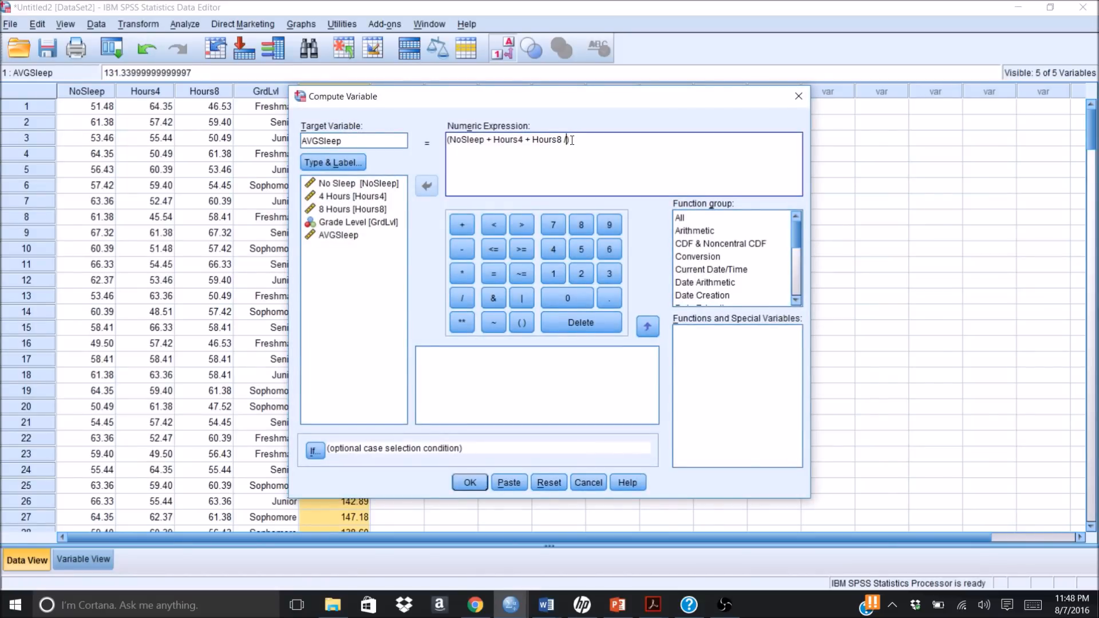
pyautogui.press('BackSpace')
pyautogui.write('/3')
pyautogui.click(469, 485)
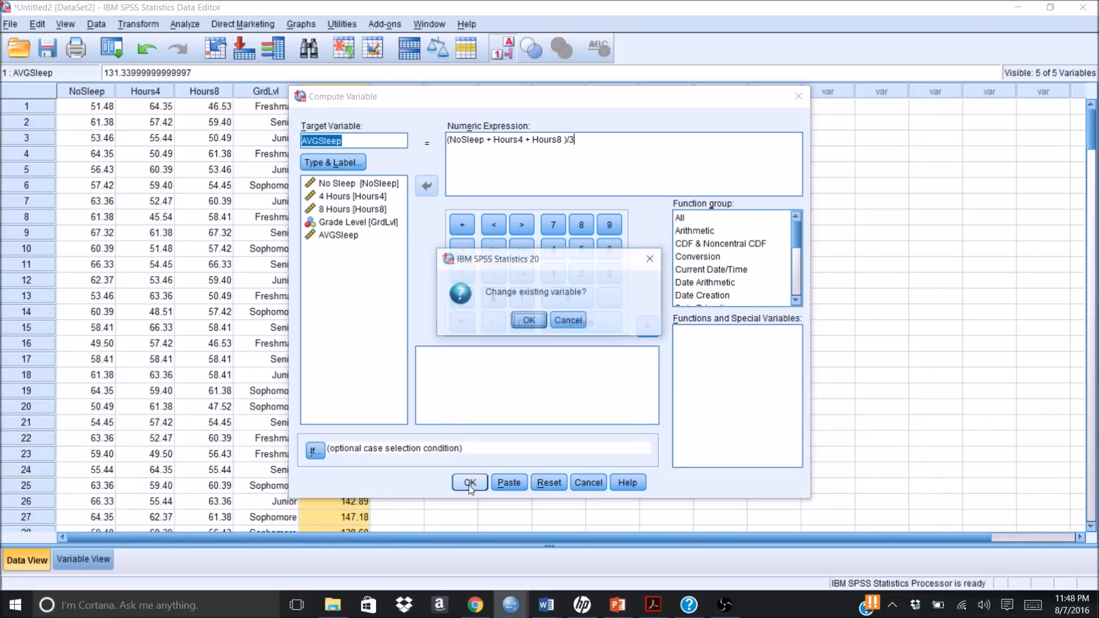
pyautogui.click(538, 323)
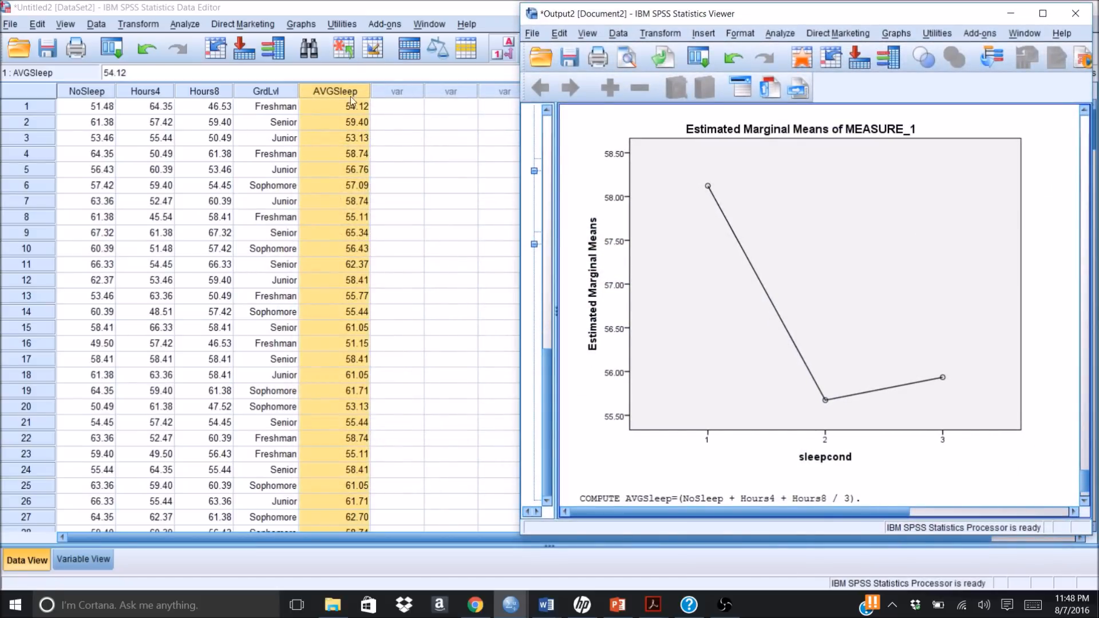
# Step: Minimize the output window to check the recomputed AVGSleep values in the dataset, and deselect the column
pyautogui.click(679, 335)
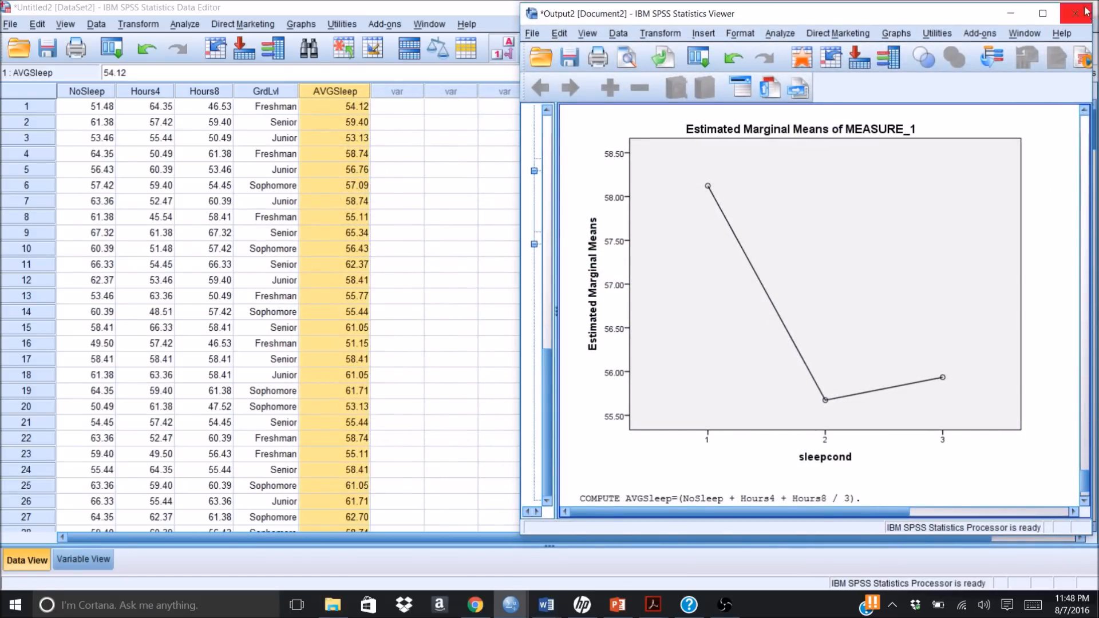
pyautogui.click(1010, 13)
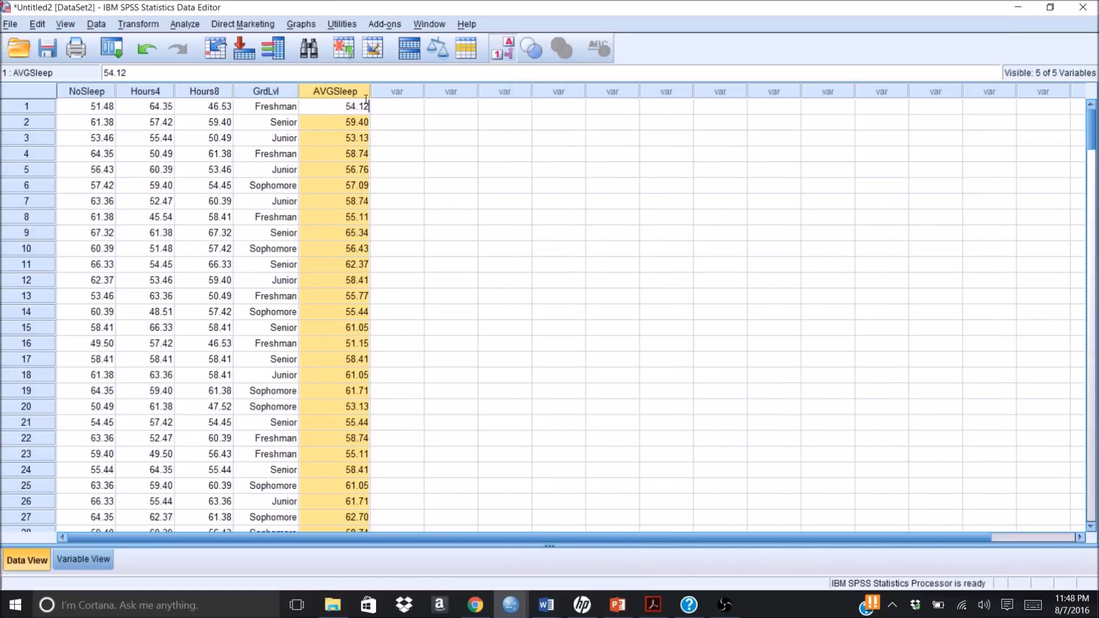
pyautogui.click(444, 191)
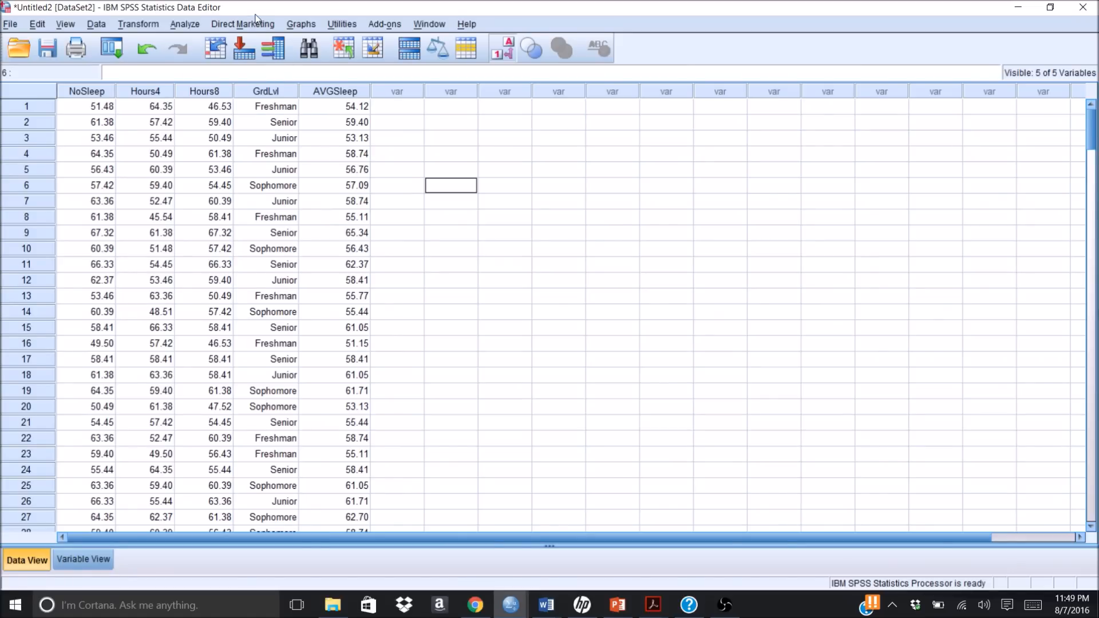
# Step: Set up a One-Way ANOVA with AVGSleep as the dependent variable and Grade Level [GrdLvl] as the factor
pyautogui.click(184, 23)
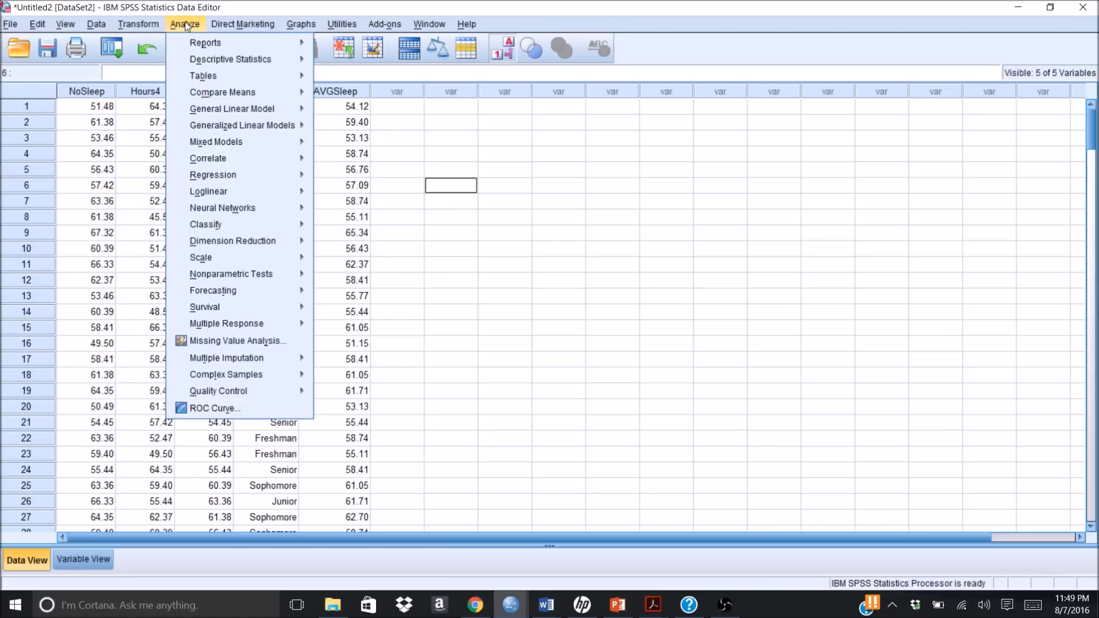
pyautogui.moveTo(205, 94)
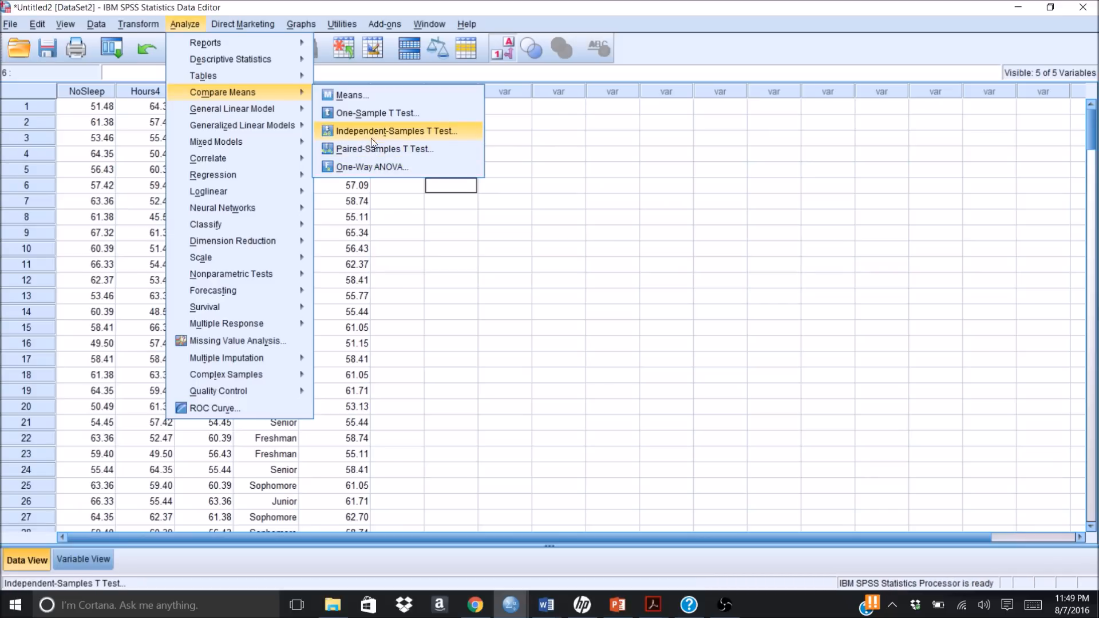
pyautogui.click(374, 167)
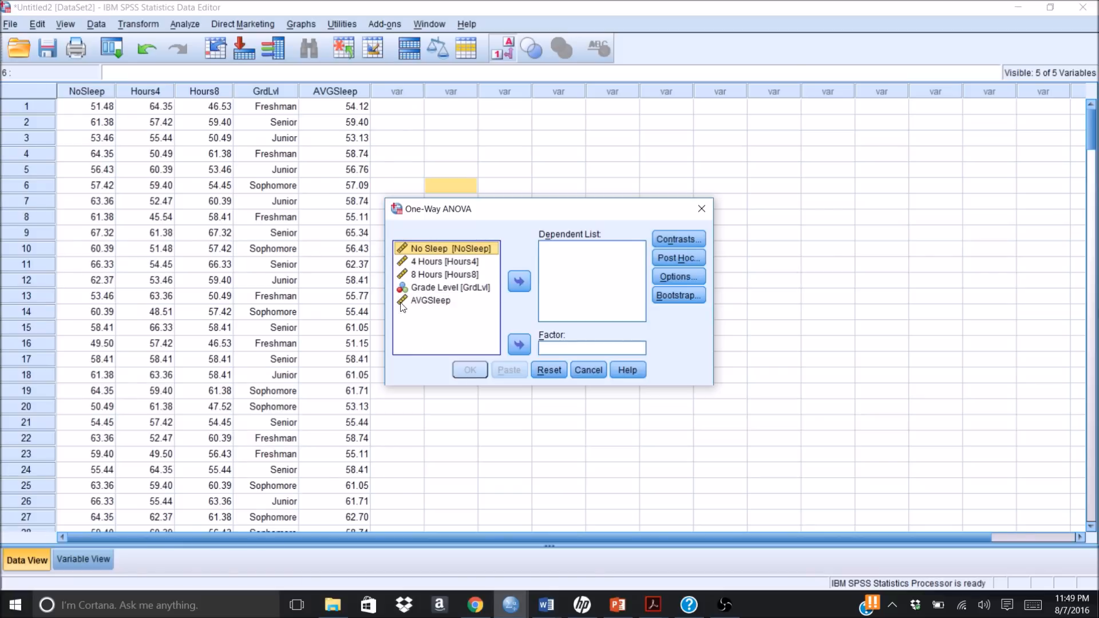
pyautogui.click(427, 301)
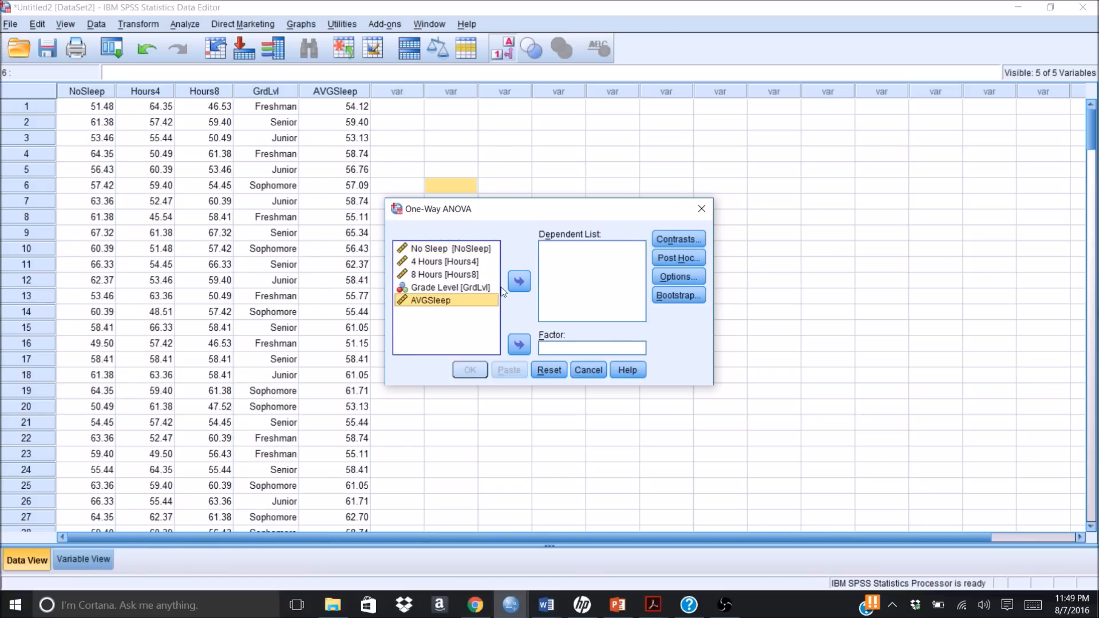
pyautogui.click(519, 282)
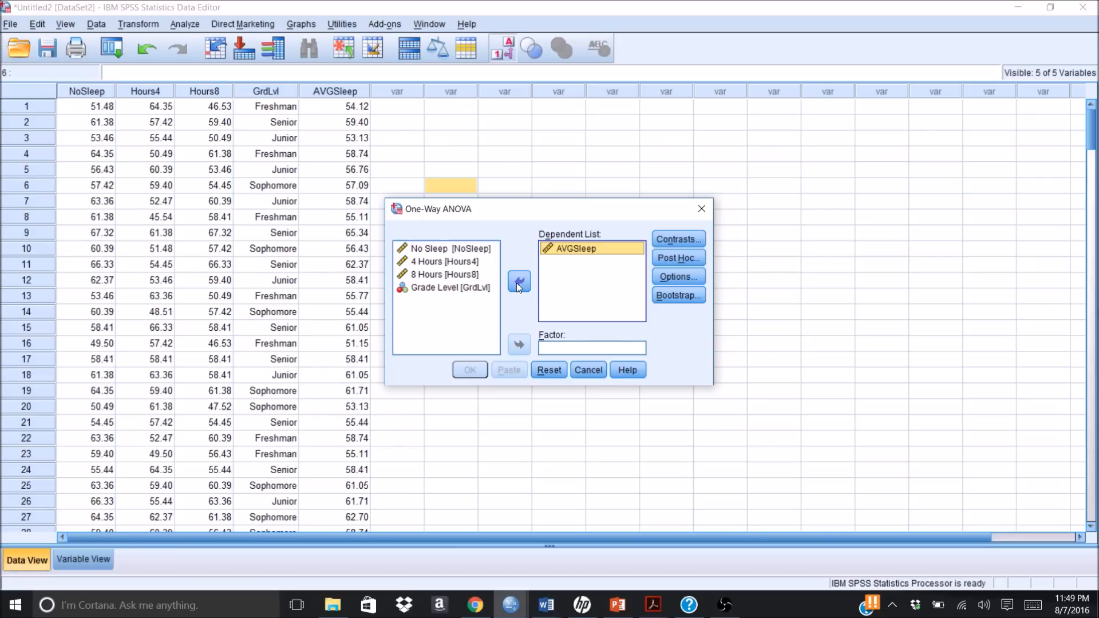
pyautogui.click(448, 288)
pyautogui.click(436, 288)
pyautogui.click(518, 344)
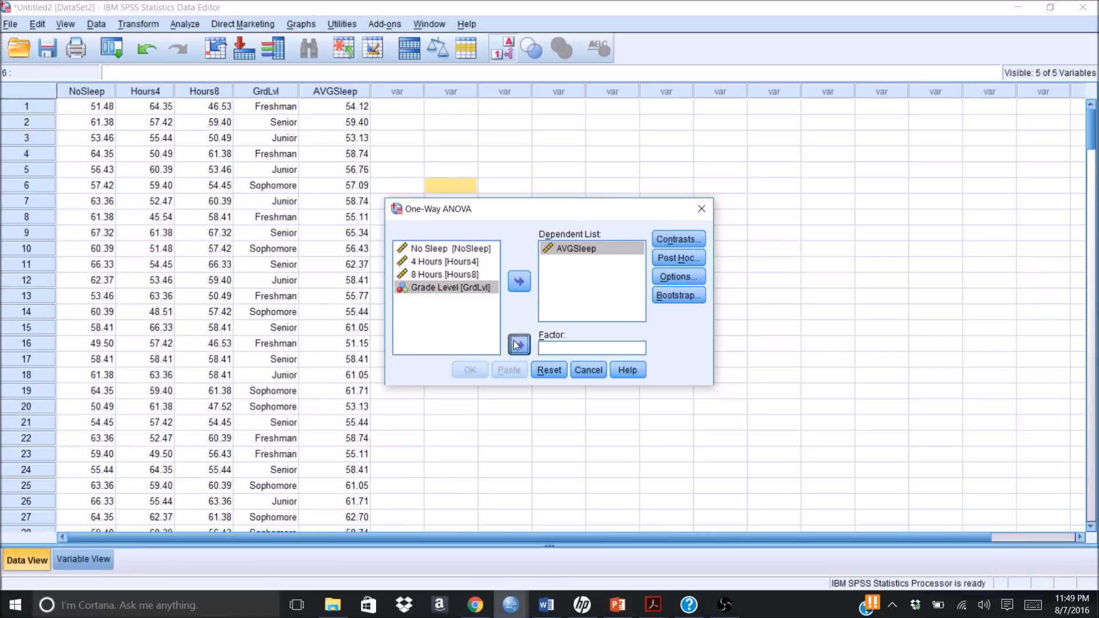
# Step: Add the Tukey post hoc comparison and Descriptive statistics to the One-Way ANOVA
pyautogui.click(672, 259)
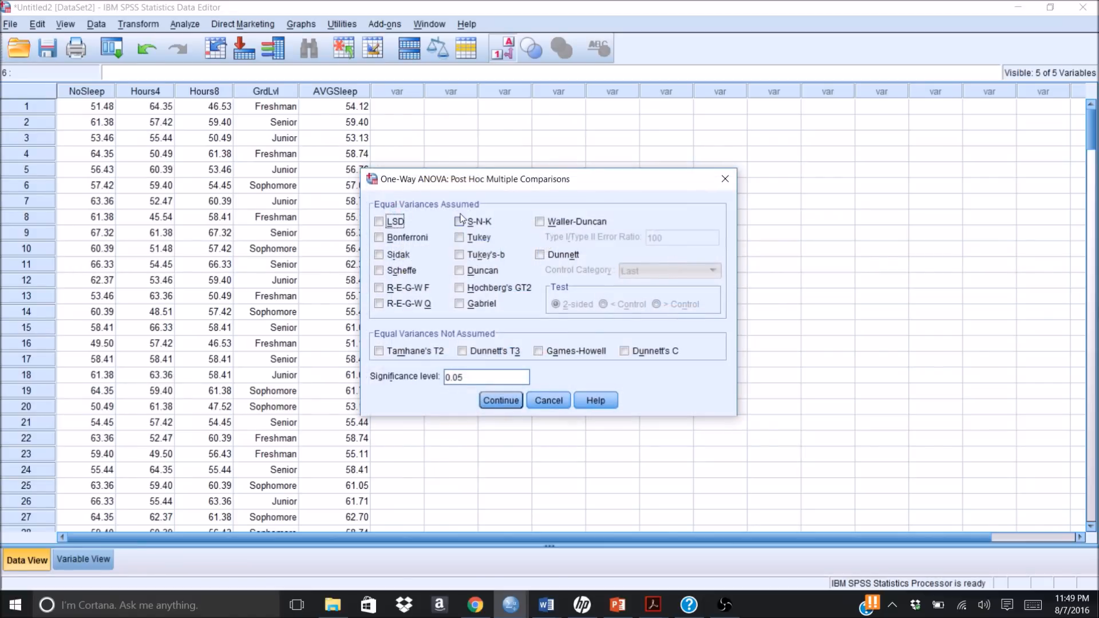
pyautogui.click(460, 238)
pyautogui.click(501, 400)
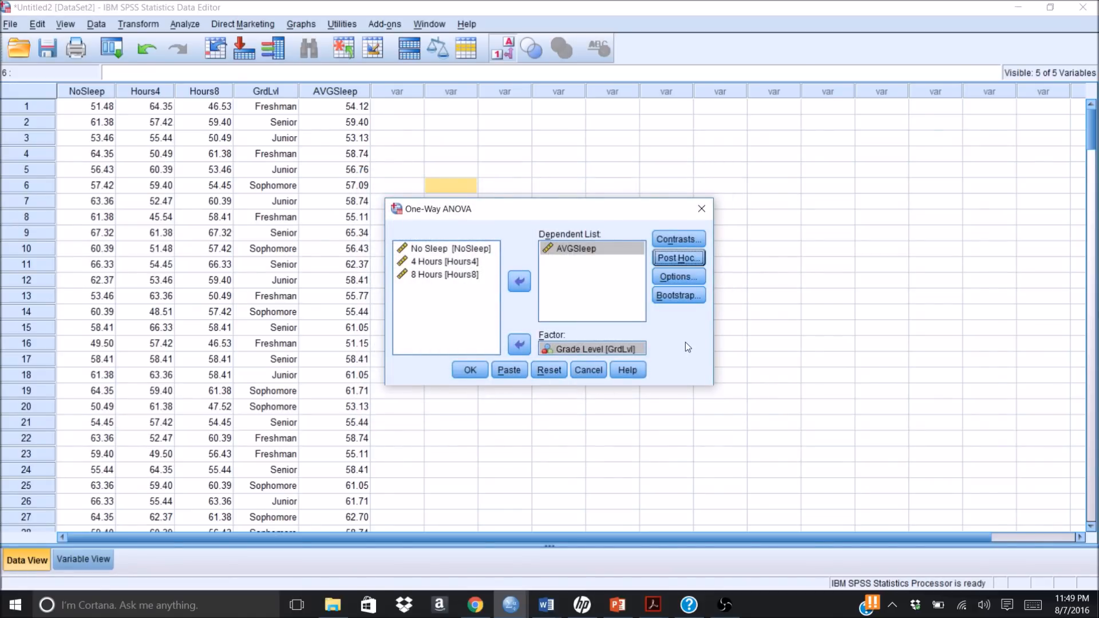
pyautogui.click(672, 277)
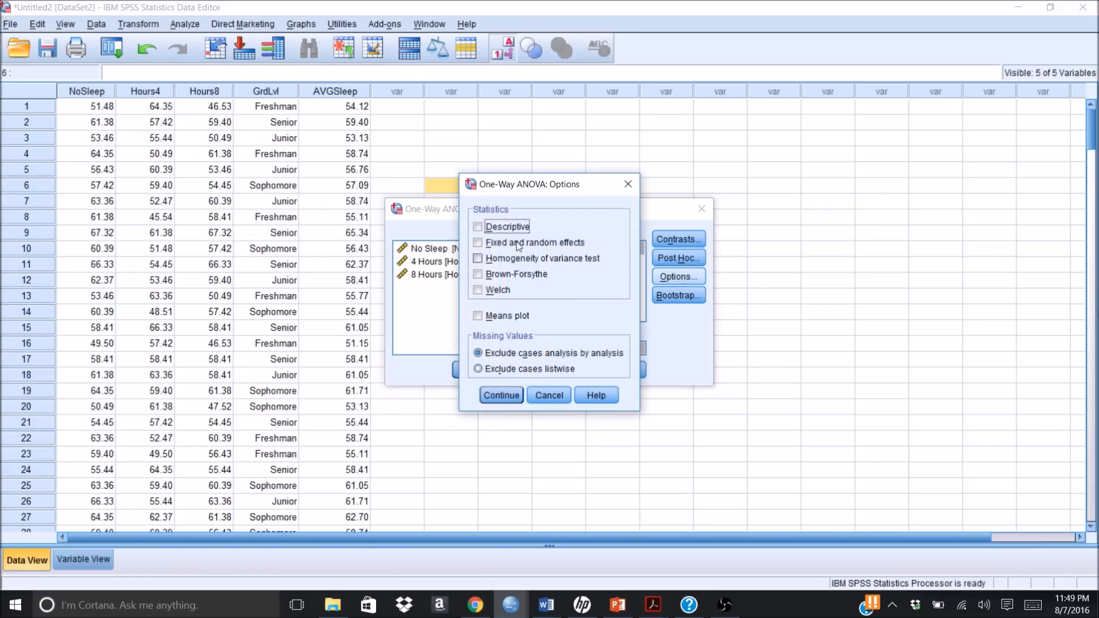
pyautogui.click(478, 227)
pyautogui.click(496, 396)
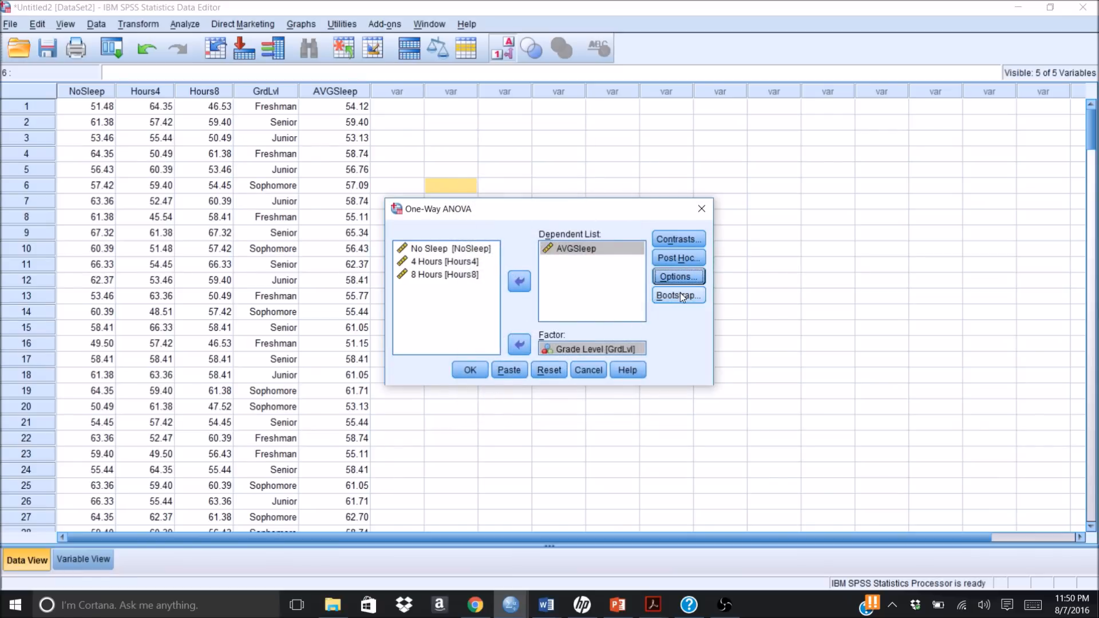
# Step: Run the One-Way ANOVA and widen the output window to show the full Descriptives table
pyautogui.click(470, 370)
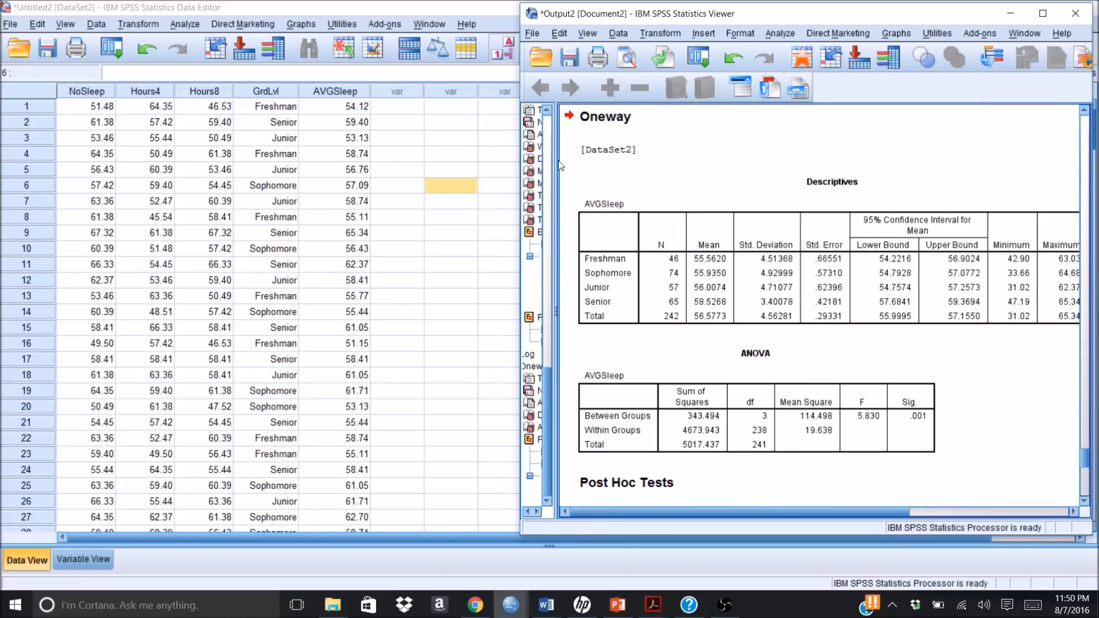
pyautogui.moveTo(526, 162); pyautogui.dragTo(427, 143)
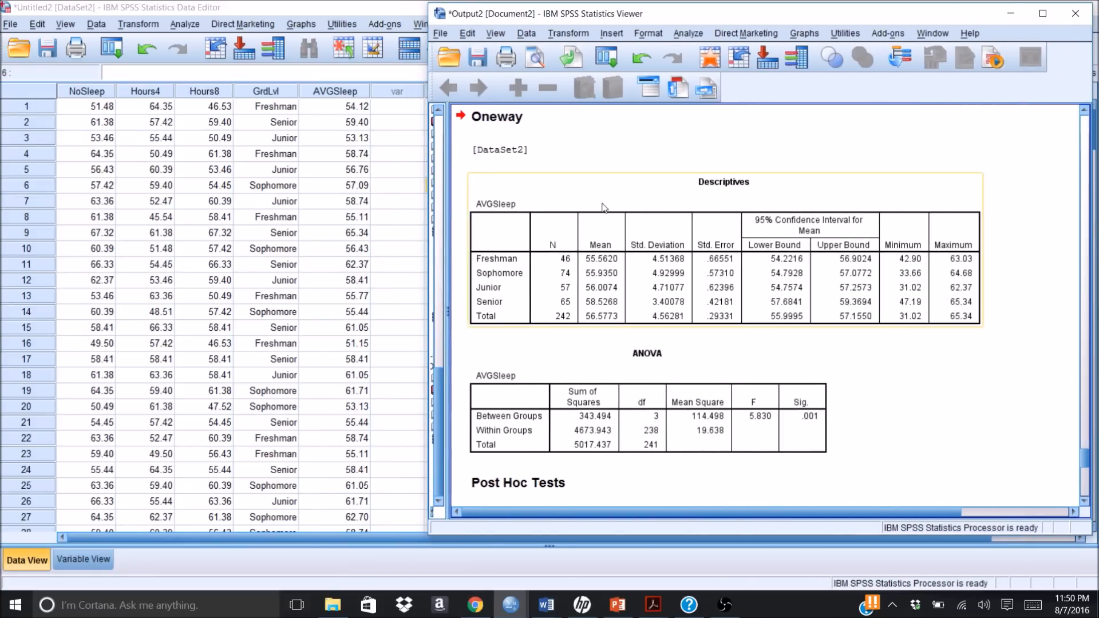
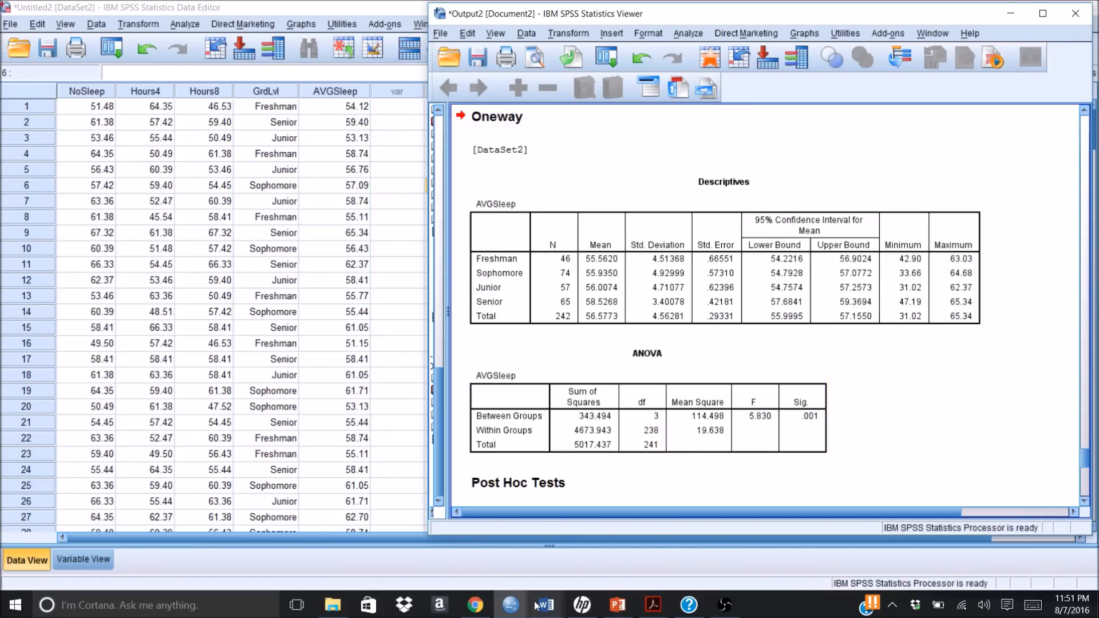
# Step: Switch to the Document6 write-up in Word and narrow its window beside the SPSS output, showing the one-way ANOVA template paragraph
pyautogui.moveTo(546, 610)
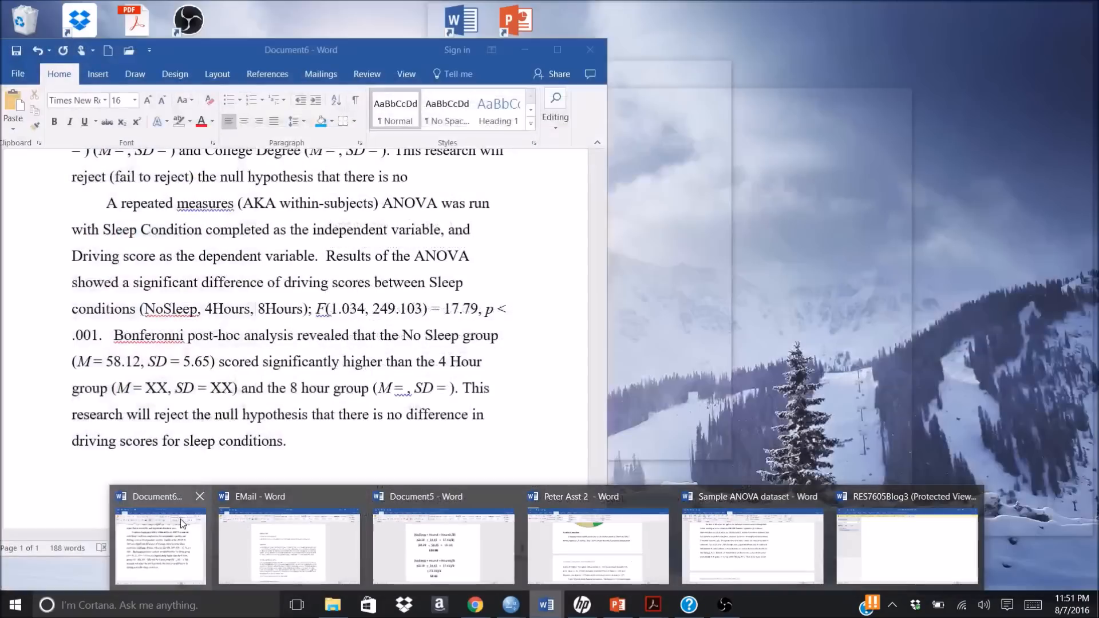
pyautogui.click(182, 523)
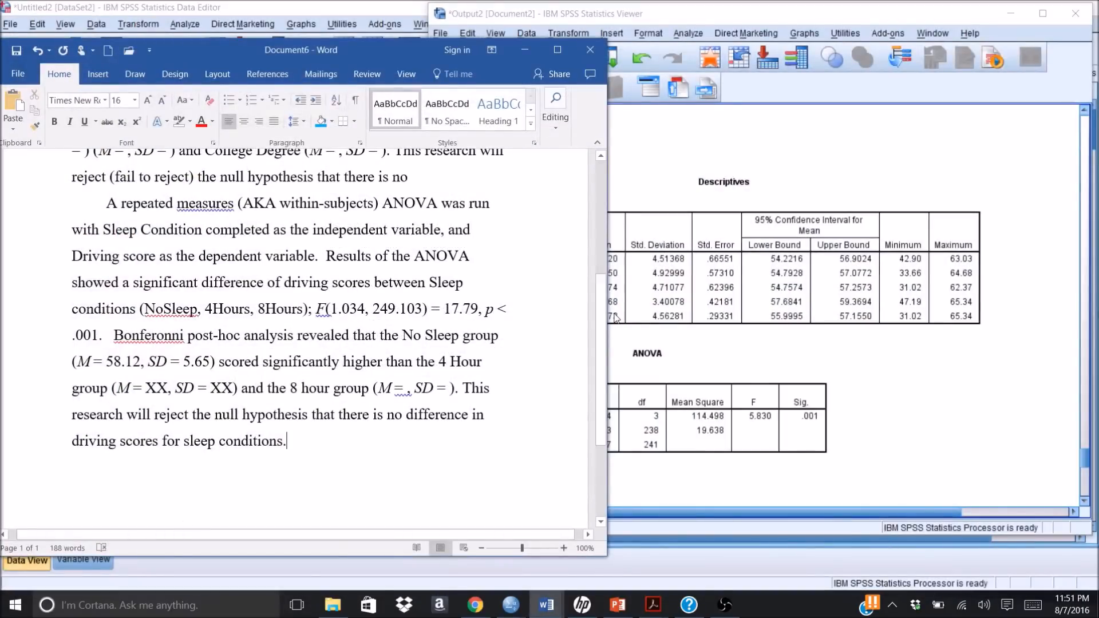
pyautogui.moveTo(608, 307); pyautogui.dragTo(500, 302)
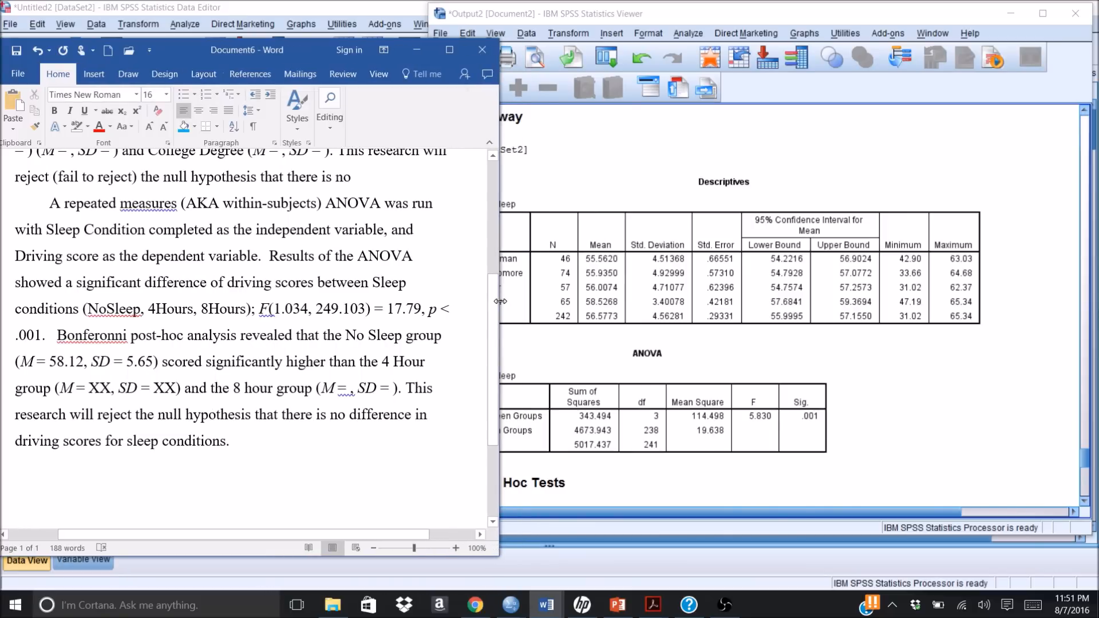
pyautogui.click(493, 166)
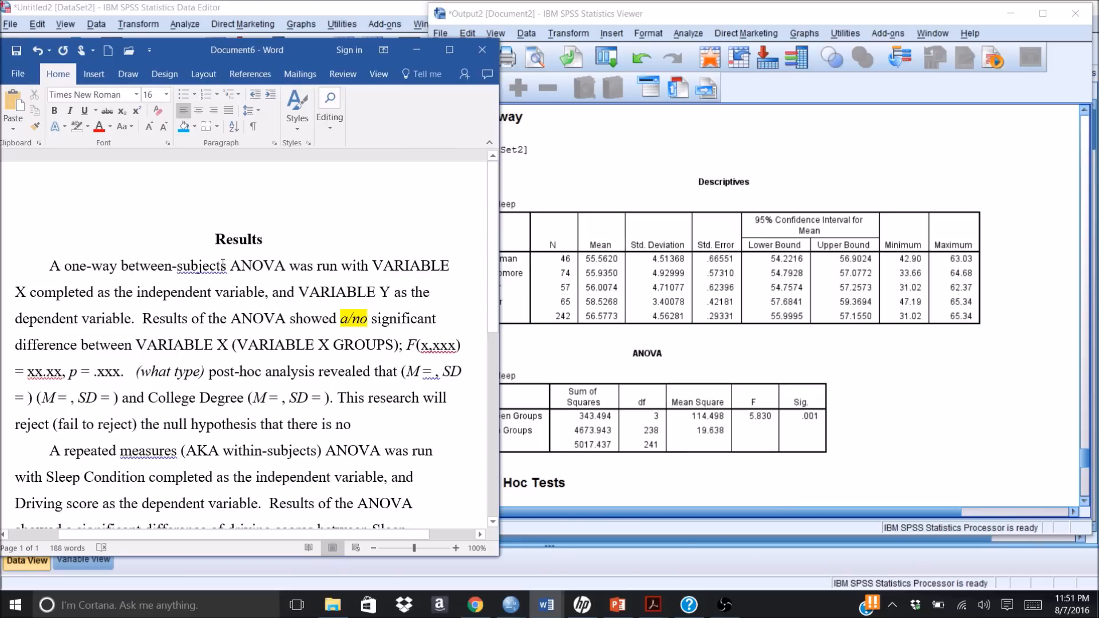
# Step: Replace the independent variable placeholder VARIABLE X in the one-way ANOVA paragraph's first sentence with "Grade Level"
pyautogui.click(23, 292)
pyautogui.press('BackSpace')
pyautogui.press('BackSpace')
pyautogui.press('BackSpace')
pyautogui.press('BackSpace')
pyautogui.press('BackSpace')
pyautogui.press('BackSpace')
pyautogui.press('BackSpace')
pyautogui.press('BackSpace')
pyautogui.press('BackSpace')
pyautogui.press('BackSpace')
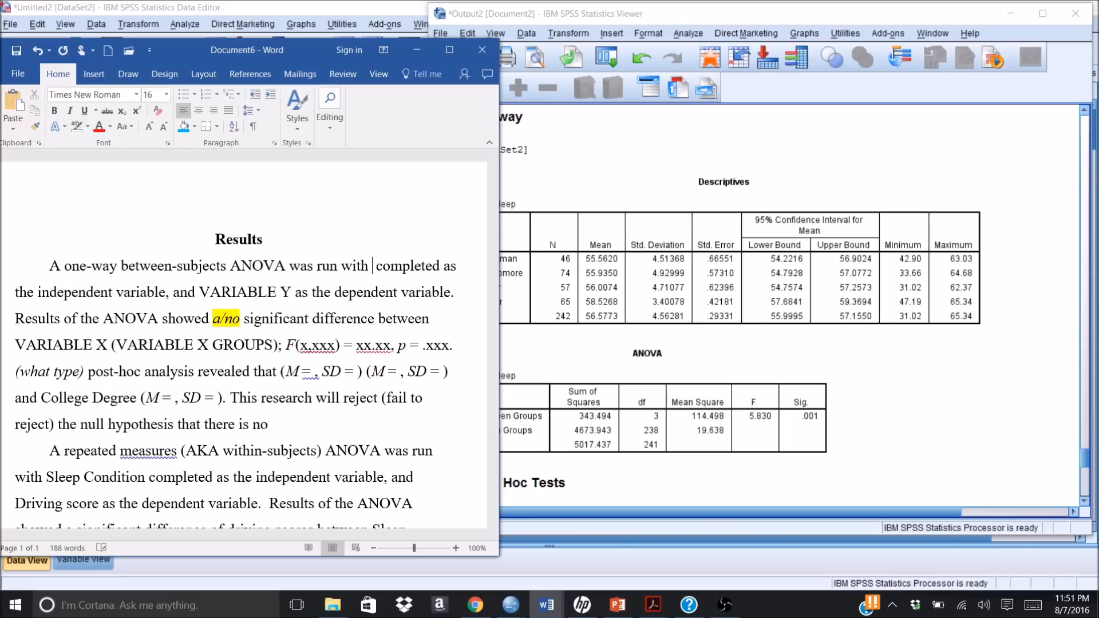
pyautogui.write('Gr')
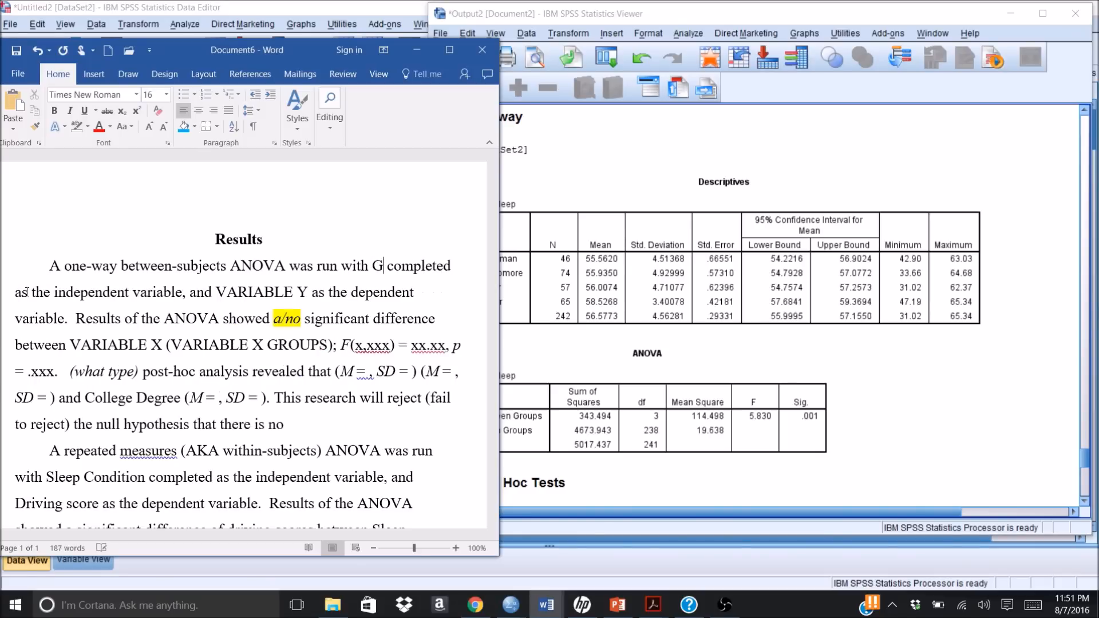
pyautogui.write('ade')
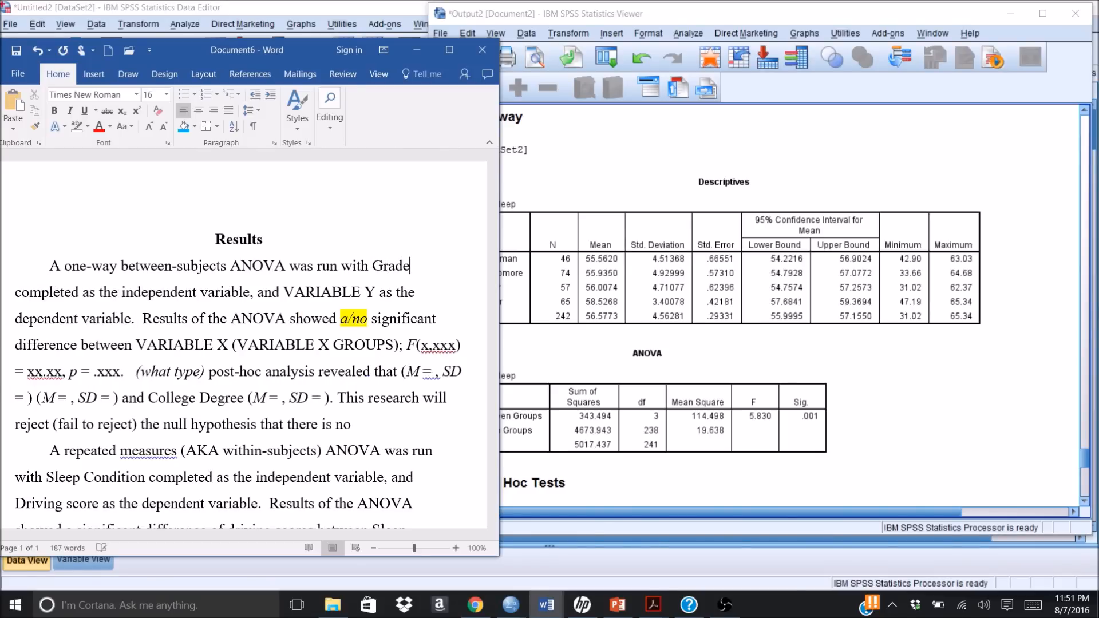
pyautogui.write(' Level')
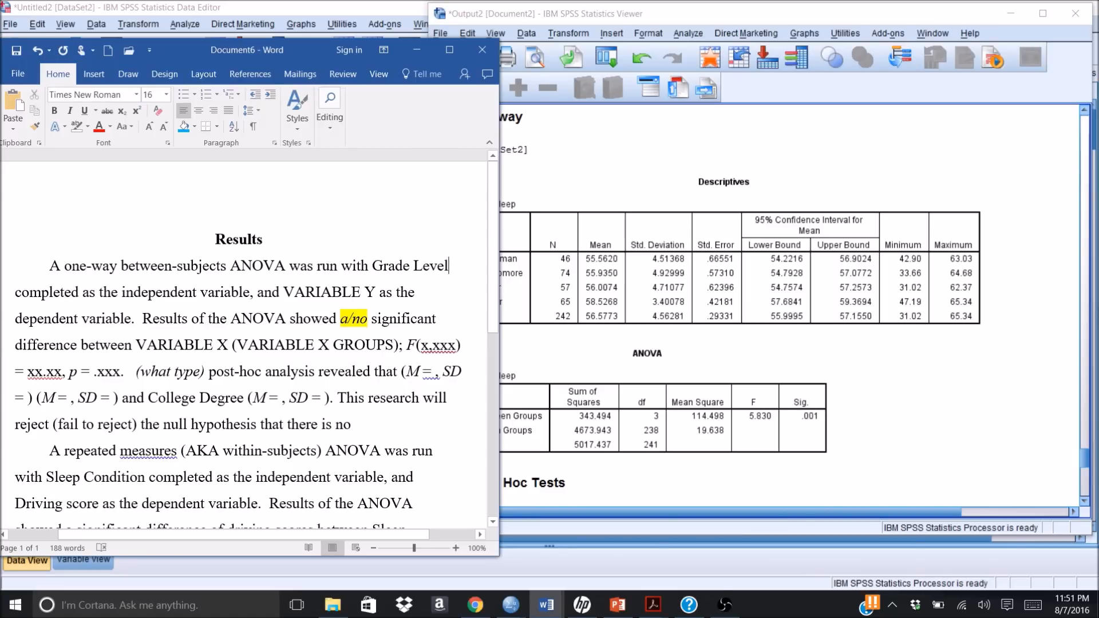
# Step: Delete the word "completed" after "Grade Level" in the first sentence
pyautogui.click(78, 292)
pyautogui.press('BackSpace')
pyautogui.press('BackSpace')
pyautogui.press('BackSpace')
pyautogui.press('BackSpace')
pyautogui.press('BackSpace')
pyautogui.press('BackSpace')
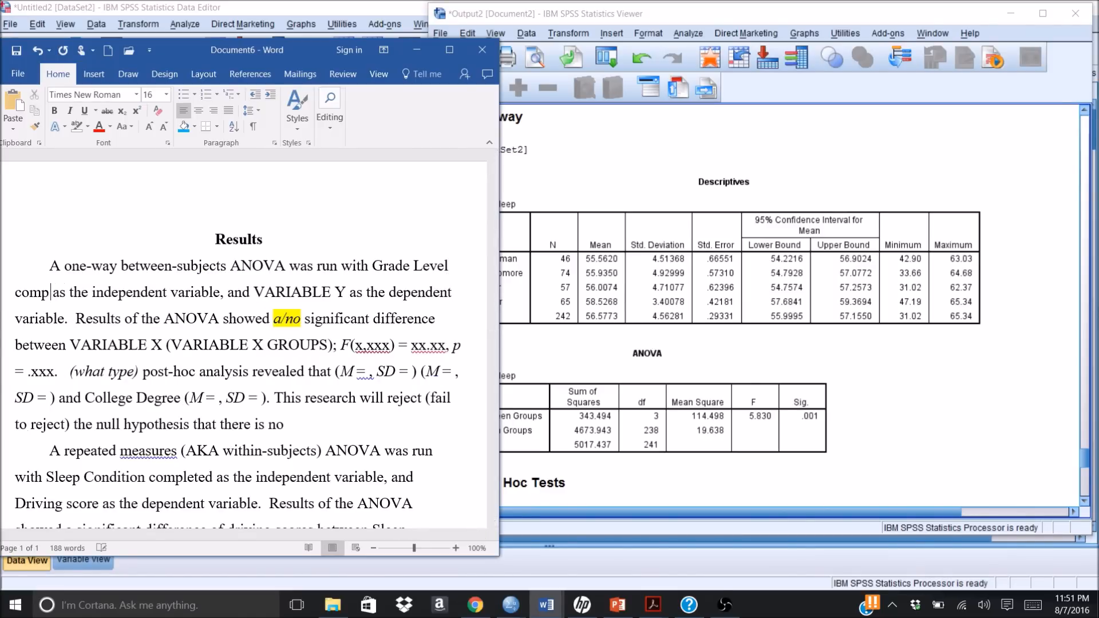
pyautogui.press('BackSpace')
pyautogui.press('BackSpace')
pyautogui.press('BackSpace')
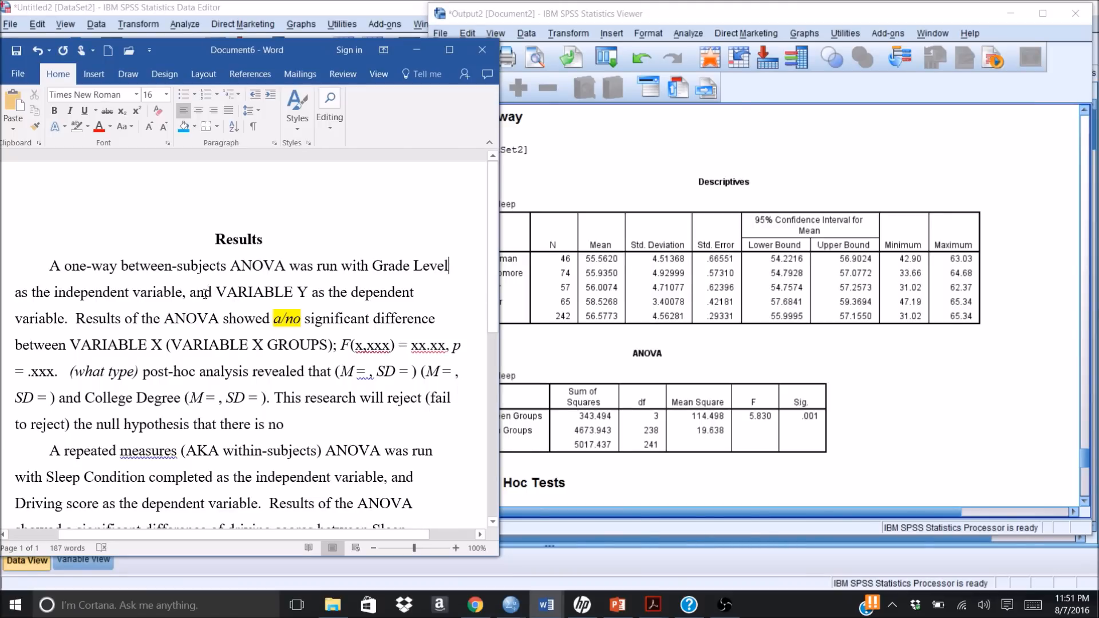
# Step: Replace the dependent variable placeholder VARIABLE Y with "driving score"
pyautogui.click(309, 292)
pyautogui.press('BackSpace')
pyautogui.press('BackSpace')
pyautogui.press('BackSpace')
pyautogui.press('BackSpace')
pyautogui.press('BackSpace')
pyautogui.press('BackSpace')
pyautogui.press('BackSpace')
pyautogui.press('BackSpace')
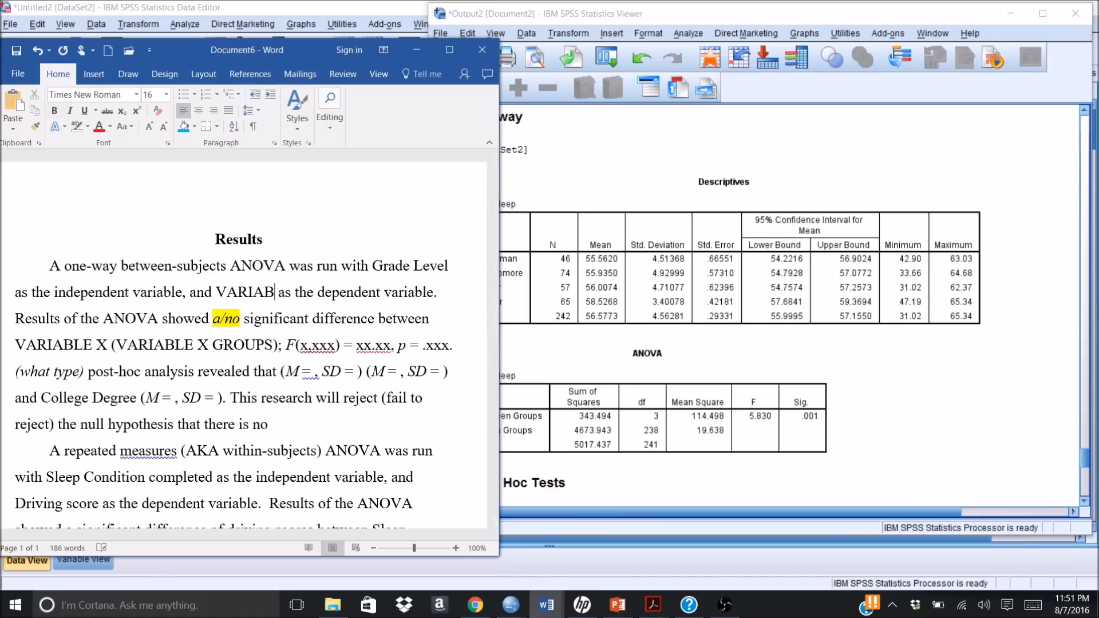
pyautogui.press('BackSpace')
pyautogui.press('BackSpace')
pyautogui.write('driving score')
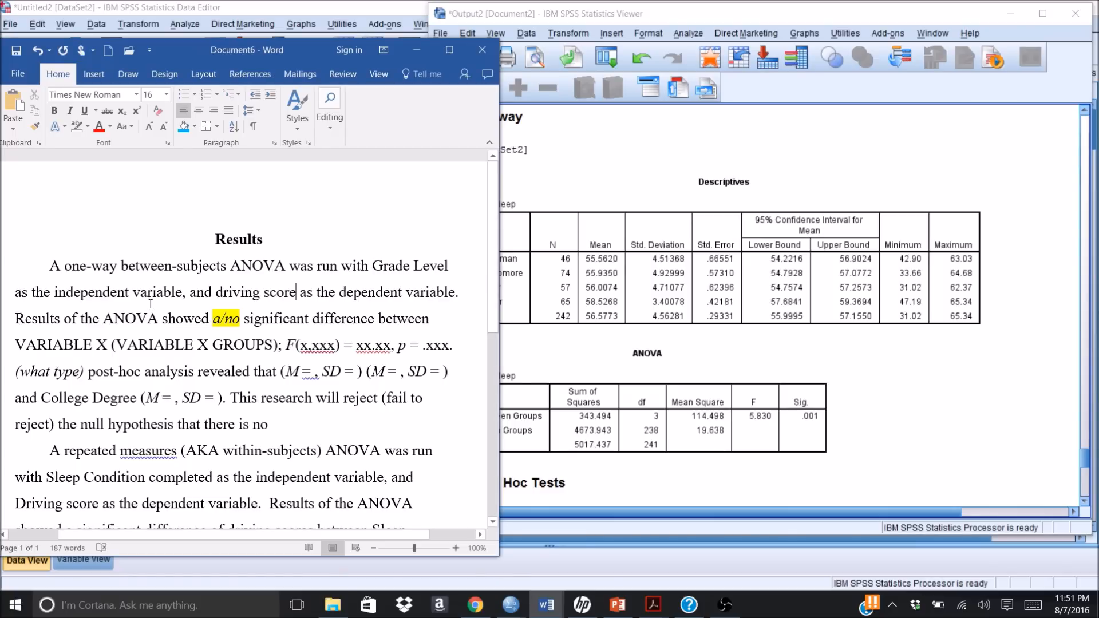
# Step: Replace the highlighted "a/no" option with a plain "a" so the sentence reads "showed a significant difference"
pyautogui.click(245, 321)
pyautogui.write('a')
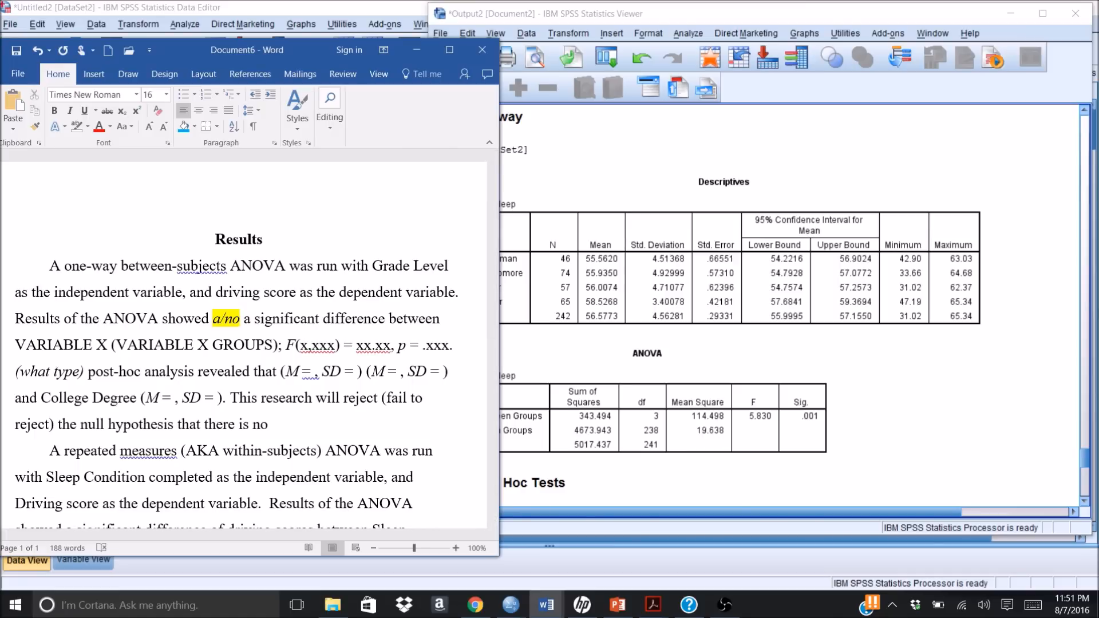
pyautogui.press('Left')
pyautogui.press('Left')
pyautogui.press('BackSpace')
pyautogui.press('BackSpace')
pyautogui.press('BackSpace')
pyautogui.press('BackSpace')
pyautogui.press('BackSpace')
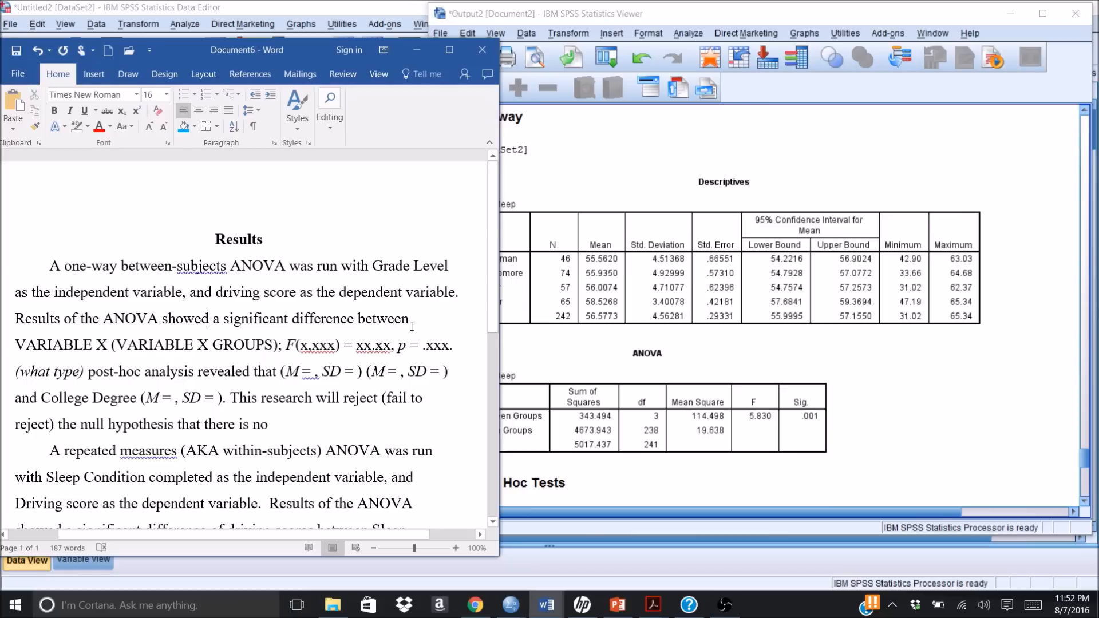
# Step: Replace "between VARIABLE X" after "significant difference" with "in driving scores between grade levels"
pyautogui.click(107, 346)
pyautogui.press('BackSpace')
pyautogui.press('BackSpace')
pyautogui.press('BackSpace')
pyautogui.press('BackSpace')
pyautogui.press('BackSpace')
pyautogui.press('BackSpace')
pyautogui.press('BackSpace')
pyautogui.press('BackSpace')
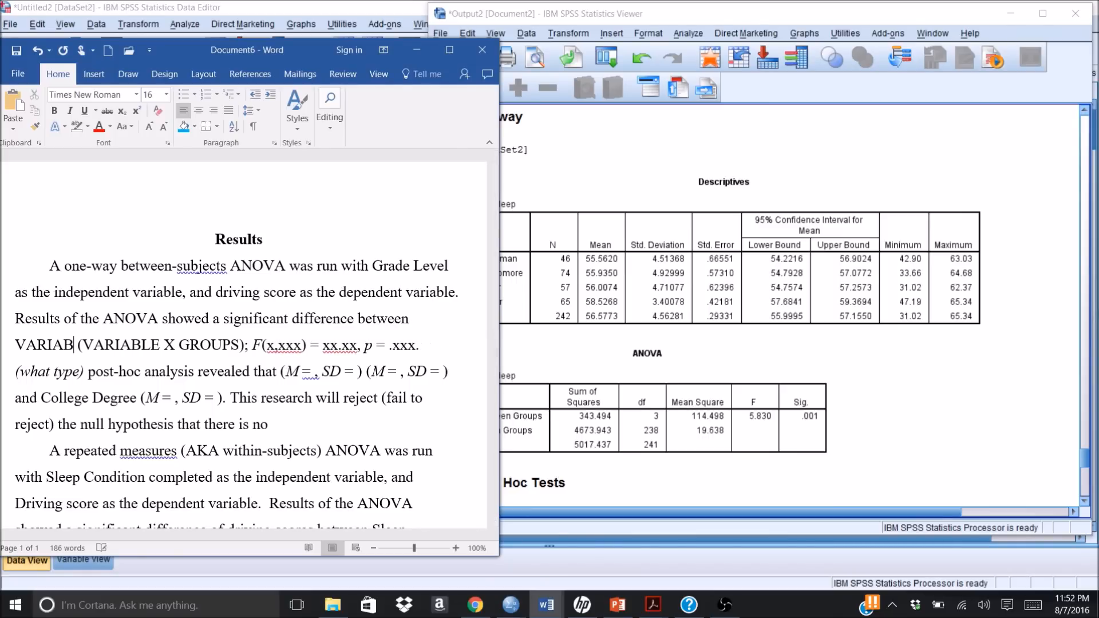
pyautogui.press('BackSpace')
pyautogui.press('BackSpace')
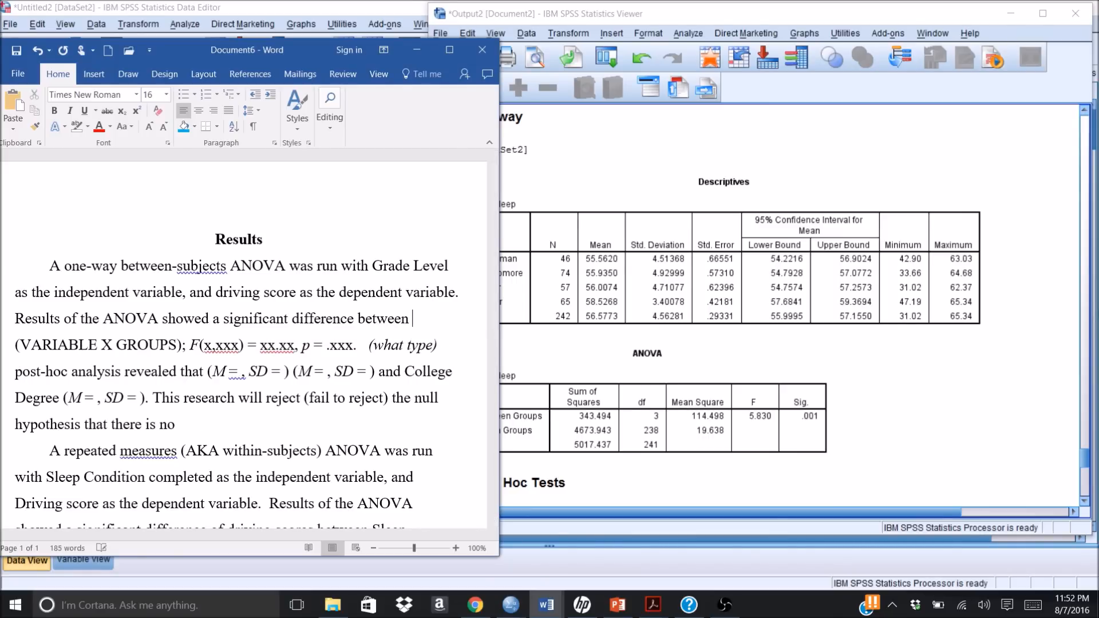
pyautogui.press('BackSpace')
pyautogui.press('BackSpace')
pyautogui.press('BackSpace')
pyautogui.press('BackSpace')
pyautogui.press('BackSpace')
pyautogui.press('BackSpace')
pyautogui.press('BackSpace')
pyautogui.press('BackSpace')
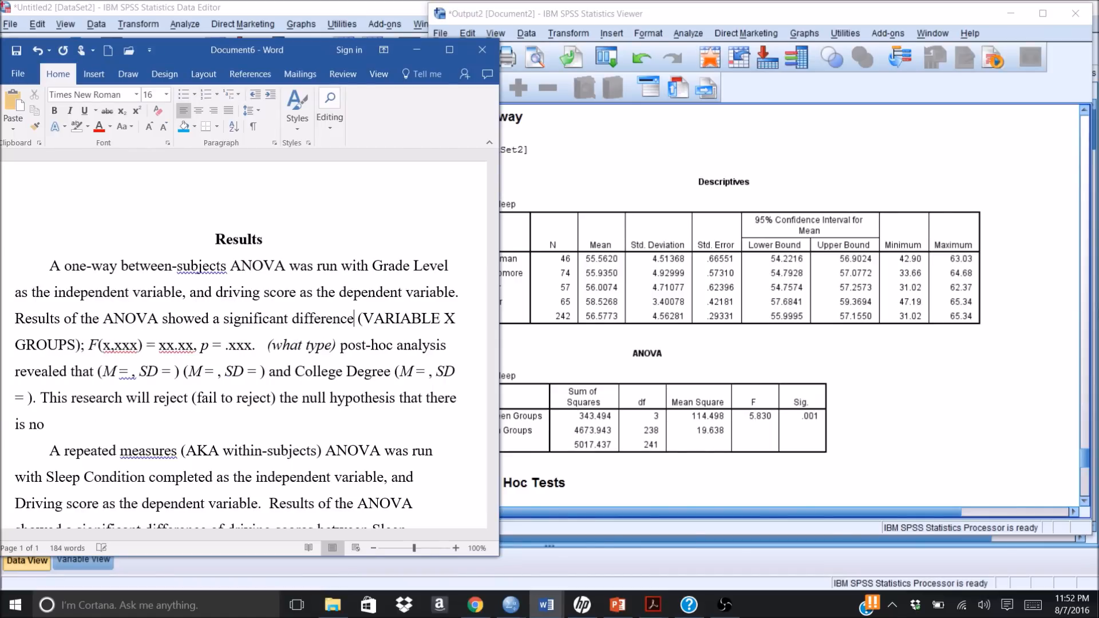
pyautogui.write('in dr')
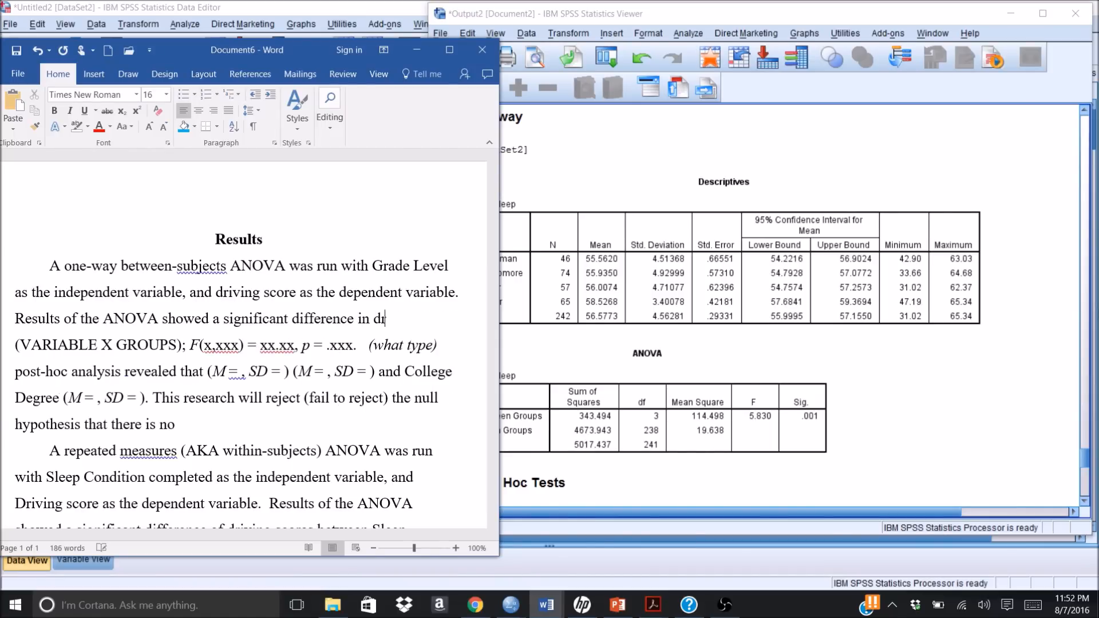
pyautogui.write('iving score')
pyautogui.write('s betwe')
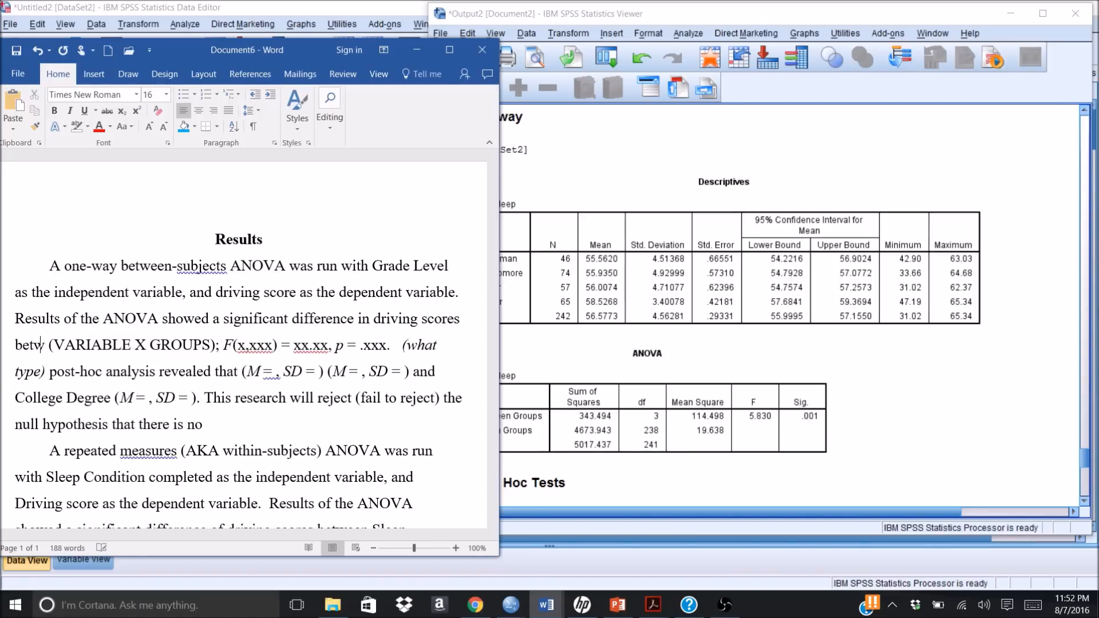
pyautogui.write('en grade')
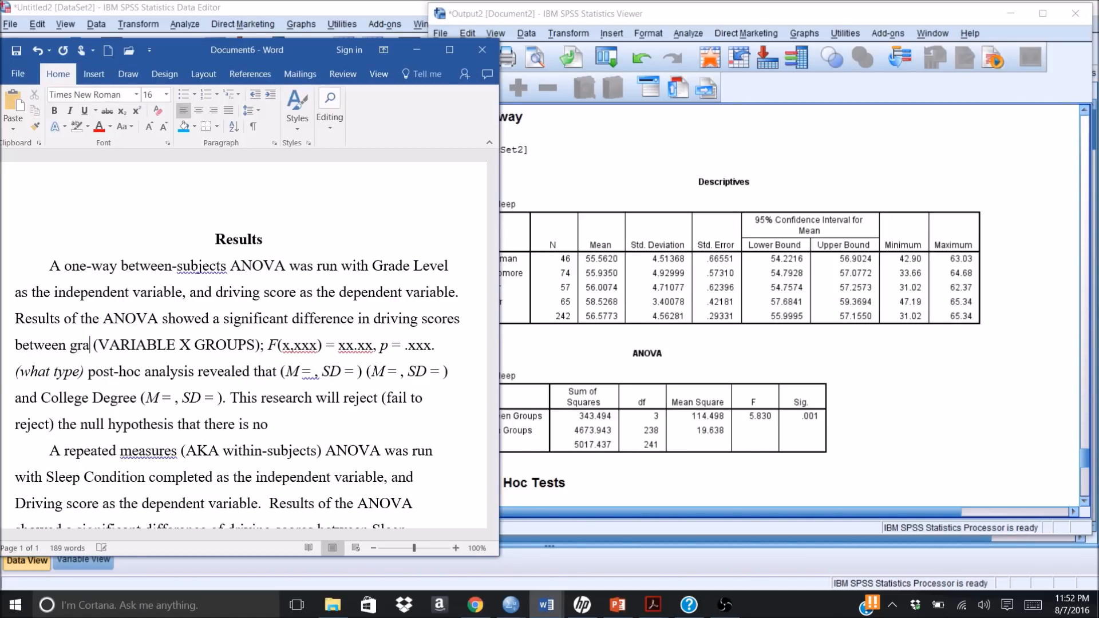
pyautogui.write(' levels')
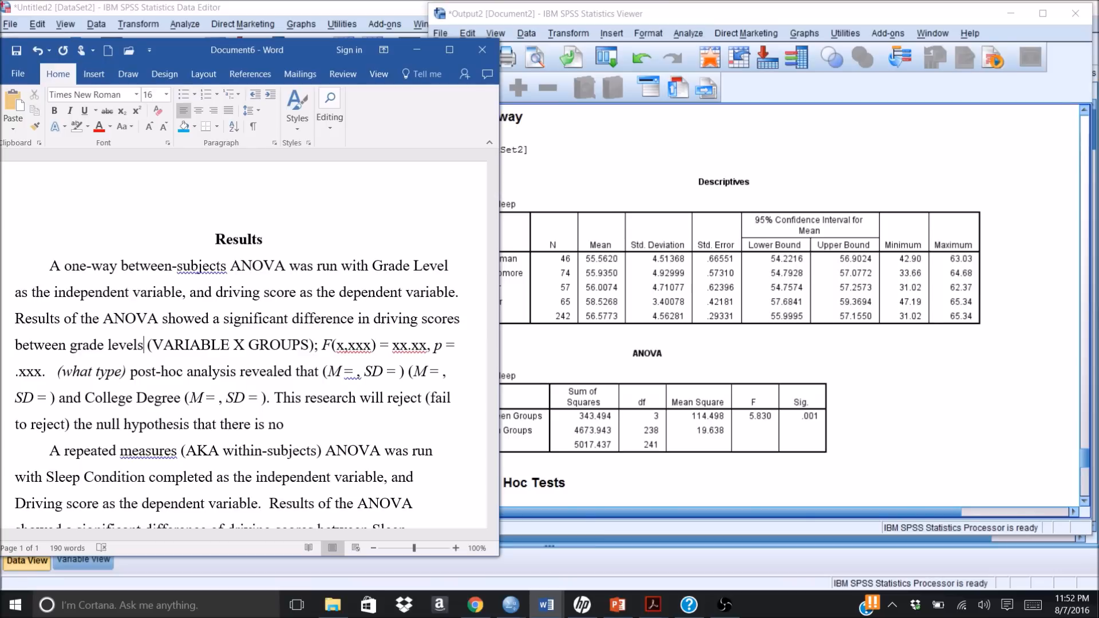
# Step: Replace the VARIABLE X GROUPS placeholder inside the parentheses with "Freshman, Sophomore, Junior, and Senior"
pyautogui.press('Right')
pyautogui.write('Freshman')
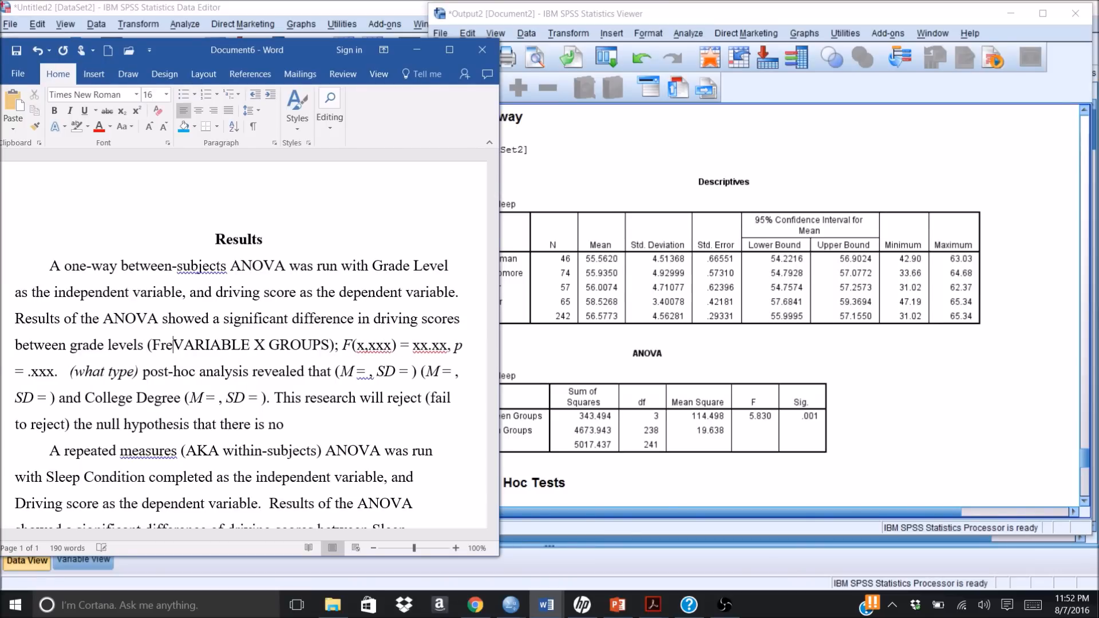
pyautogui.write(', Soph')
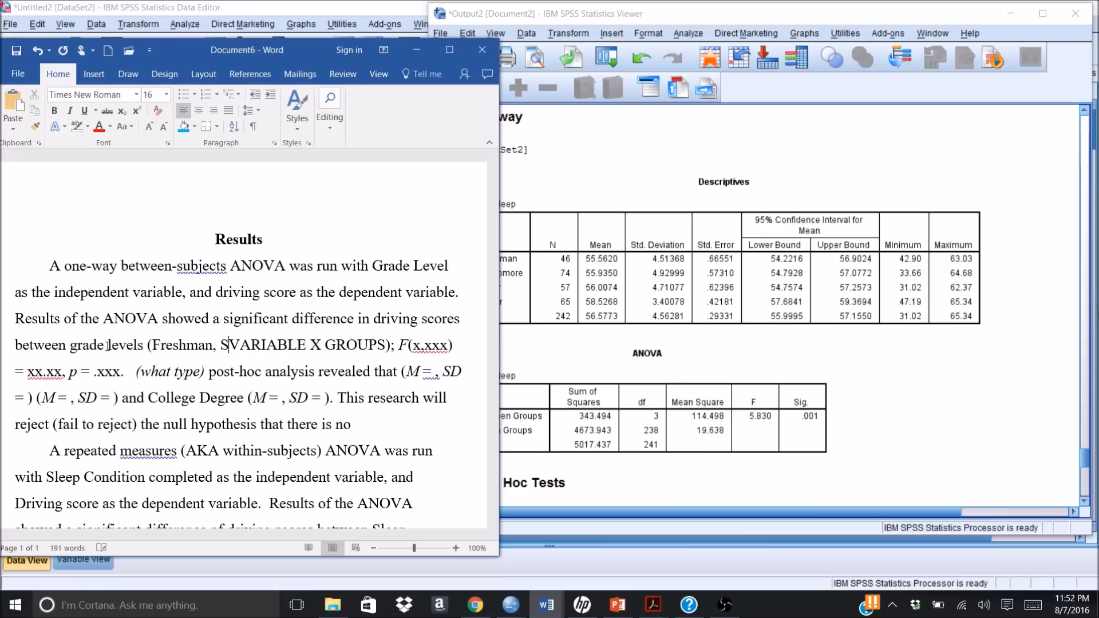
pyautogui.write('omore, ')
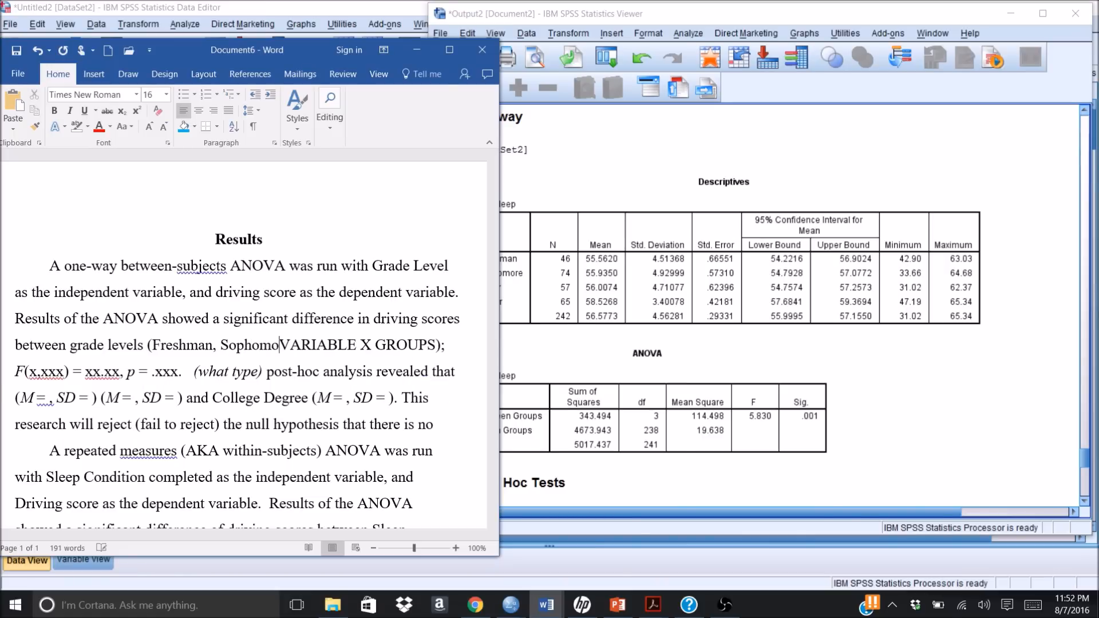
pyautogui.write('Junior')
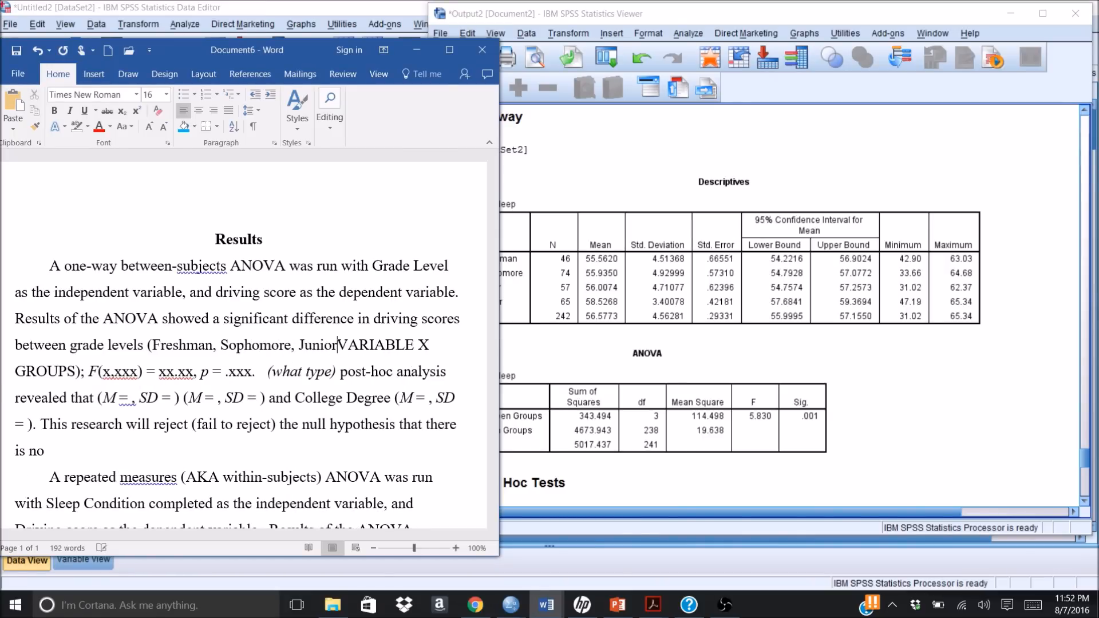
pyautogui.write(', ')
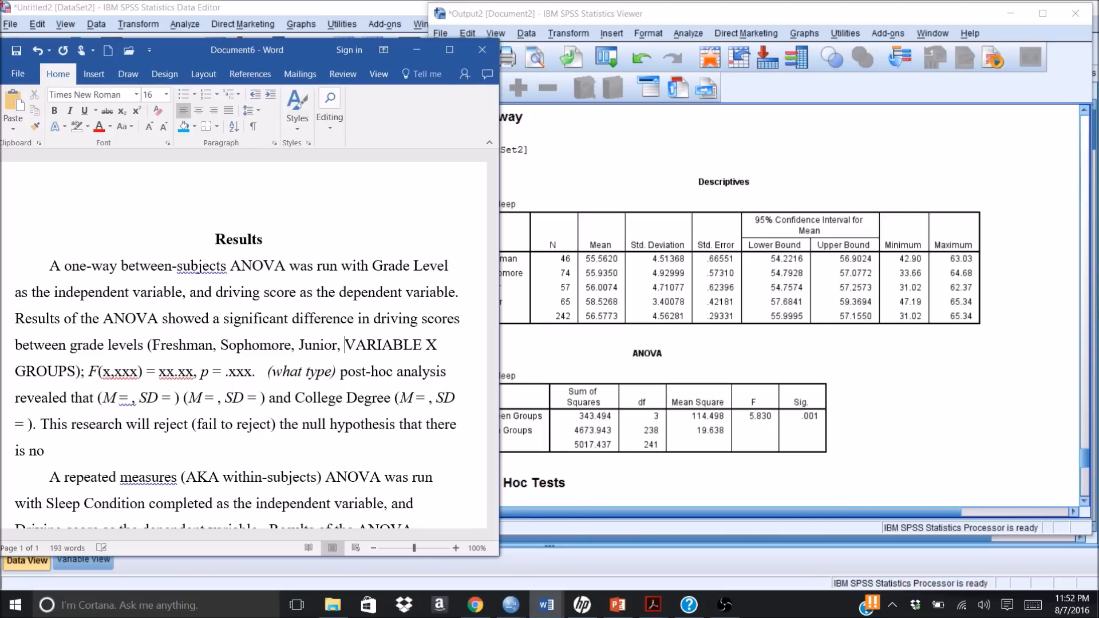
pyautogui.write('and Seni')
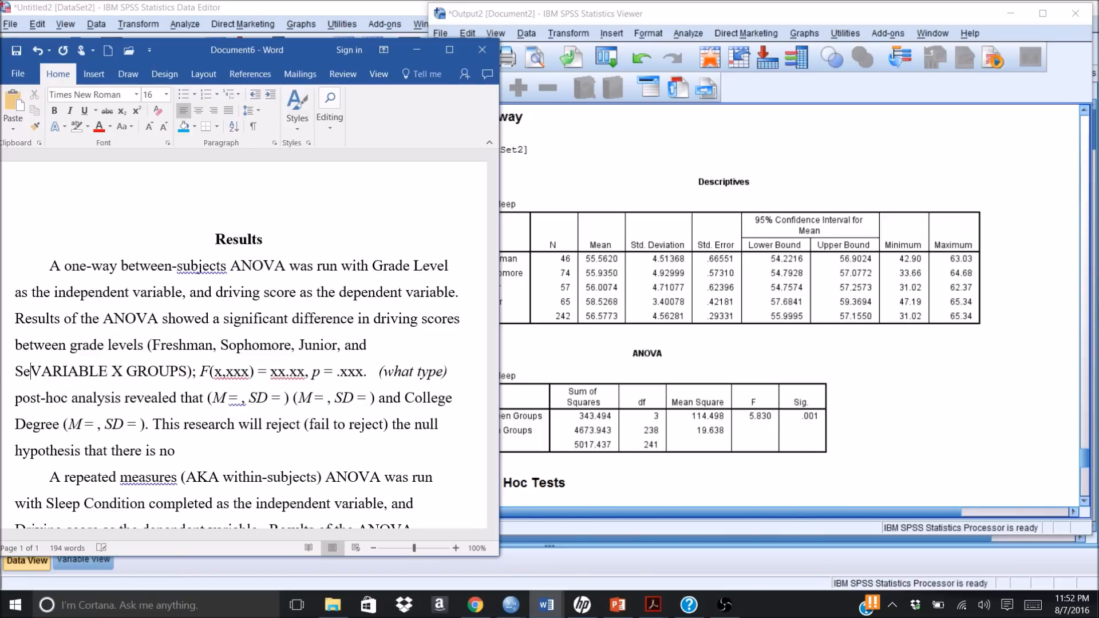
pyautogui.write('or')
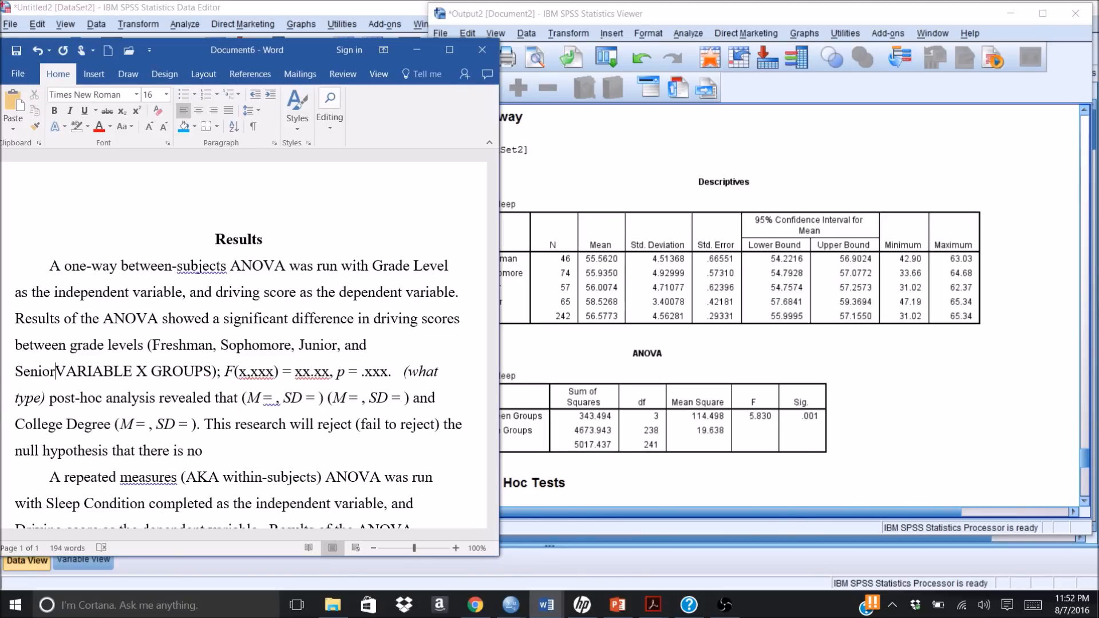
pyautogui.press('Delete')
pyautogui.press('Delete')
pyautogui.press('Delete')
pyautogui.press('Delete')
pyautogui.press('Delete')
pyautogui.press('Delete')
pyautogui.press('Delete')
pyautogui.press('Delete')
pyautogui.press('Delete')
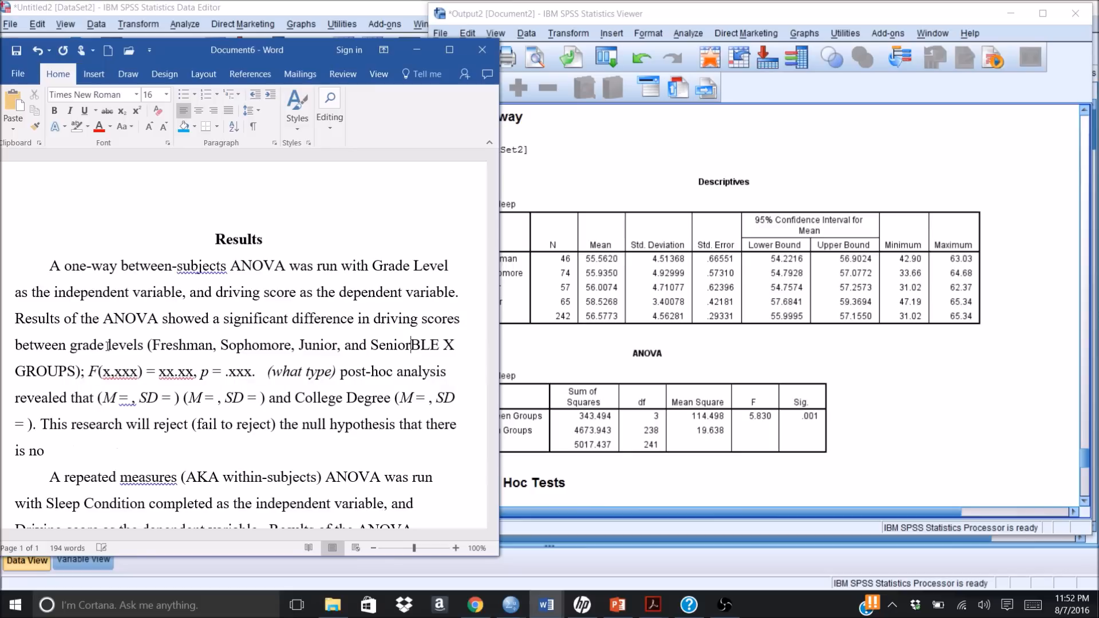
pyautogui.press('Delete')
pyautogui.press('Delete')
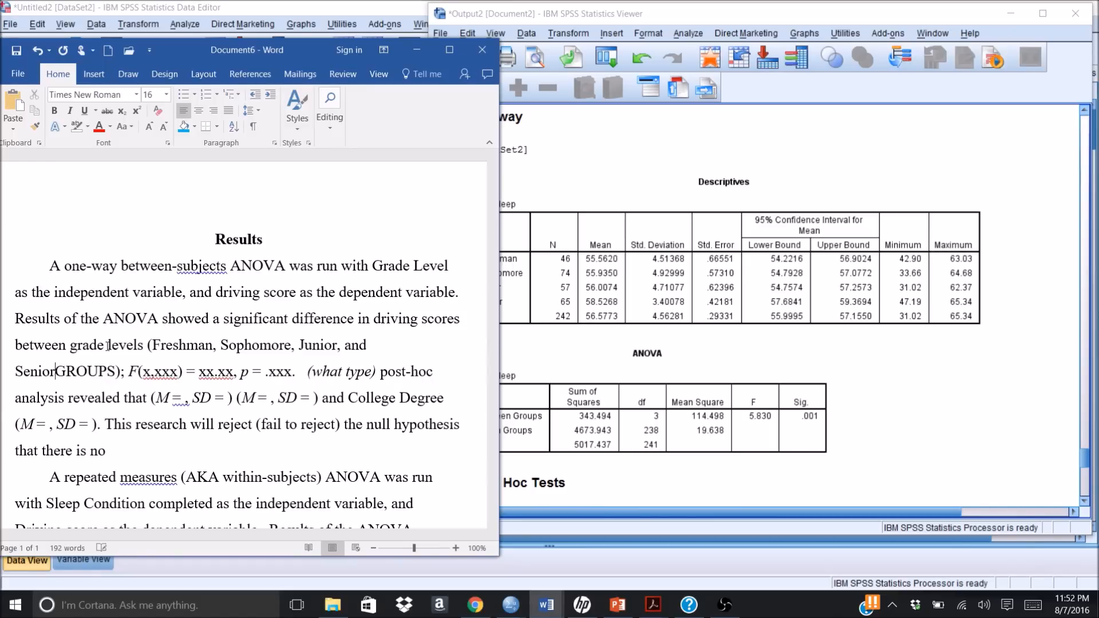
pyautogui.press('Delete')
pyautogui.press('Delete')
pyautogui.press('Delete')
pyautogui.press('Delete')
pyautogui.press('Delete')
pyautogui.press('Delete')
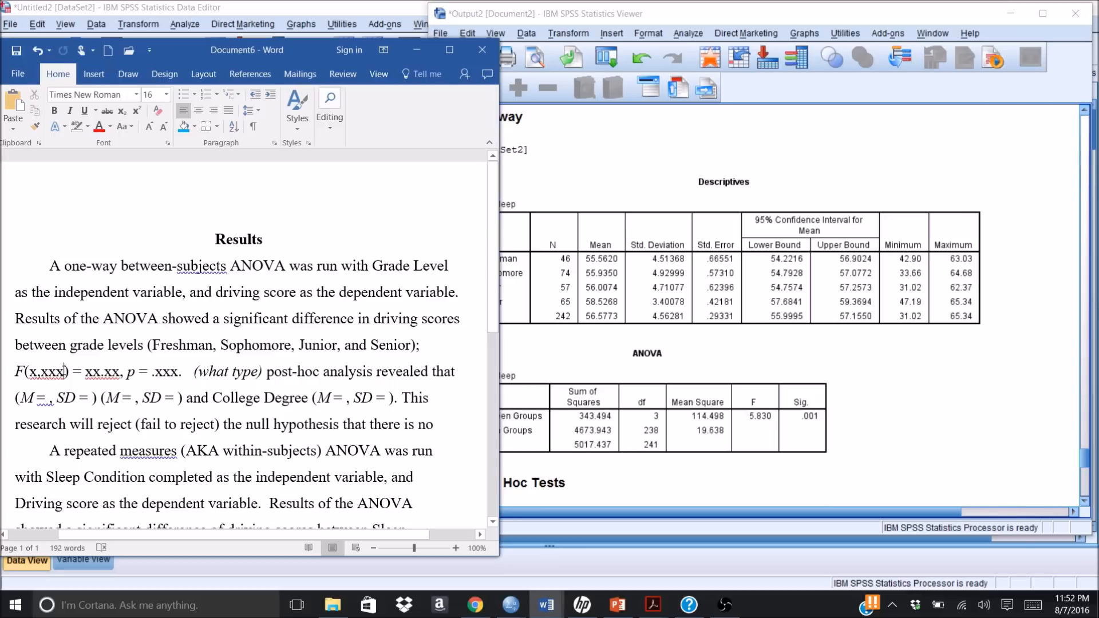
# Step: Clear the "x,xxx" degrees of freedom placeholder from the parentheses after F
pyautogui.click(64, 372)
pyautogui.press('BackSpace')
pyautogui.press('BackSpace')
pyautogui.press('BackSpace')
pyautogui.press('BackSpace')
pyautogui.press('BackSpace')
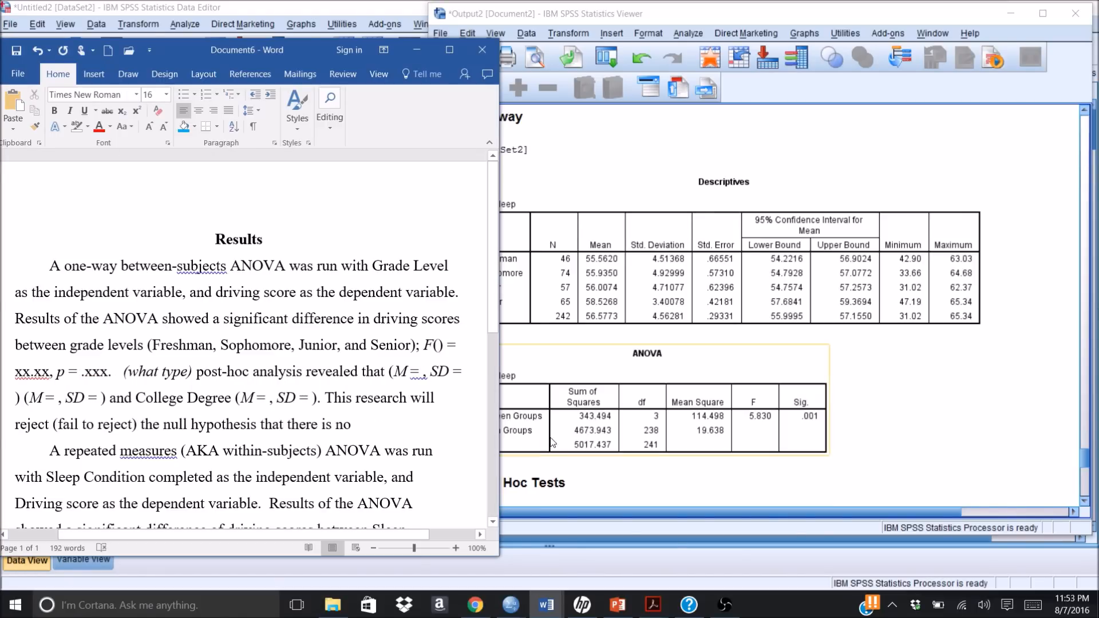
# Step: Switch to the SPSS output and widen its outline pane to shift the Descriptives and ANOVA tables away from the Word document
pyautogui.click(630, 478)
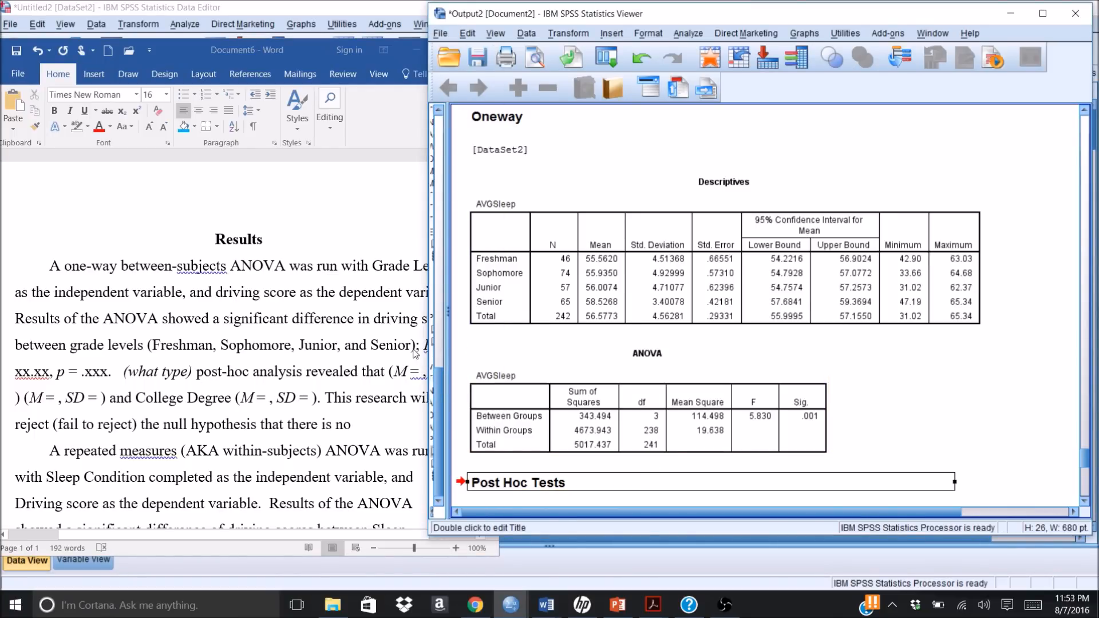
pyautogui.click(558, 424)
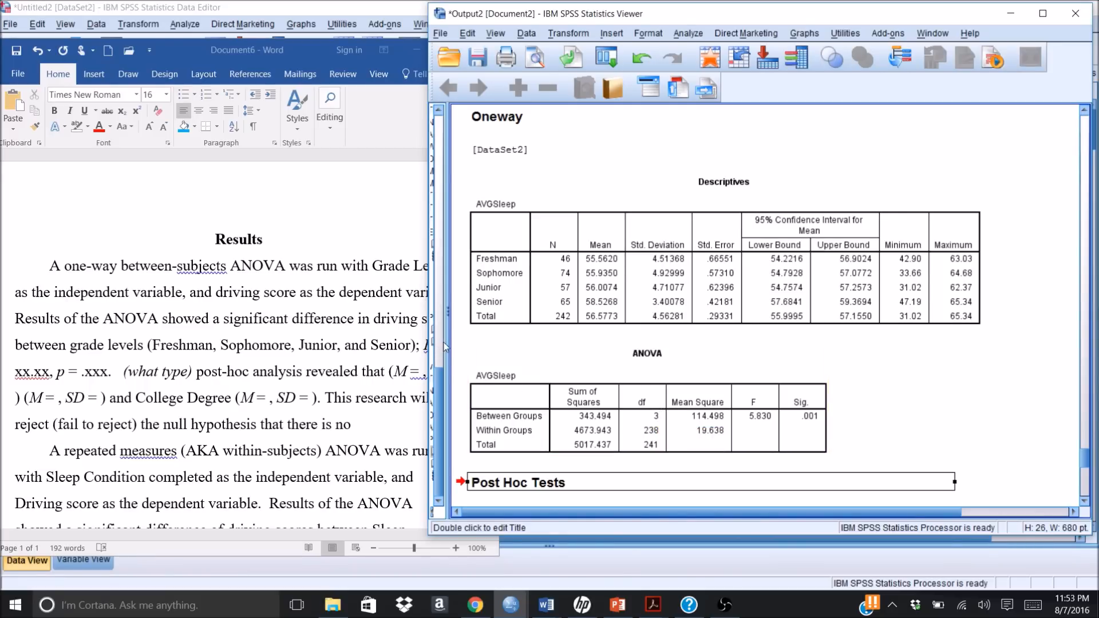
pyautogui.moveTo(454, 340); pyautogui.dragTo(527, 338)
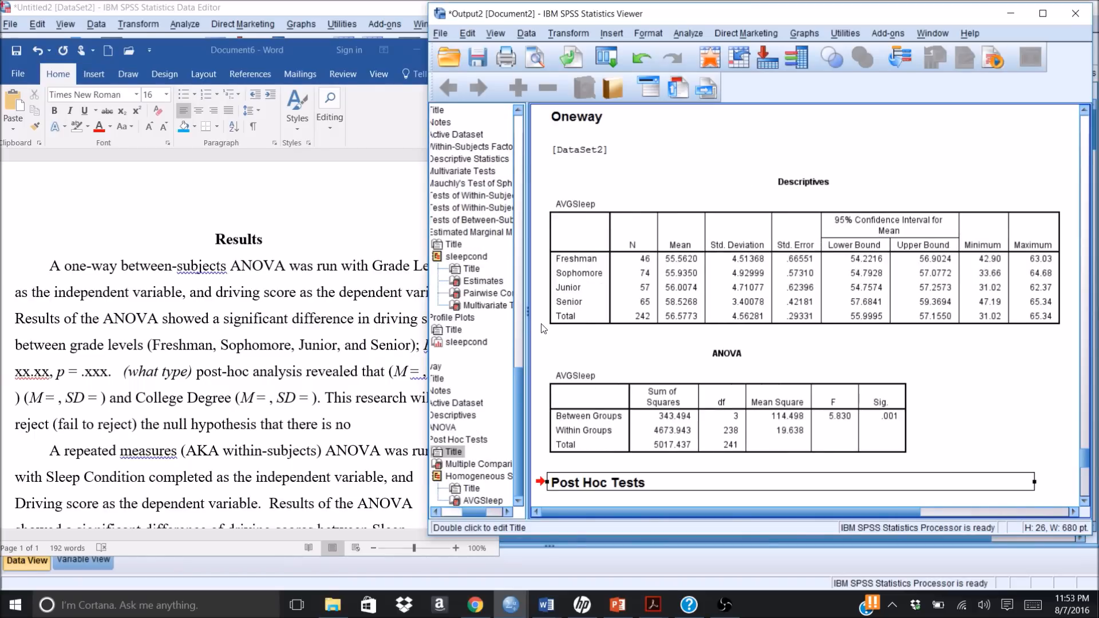
# Step: Enter the degrees of freedom "2, 238" inside the empty parentheses after F in the Word results paragraph
pyautogui.click(424, 318)
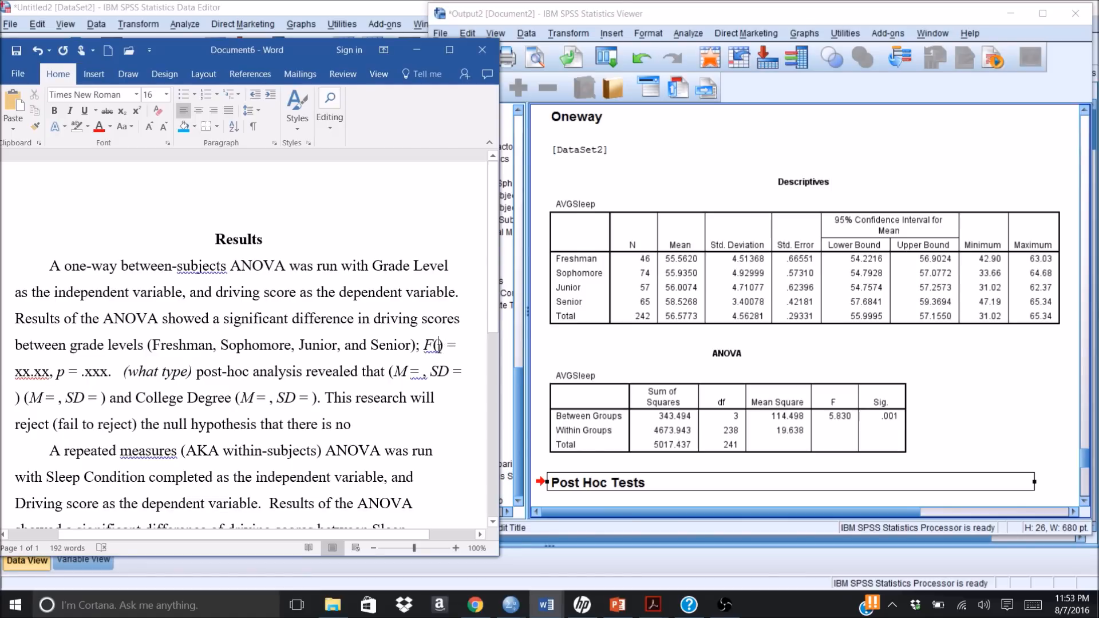
pyautogui.write('2, ')
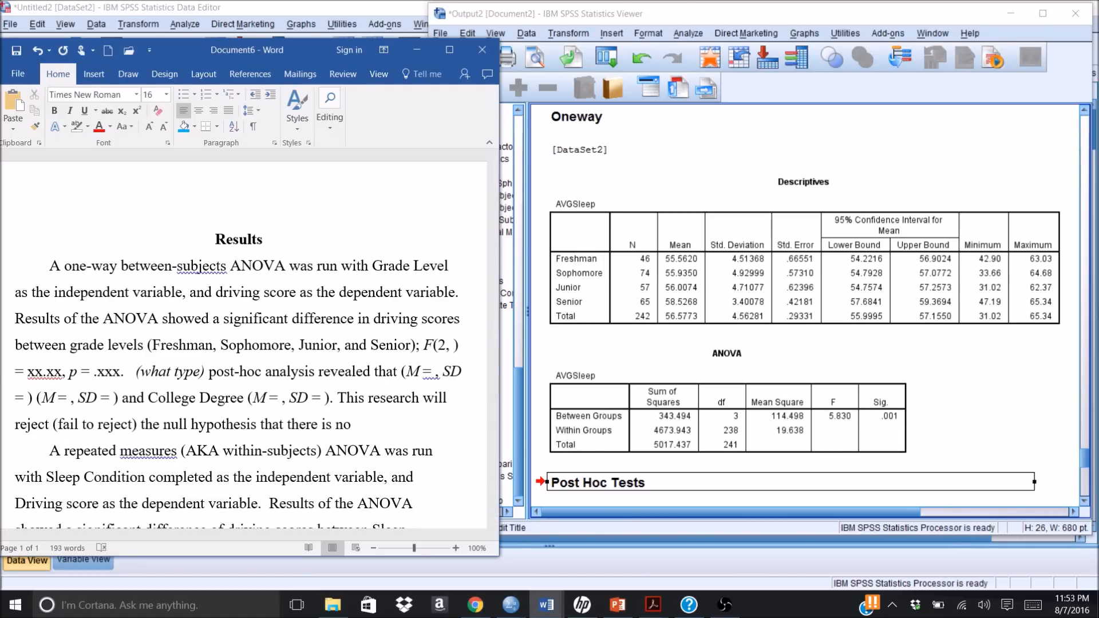
pyautogui.write('238')
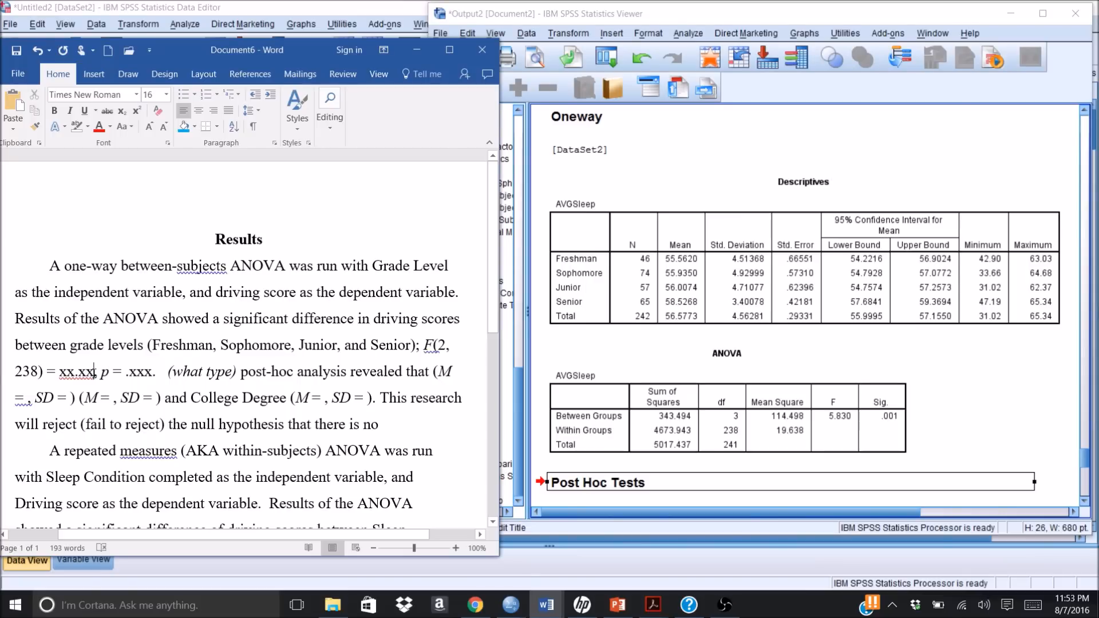
pyautogui.write(',')
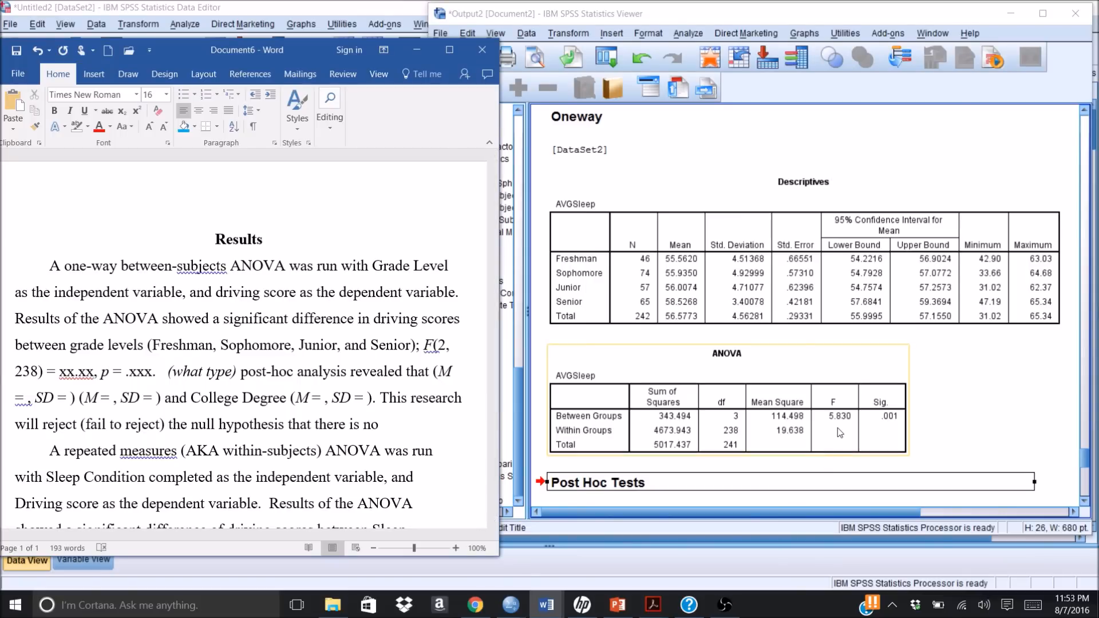
# Step: Replace the "xx.xx" placeholder for the F value with 5.83
pyautogui.click(94, 373)
pyautogui.press('BackSpace')
pyautogui.press('BackSpace')
pyautogui.press('BackSpace')
pyautogui.press('BackSpace')
pyautogui.press('BackSpace')
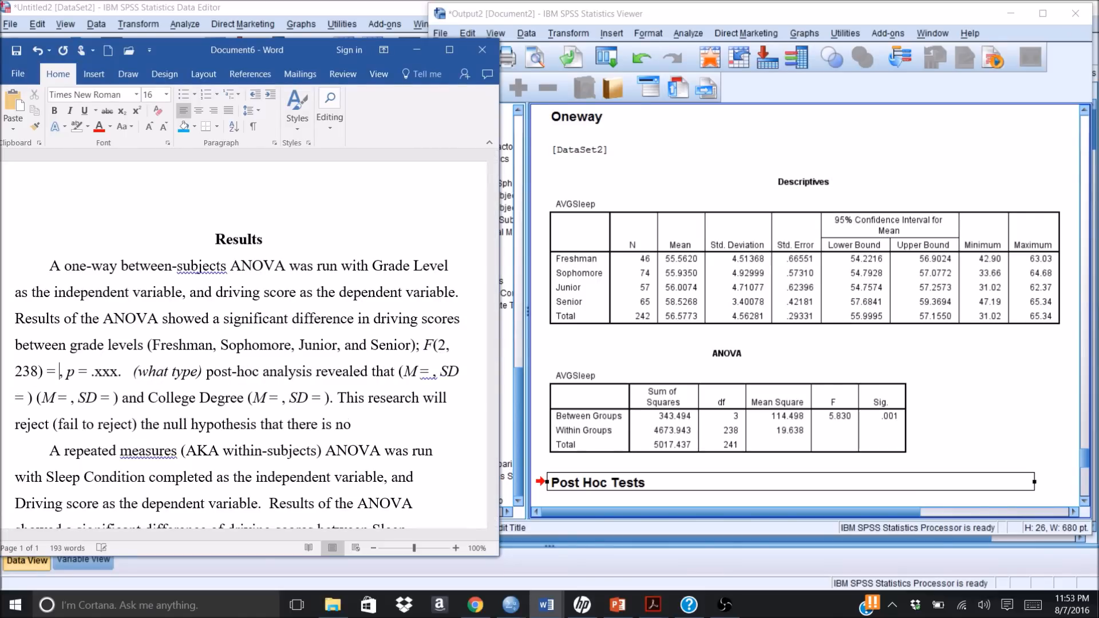
pyautogui.write('5.')
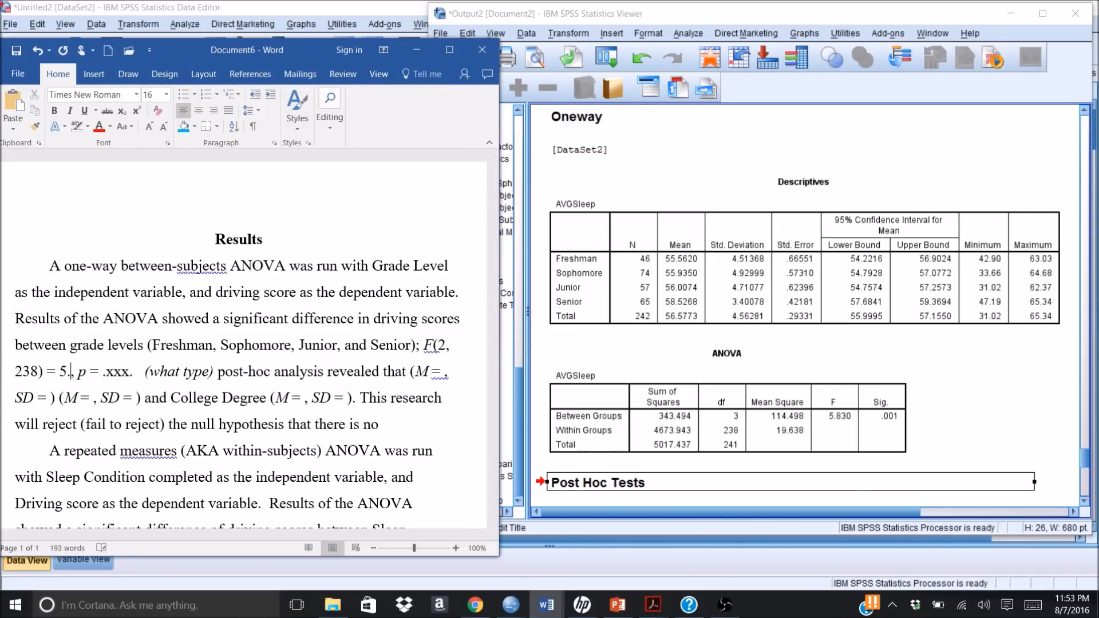
pyautogui.write('83')
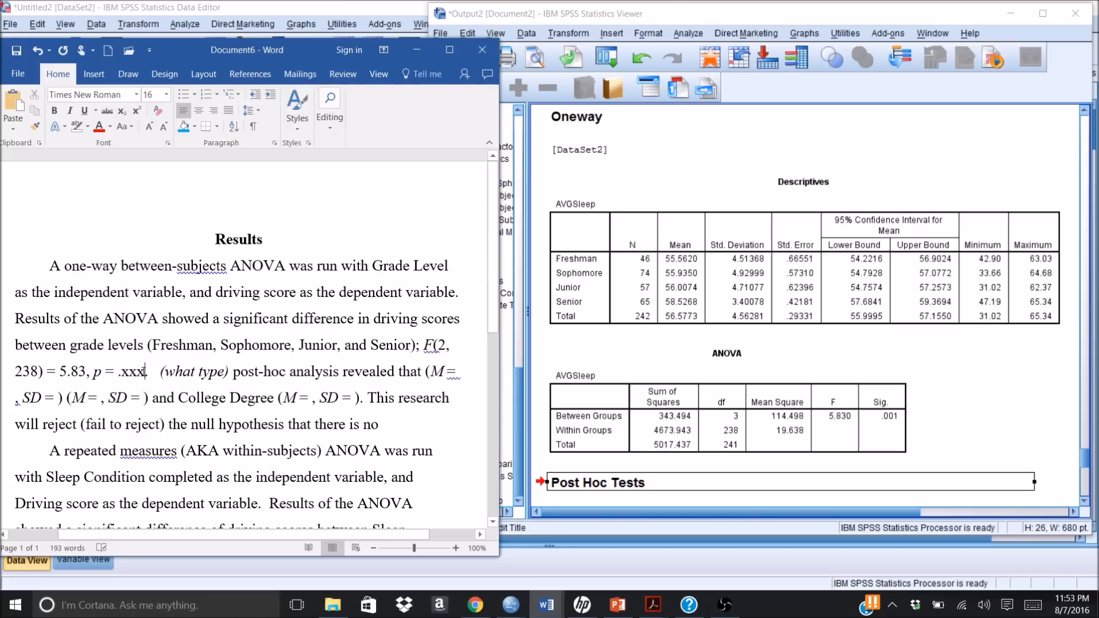
# Step: Replace the ".xxx" placeholder for the p value with .001
pyautogui.press('BackSpace')
pyautogui.press('BackSpace')
pyautogui.press('BackSpace')
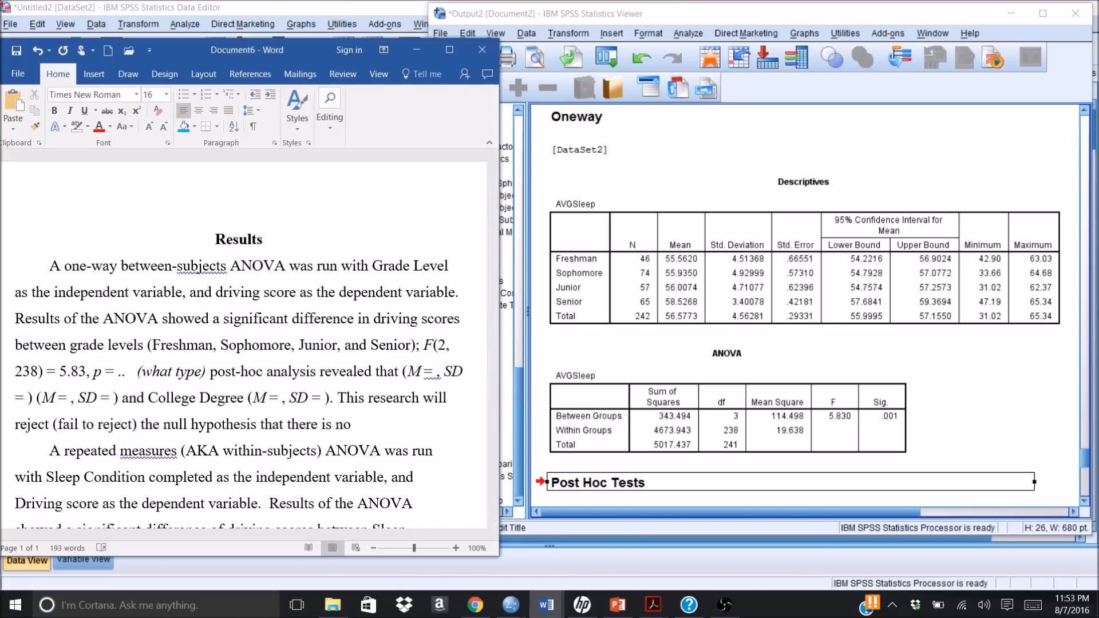
pyautogui.write('001')
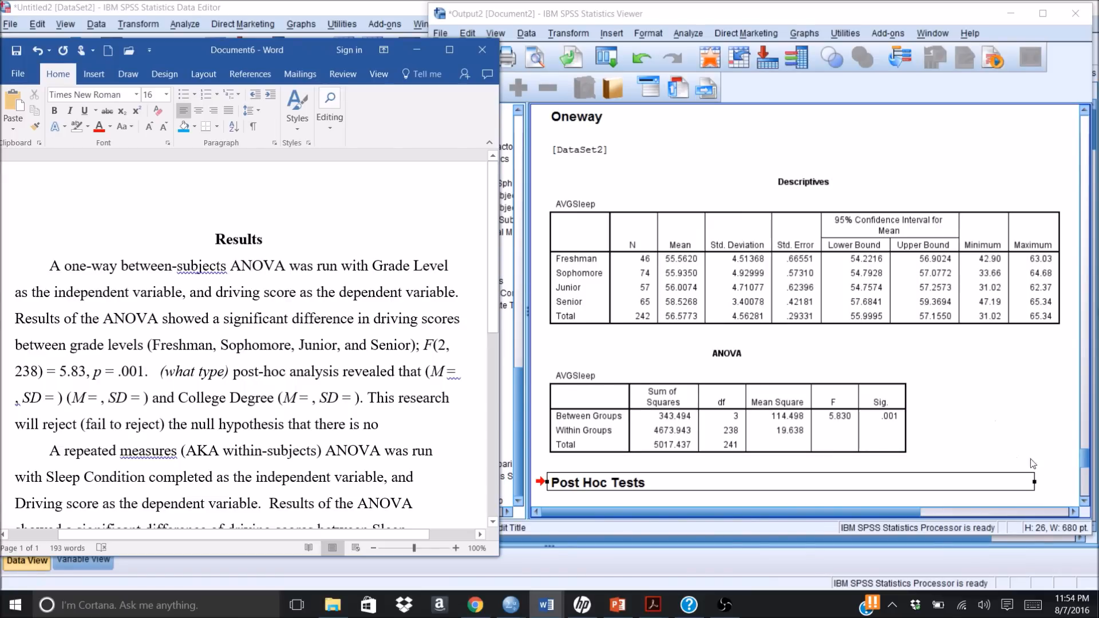
# Step: Examine the Tukey HSD Multiple Comparisons table under Post Hoc Tests in the SPSS output
pyautogui.click(1085, 501)
pyautogui.click(1085, 501)
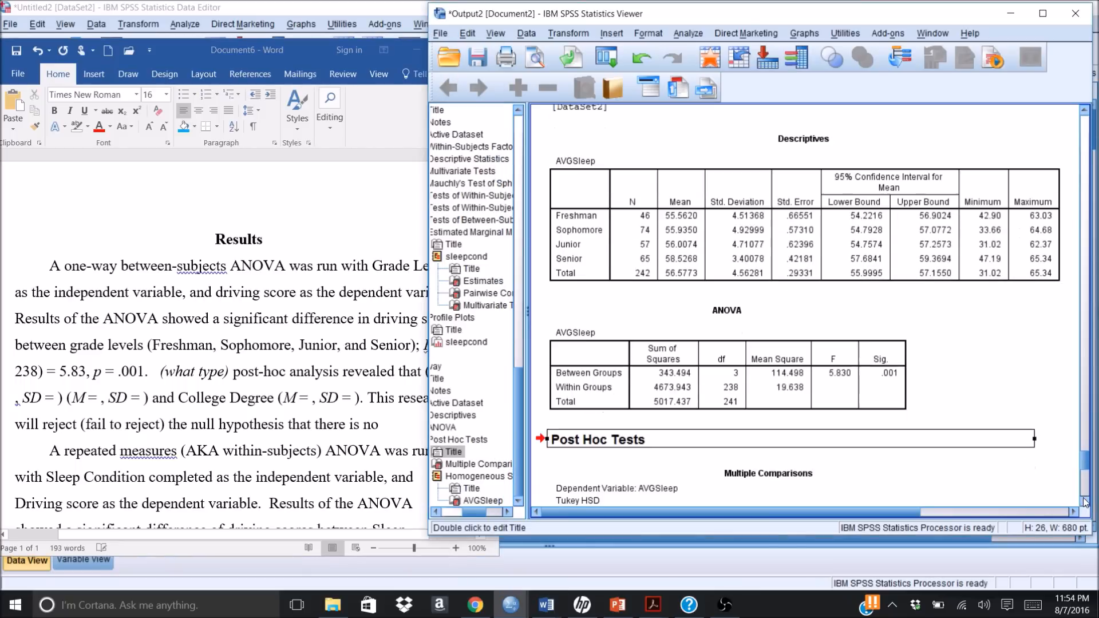
pyautogui.scroll(-6, 1085, 501)
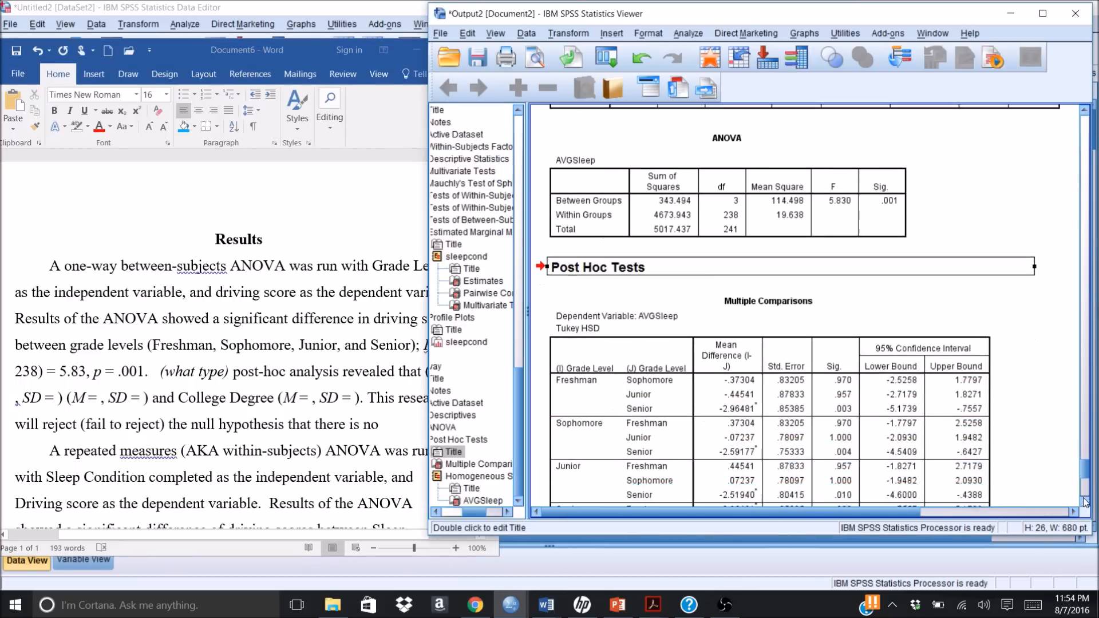
pyautogui.scroll(-2, 1085, 501)
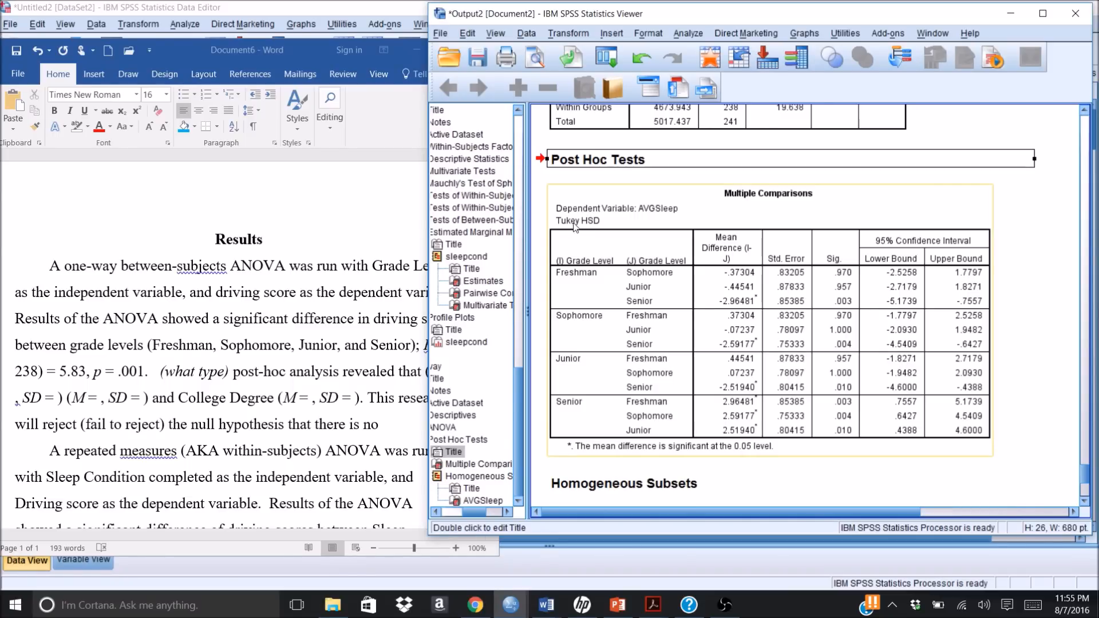
# Step: Return to Word, widen its window, and replace the "(what type)" placeholder before "post-hoc analysis" with "Tukey"
pyautogui.click(229, 374)
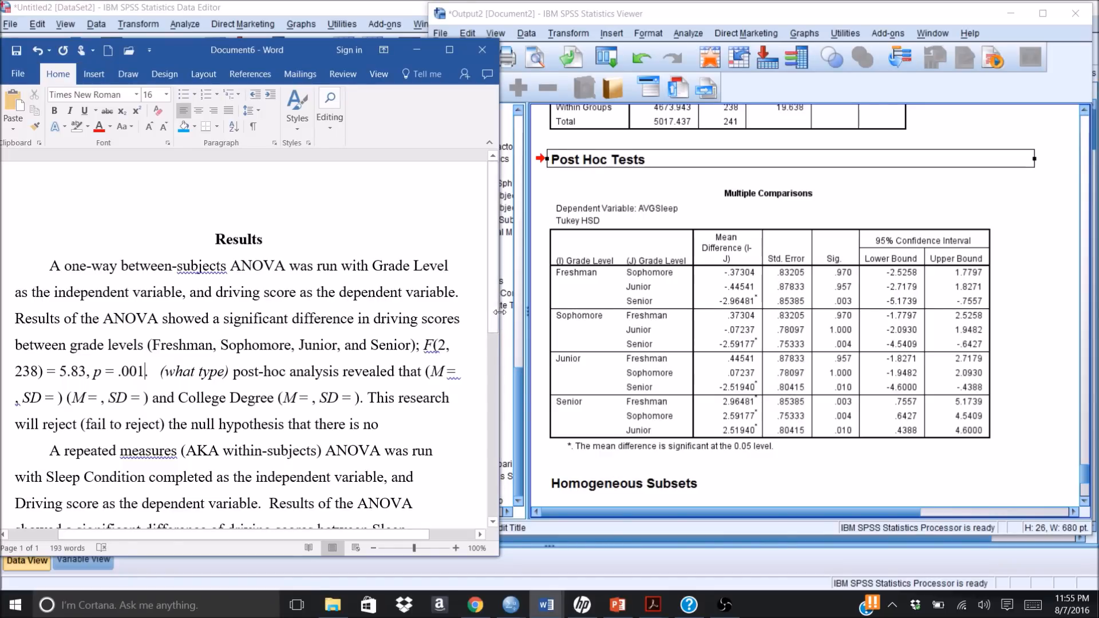
pyautogui.moveTo(499, 315); pyautogui.dragTo(641, 342)
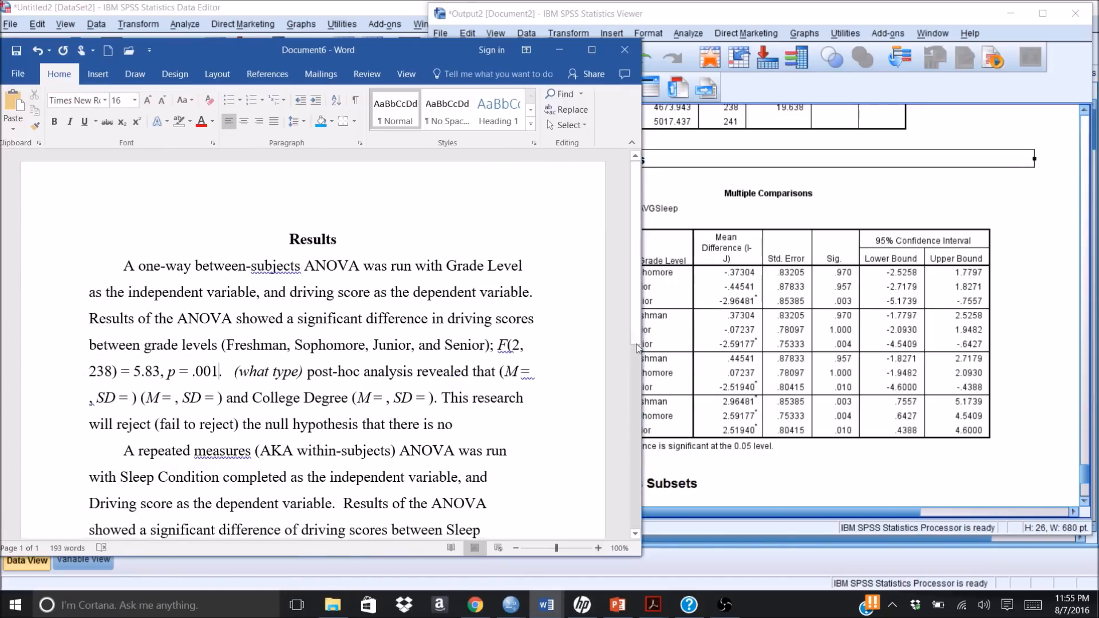
pyautogui.click(303, 372)
pyautogui.press('BackSpace')
pyautogui.press('BackSpace')
pyautogui.press('BackSpace')
pyautogui.press('BackSpace')
pyautogui.press('BackSpace')
pyautogui.press('BackSpace')
pyautogui.press('BackSpace')
pyautogui.press('BackSpace')
pyautogui.press('BackSpace')
pyautogui.press('BackSpace')
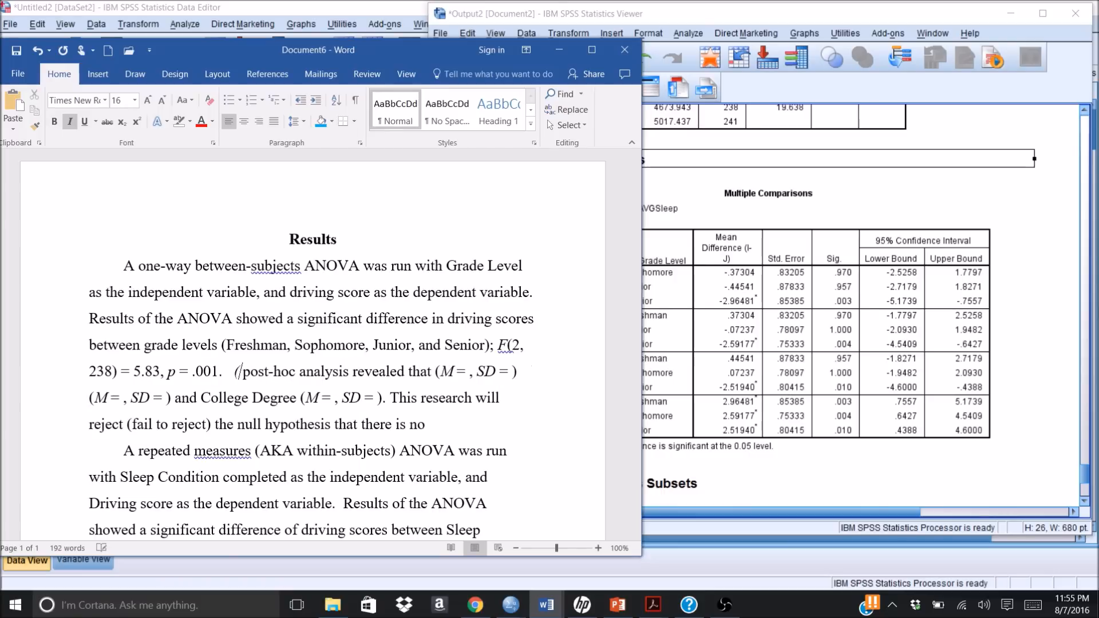
pyautogui.press('BackSpace')
pyautogui.write('Th ')
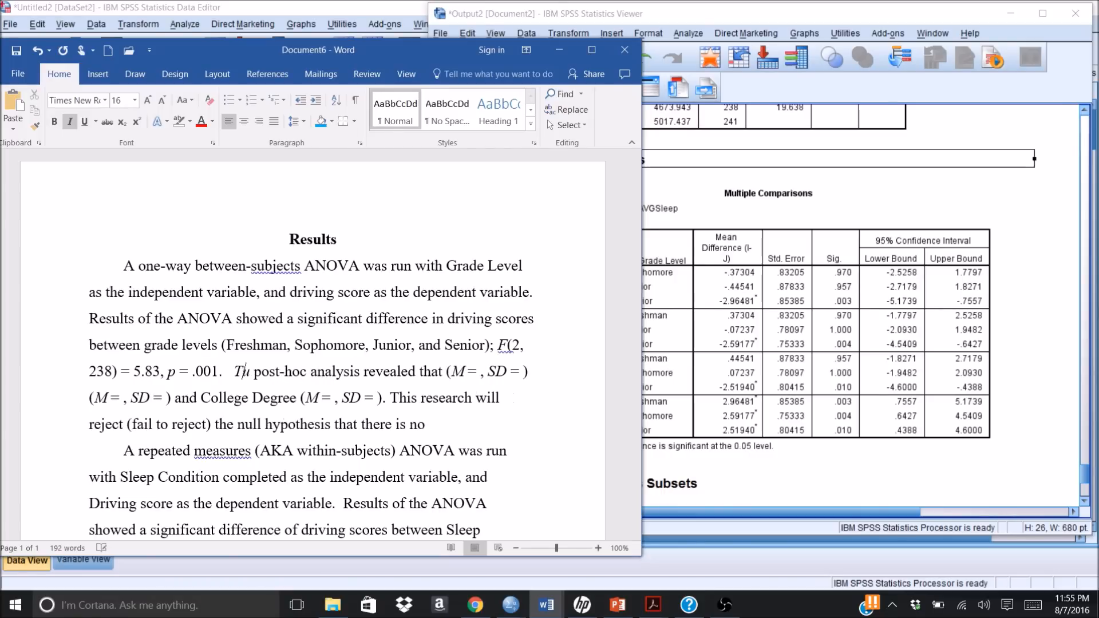
pyautogui.write('key')
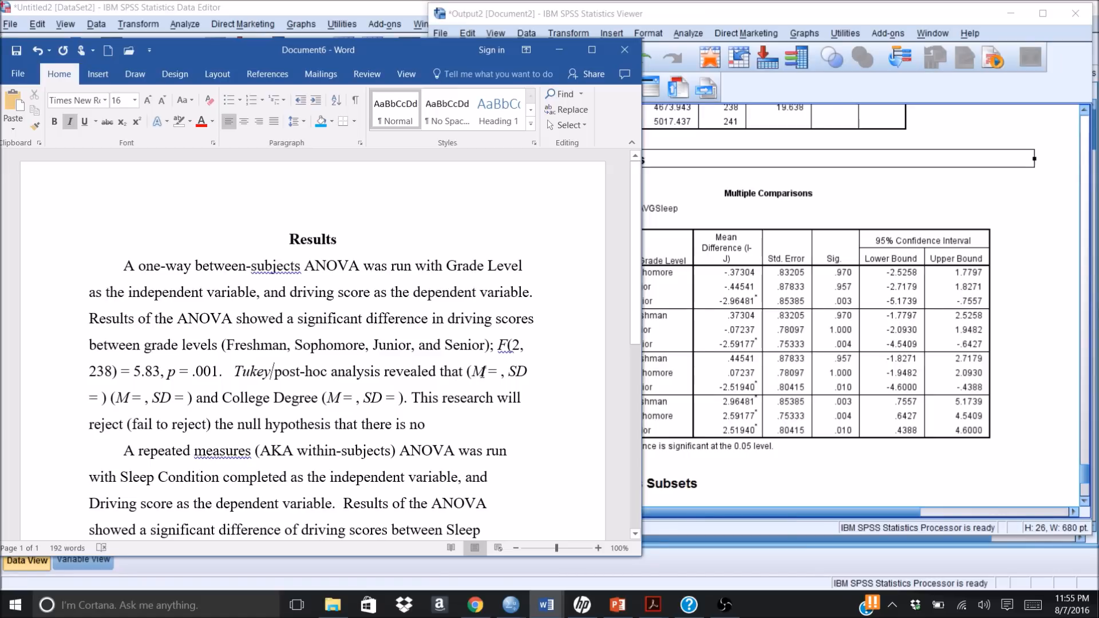
# Step: Insert "Seniors" before the first mean and SD parentheses in the post-hoc sentence and "scored" after them
pyautogui.click(463, 372)
pyautogui.write('Se')
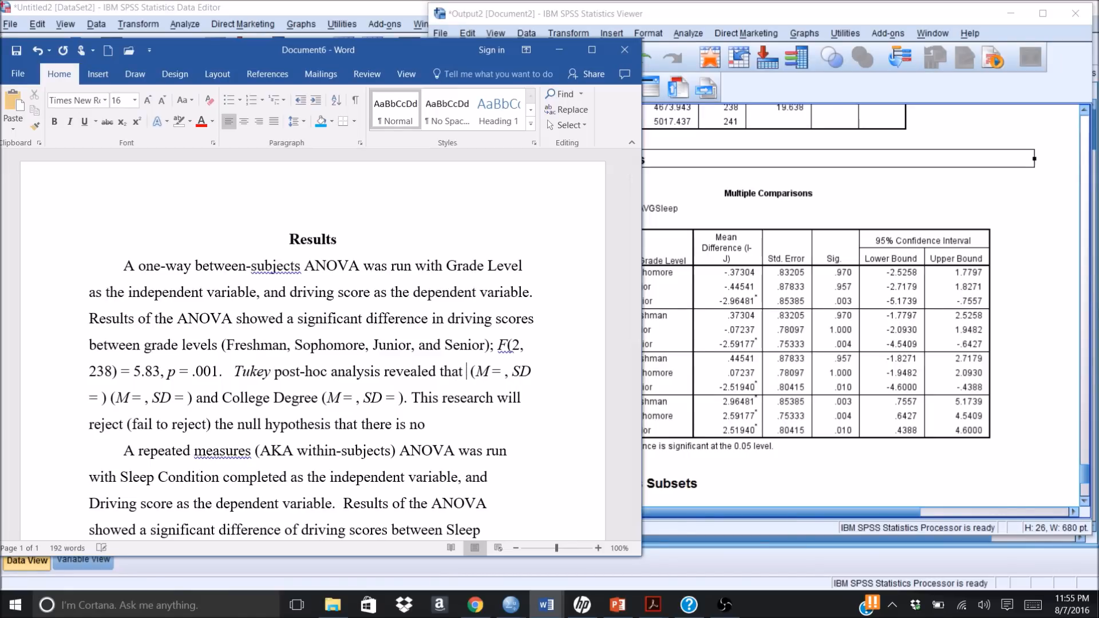
pyautogui.write('niors')
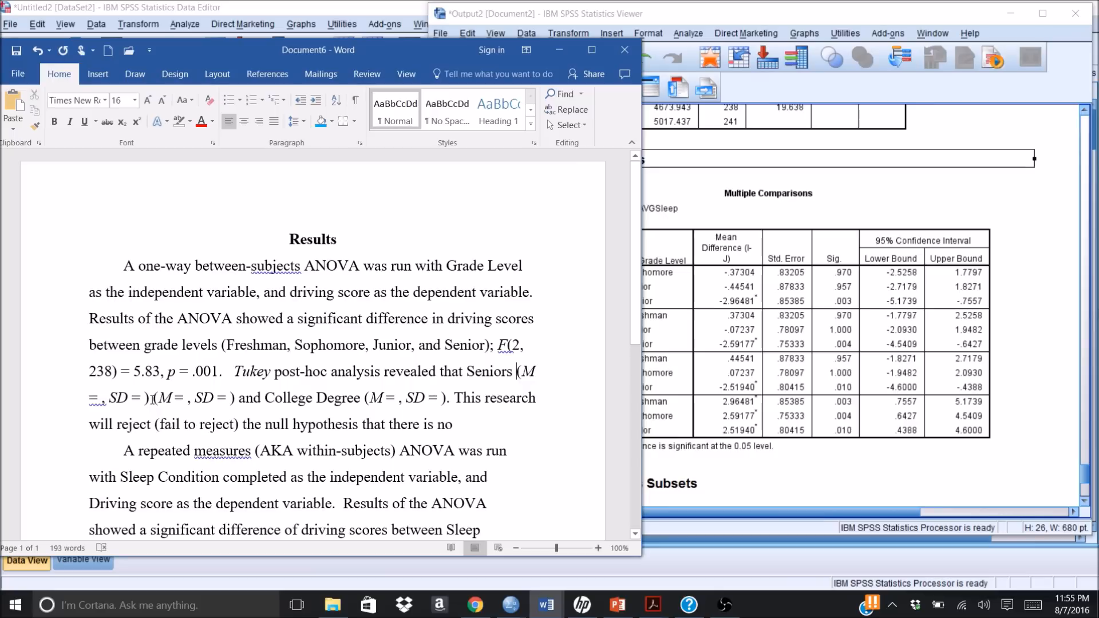
pyautogui.write('scored')
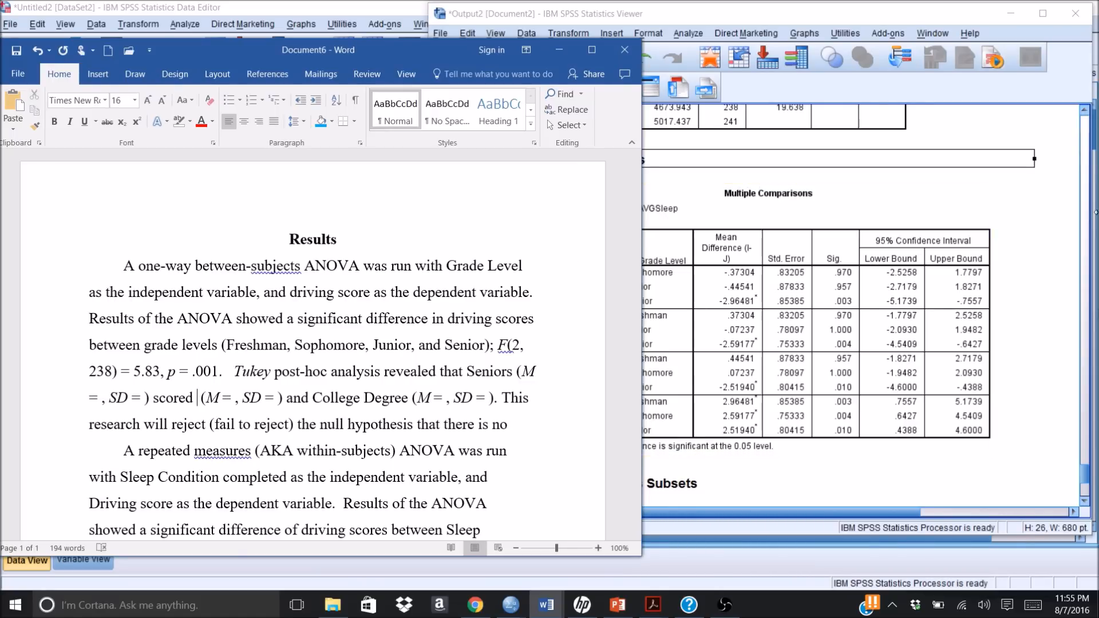
# Step: Check the grade-level means in the SPSS Descriptives table and add "significantly higher than freshman" after "scored" in Word
pyautogui.click(1086, 155)
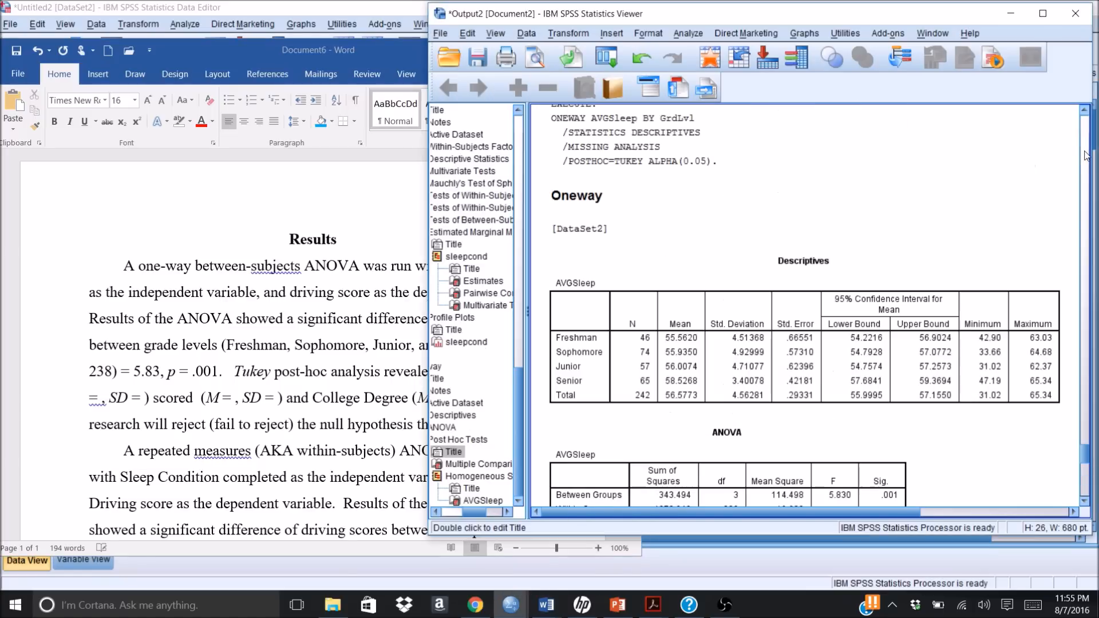
pyautogui.click(727, 334)
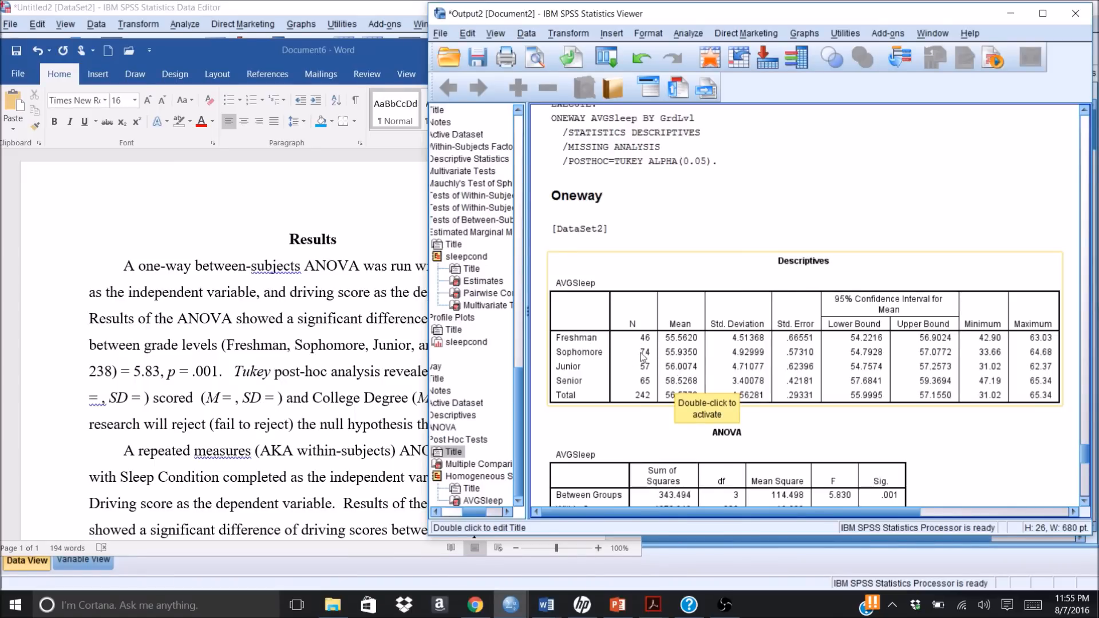
pyautogui.click(194, 400)
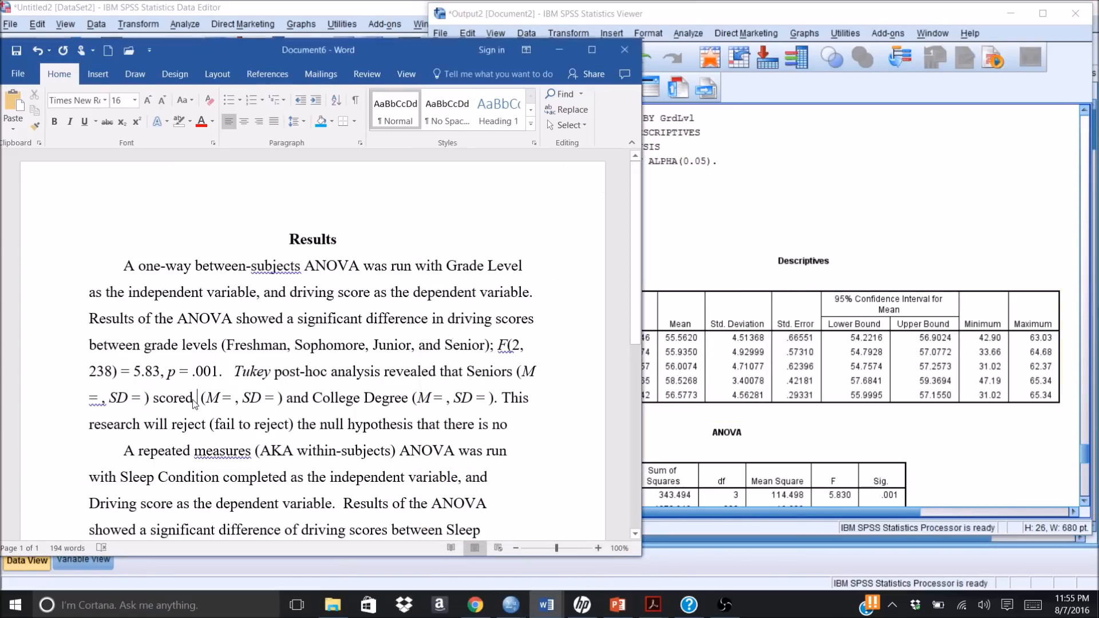
pyautogui.write('signi')
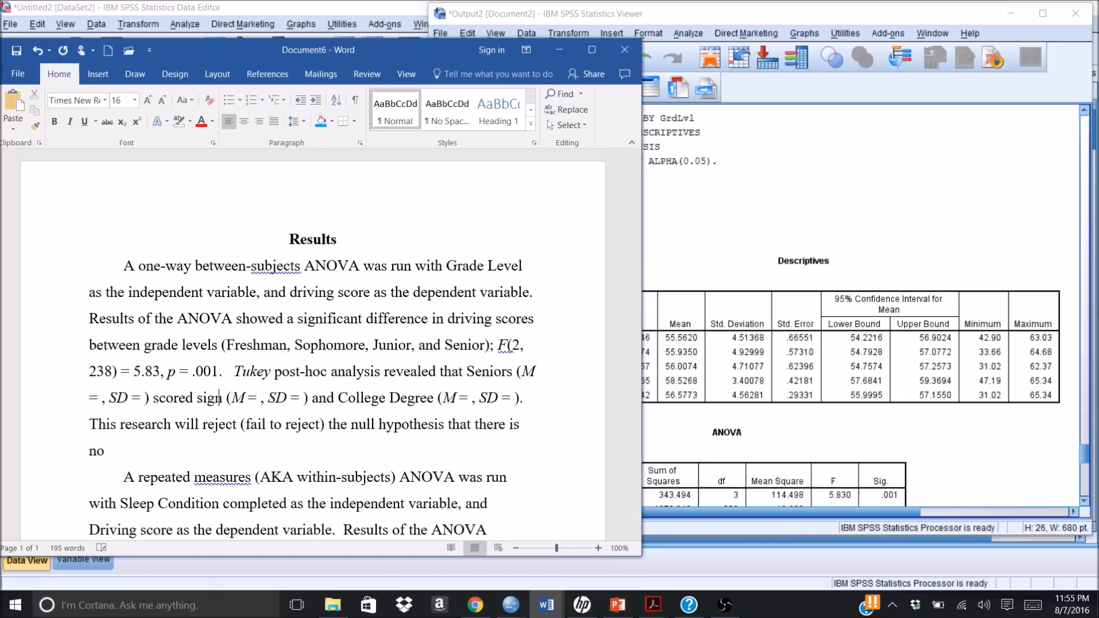
pyautogui.write('ficantk')
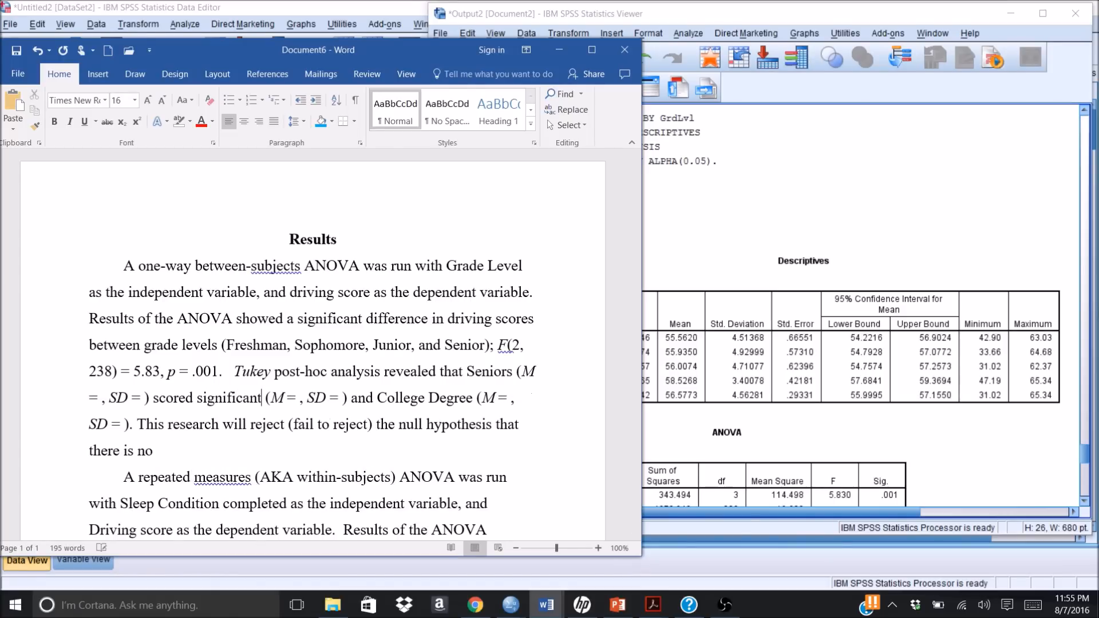
pyautogui.press('BackSpace')
pyautogui.write('l')
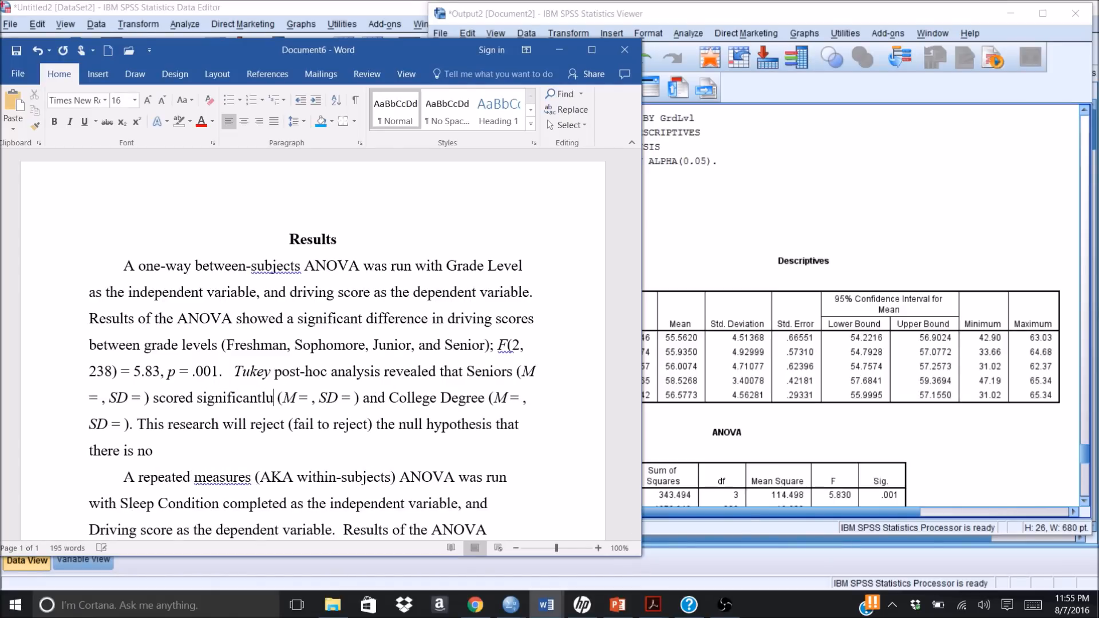
pyautogui.write('y hig')
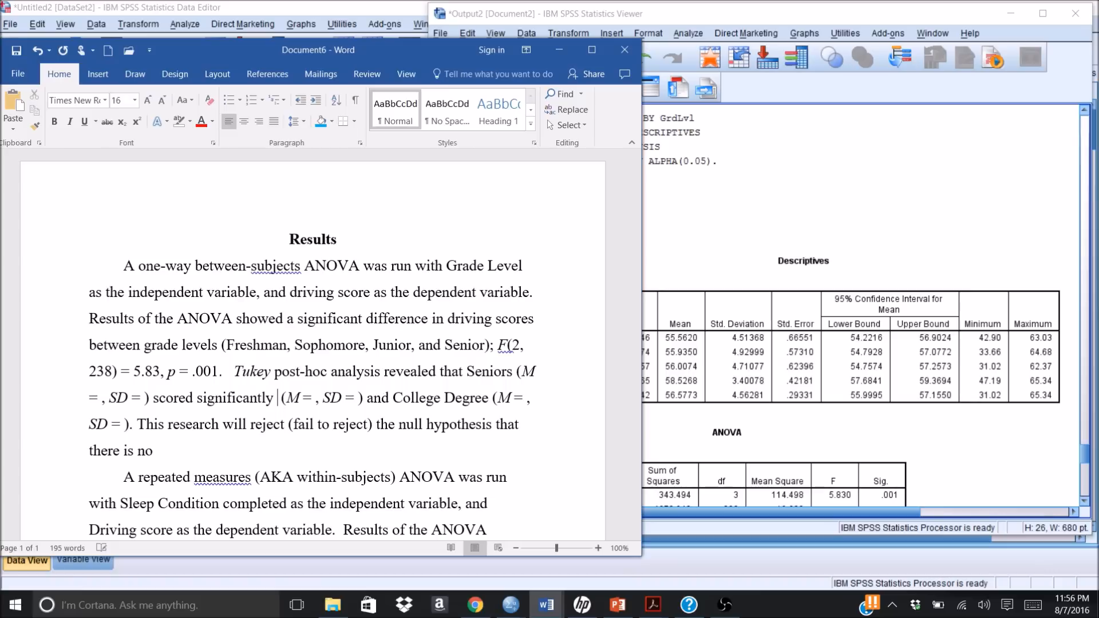
pyautogui.write('her th')
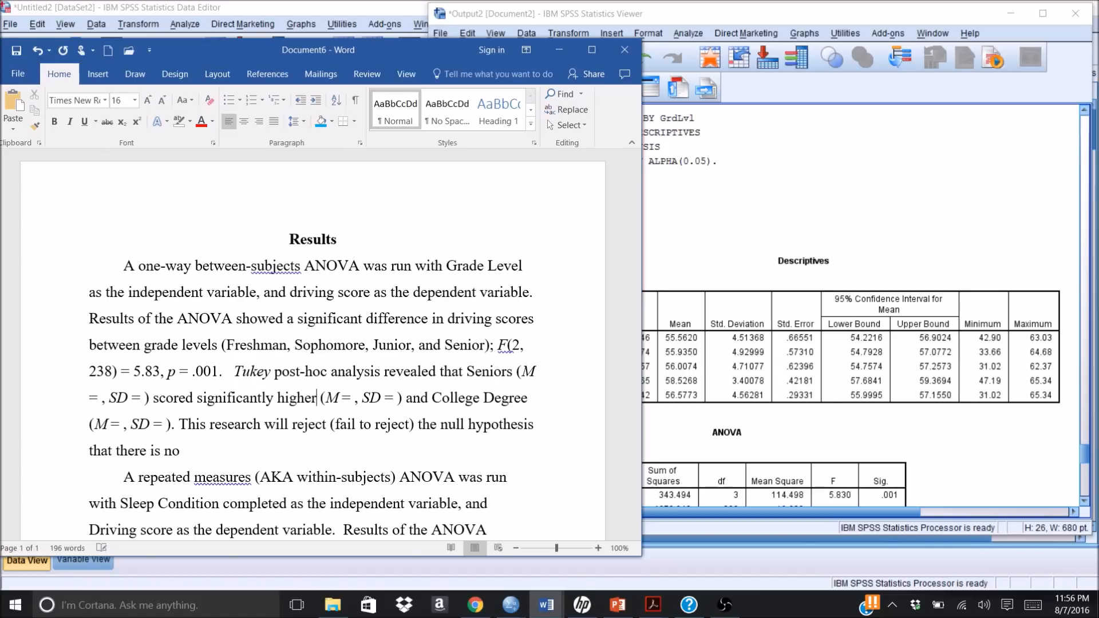
pyautogui.write('an fres')
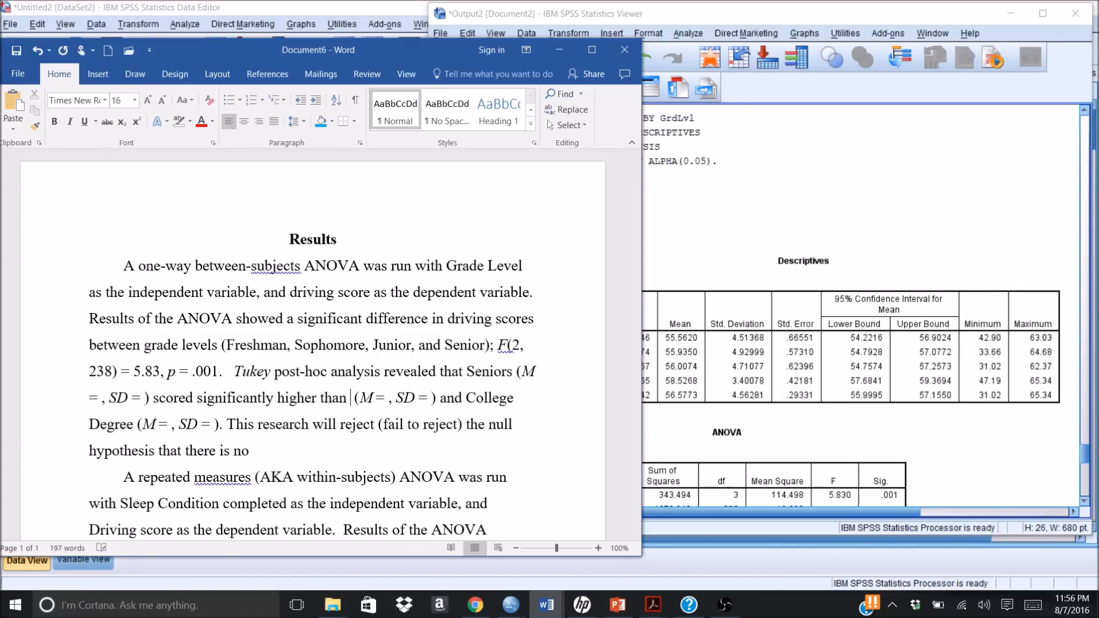
pyautogui.write('hman')
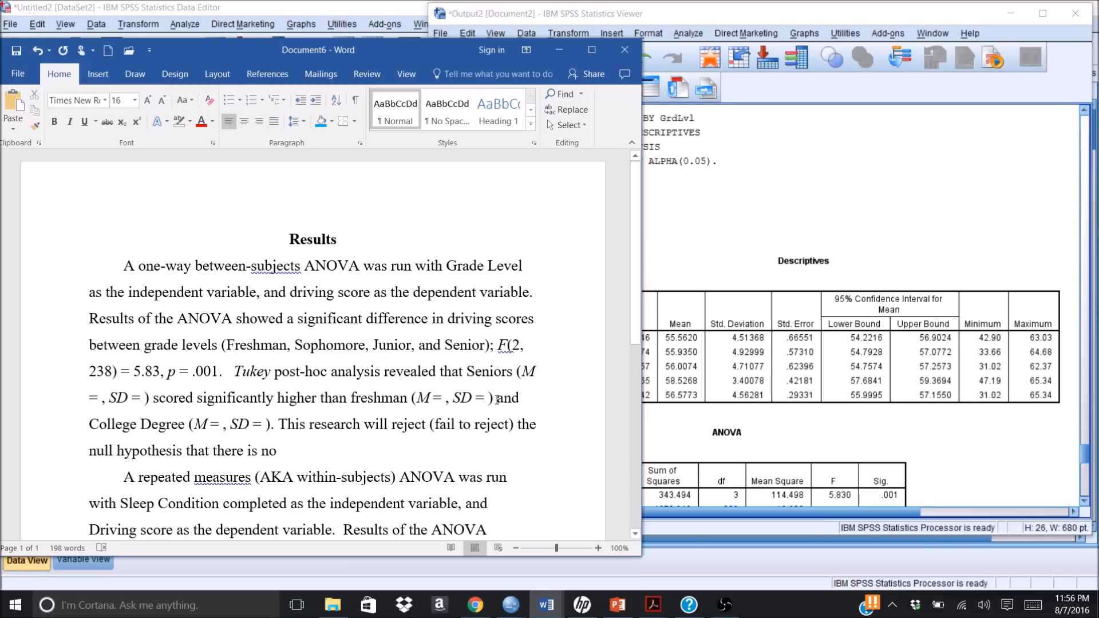
# Step: Insert ", sophmores" after the freshman mean and SD parentheses in the post-hoc sentence
pyautogui.click(497, 399)
pyautogui.write(', so')
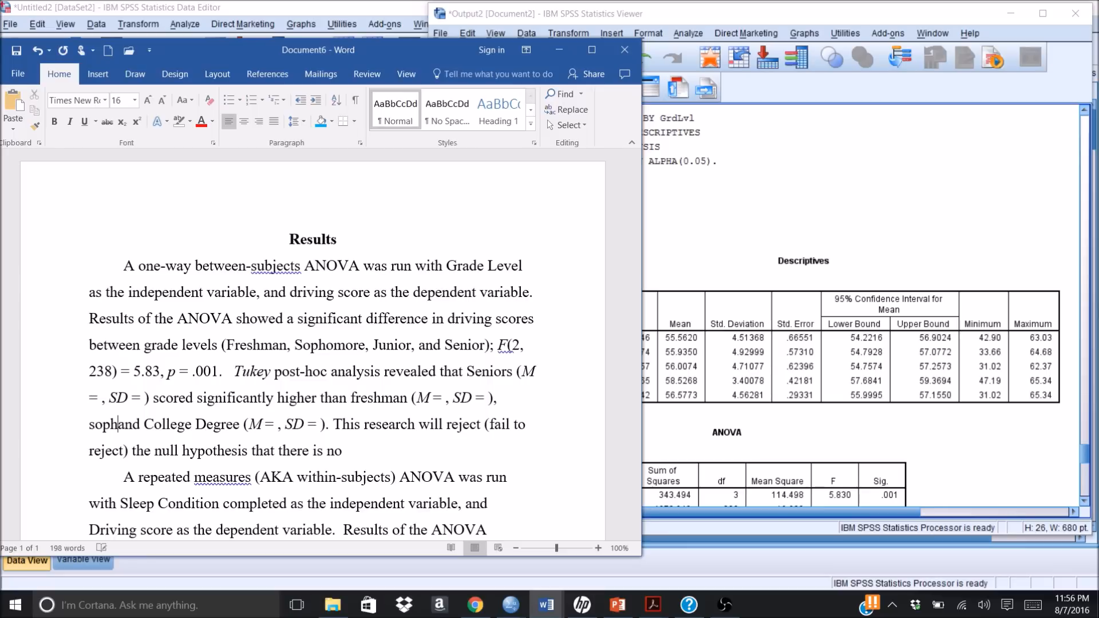
pyautogui.write('phmores')
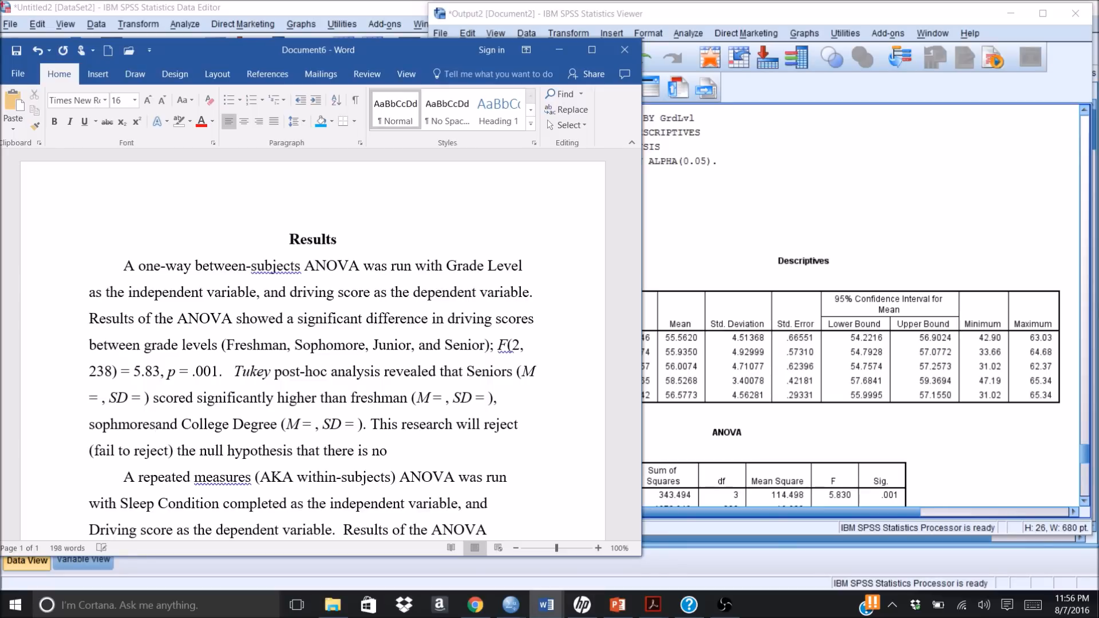
pyautogui.write(' ( M = ')
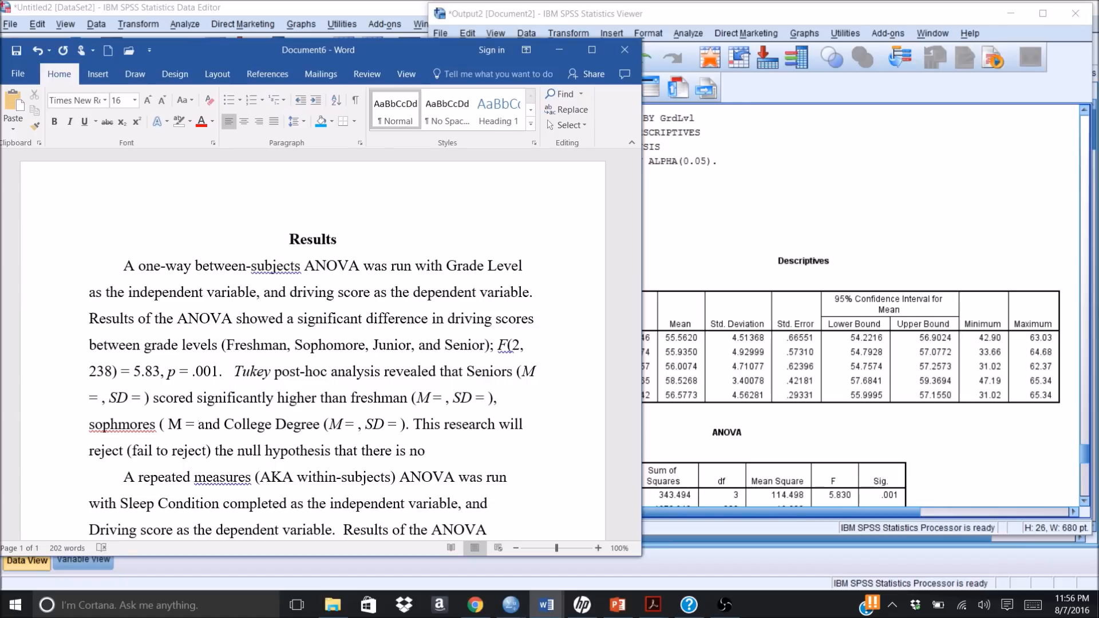
pyautogui.write('. SD')
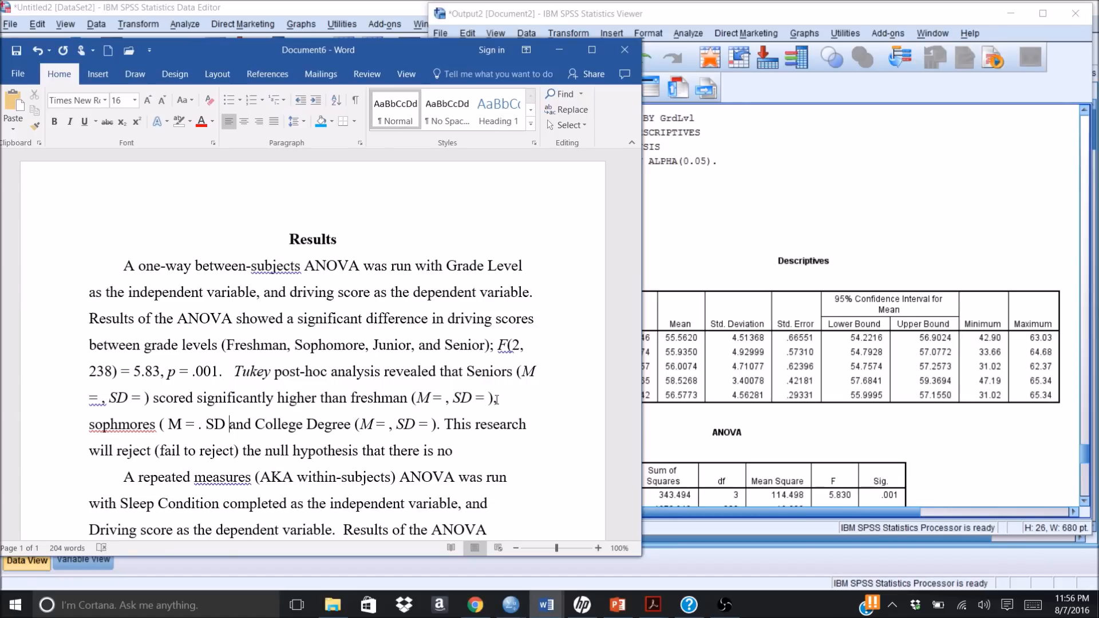
# Step: Add the blank placeholder "( M = , SD = )," after the sophomore group and correct the group's spelling to "sophomores"
pyautogui.press('BackSpace')
pyautogui.press('BackSpace')
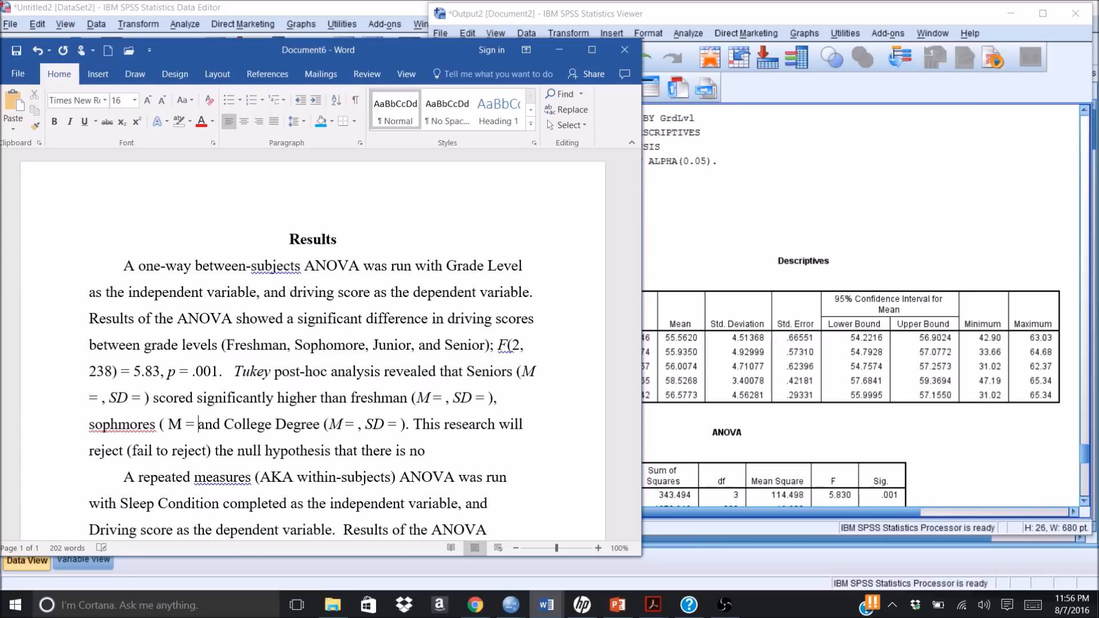
pyautogui.write(', SD')
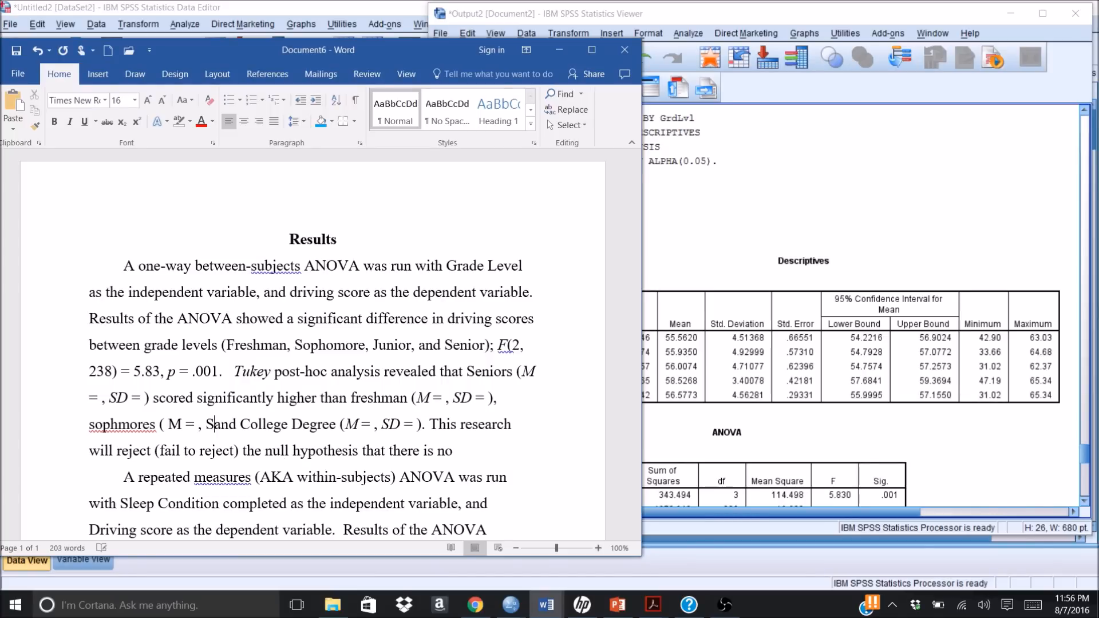
pyautogui.write(' = ')
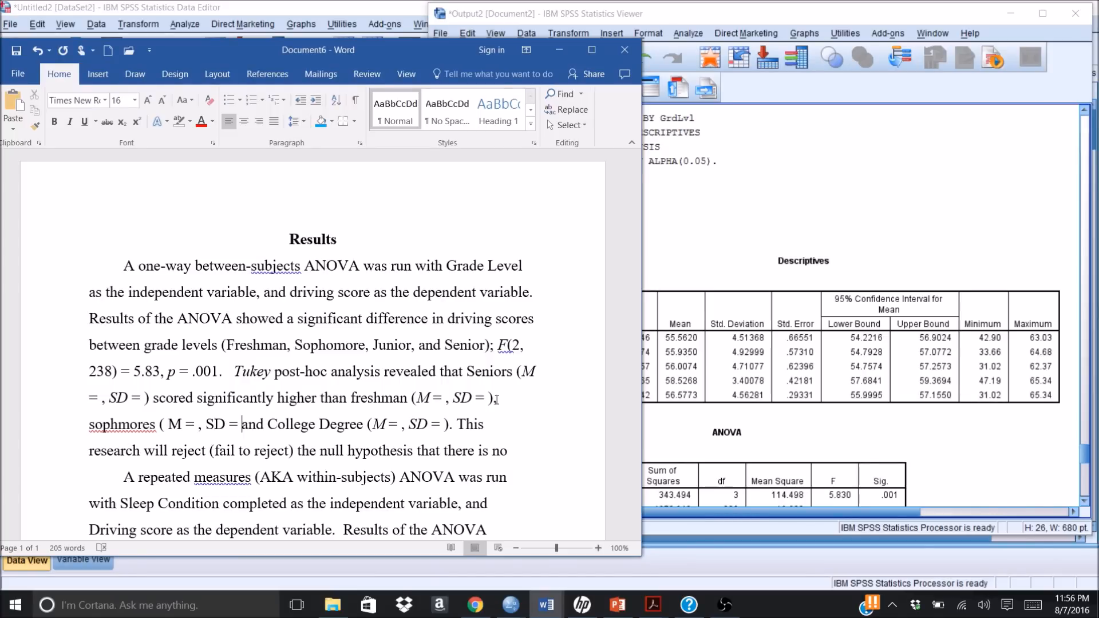
pyautogui.write(')')
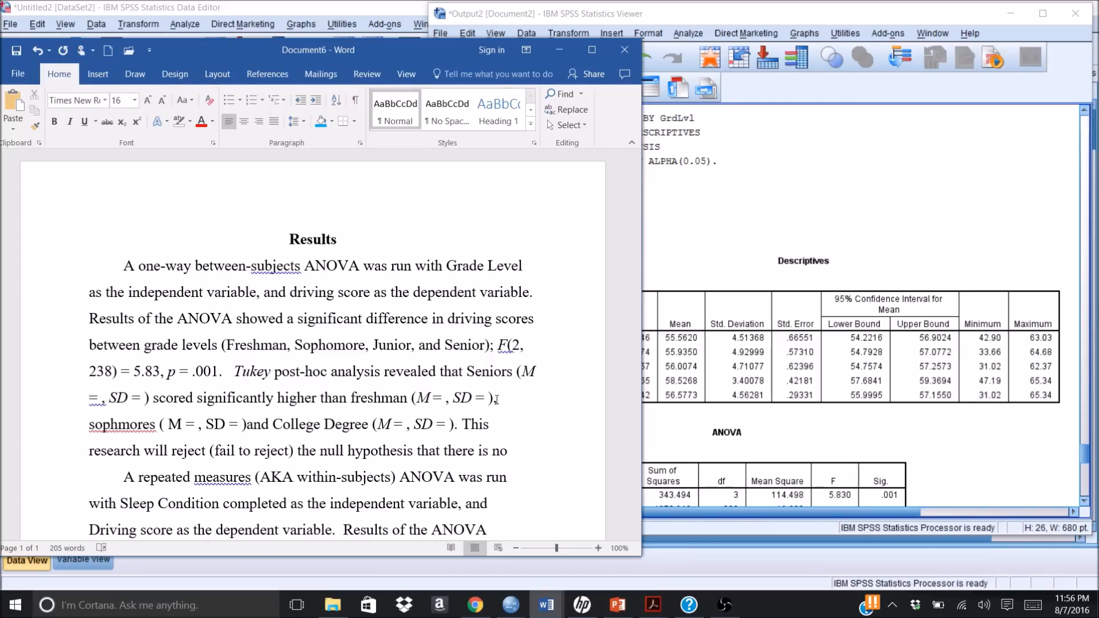
pyautogui.write(',')
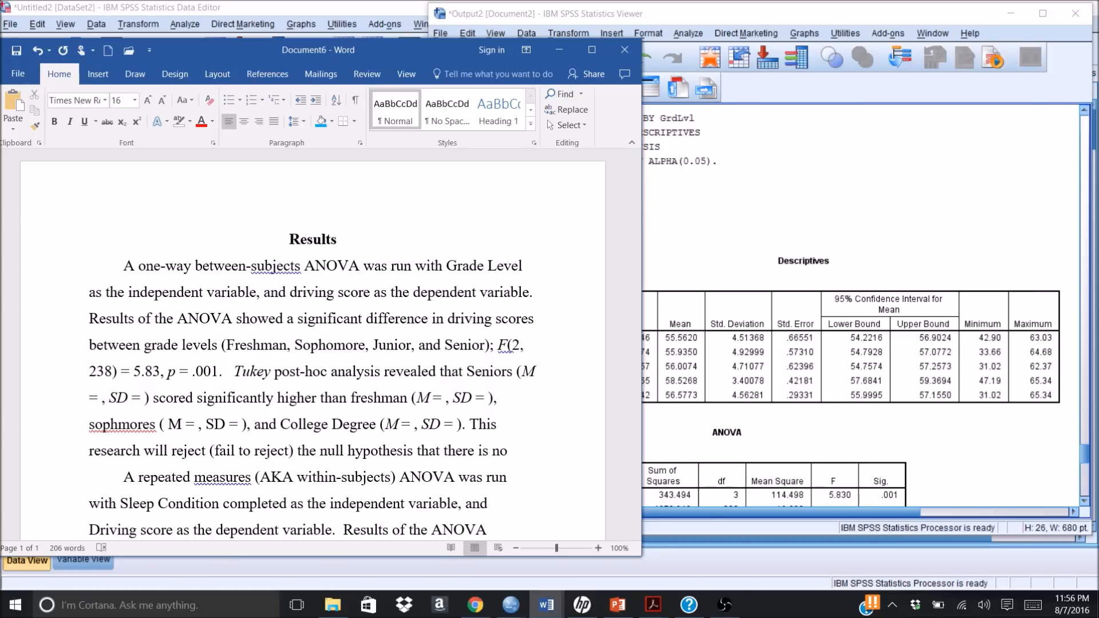
pyautogui.click(119, 424)
pyautogui.write('o')
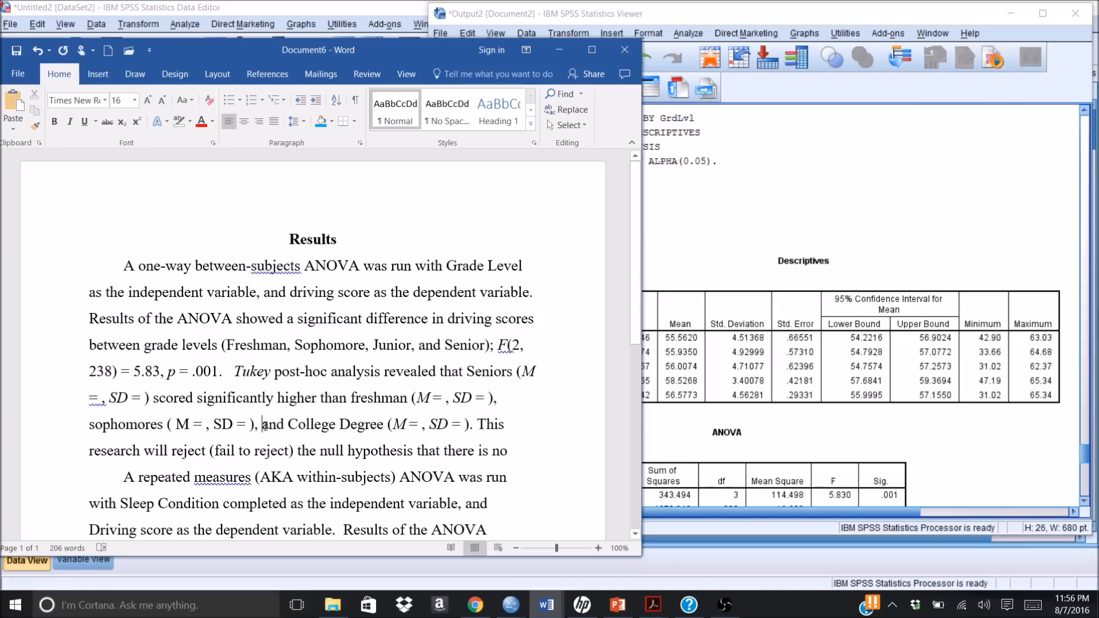
# Step: Replace "College Degree" with "Juniors" before the last mean and SD parentheses in the post-hoc sentence
pyautogui.press('Delete')
pyautogui.press('Delete')
pyautogui.press('Delete')
pyautogui.press('Delete')
pyautogui.press('Delete')
pyautogui.press('Delete')
pyautogui.press('Delete')
pyautogui.press('Delete')
pyautogui.press('Delete')
pyautogui.press('Delete')
pyautogui.press('Delete')
pyautogui.press('Delete')
pyautogui.press('Delete')
pyautogui.press('Delete')
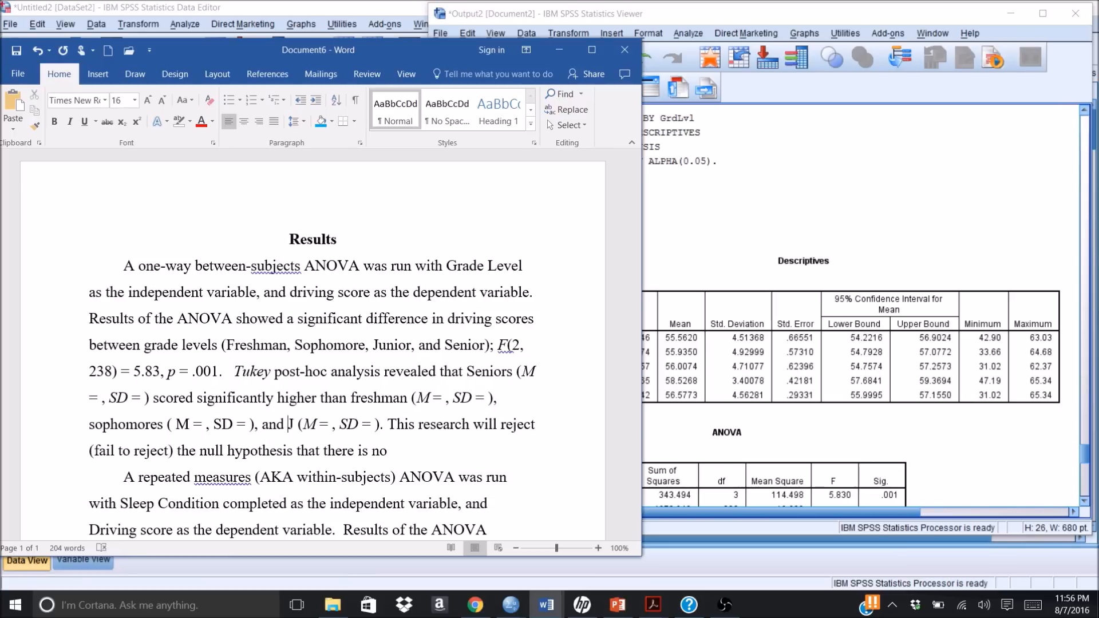
pyautogui.write('Juniors')
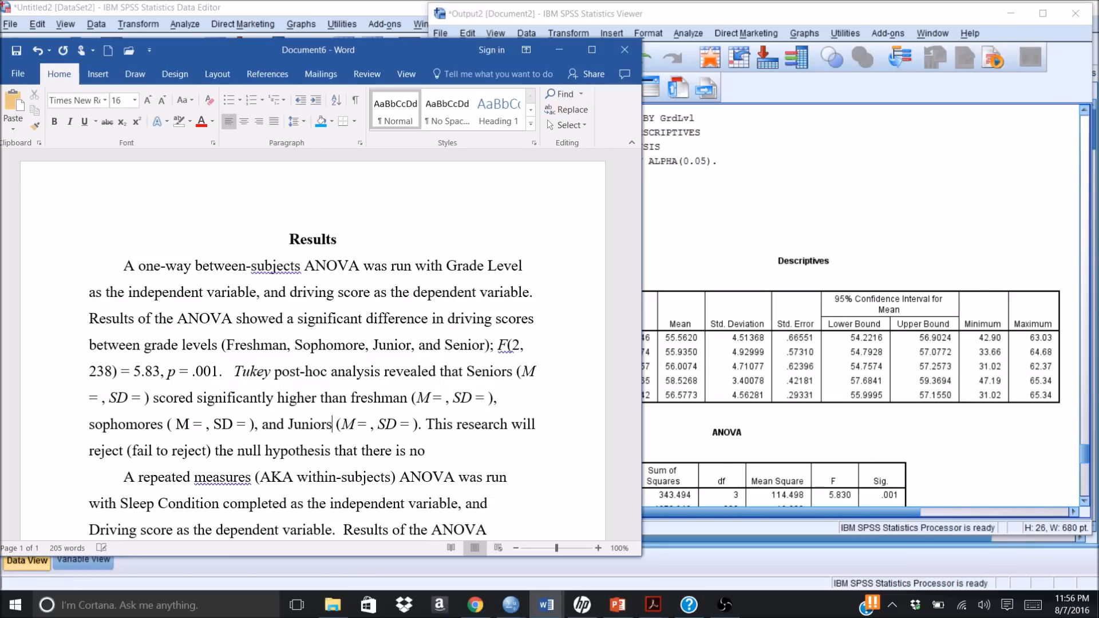
# Step: Begin a new sentence before "This research will reject" with "However the freshman sophomores and juniors"
pyautogui.click(427, 425)
pyautogui.write('However')
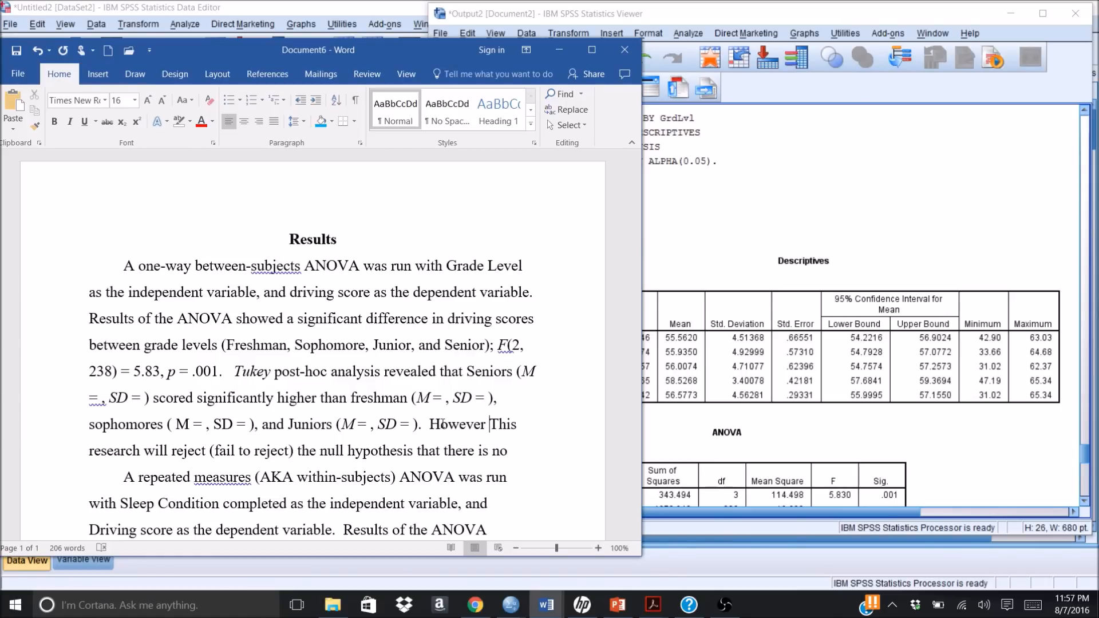
pyautogui.write('the fres')
pyautogui.write('hman s')
pyautogui.write('ophom')
pyautogui.write('ores and')
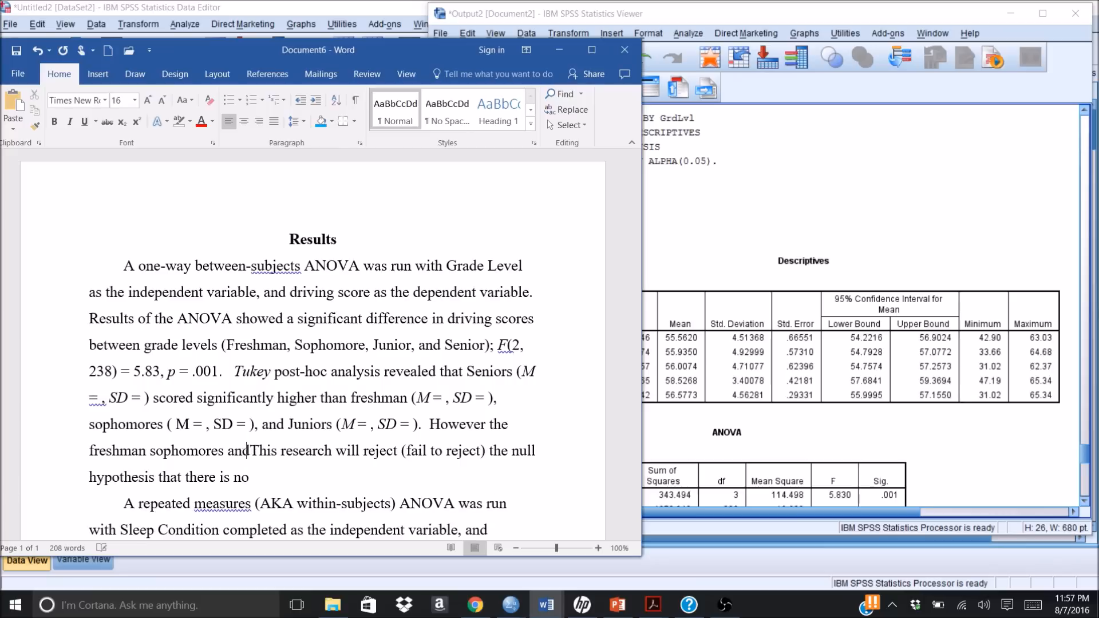
pyautogui.write(' juniors')
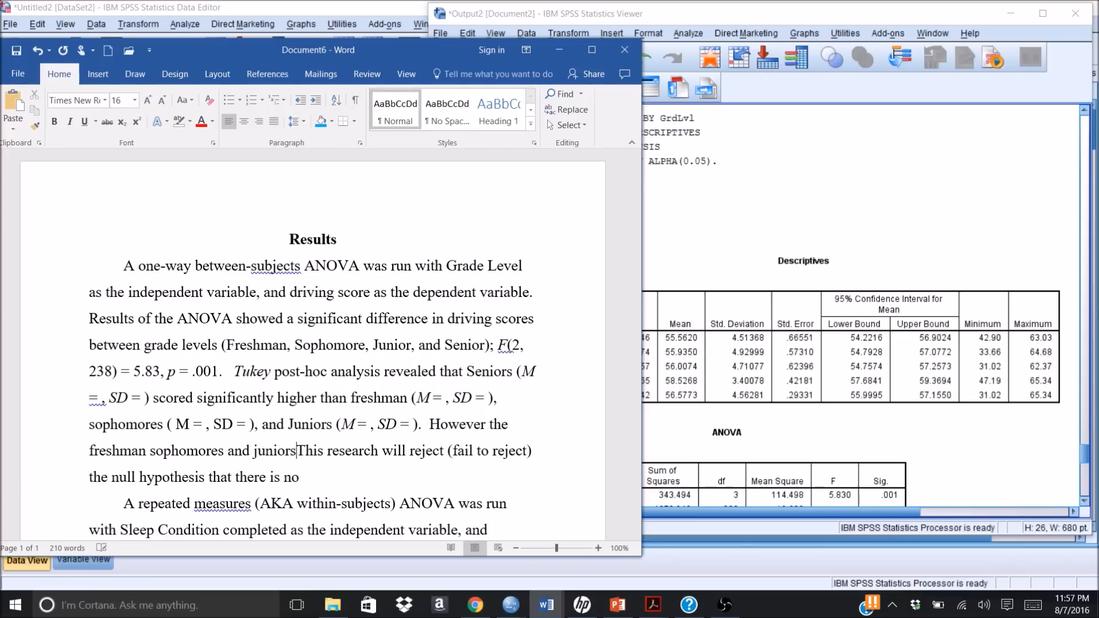
pyautogui.write(' did not ')
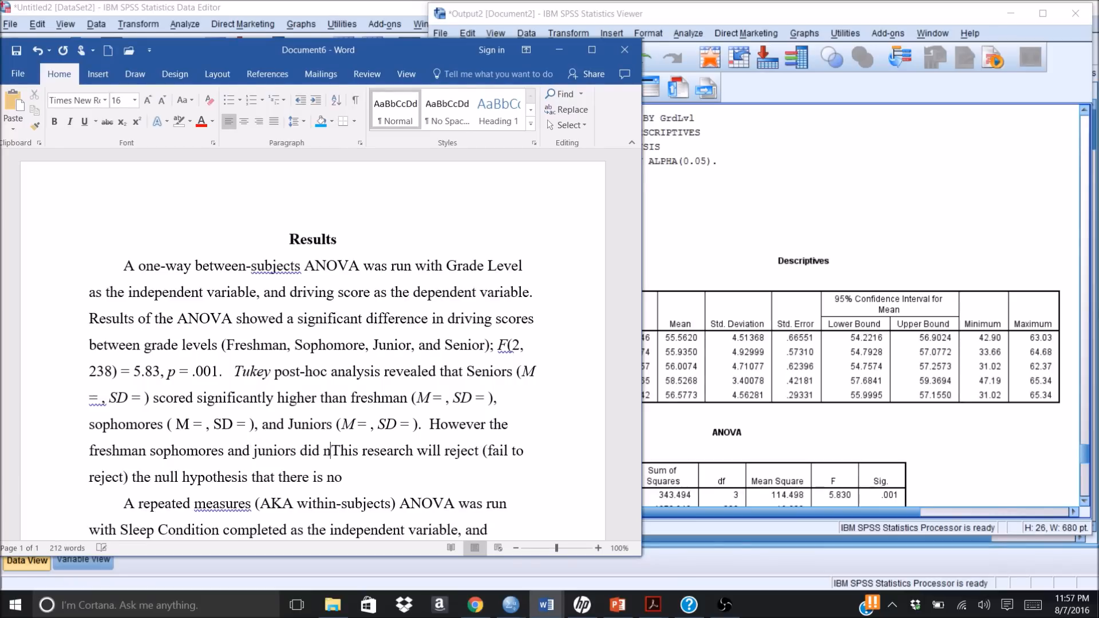
pyautogui.write('score ')
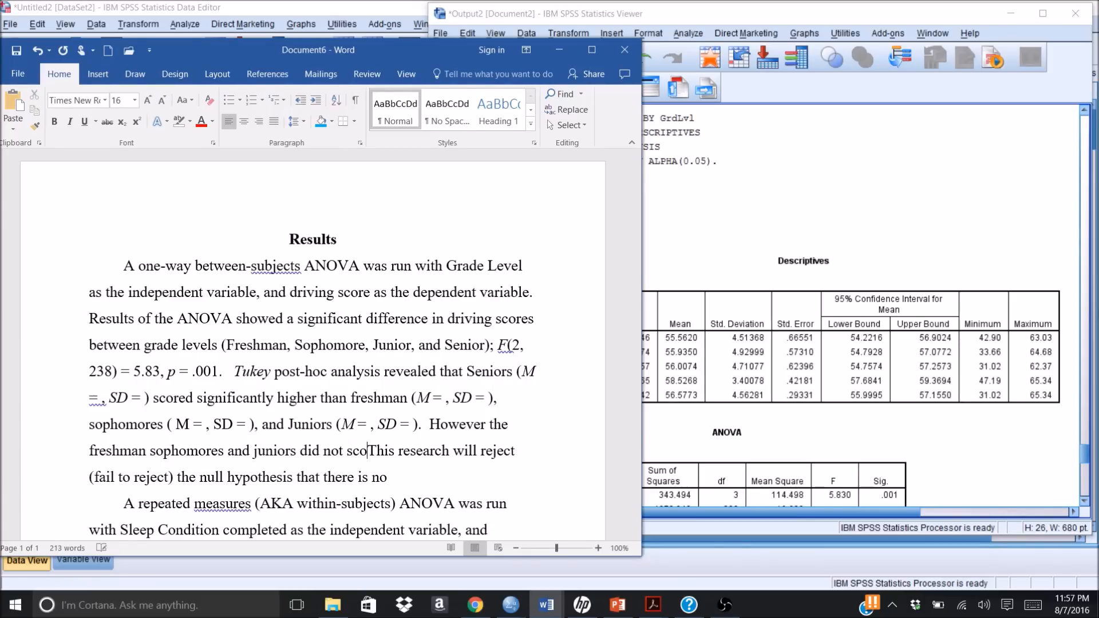
pyautogui.write('signifi')
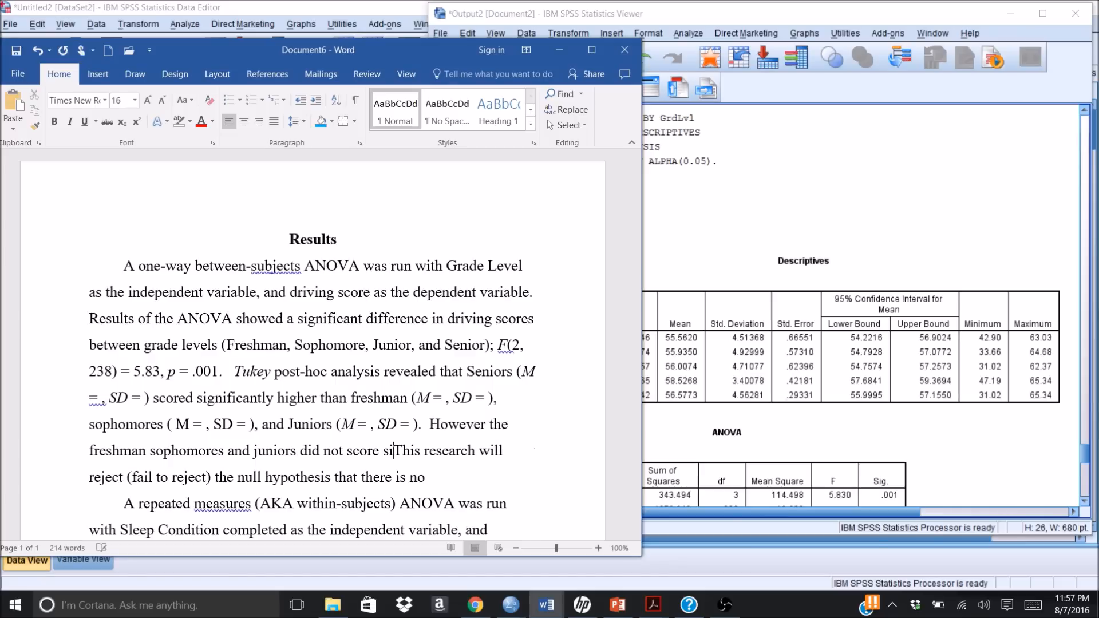
pyautogui.write('cantly ')
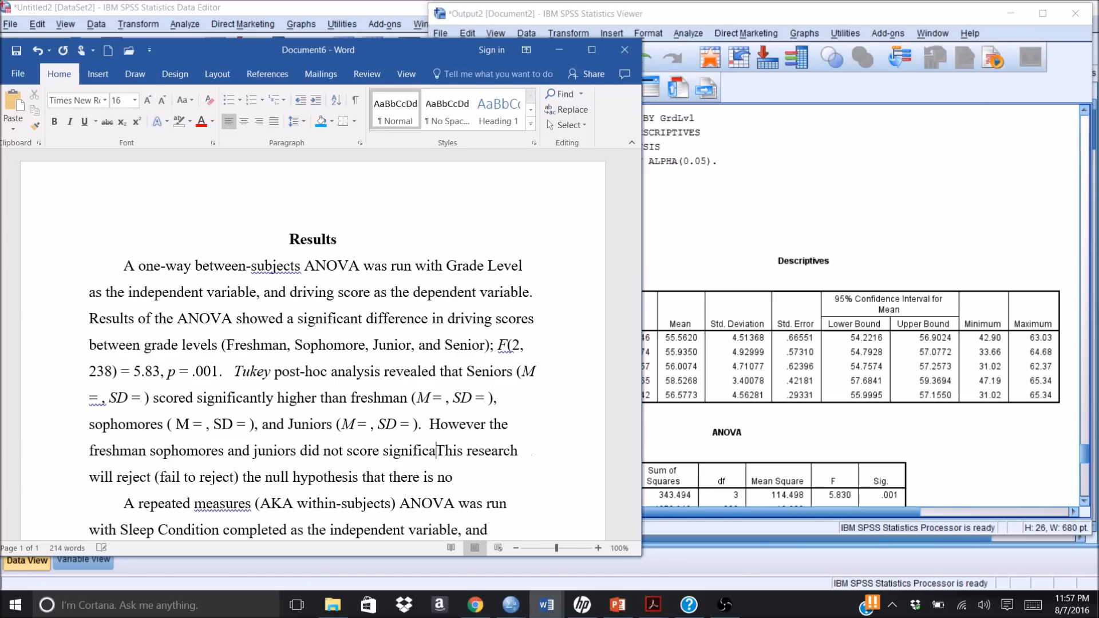
pyautogui.write('different ')
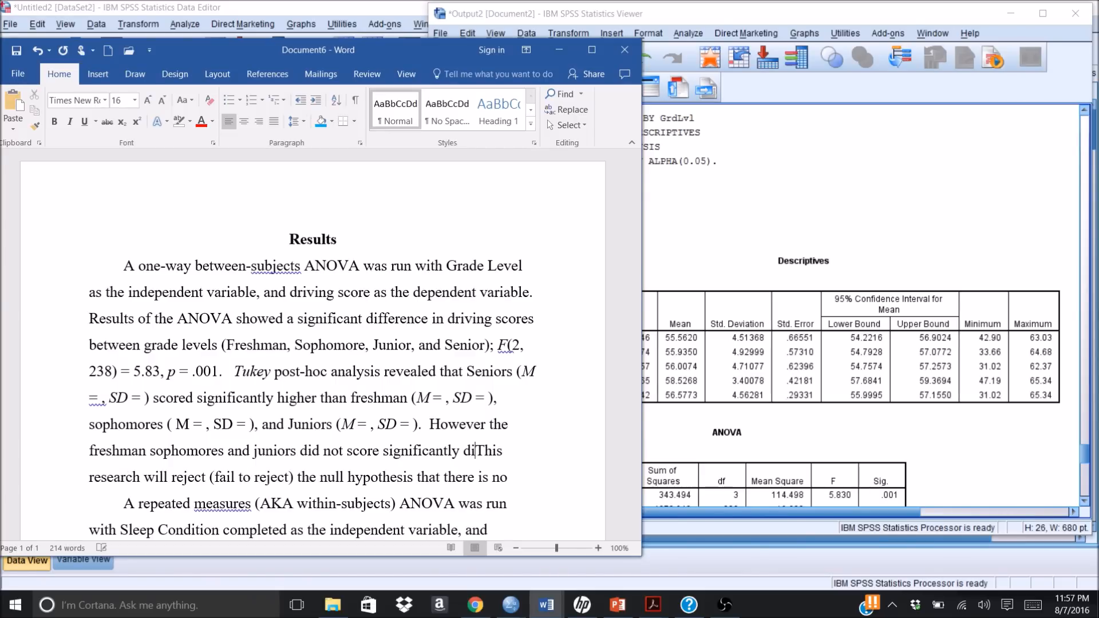
pyautogui.write('from each oth')
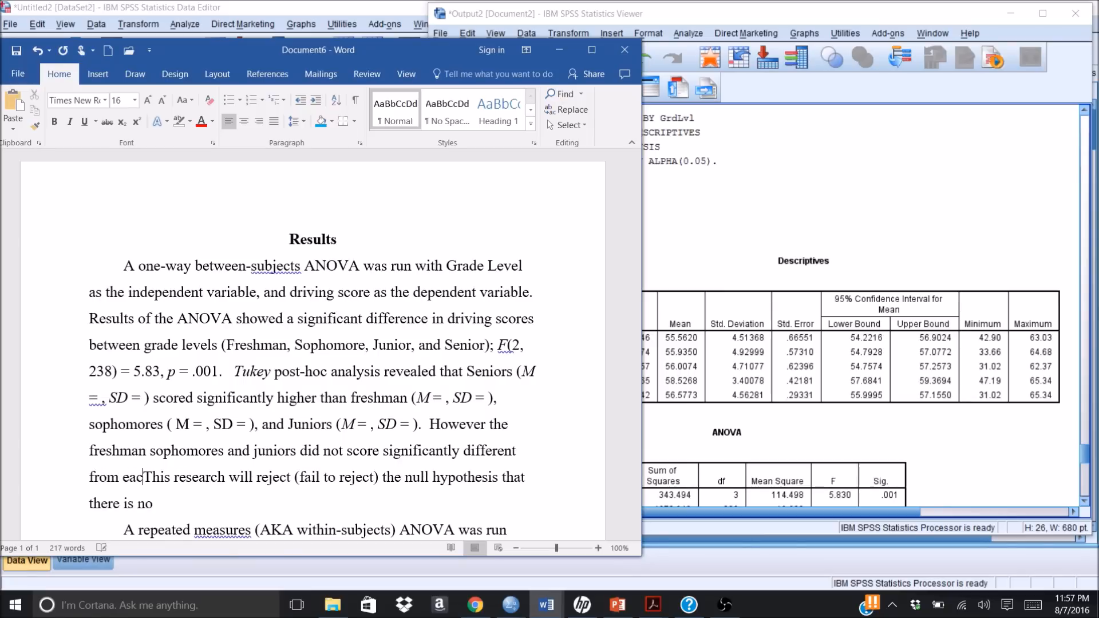
pyautogui.write('er')
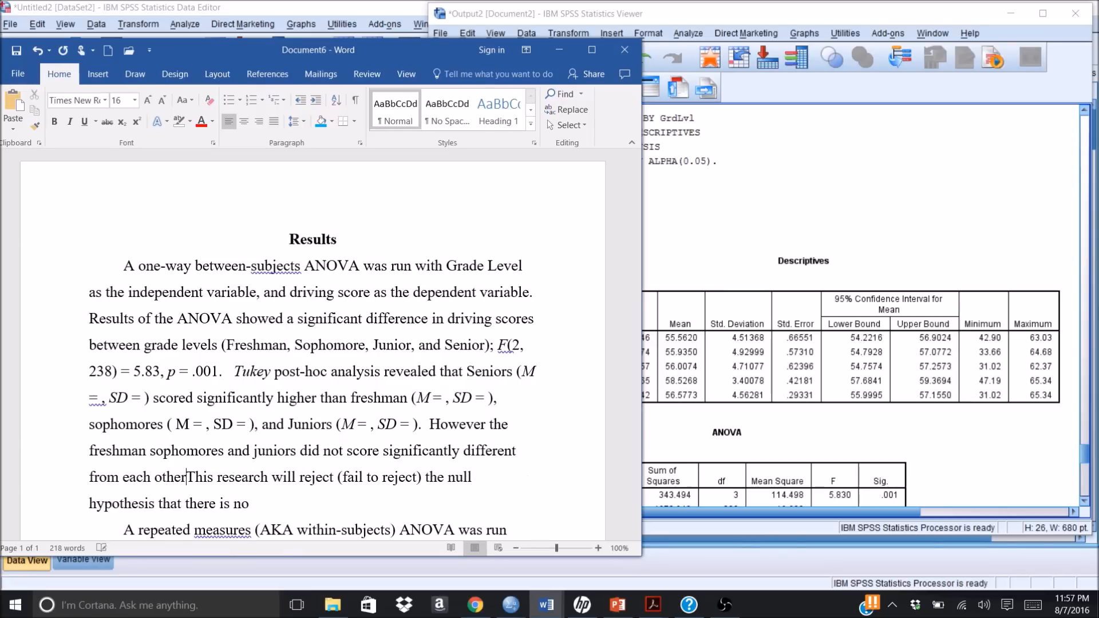
pyautogui.write('.')
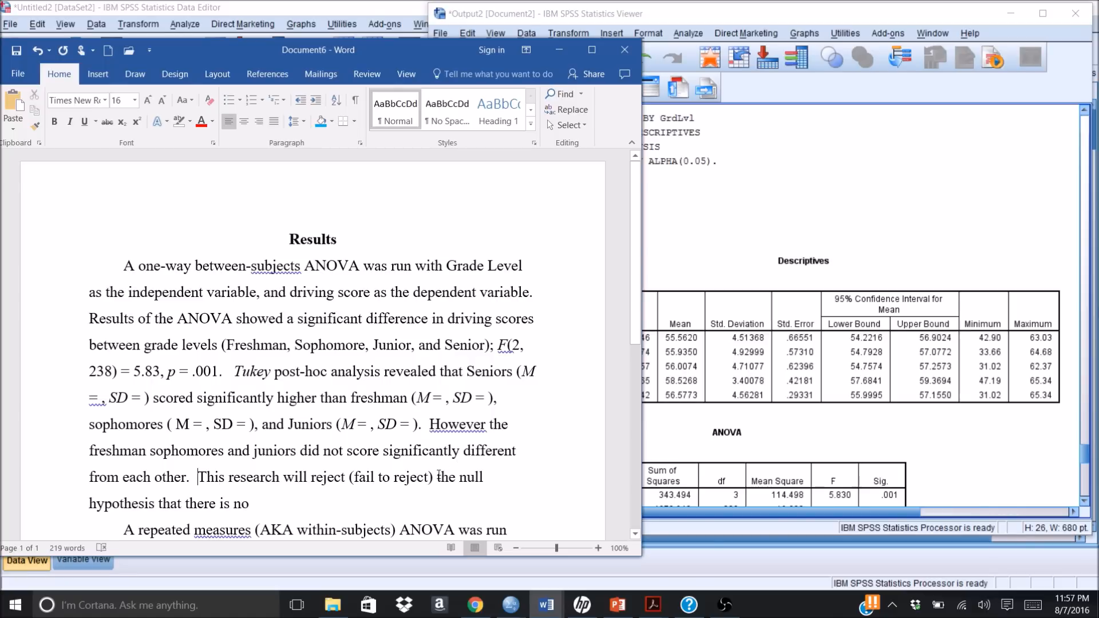
# Step: Delete "(fail to reject)" from the null hypothesis sentence in the one-way ANOVA paragraph
pyautogui.press('BackSpace')
pyautogui.press('BackSpace')
pyautogui.press('BackSpace')
pyautogui.press('BackSpace')
pyautogui.press('BackSpace')
pyautogui.press('BackSpace')
pyautogui.press('BackSpace')
pyautogui.press('BackSpace')
pyautogui.press('BackSpace')
pyautogui.press('BackSpace')
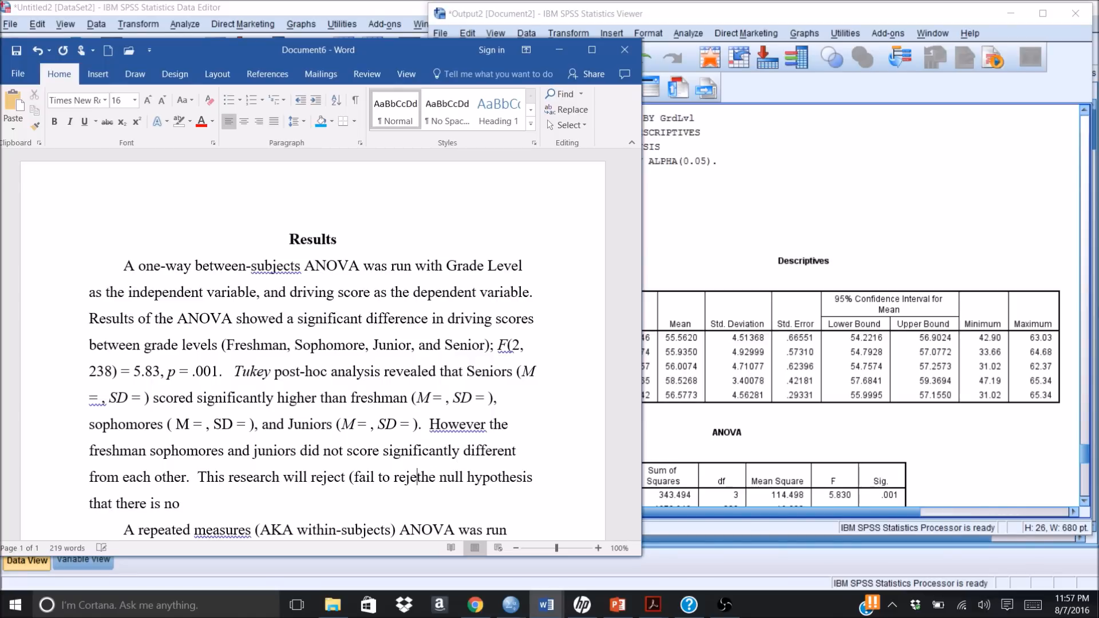
pyautogui.press('BackSpace')
pyautogui.press('BackSpace')
pyautogui.press('BackSpace')
pyautogui.press('BackSpace')
pyautogui.press('BackSpace')
pyautogui.press('BackSpace')
pyautogui.press('BackSpace')
pyautogui.press('BackSpace')
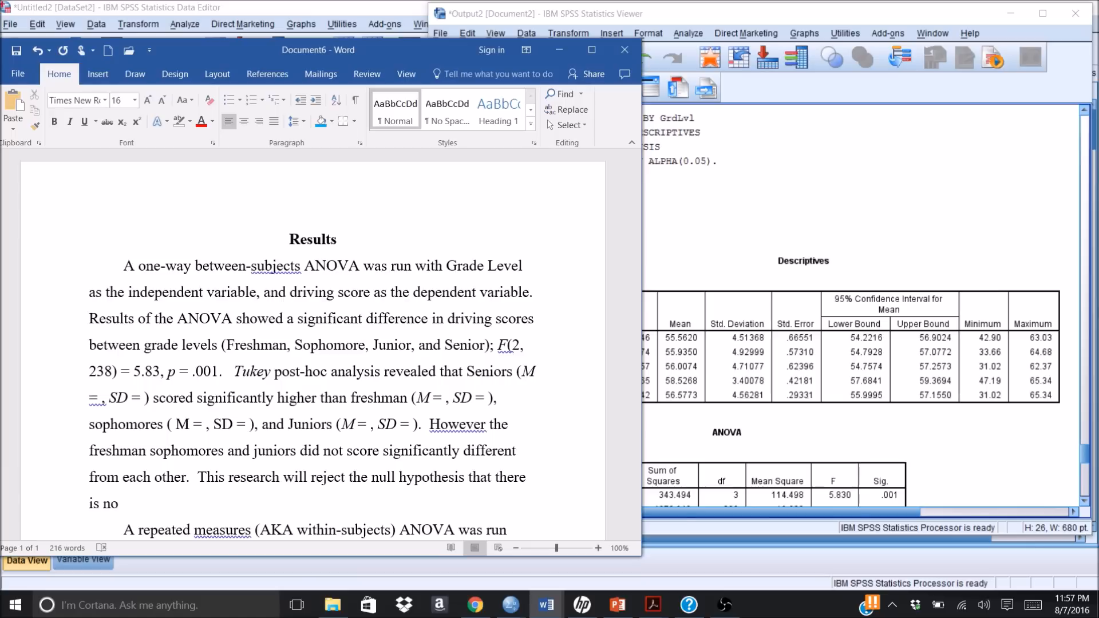
# Step: Finish the null hypothesis sentence after "there is no" with "difference in driving scores based on grade level."
pyautogui.click(129, 502)
pyautogui.write('diff')
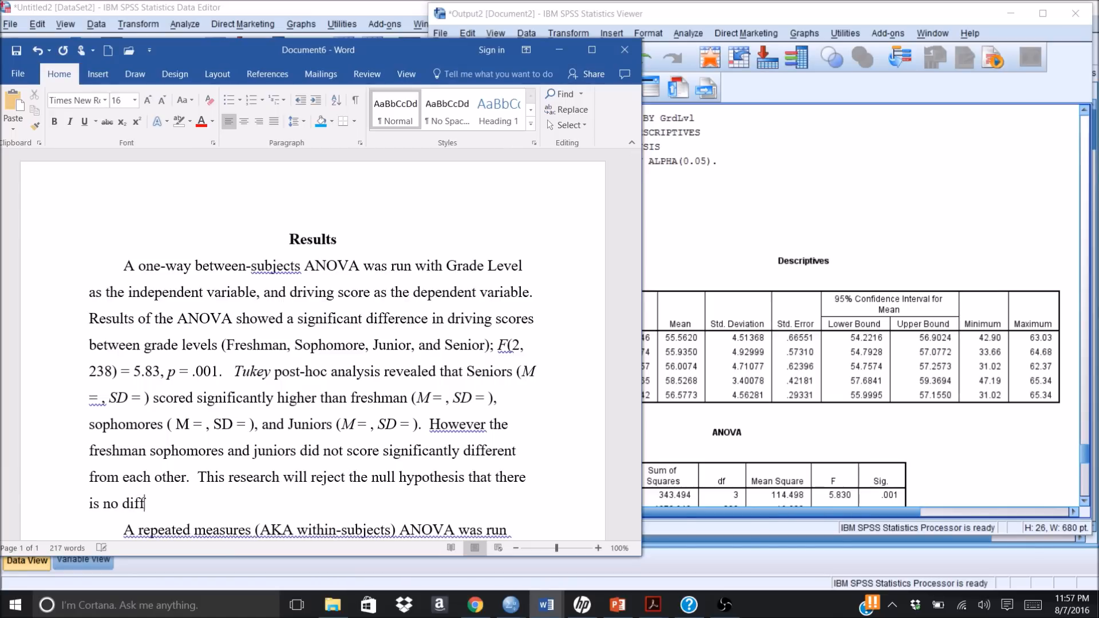
pyautogui.write('erence in driv')
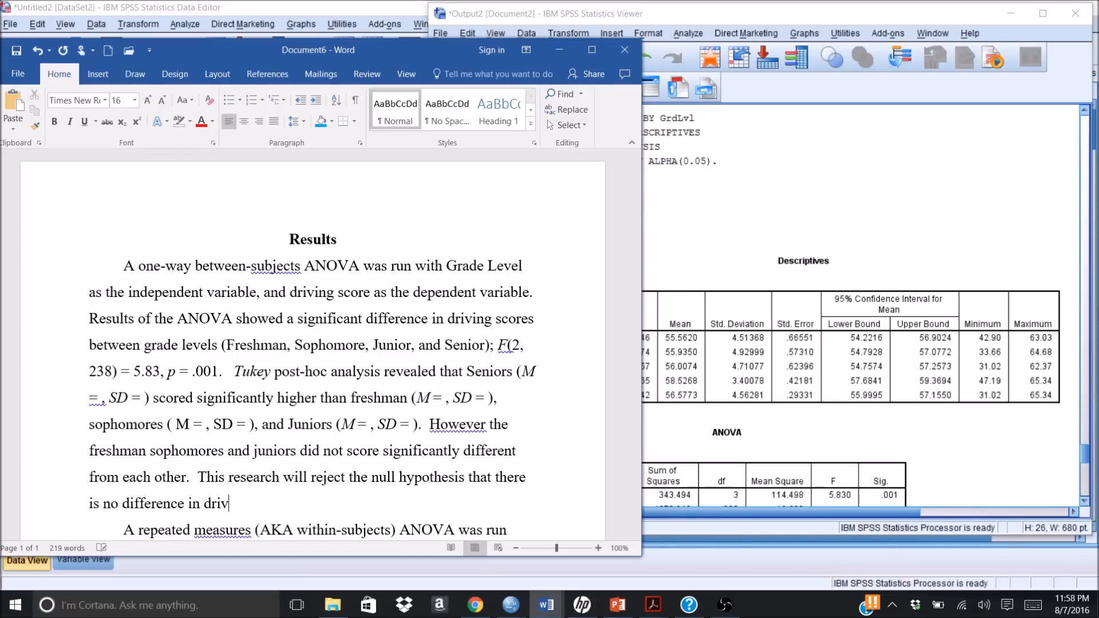
pyautogui.write('ing scores b')
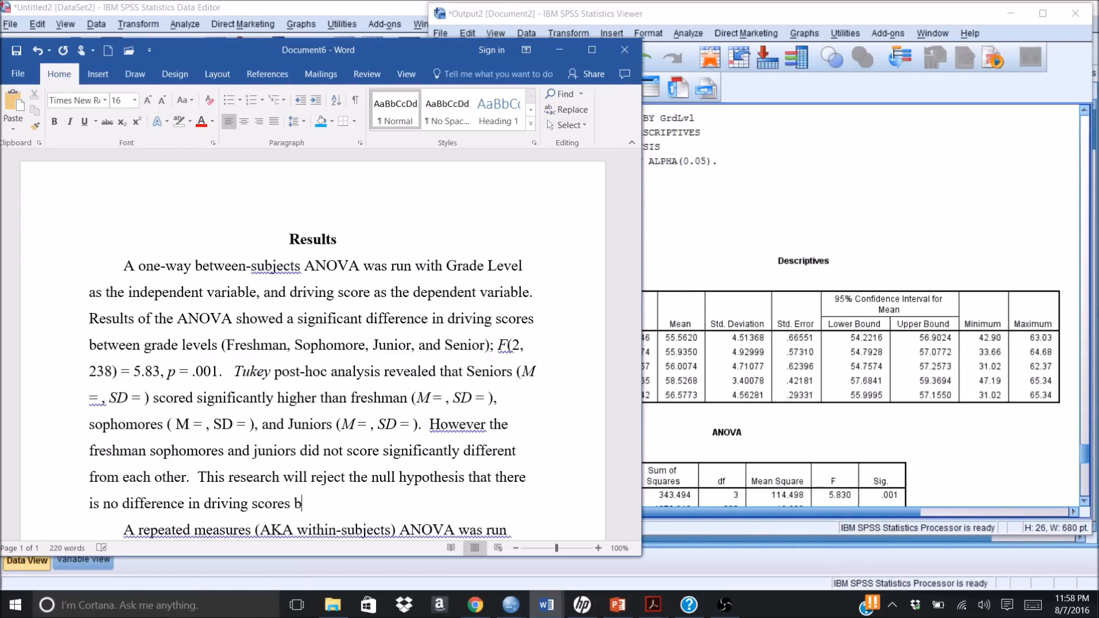
pyautogui.write('ased on ')
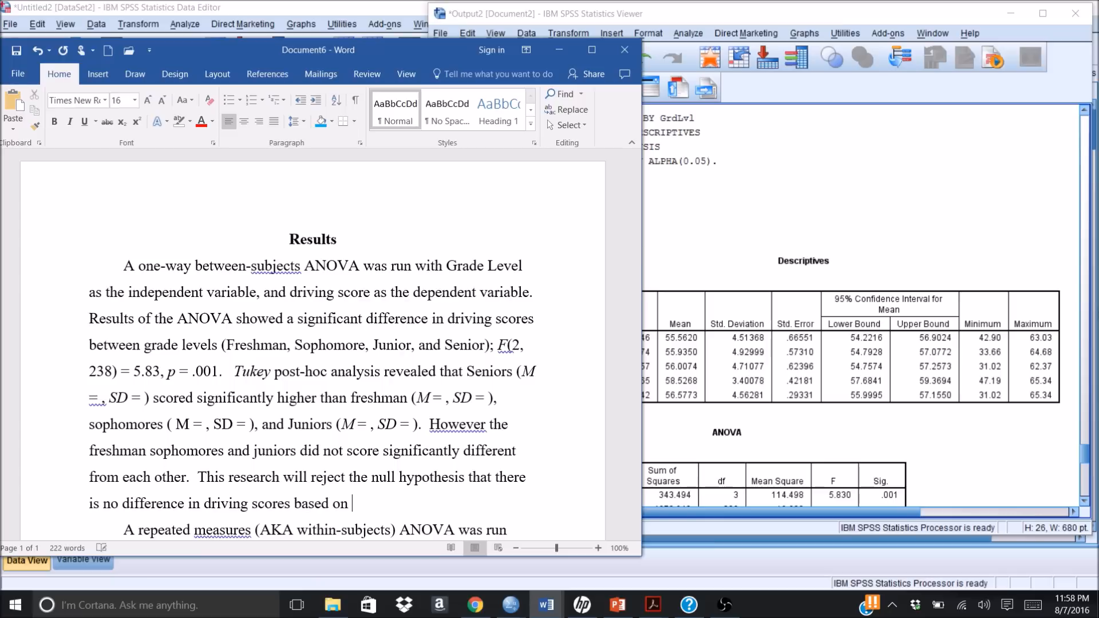
pyautogui.write('grad')
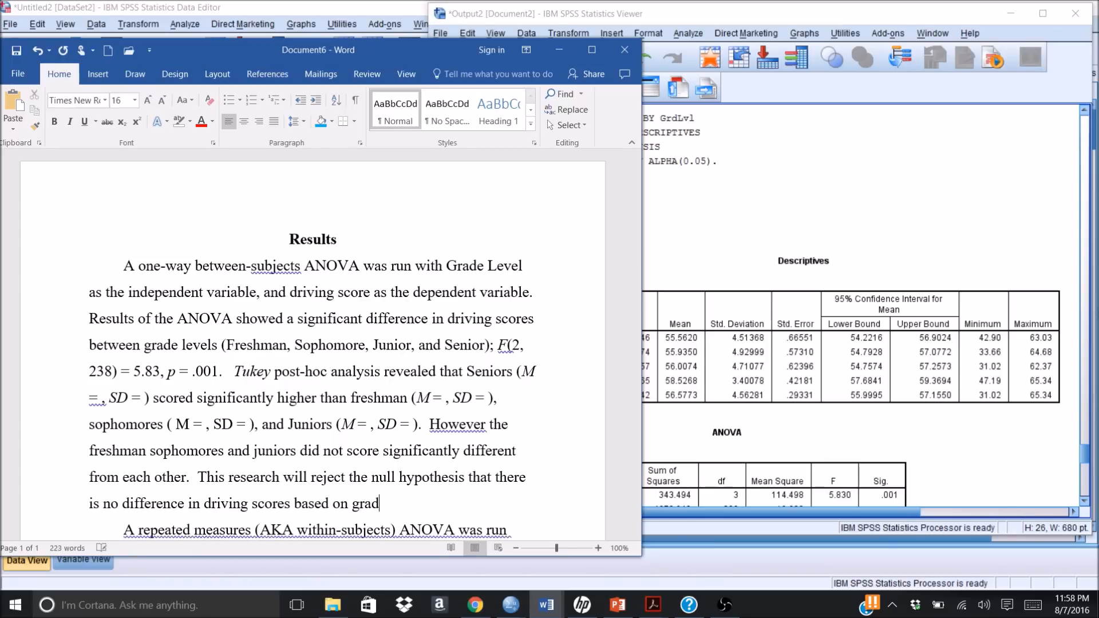
pyautogui.write('e level')
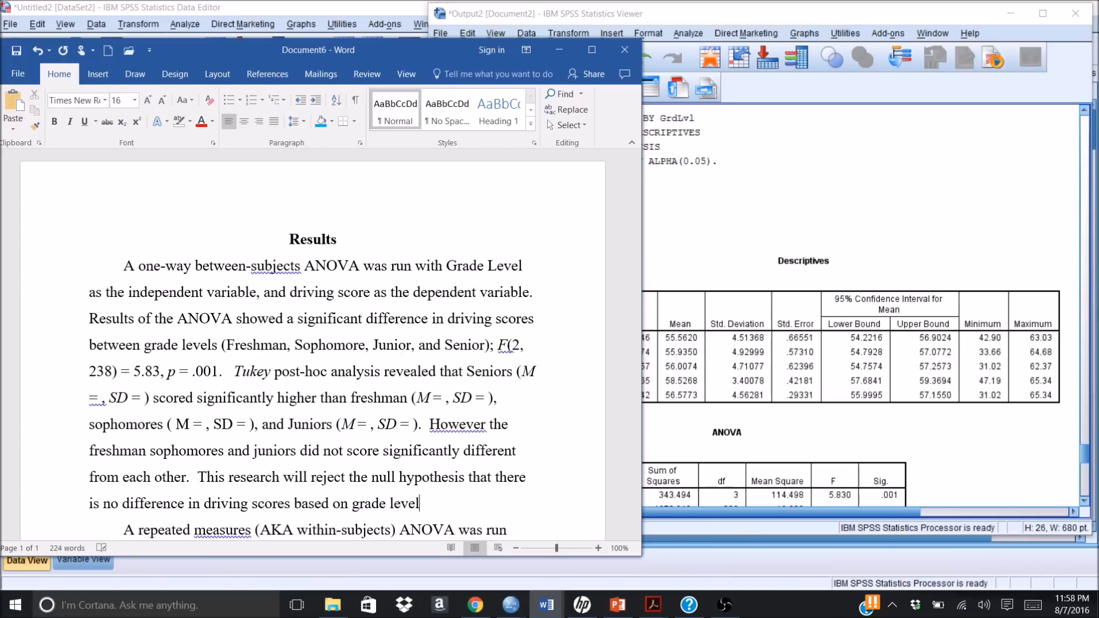
pyautogui.write('.')
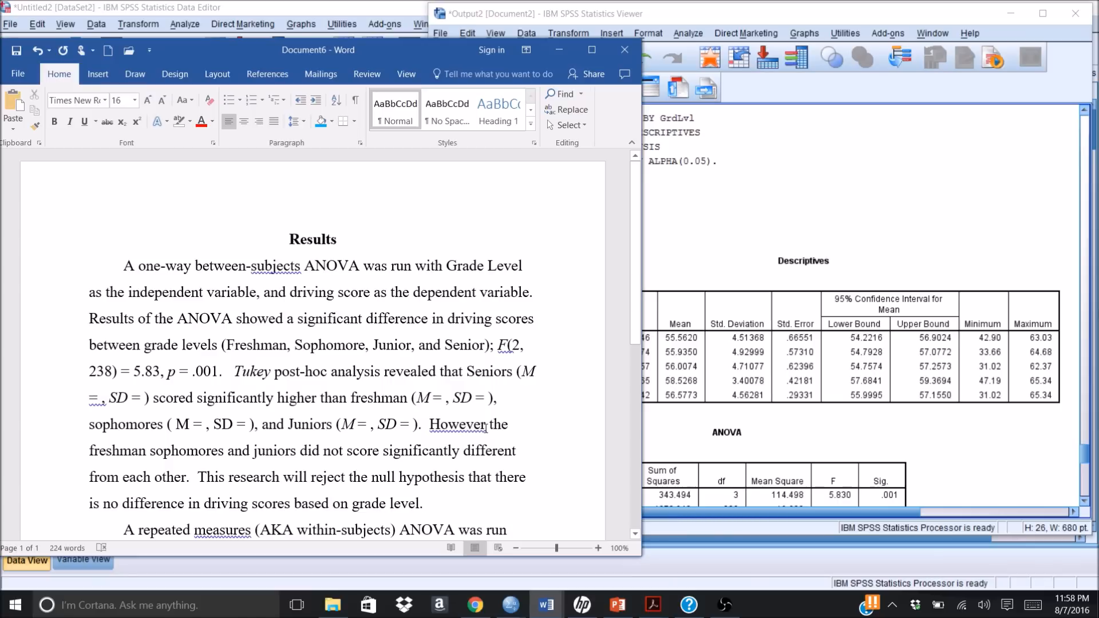
# Step: Insert a comma after "However" and italicize "SD" and "M" in the sophomores parentheses
pyautogui.click(486, 426)
pyautogui.write(',')
pyautogui.moveTo(234, 425); pyautogui.dragTo(215, 425)
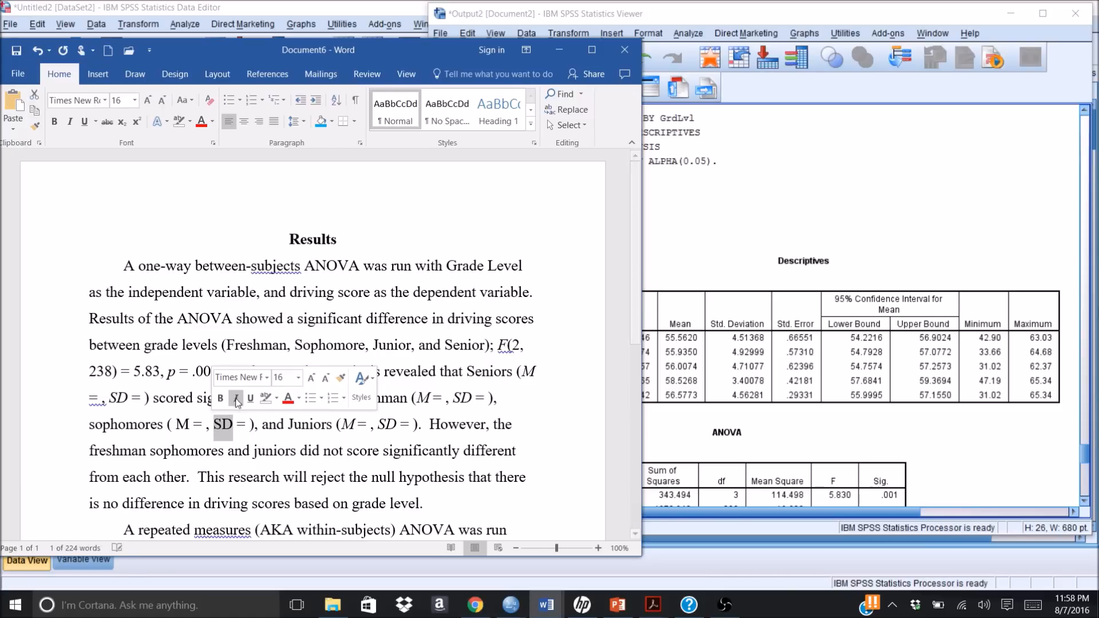
pyautogui.click(236, 399)
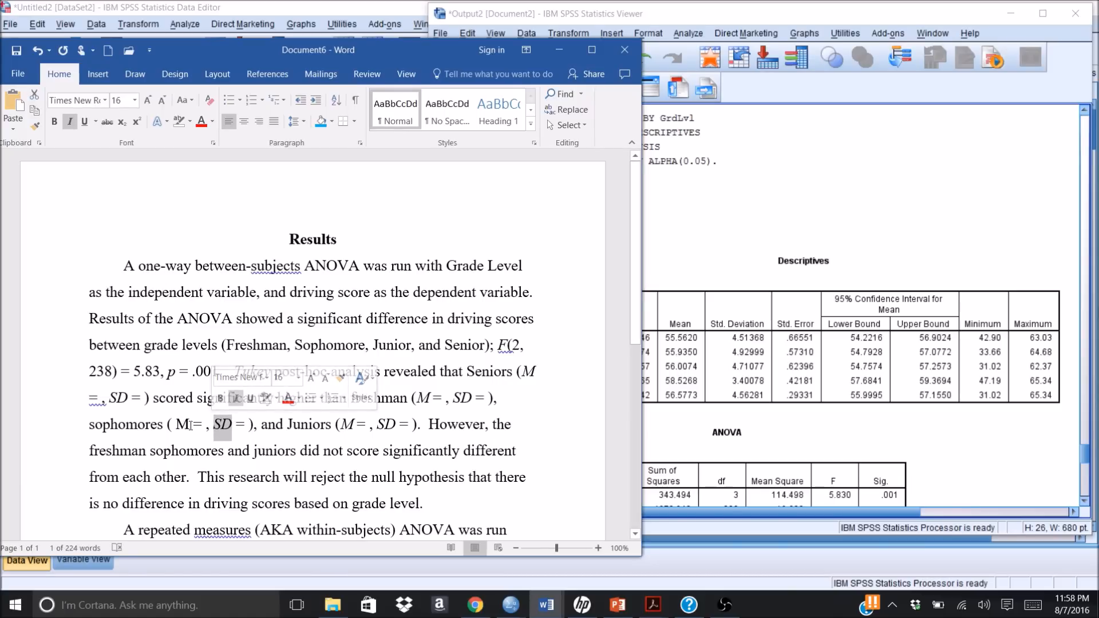
pyautogui.moveTo(176, 425); pyautogui.dragTo(189, 425)
pyautogui.click(199, 400)
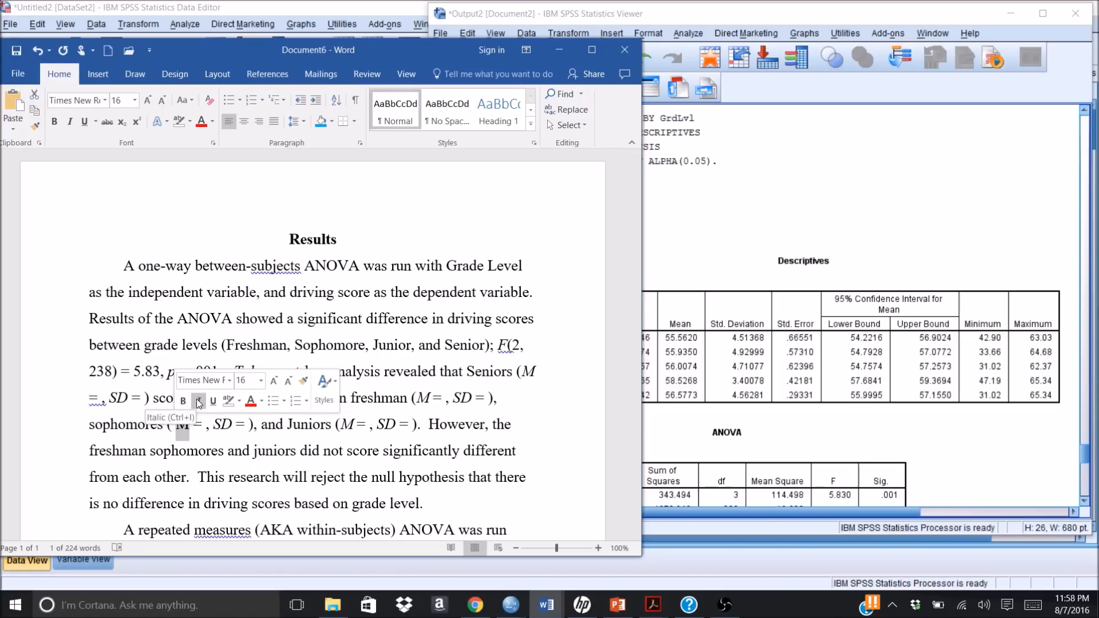
# Step: Delete the extra space before "M" in the sophomores parentheses and widen the document window to show the full page width
pyautogui.click(177, 425)
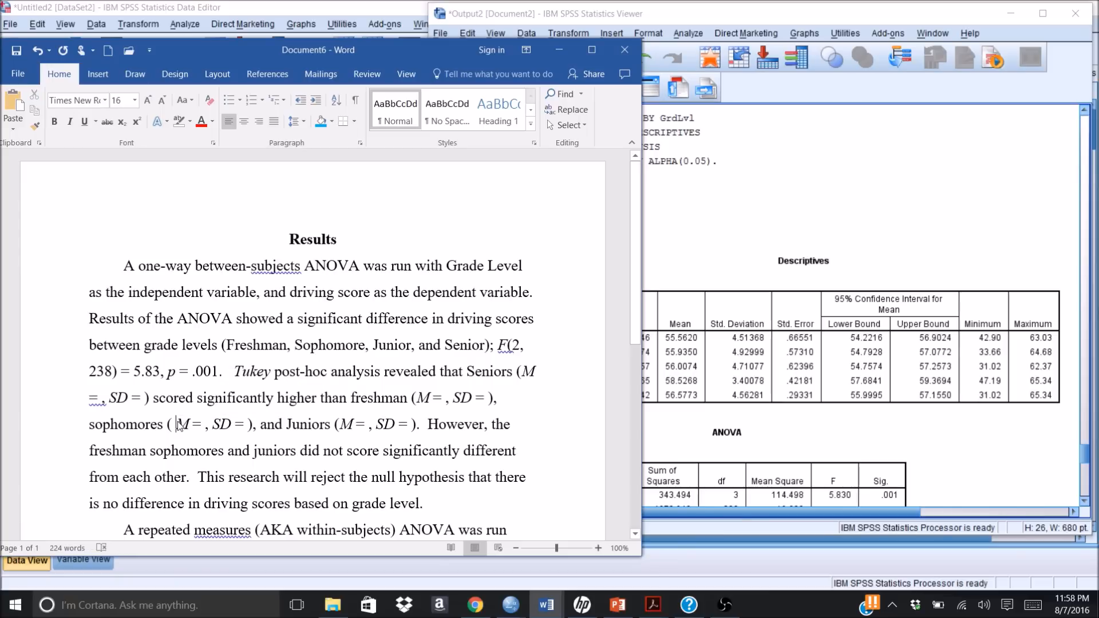
pyautogui.press('BackSpace')
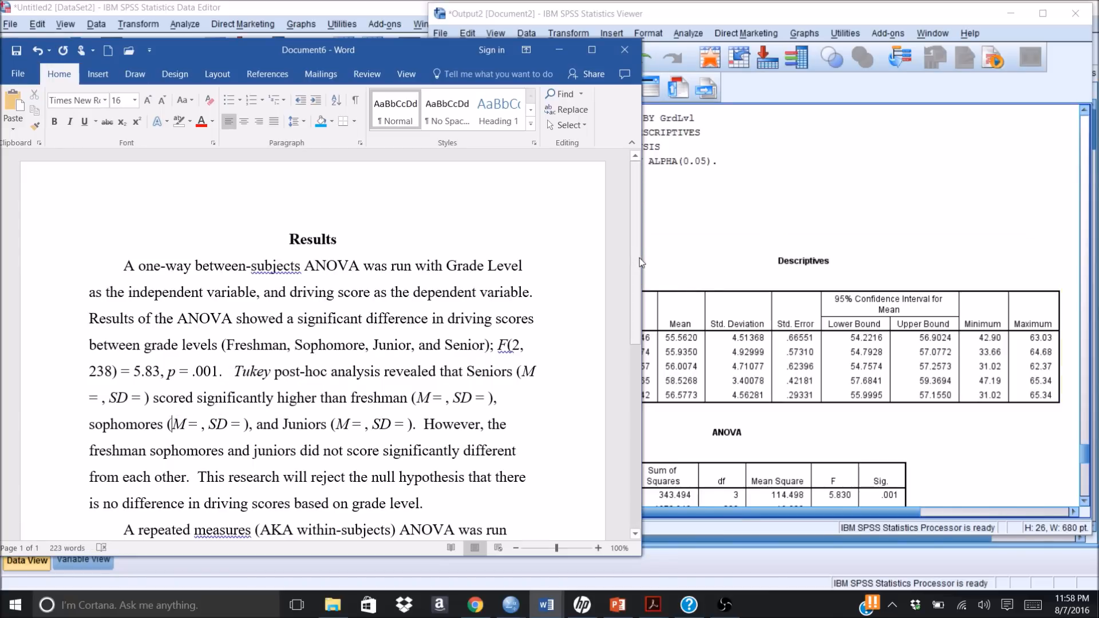
pyautogui.moveTo(645, 257); pyautogui.dragTo(1028, 222)
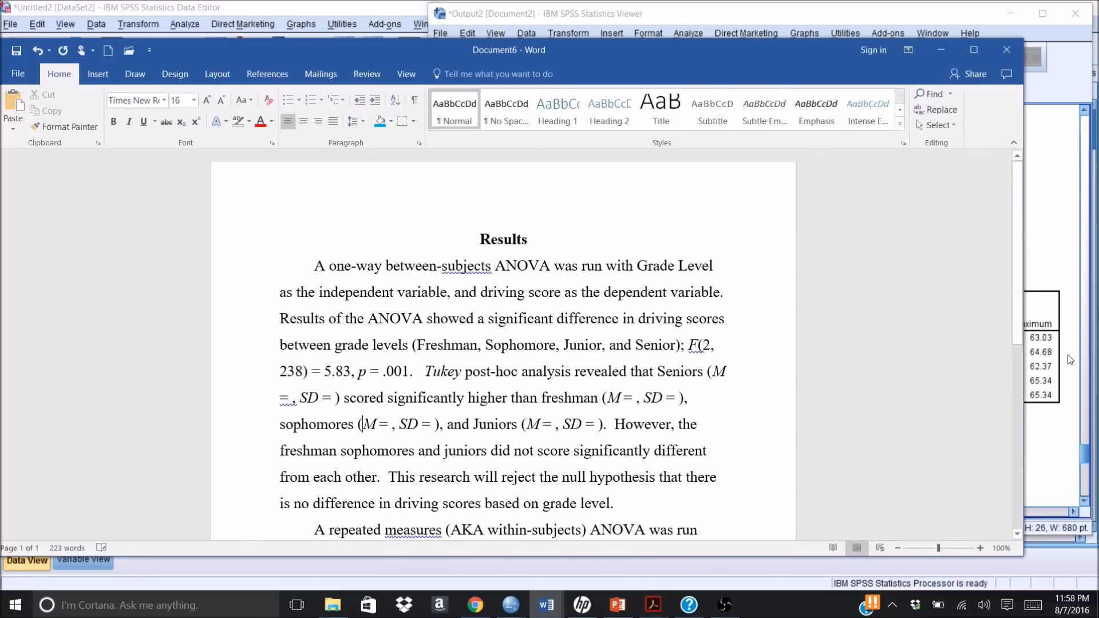
pyautogui.scroll(-1, 1010, 495)
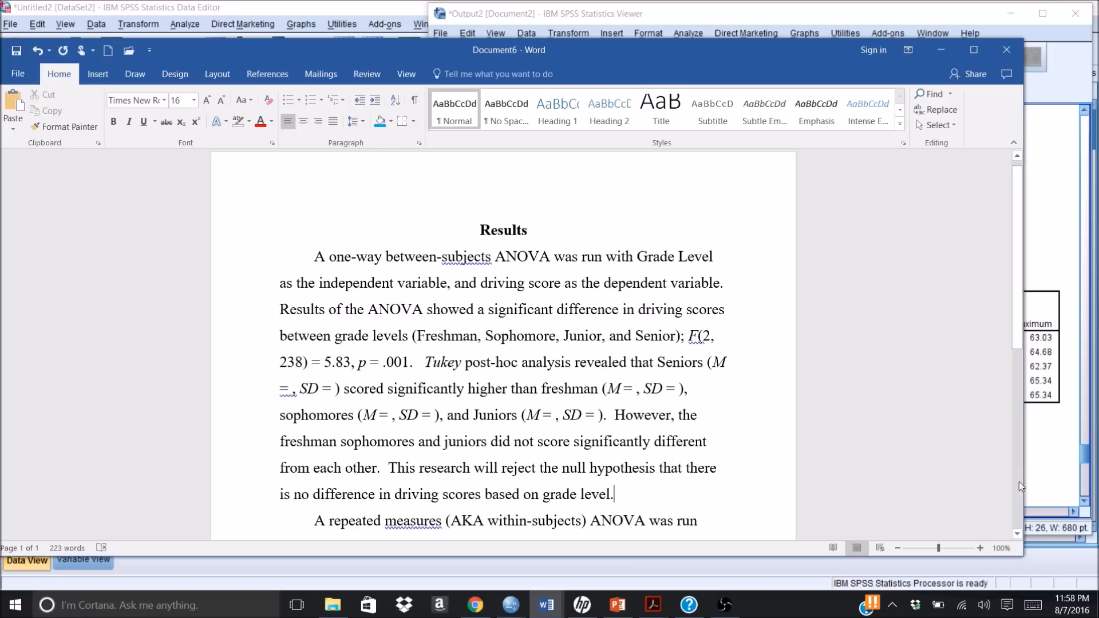
# Step: Check the Oneway Descriptives and ANOVA tables in the SPSS Statistics Viewer, returning to the results paragraph in Word
pyautogui.click(1041, 481)
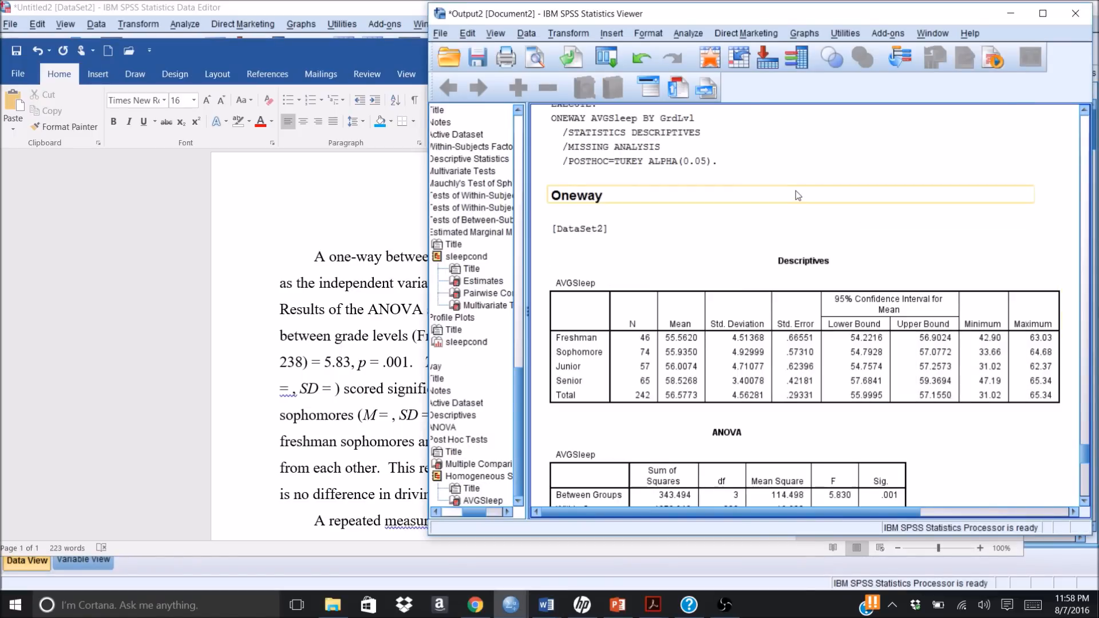
pyautogui.click(338, 186)
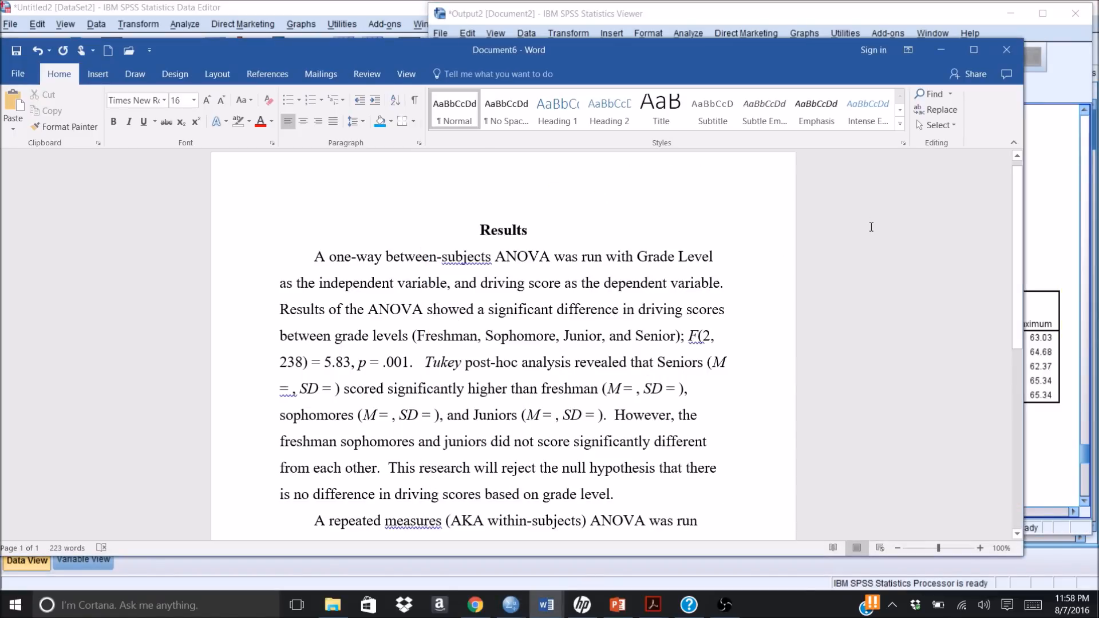
pyautogui.click(1042, 488)
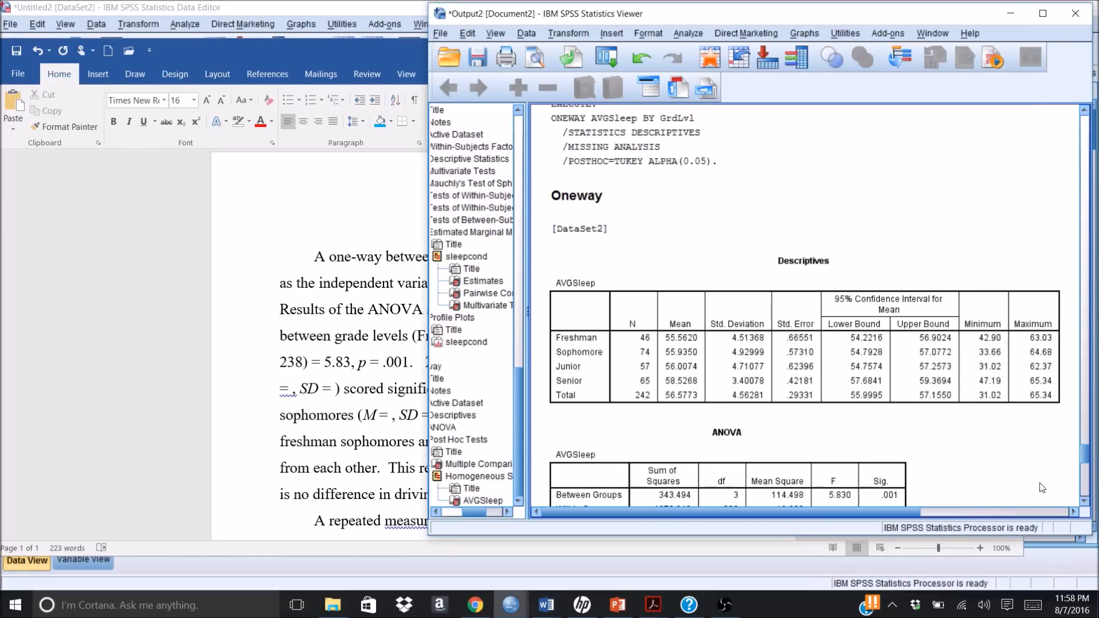
pyautogui.click(197, 360)
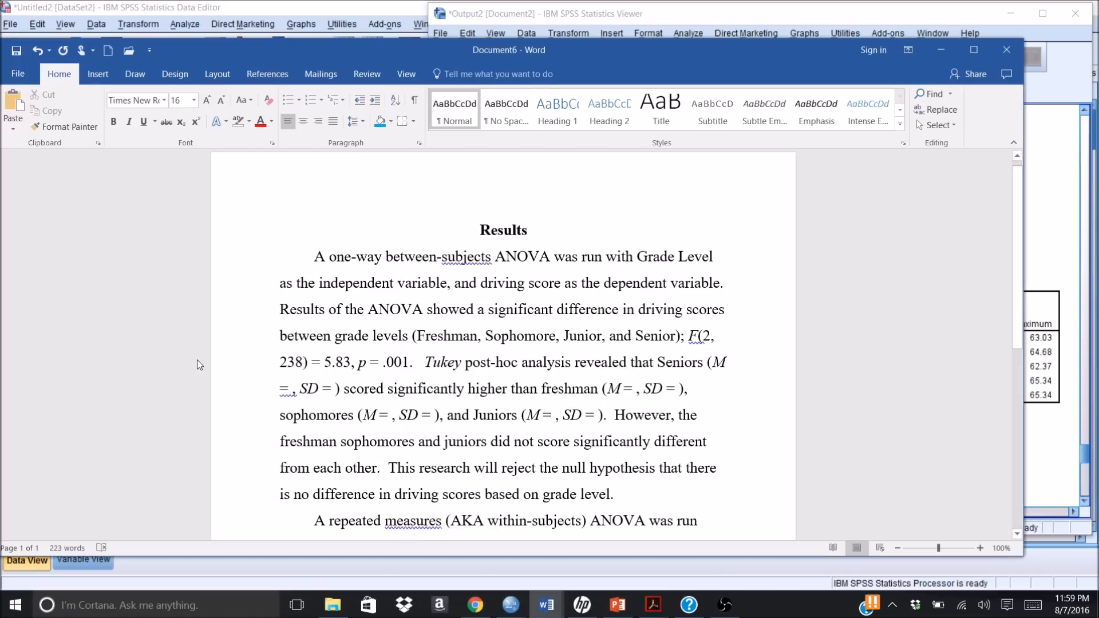